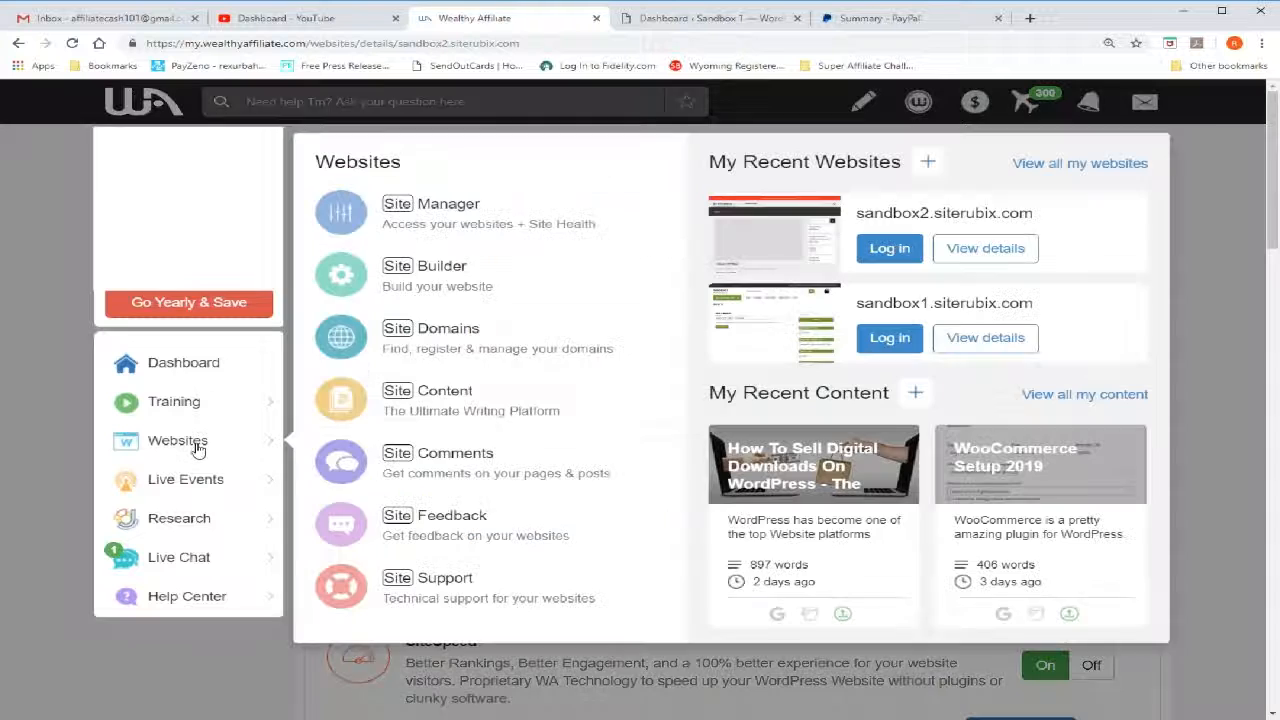
Start building a new website on an owned domain and choose test.affiliatecash101.com as its domain name
click(197, 449)
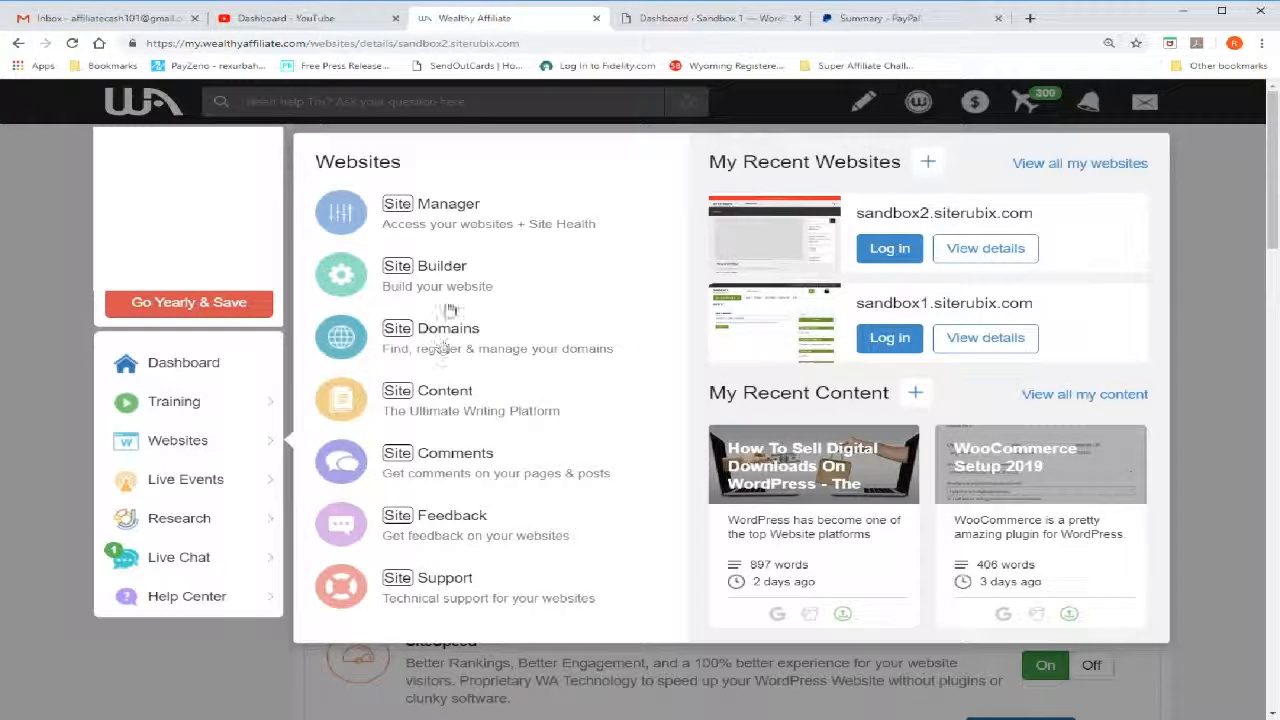
click(425, 270)
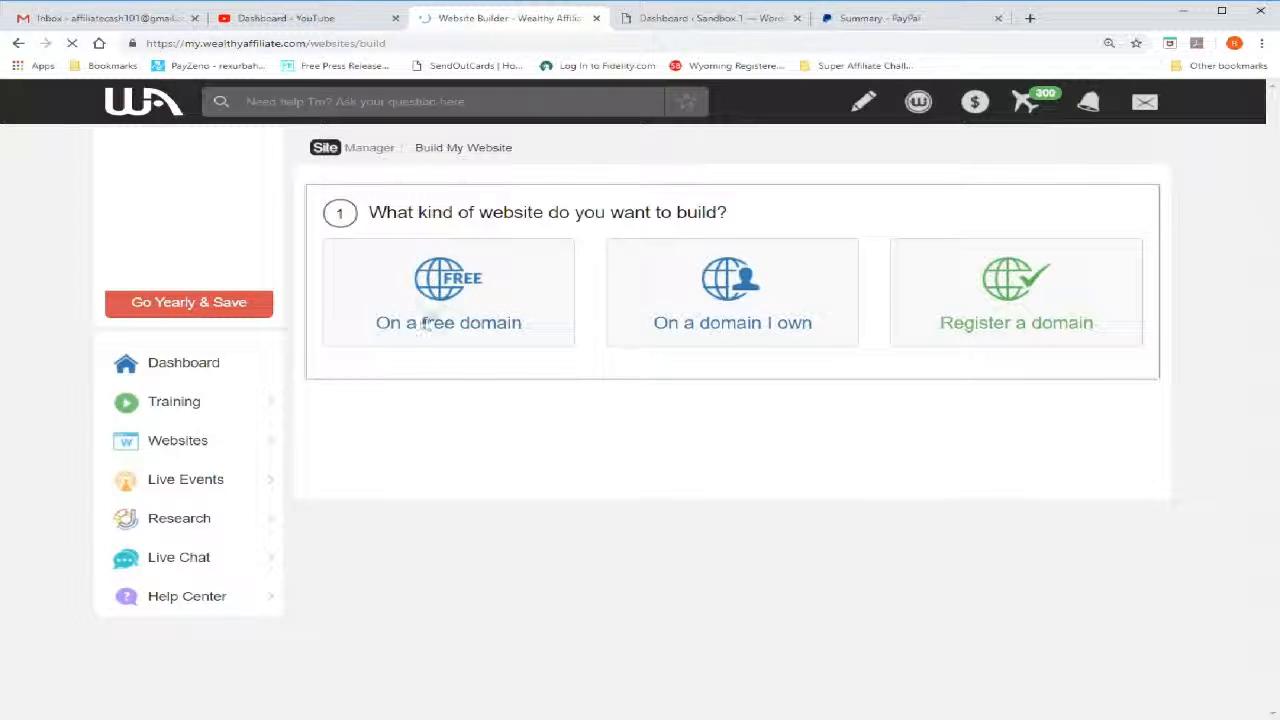
click(742, 305)
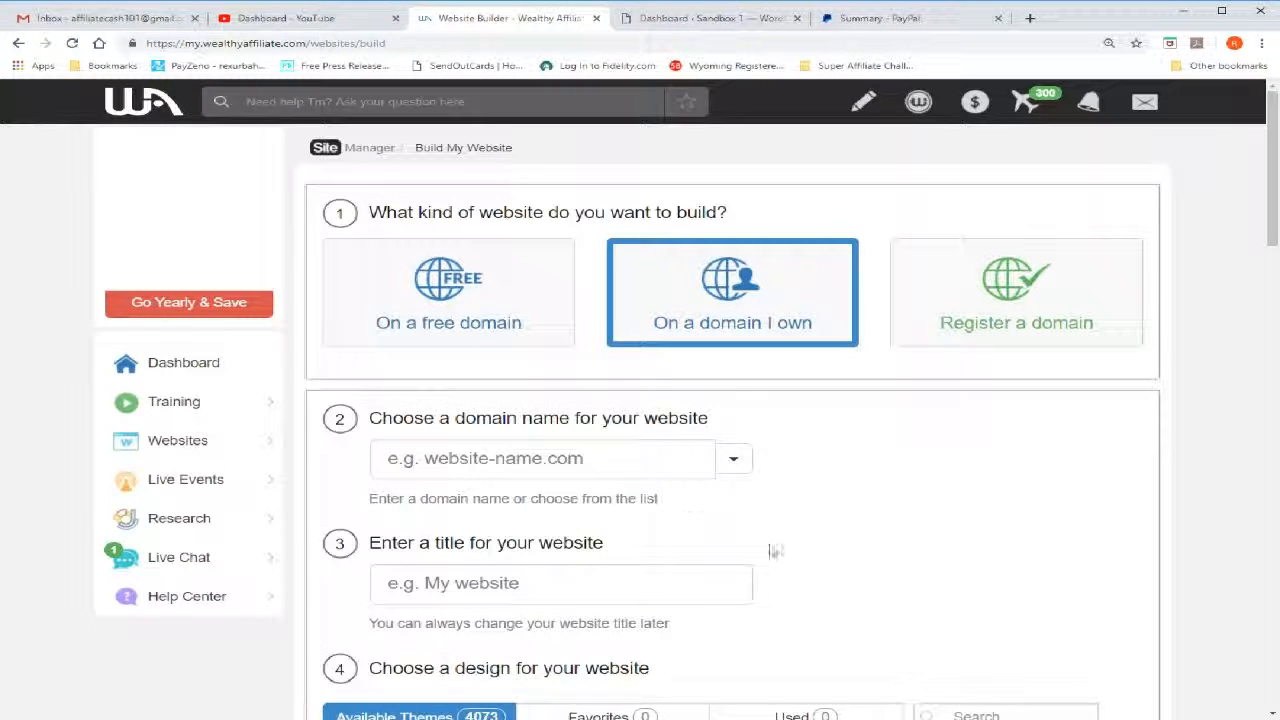
scroll(860, 548, down, 3)
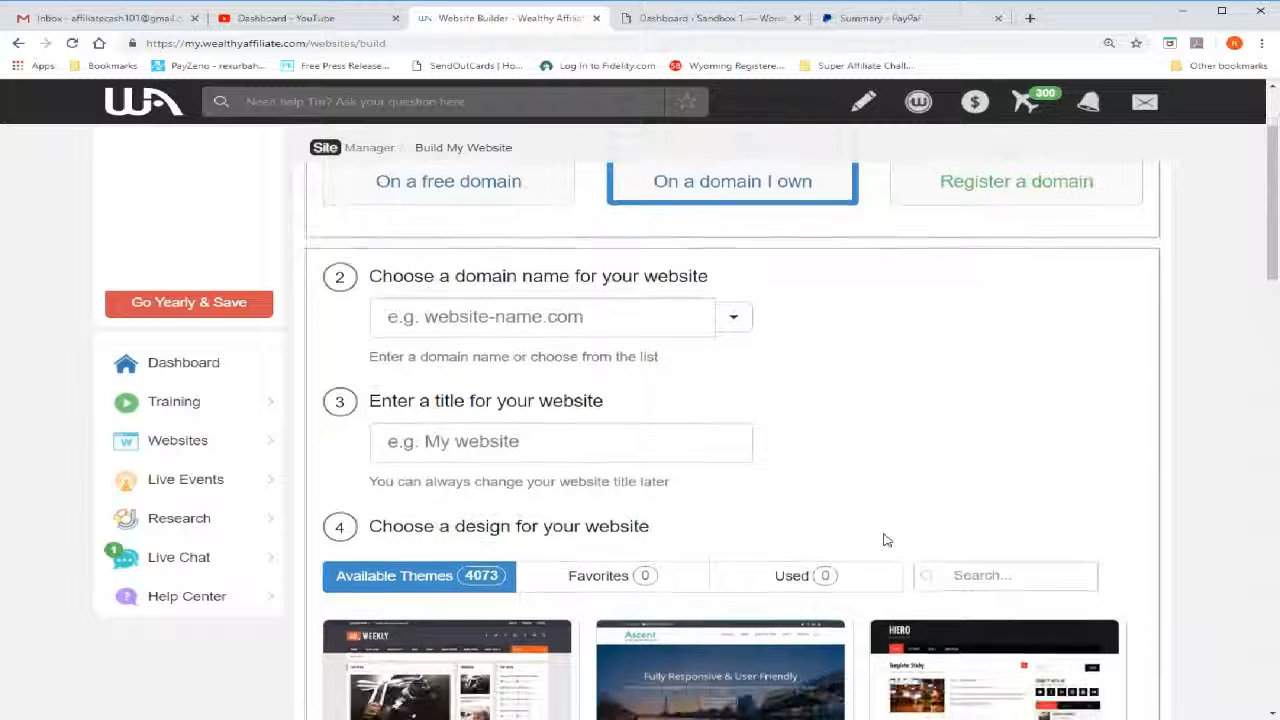
scroll(884, 540, up, 1)
click(741, 401)
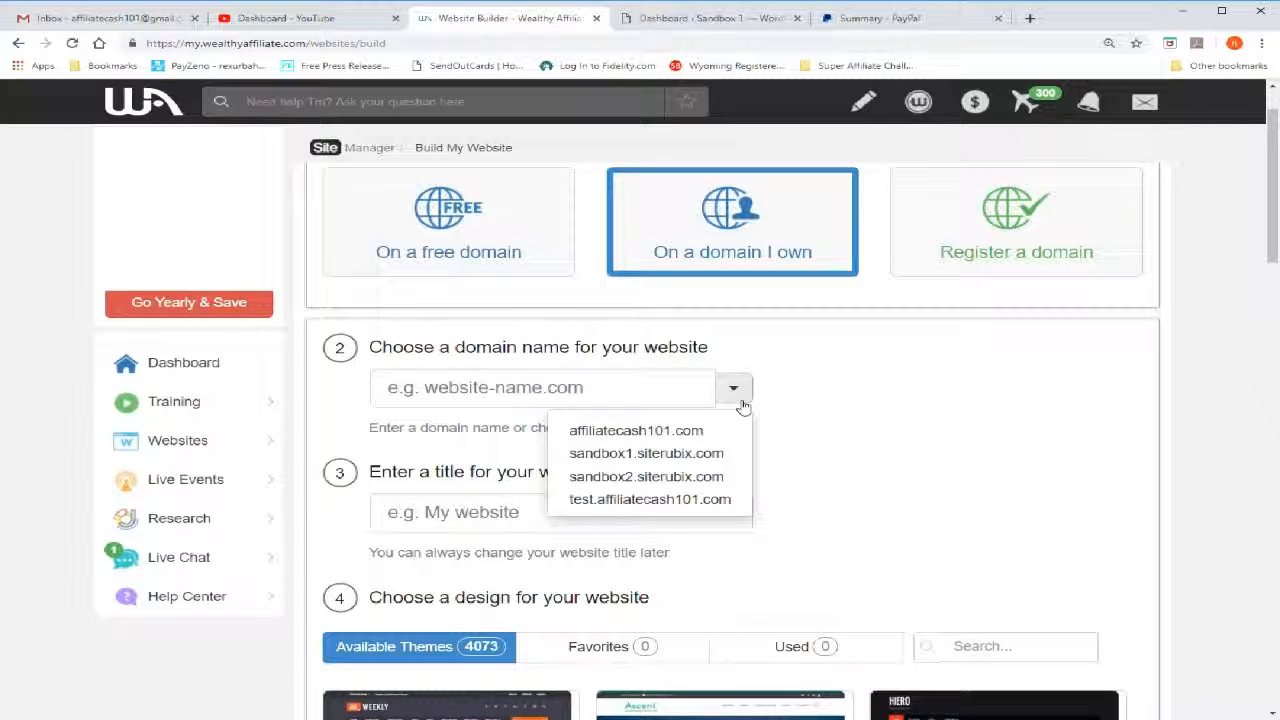
click(673, 503)
Set the website title to "My Test WooCommerce Site"
click(619, 512)
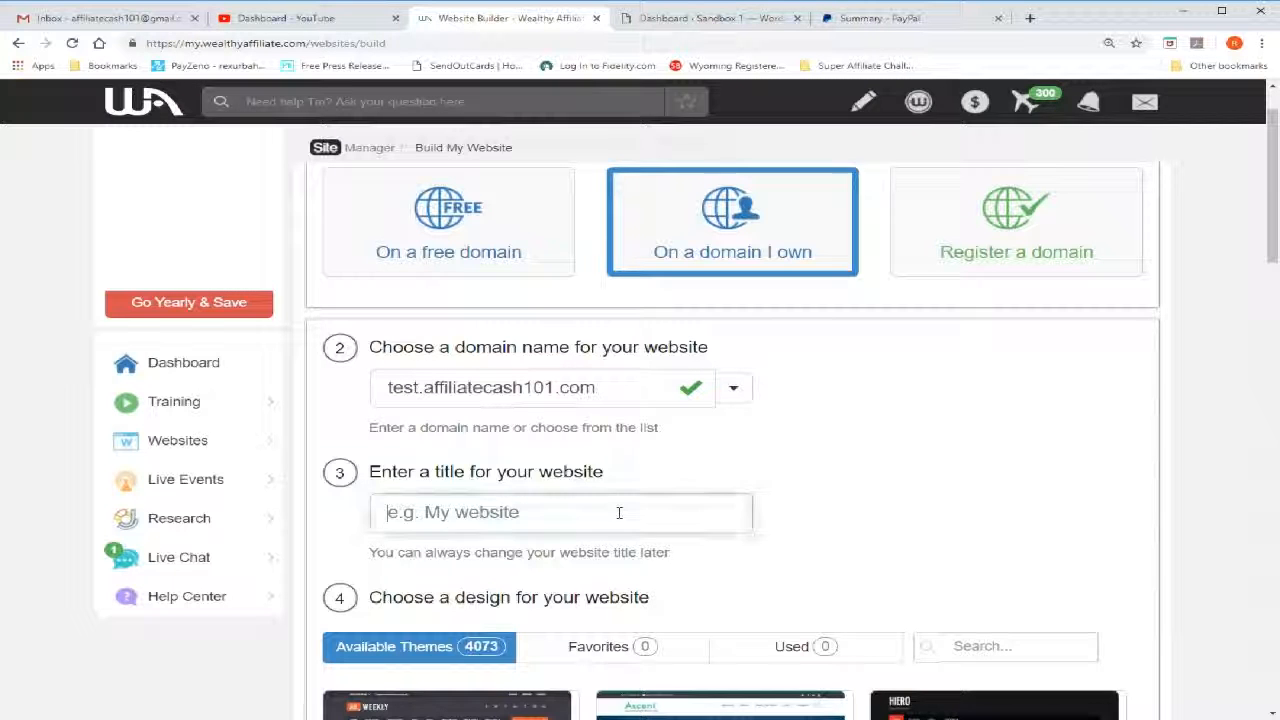
text(My)
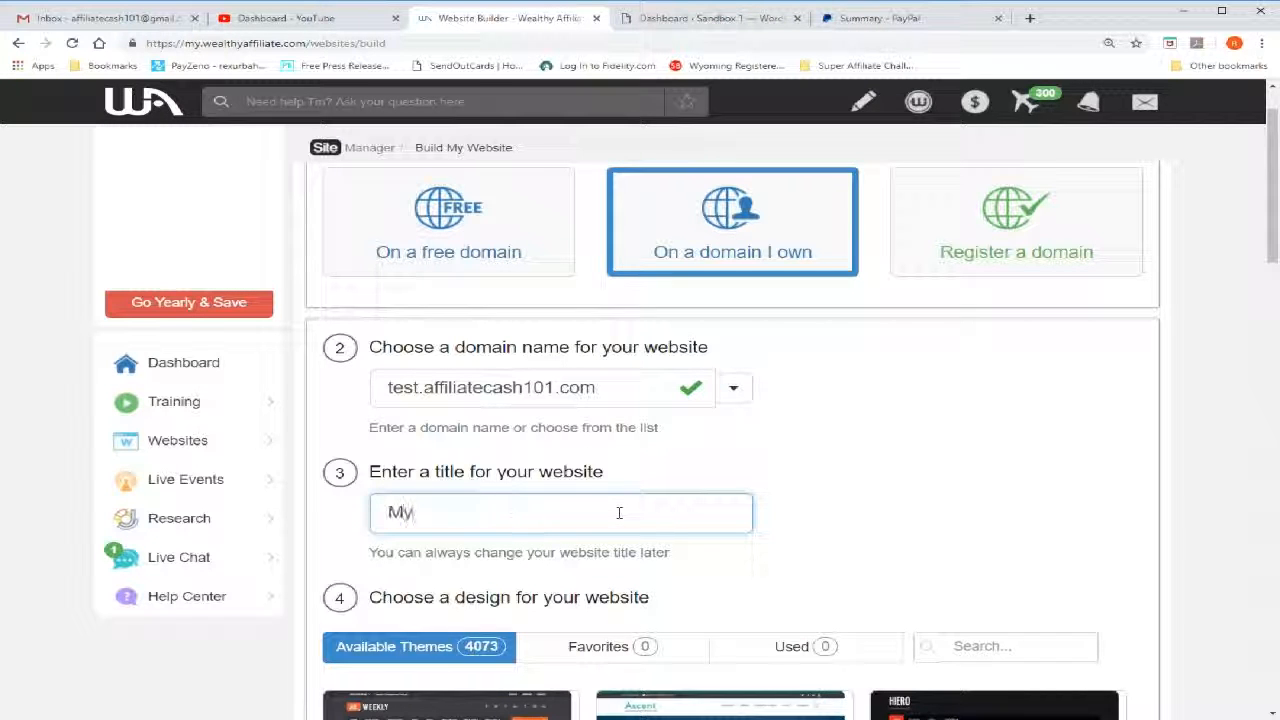
text( Test W)
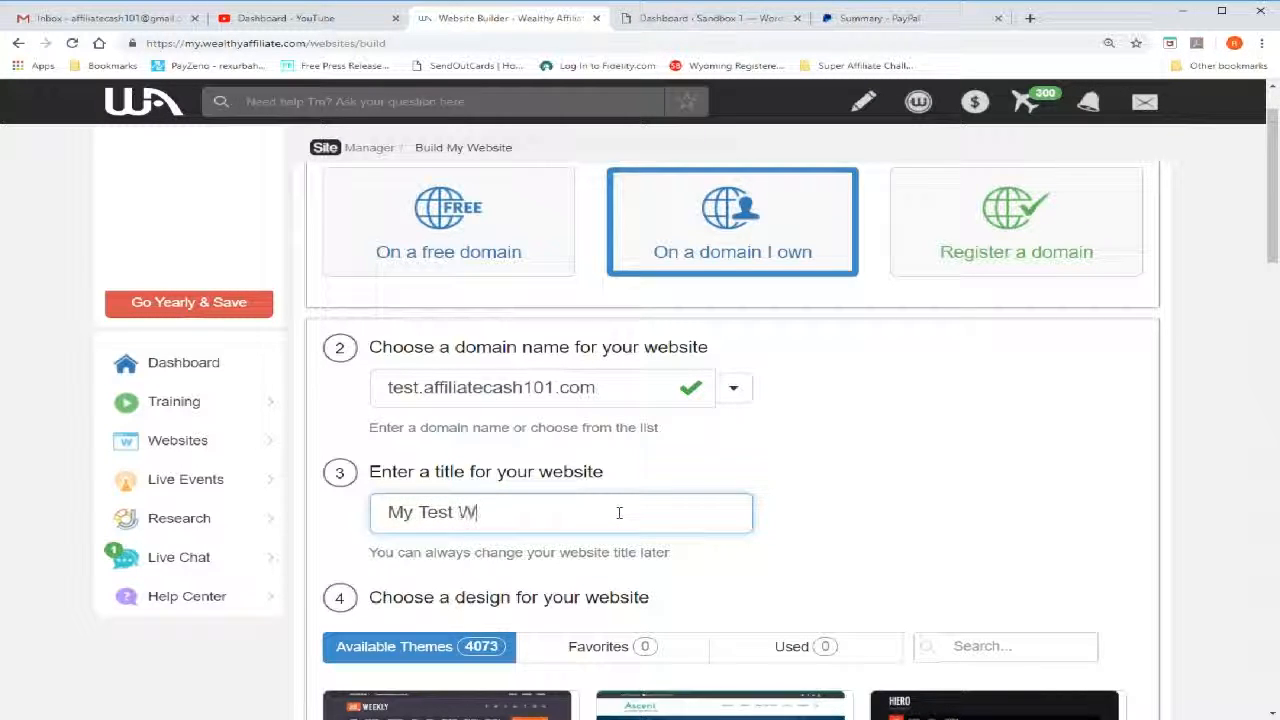
text(ooCommerce)
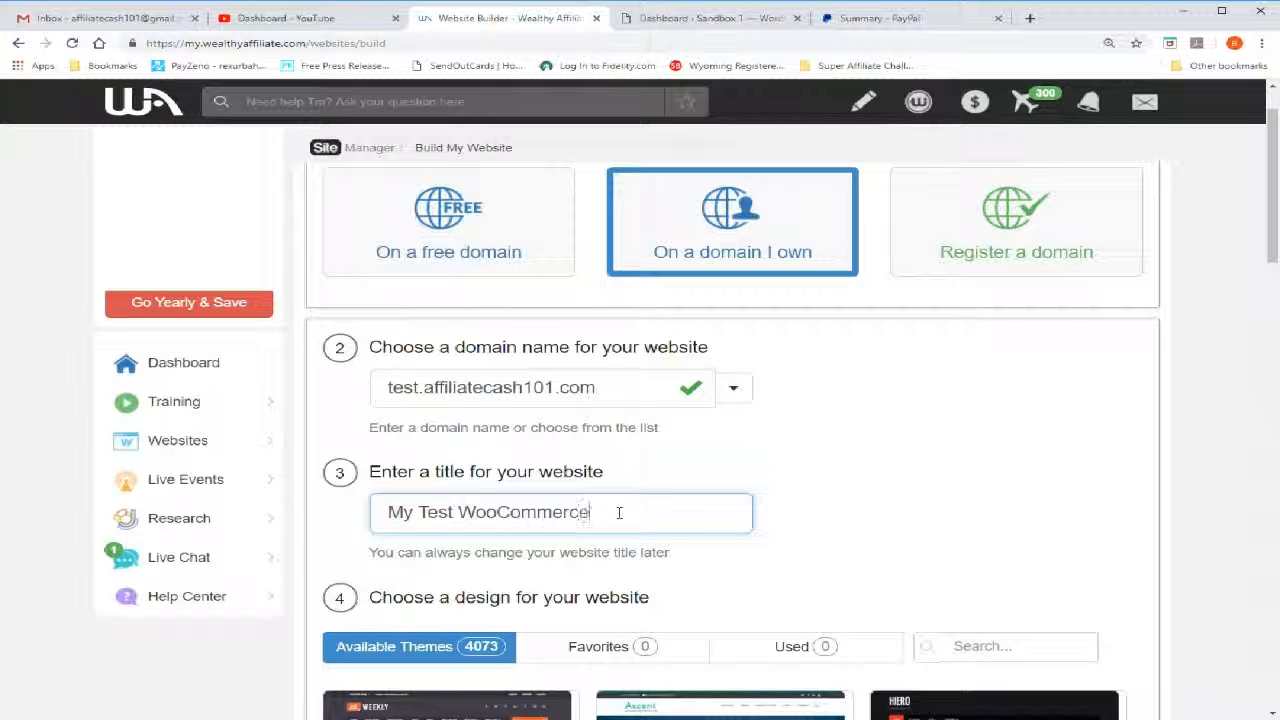
text( Site)
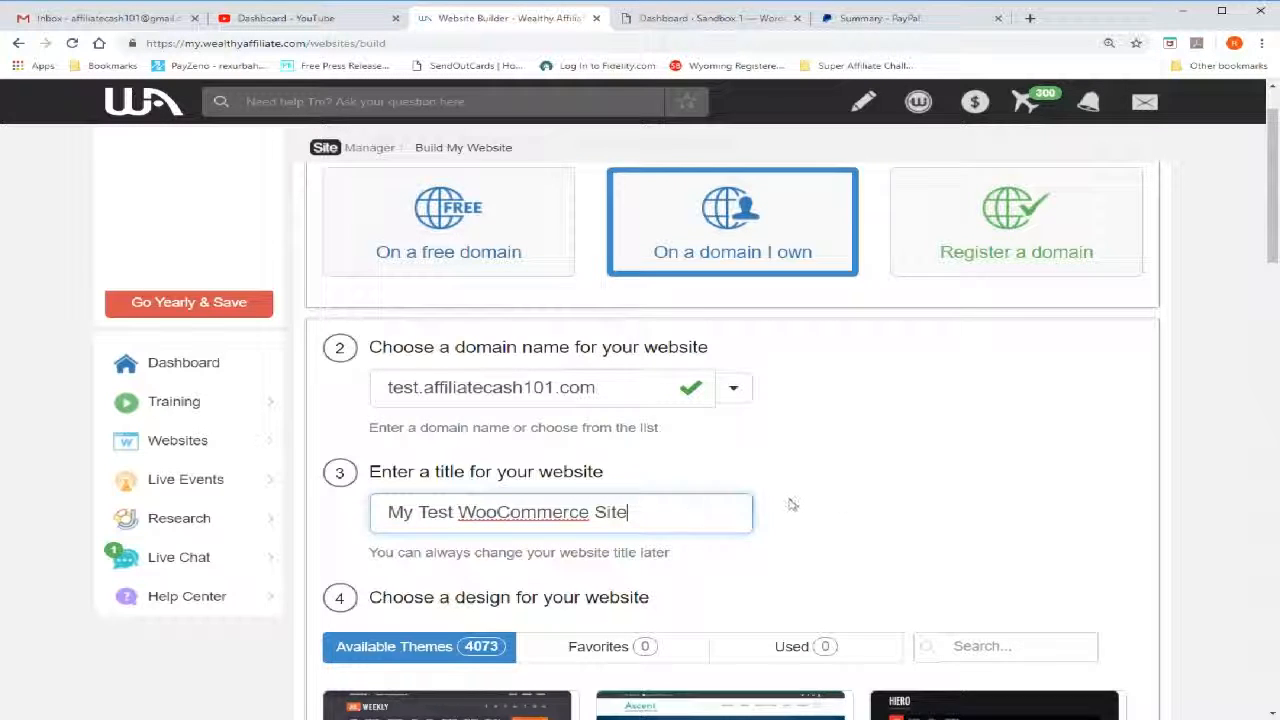
Search the available website designs for "ecommerce"
scroll(811, 501, down, 2)
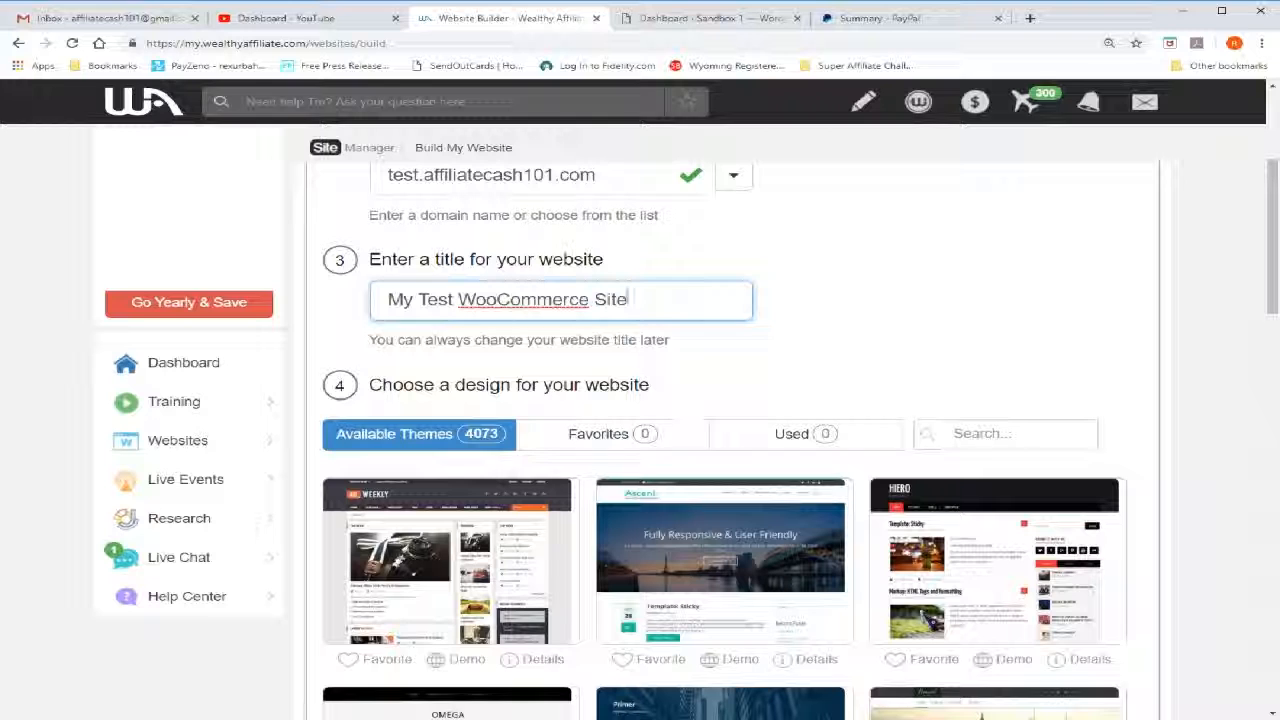
click(980, 440)
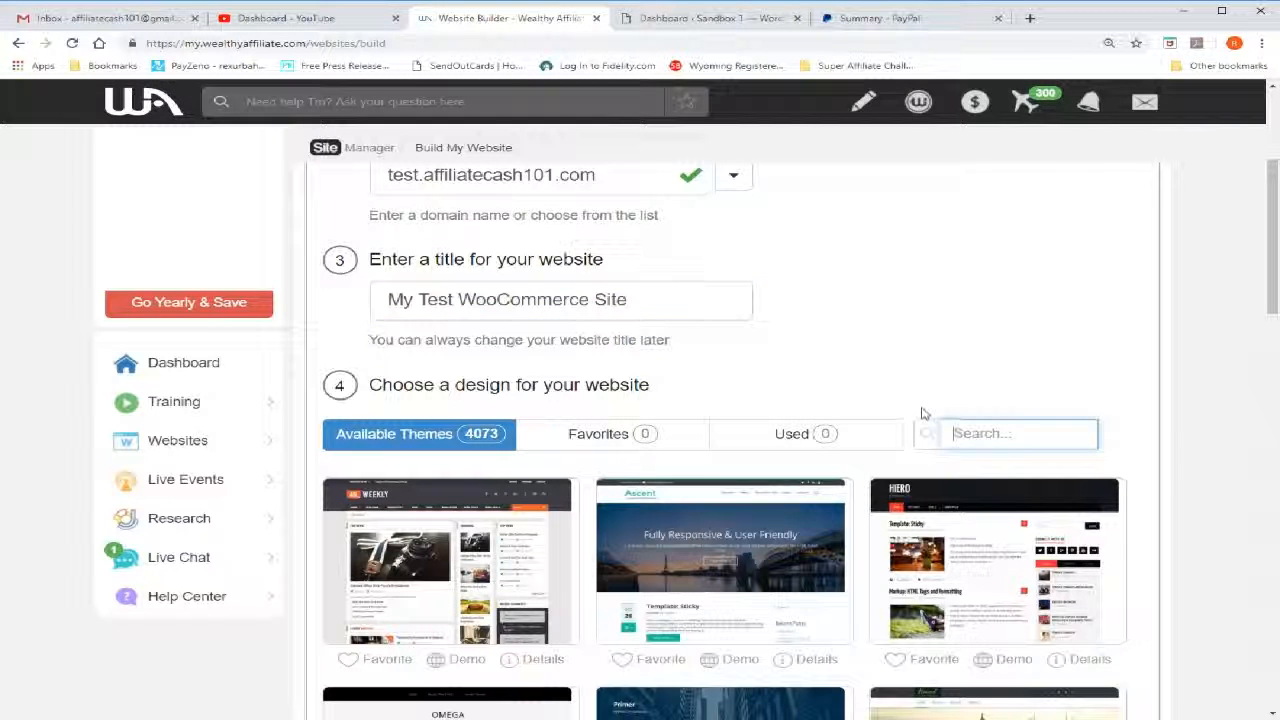
text(ec)
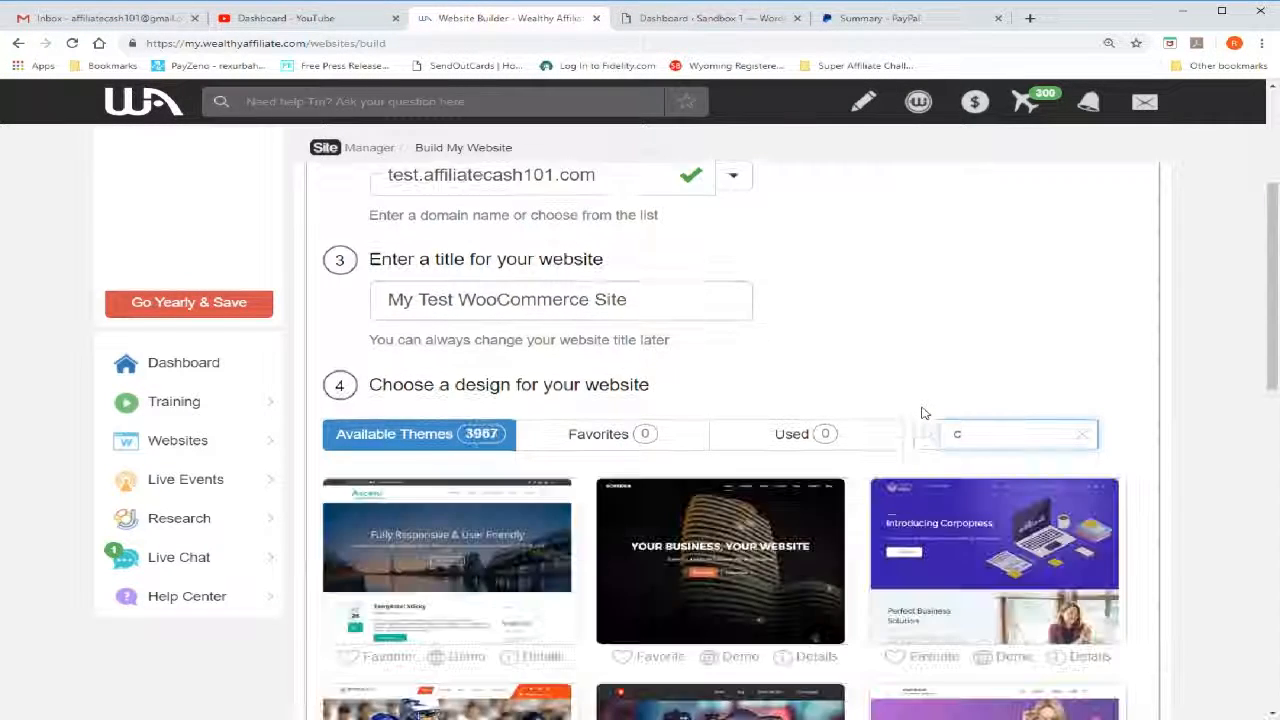
text(ommerce)
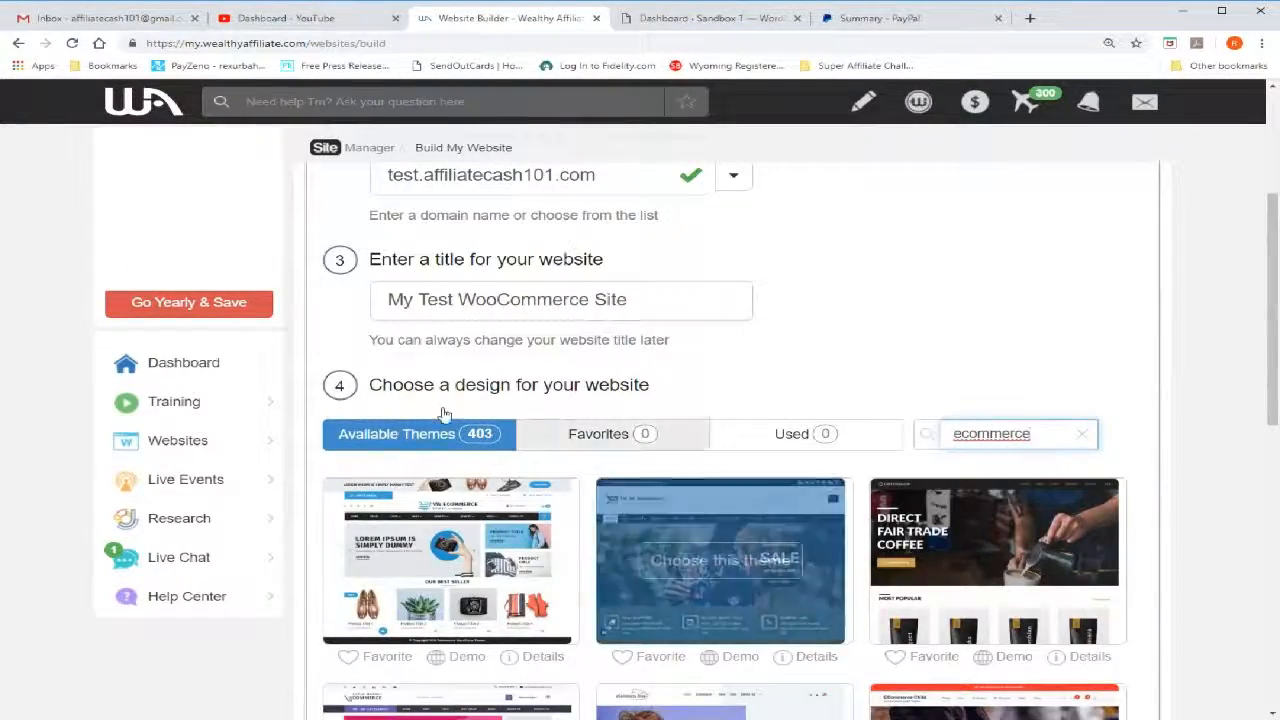
Choose the eCommerce Lite theme with the red header as the design and build the site
scroll(443, 414, down, 5)
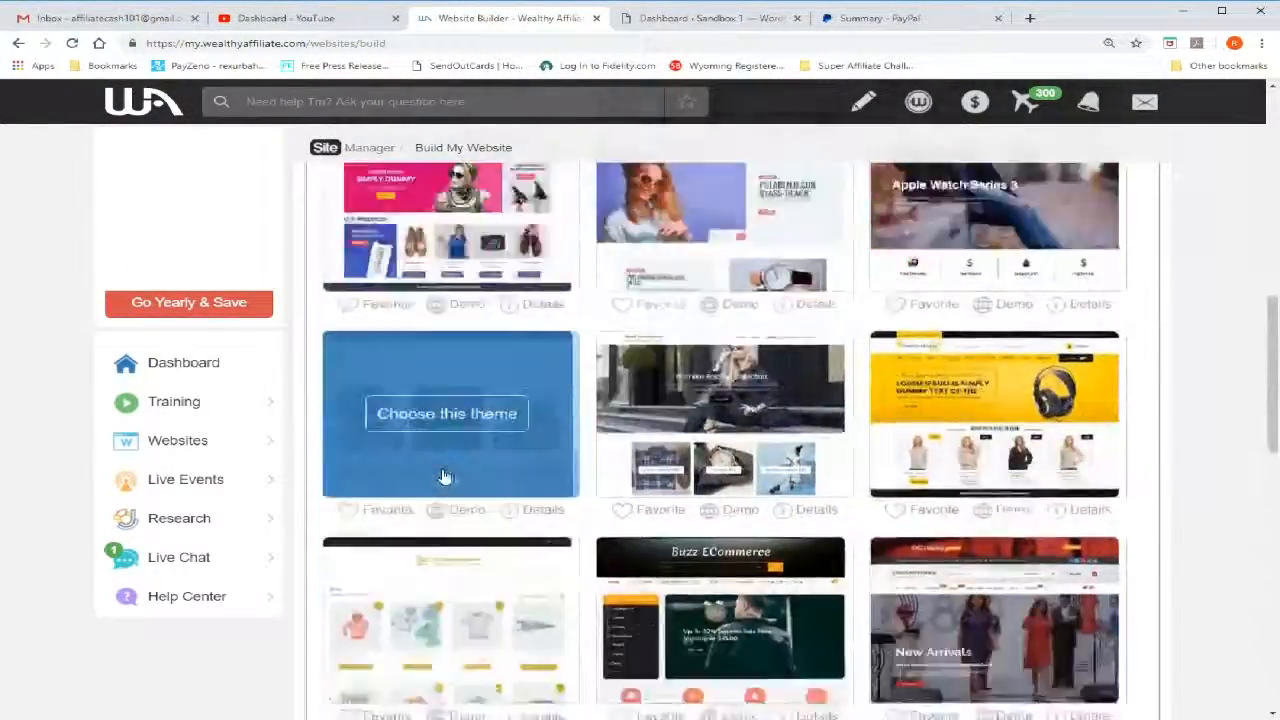
scroll(443, 478, down, 2)
scroll(420, 470, down, 4)
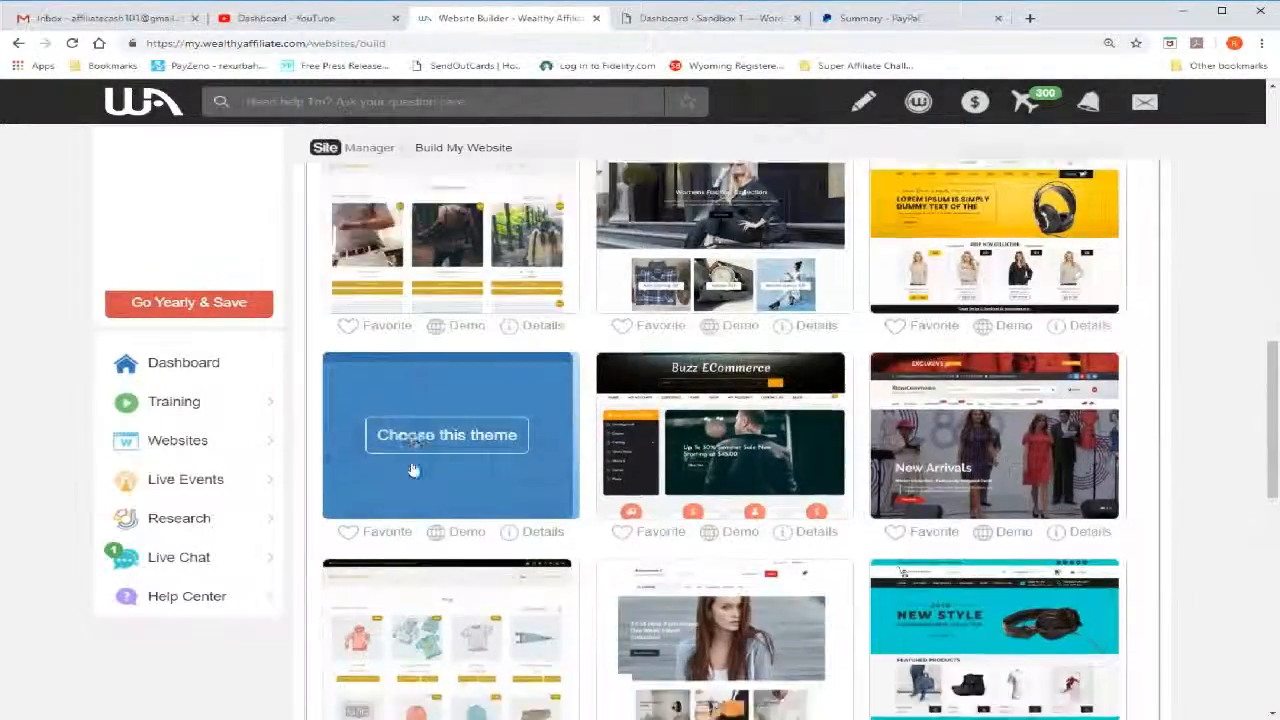
scroll(410, 466, down, 6)
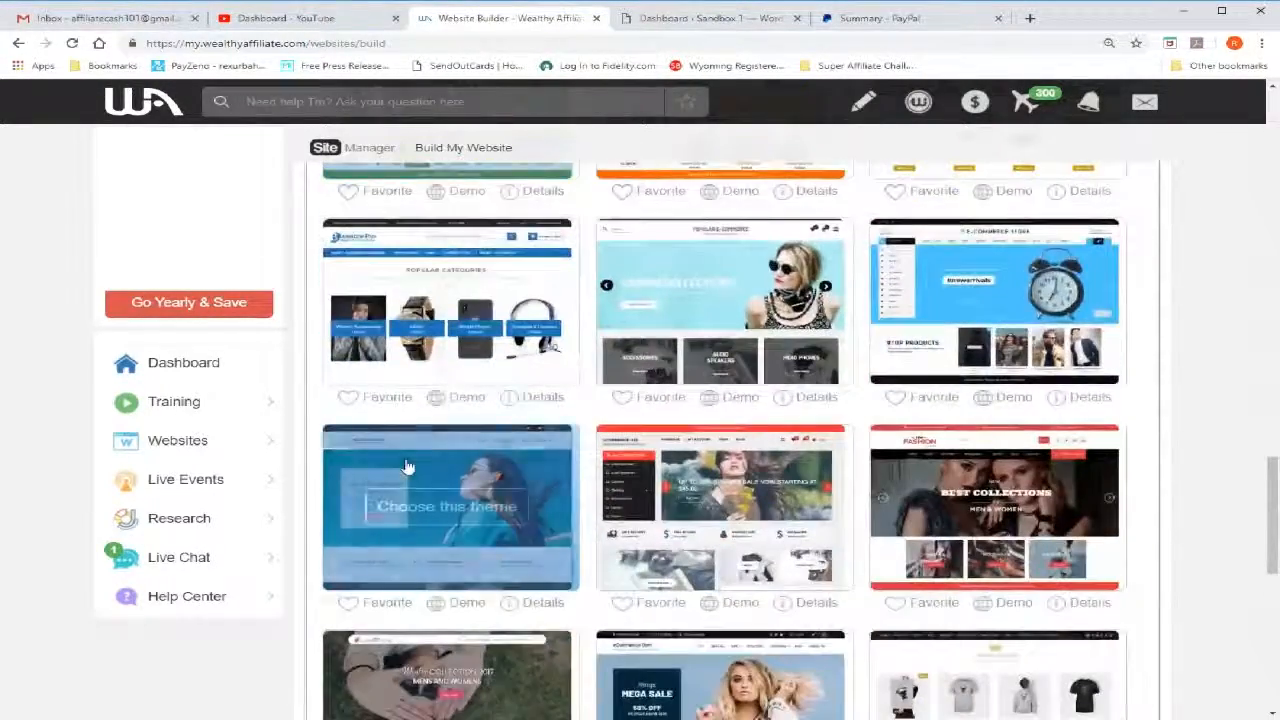
scroll(408, 466, down, 2)
scroll(408, 466, up, 4)
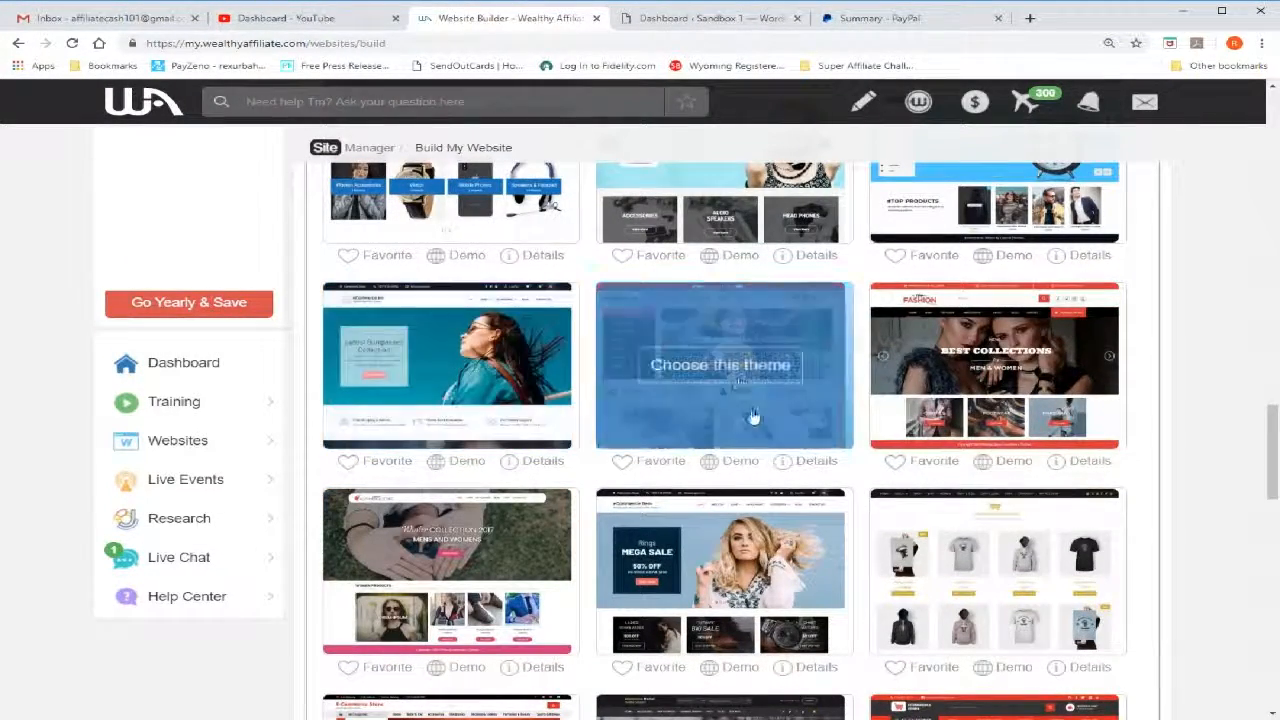
click(737, 372)
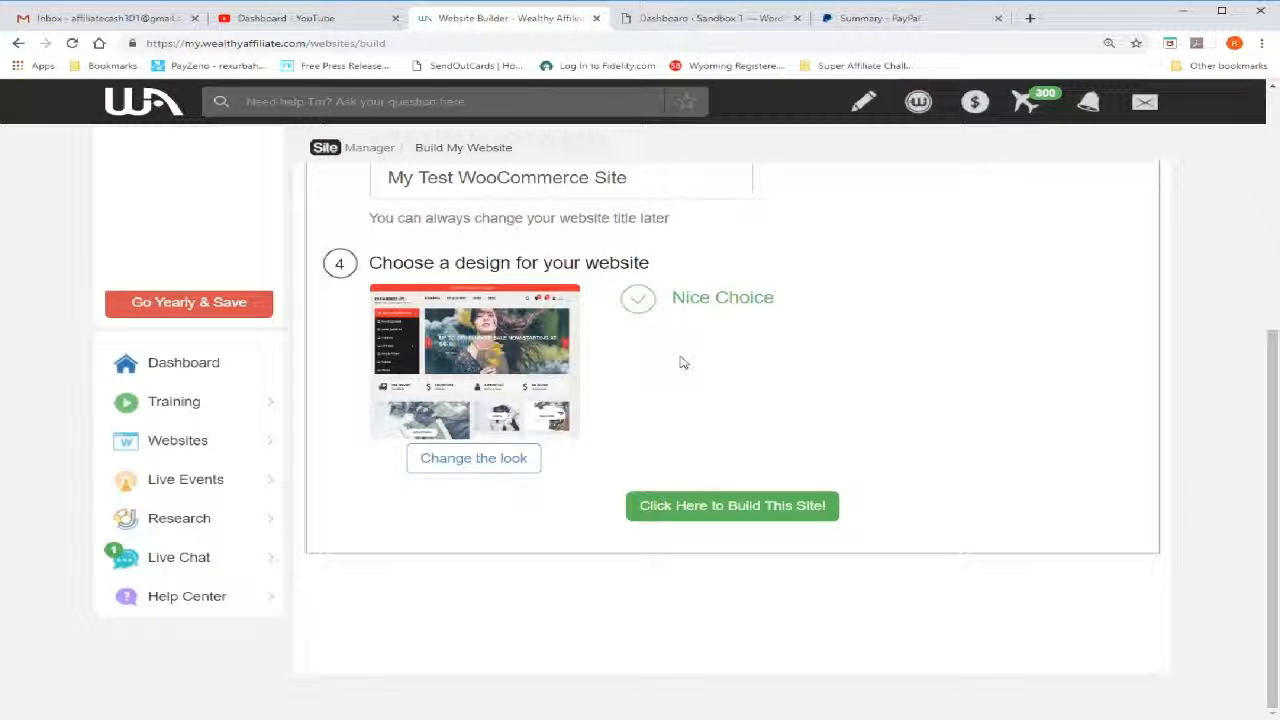
click(766, 516)
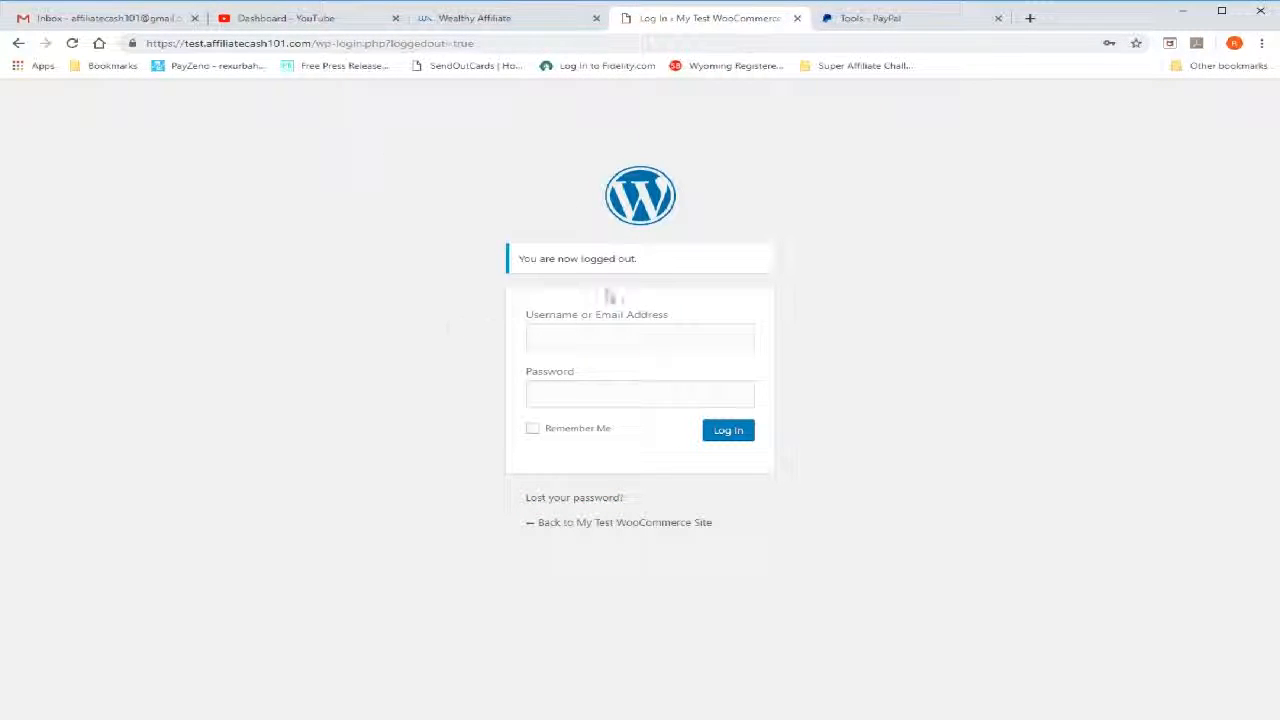
Log in to the new site's WordPress admin with the username admin and the account password
click(603, 330)
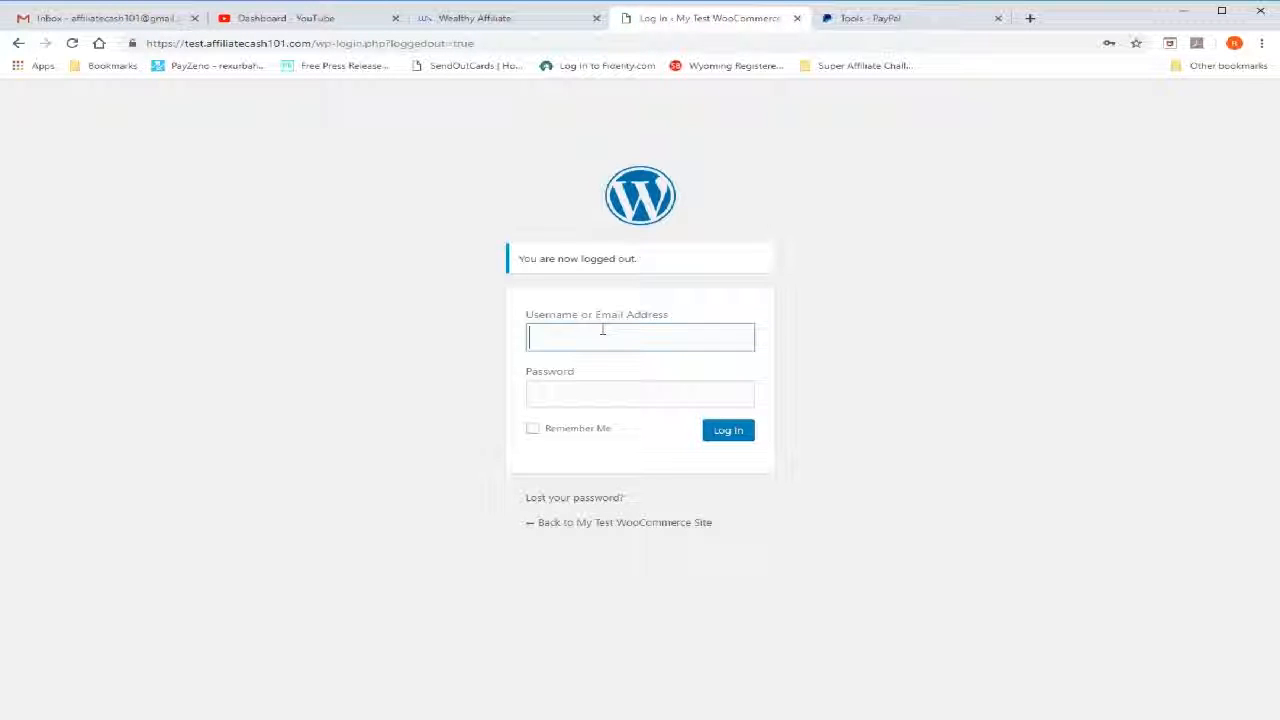
text(admin)
click(510, 540)
click(621, 394)
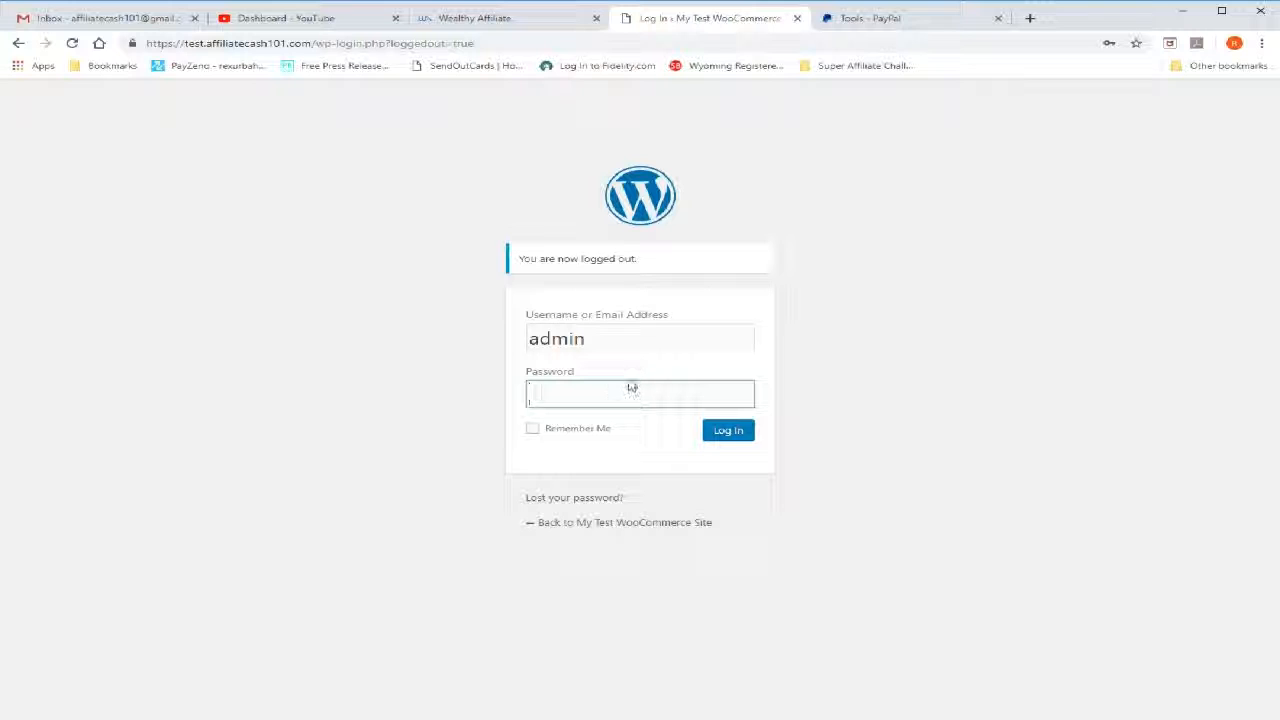
key(ctrl+v)
click(729, 433)
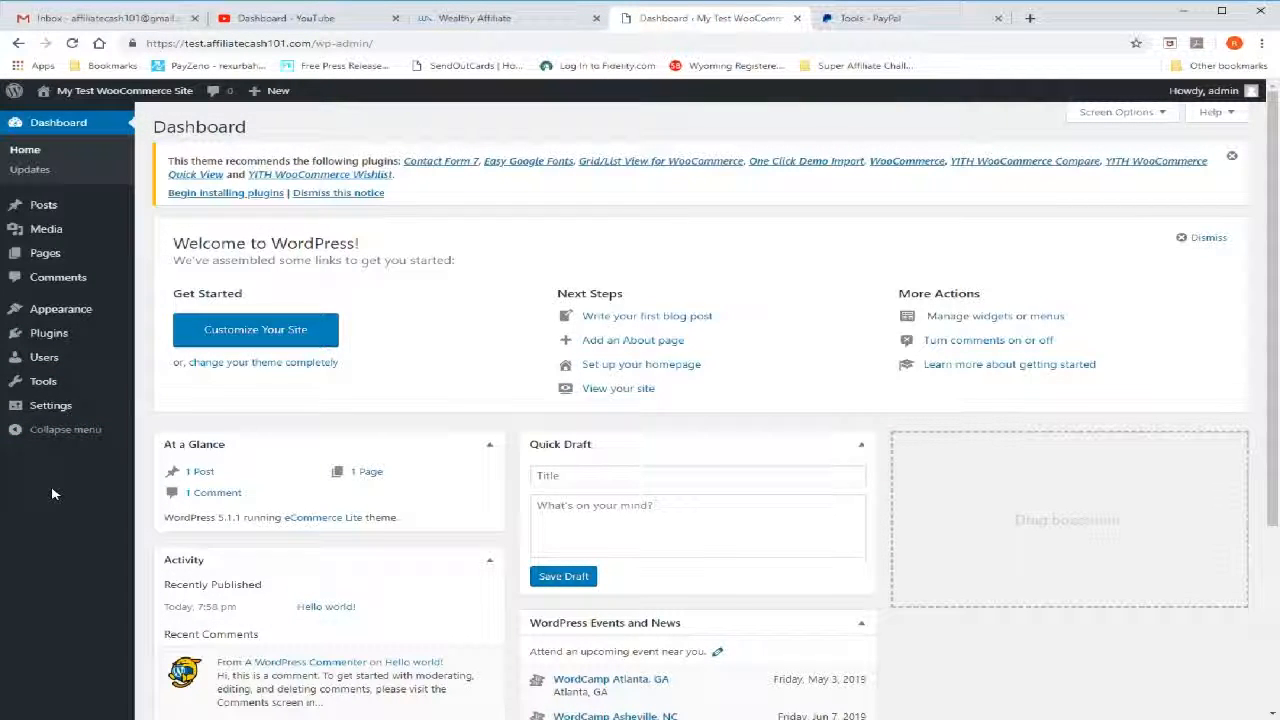
Move the default Sample Page and the "Hello world!" post to the trash
click(57, 256)
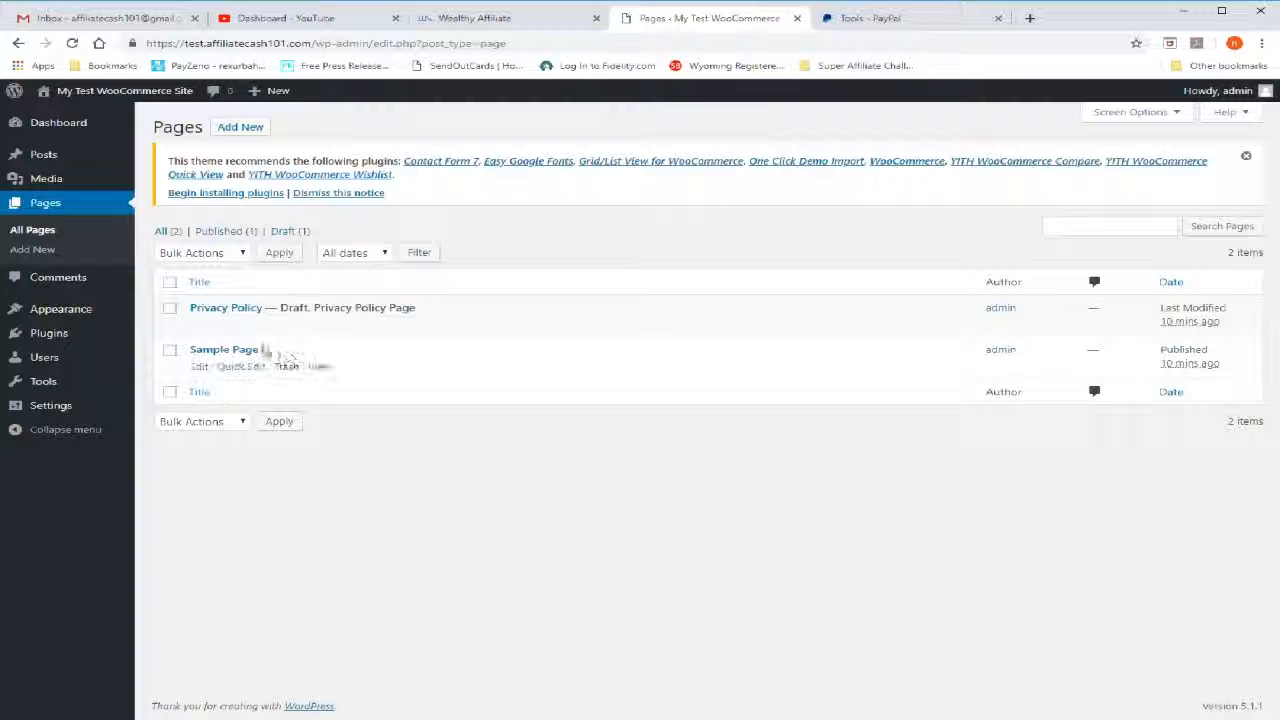
click(286, 367)
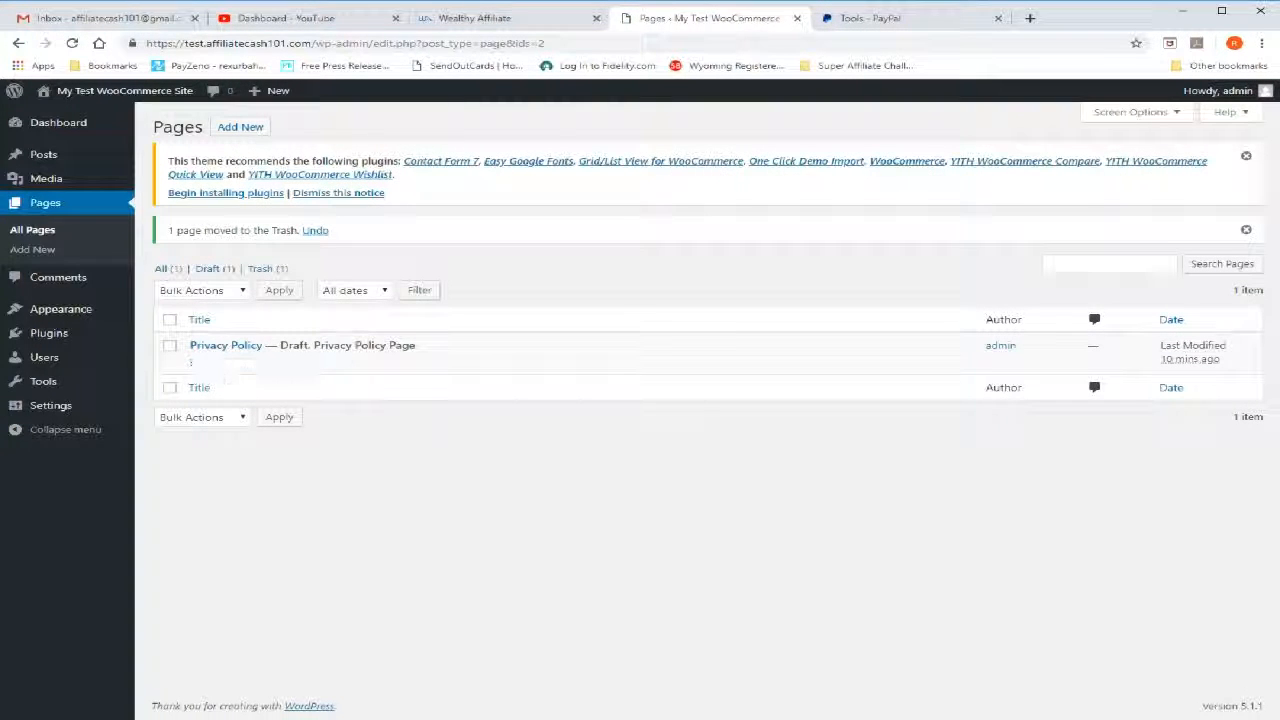
mouse_move(206, 366)
click(43, 160)
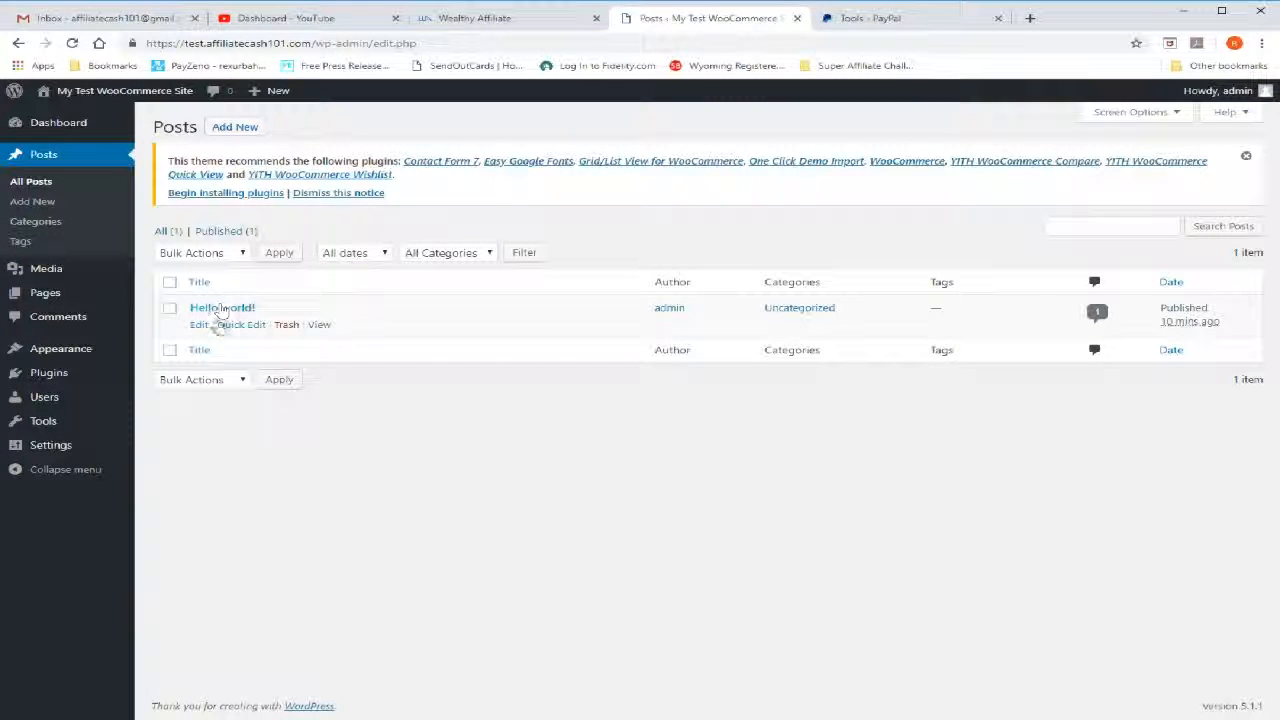
click(286, 326)
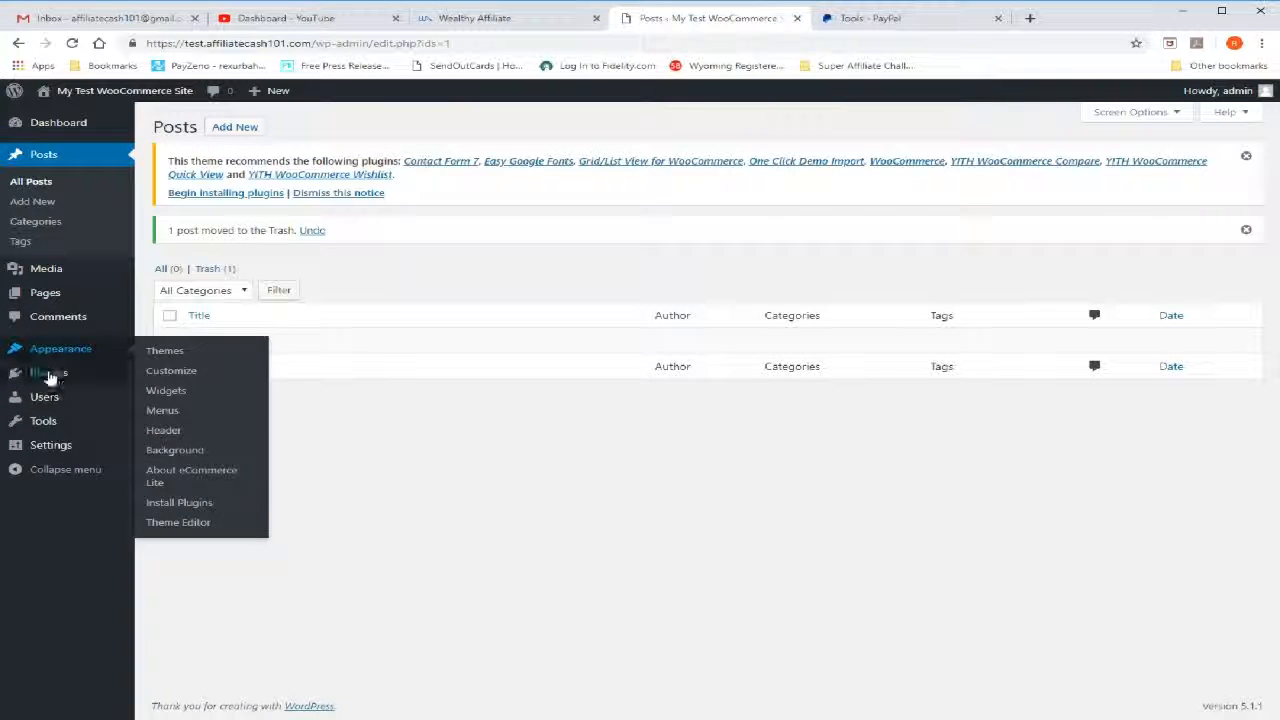
Search for new plugins with the keyword "woocommerce"
mouse_move(50, 377)
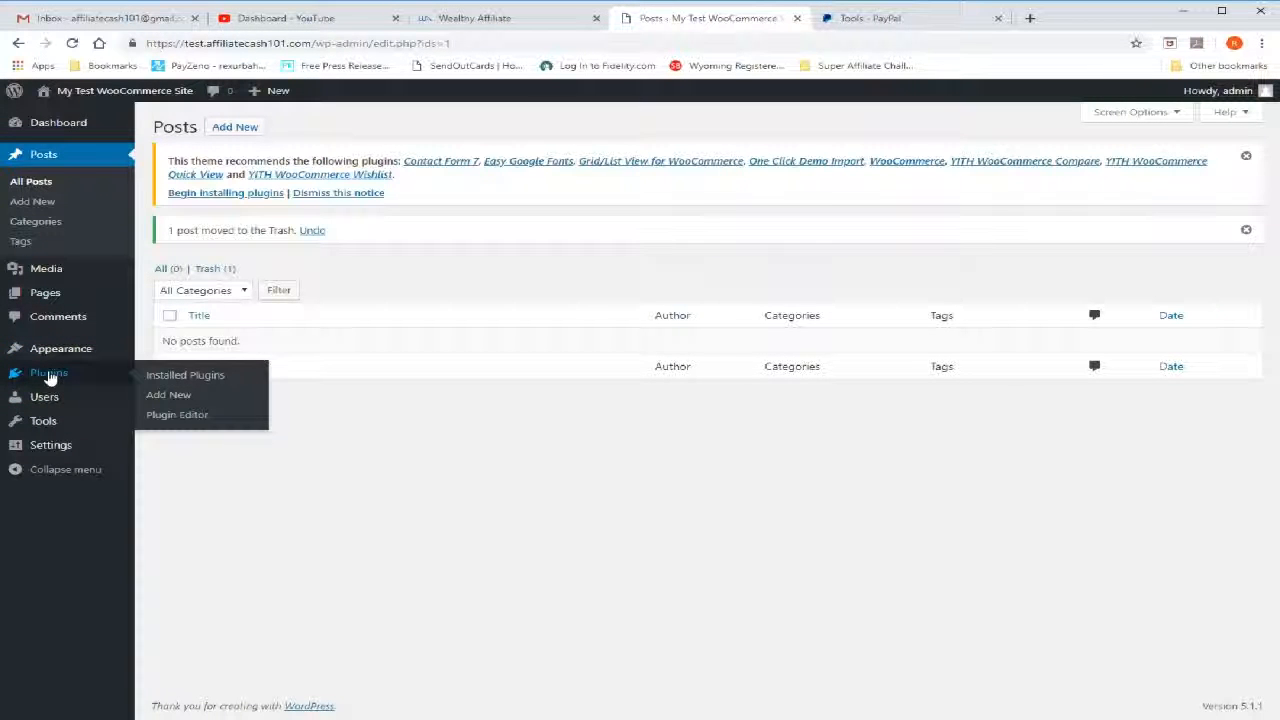
click(180, 402)
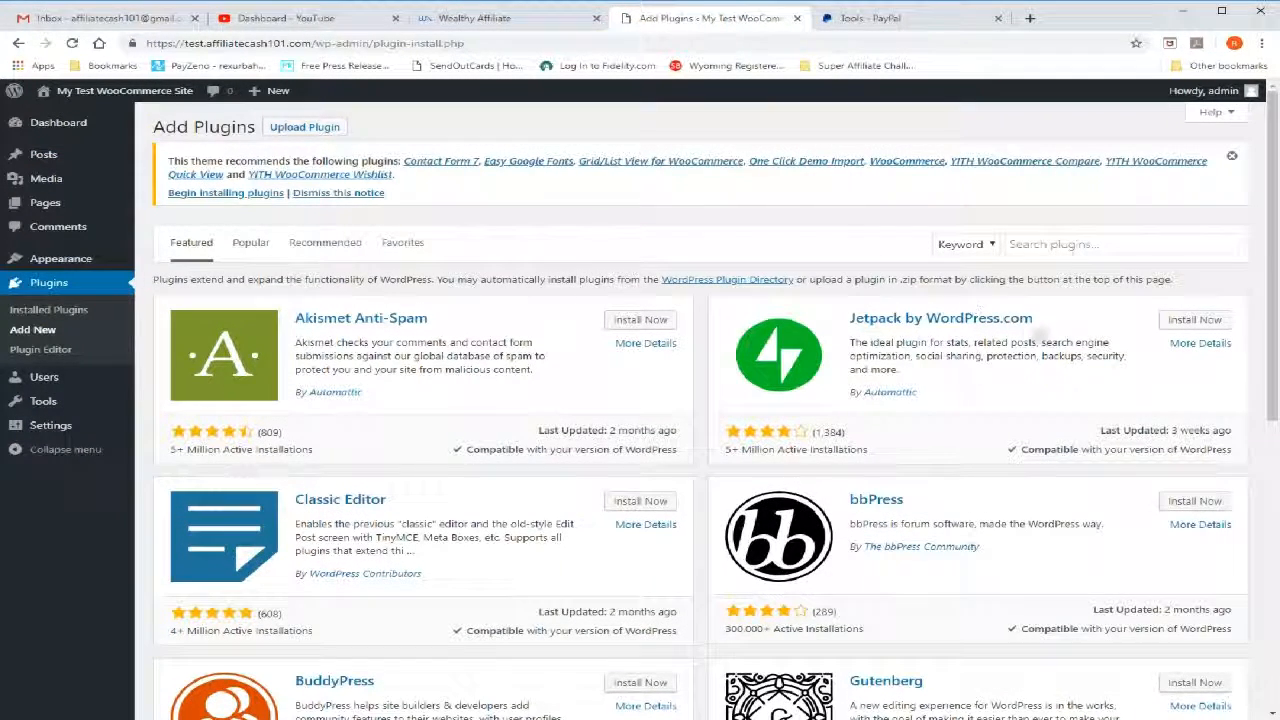
click(1071, 245)
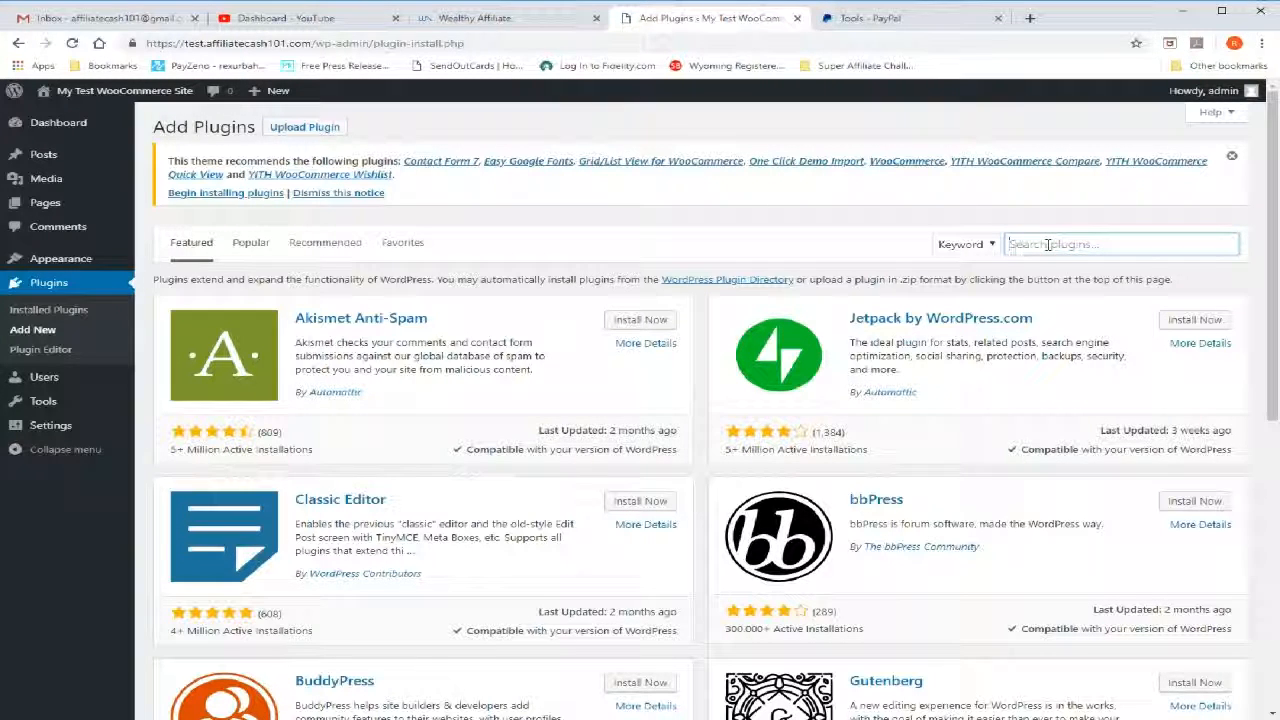
text(woocommerce)
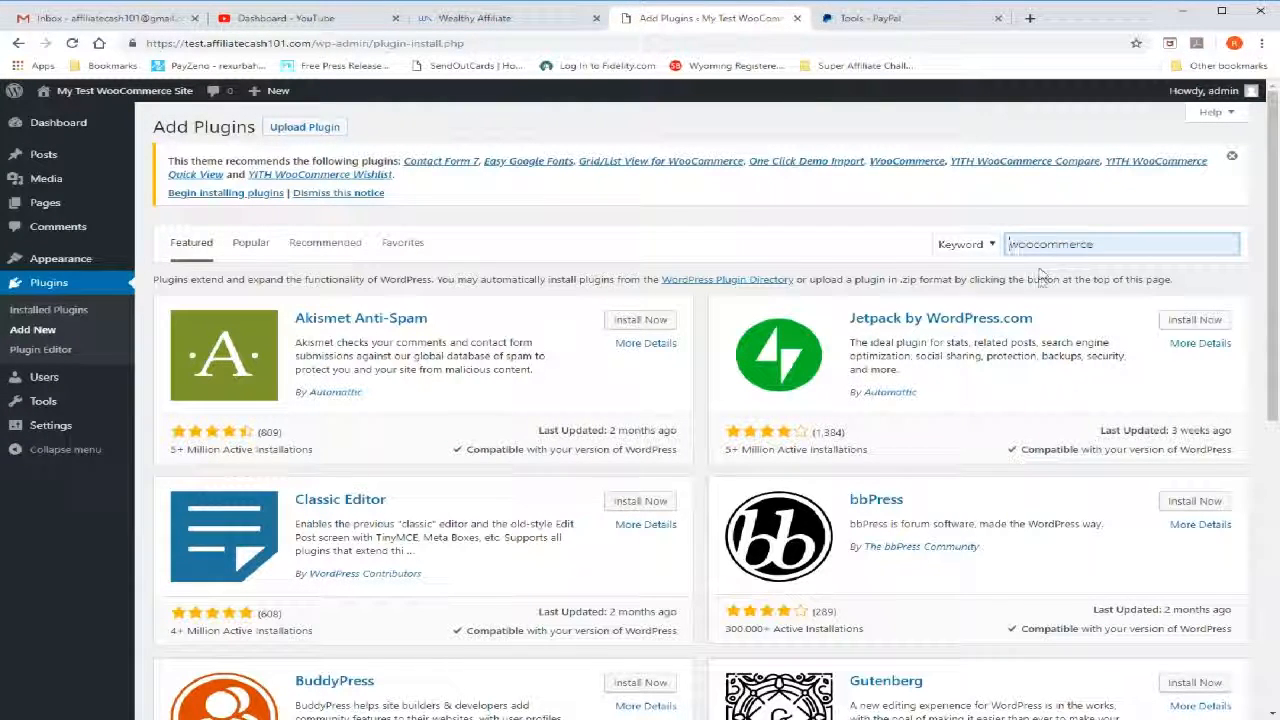
click(1040, 271)
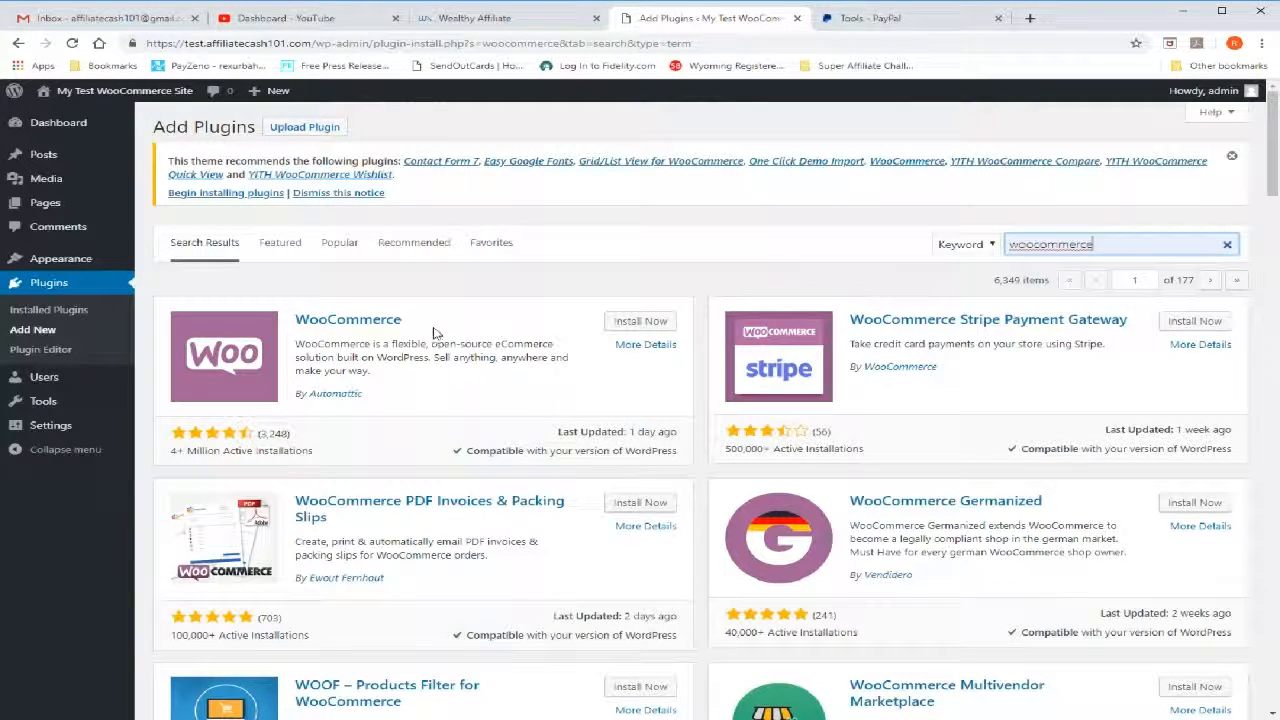
Install and activate the WooCommerce plugin by Automattic to reach its store setup wizard
click(624, 323)
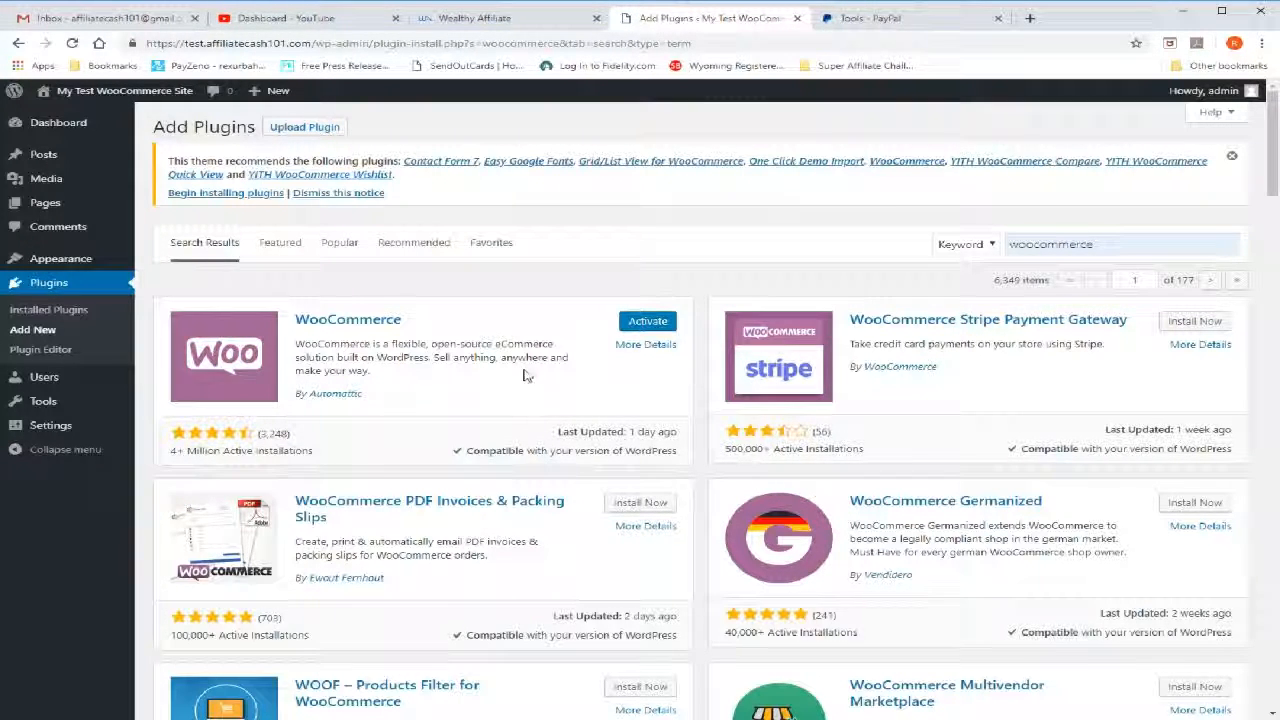
click(632, 327)
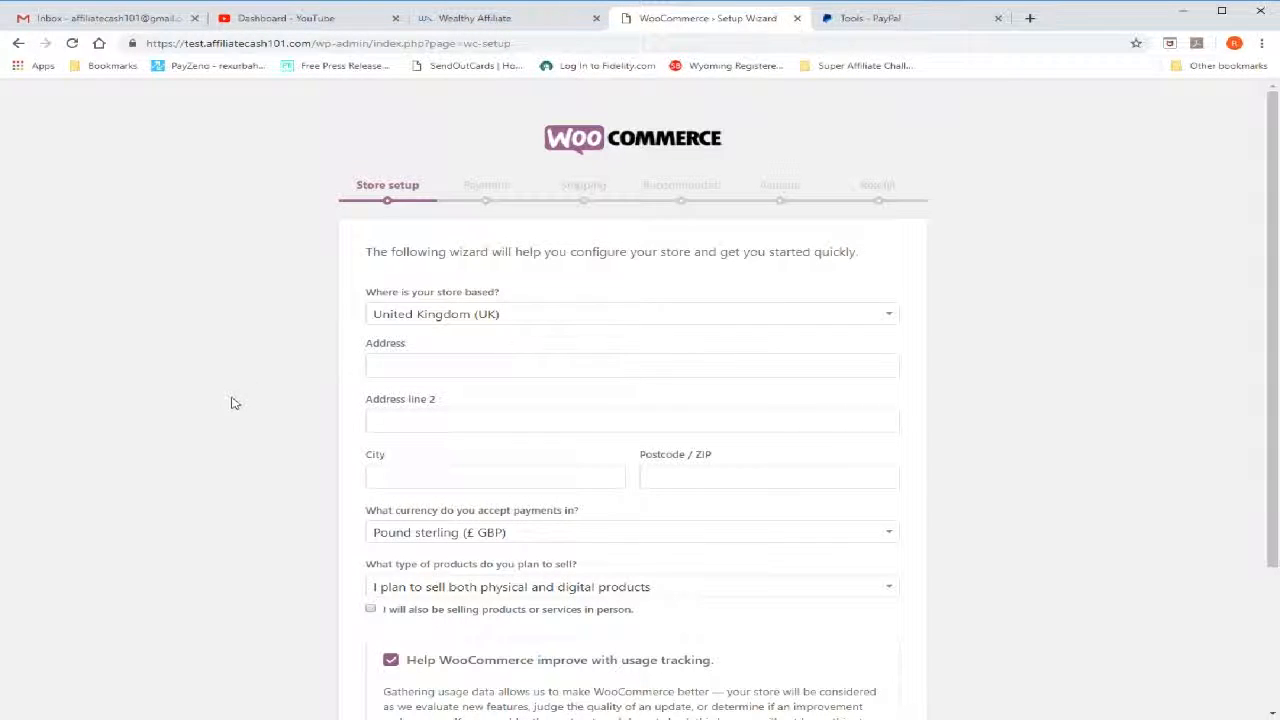
scroll(234, 400, down, 1)
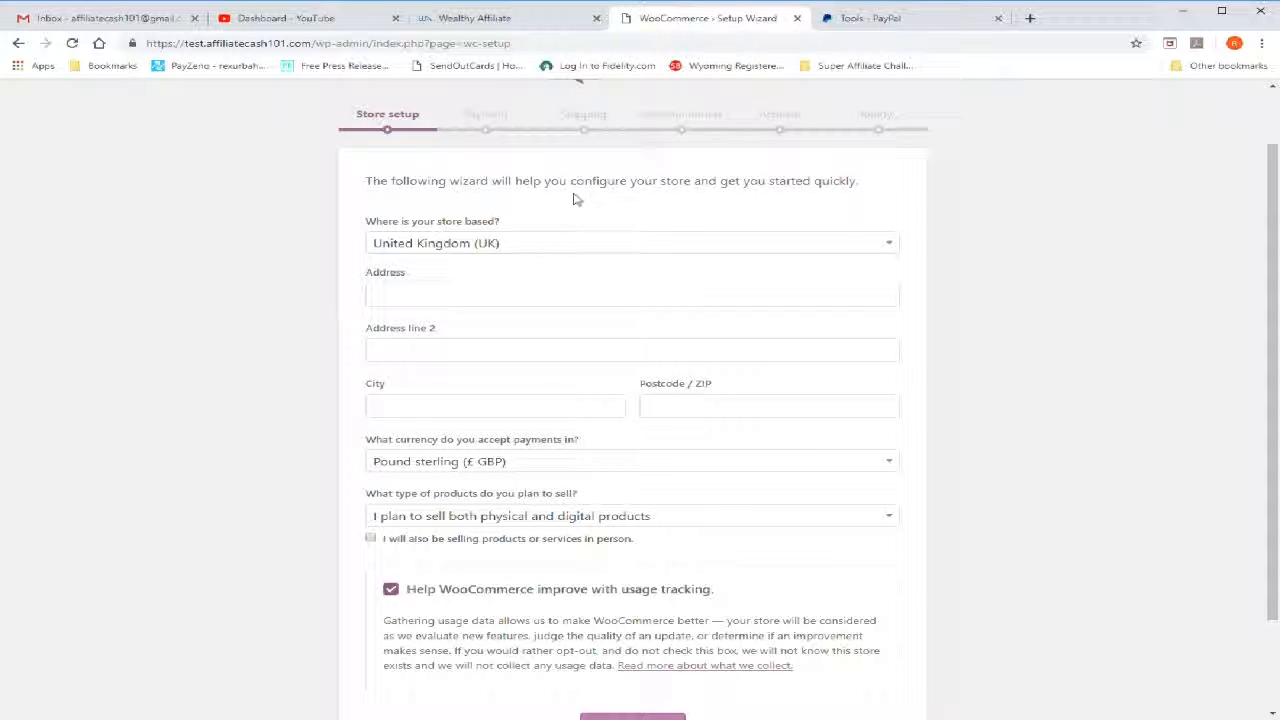
Set the store's country to United States (US) and its payment currency to United States (US) dollar ($ USD)
click(884, 244)
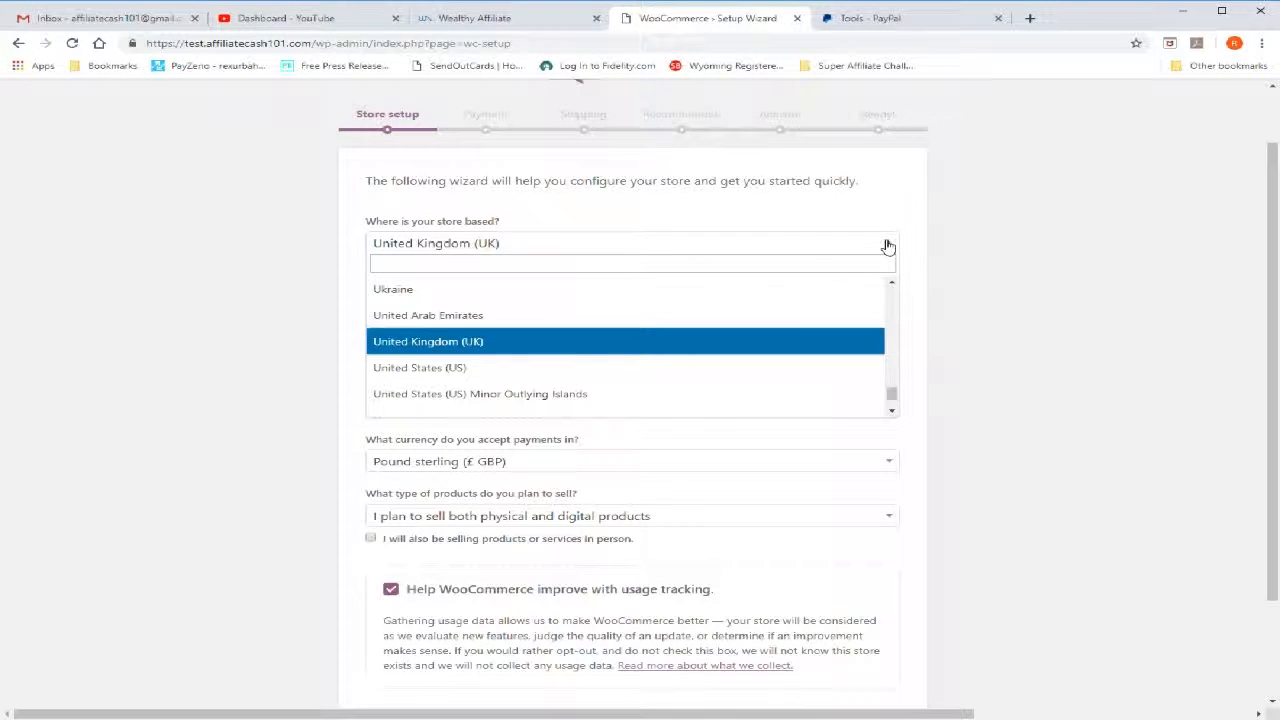
click(534, 367)
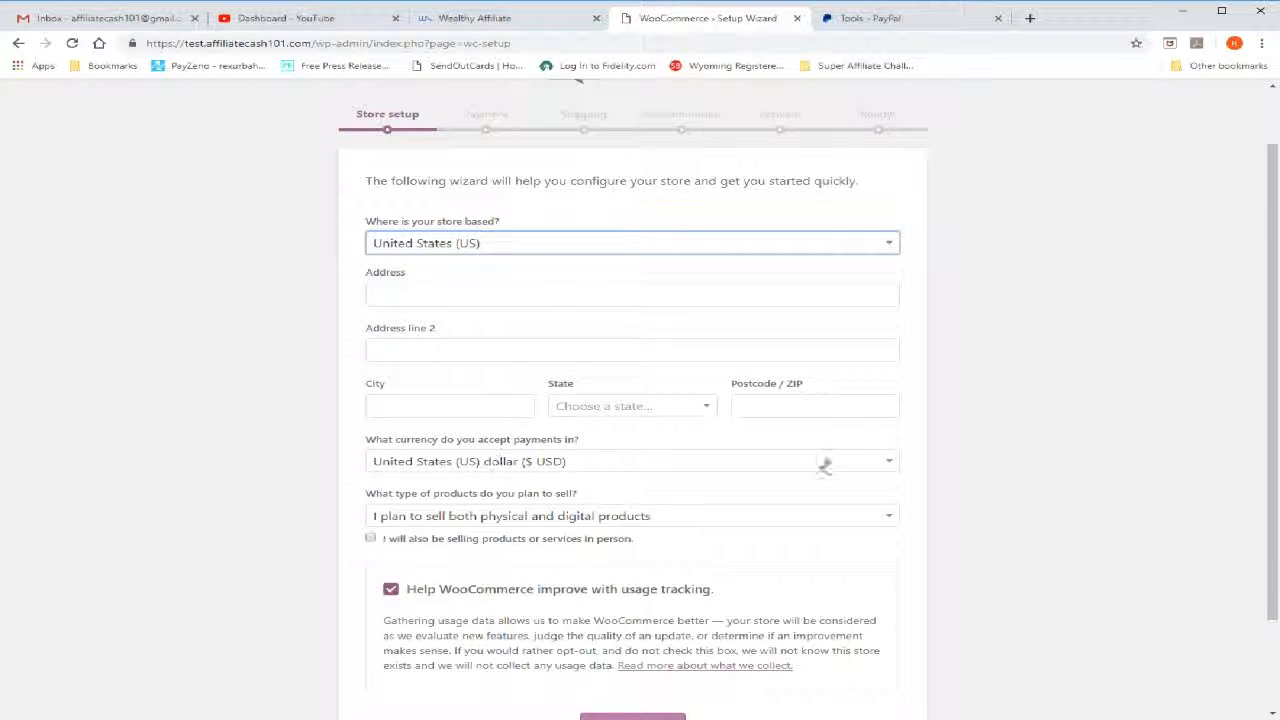
scroll(1063, 418, down, 1)
scroll(1063, 418, down, 1)
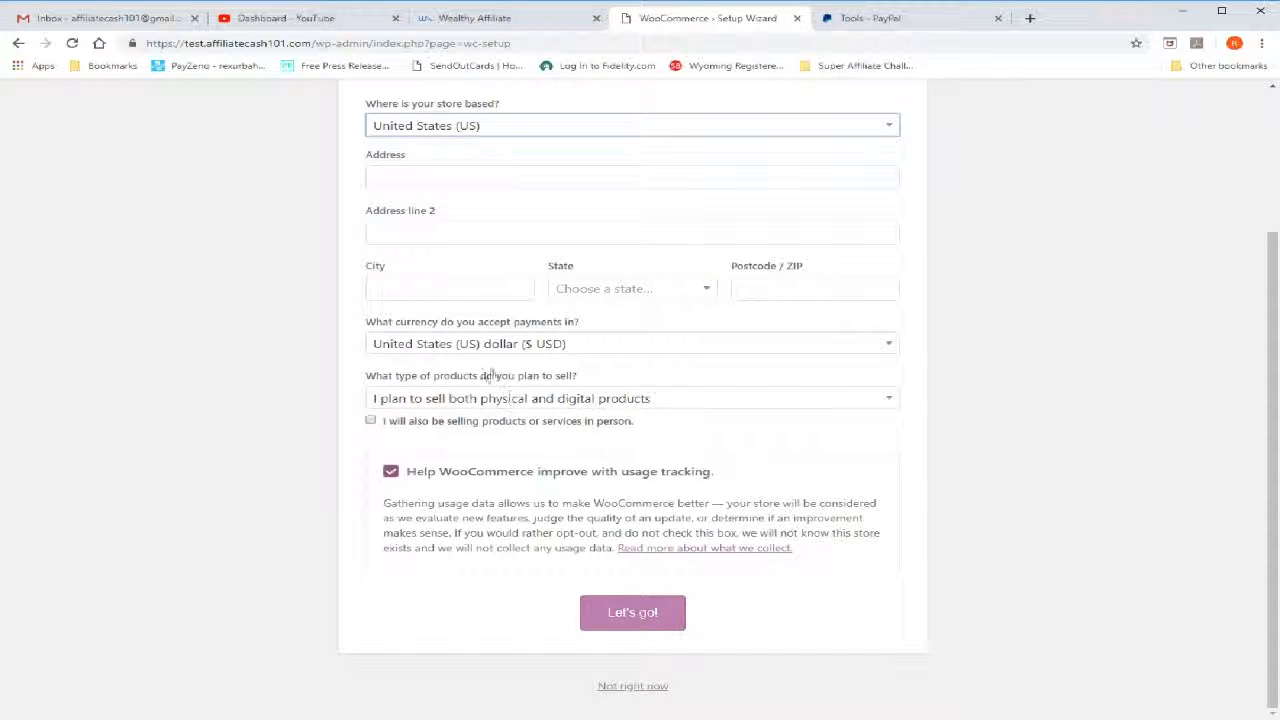
click(626, 345)
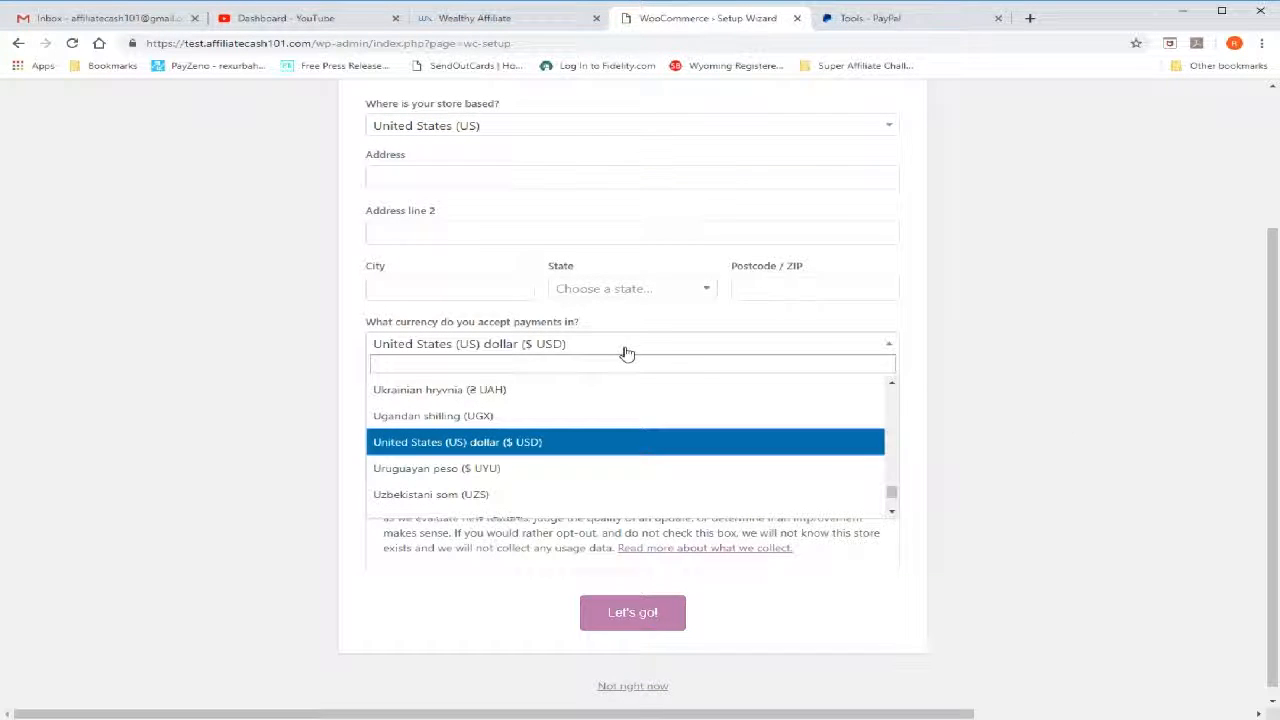
click(522, 442)
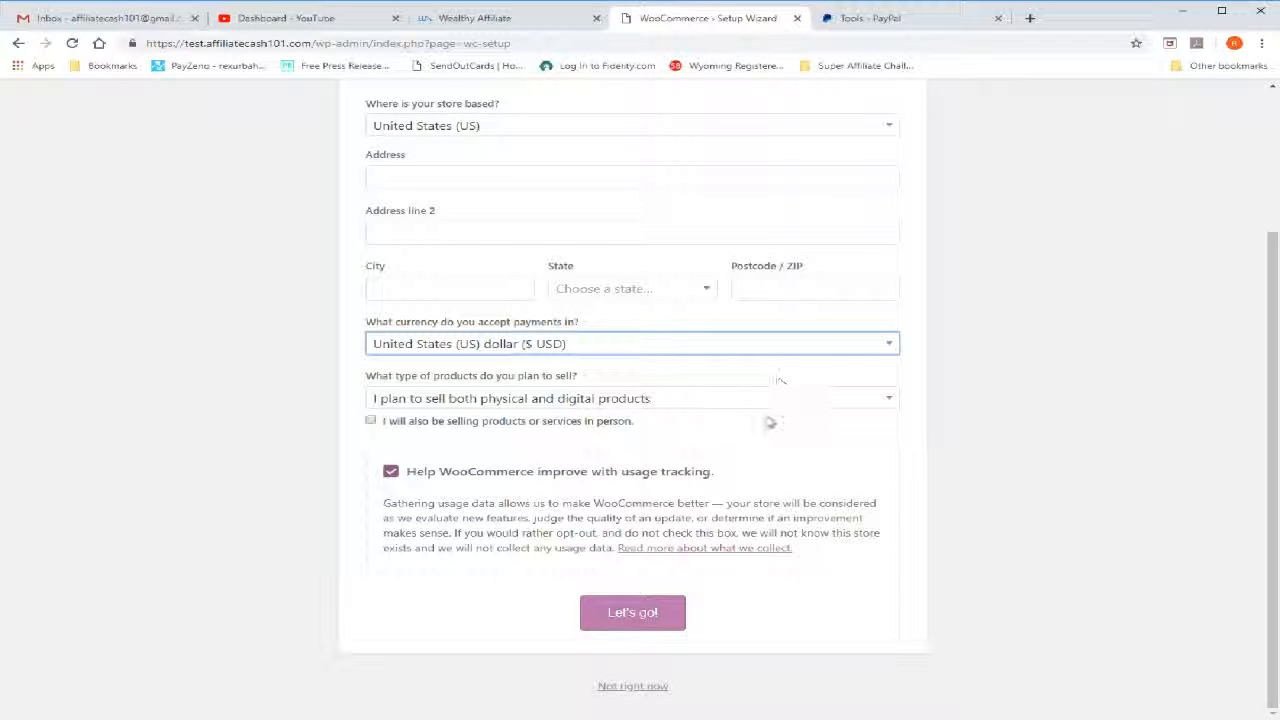
Choose to sell only digital products and try to submit the store setup page
click(892, 404)
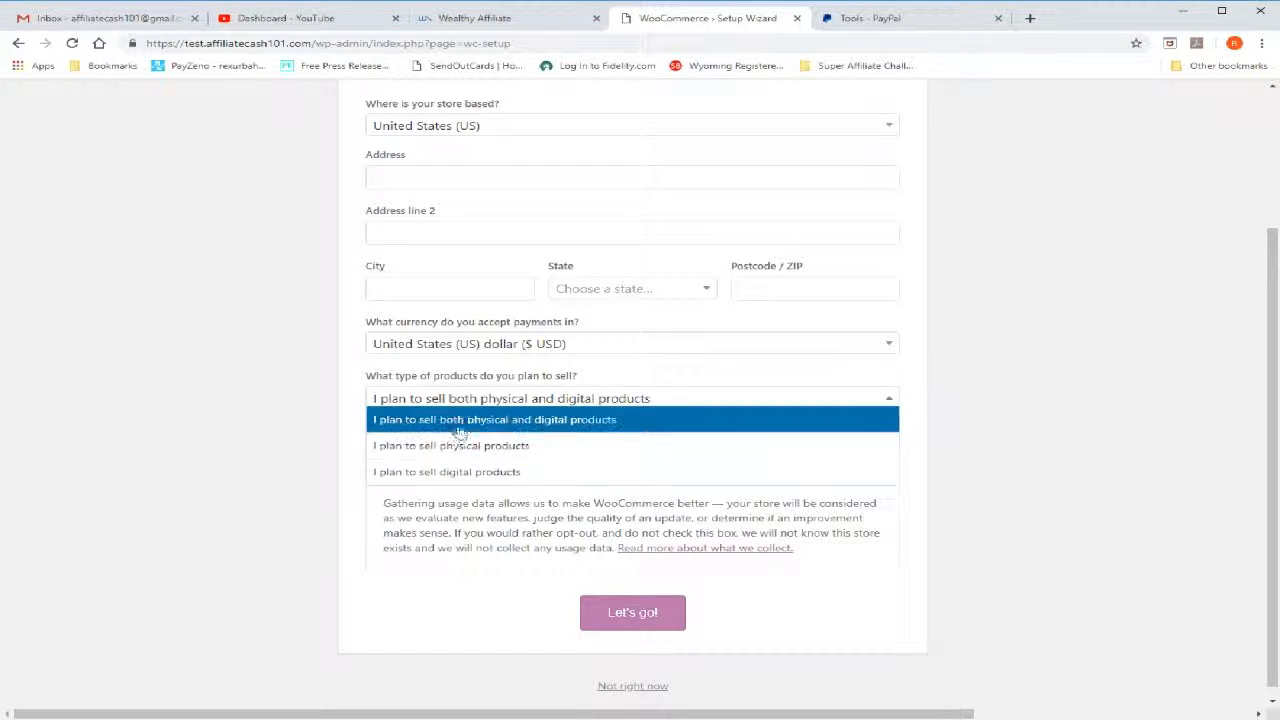
click(505, 482)
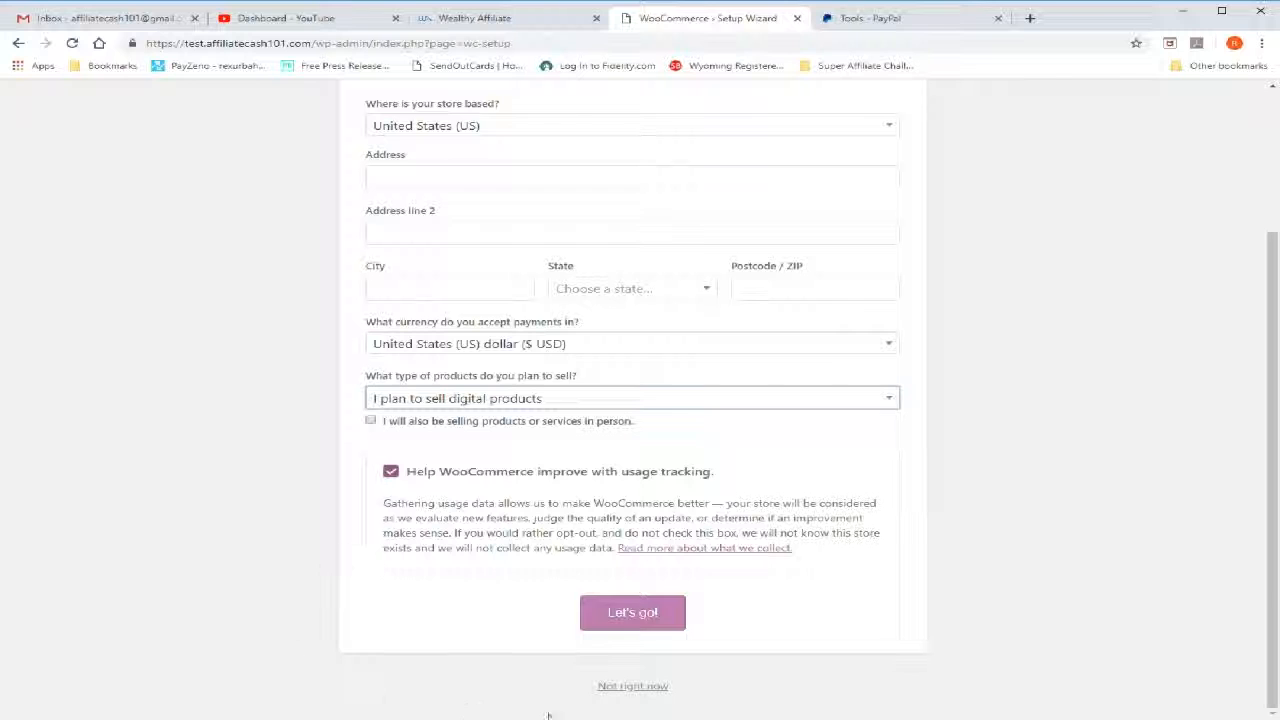
click(630, 612)
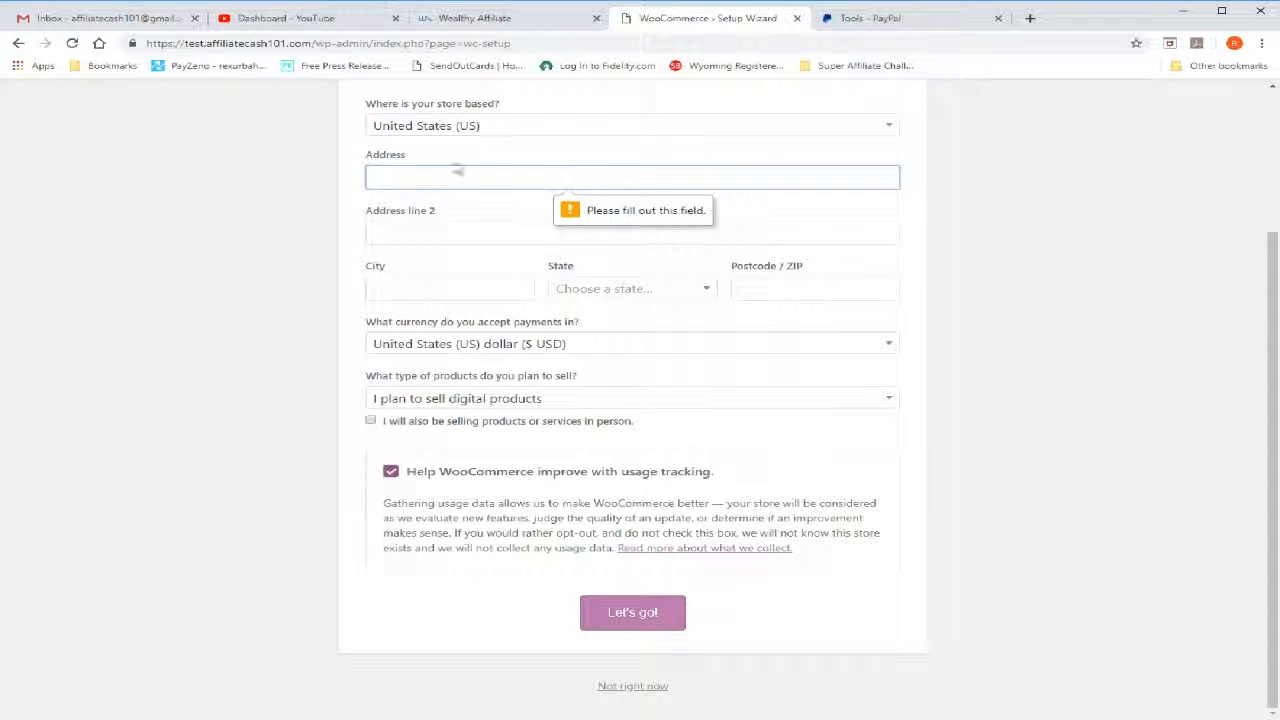
Fill in the store's street address, city, state and ZIP code, and proceed to the payment setup
text(myaddress)
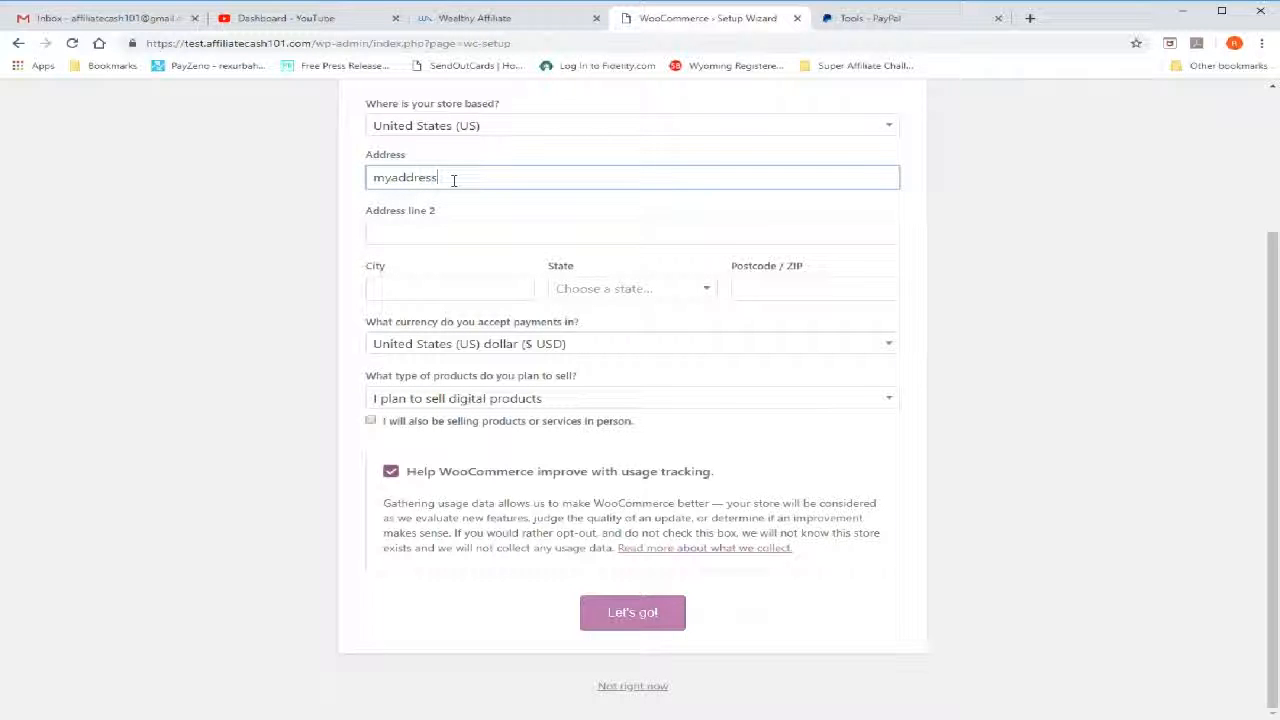
click(405, 284)
text(m)
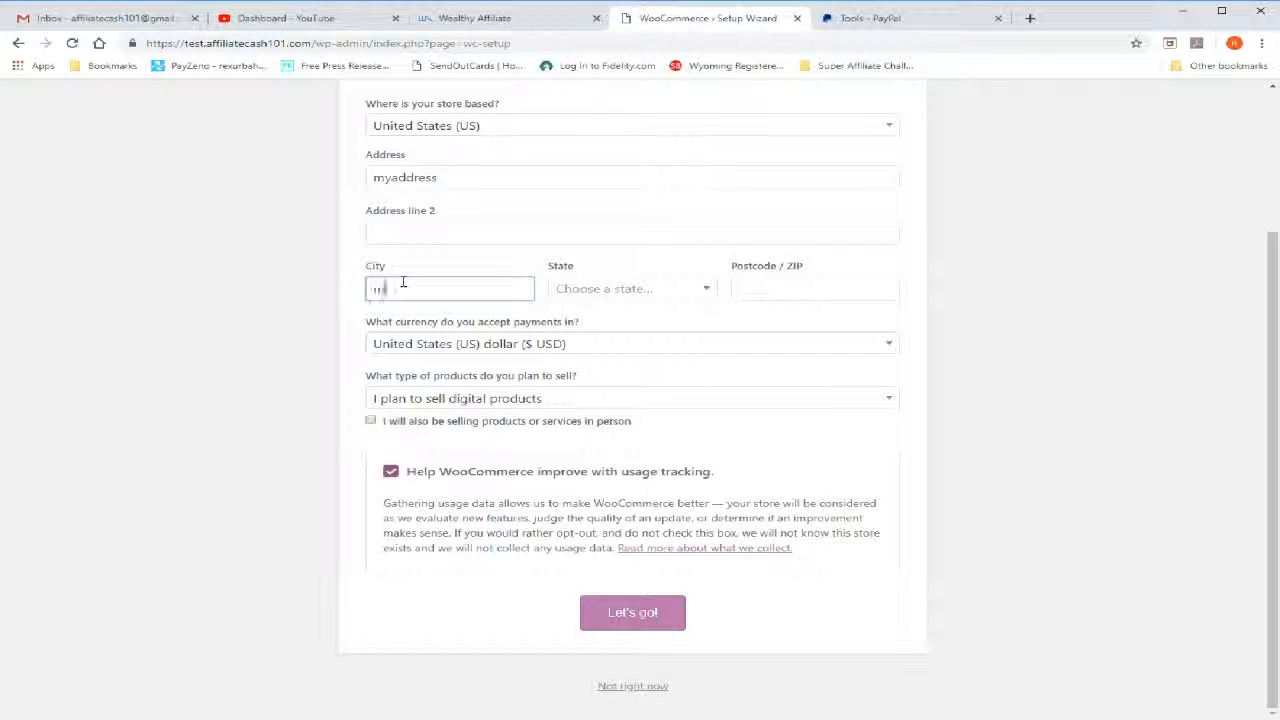
text(ycity)
click(585, 290)
click(578, 358)
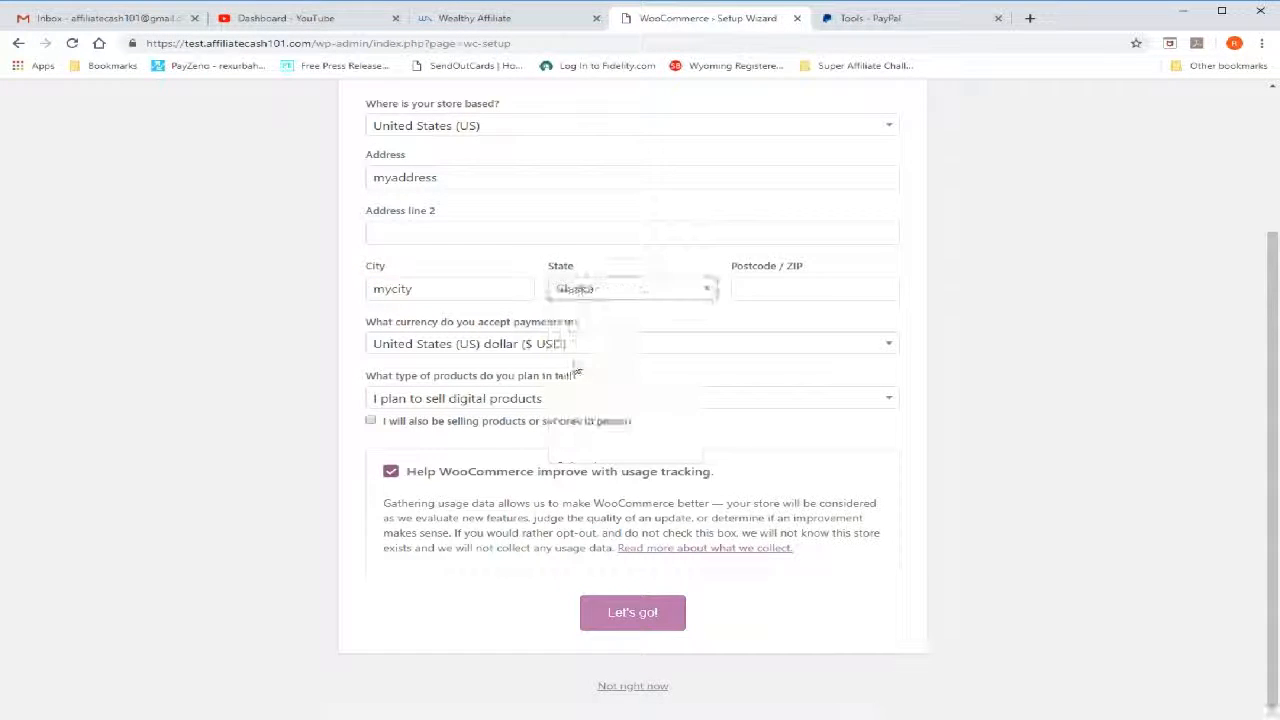
click(822, 287)
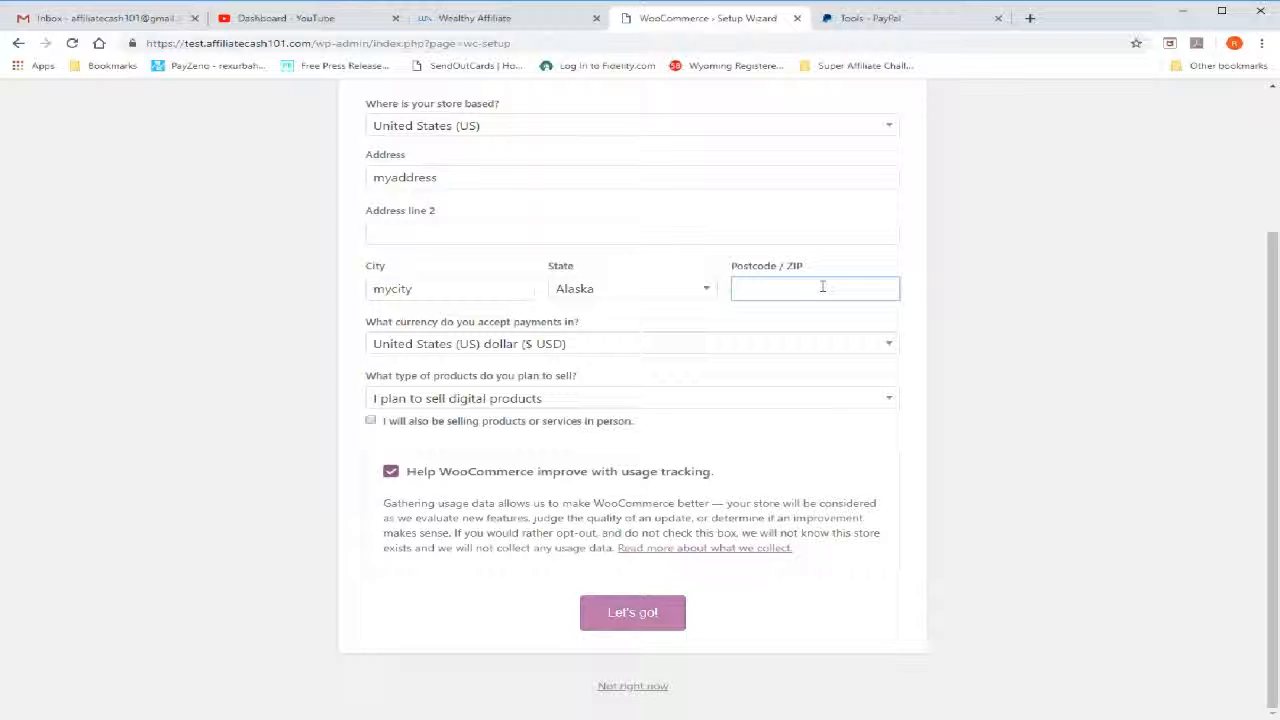
text(55555)
click(608, 614)
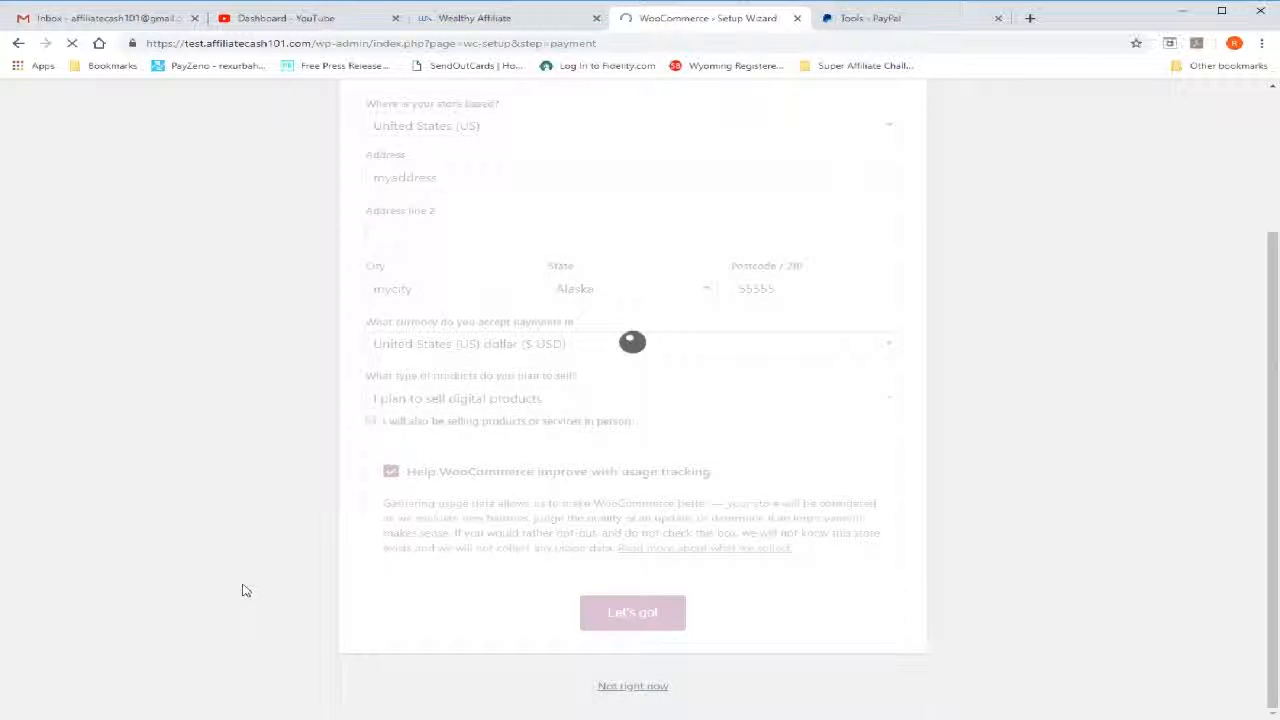
Turn off Stripe as a payment method for the store
scroll(195, 410, down, 1)
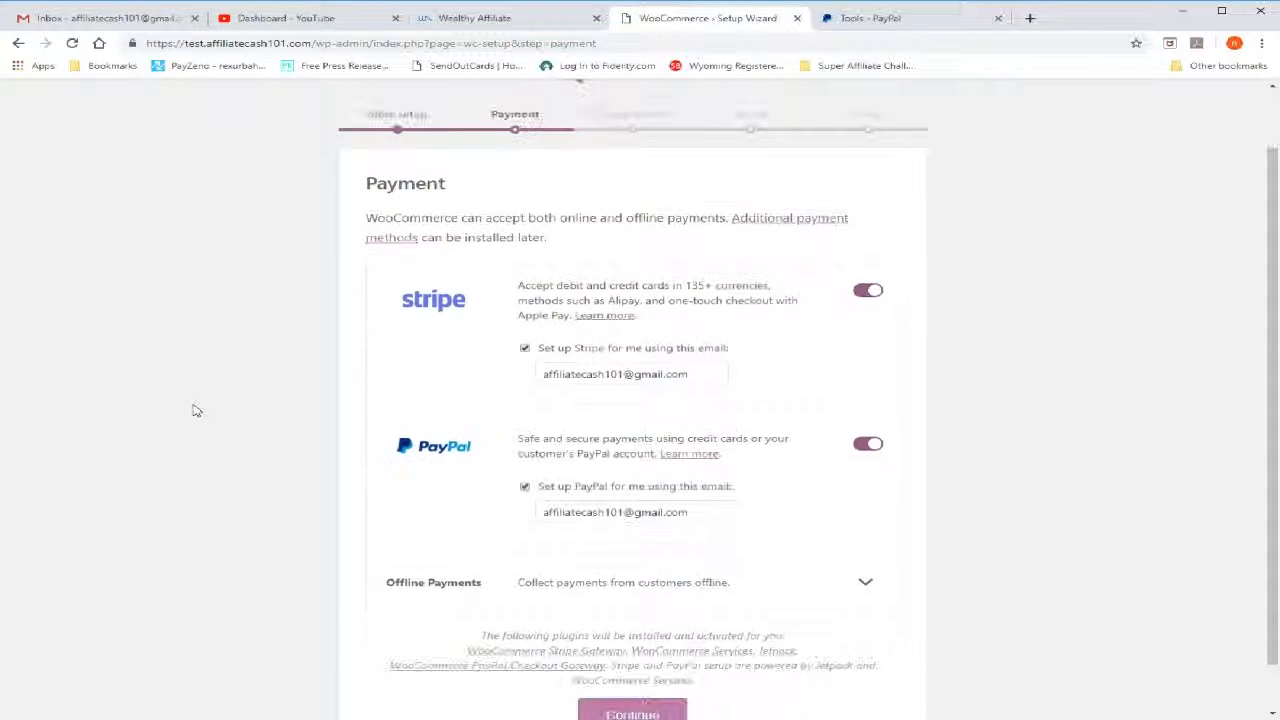
scroll(1081, 453, down, 1)
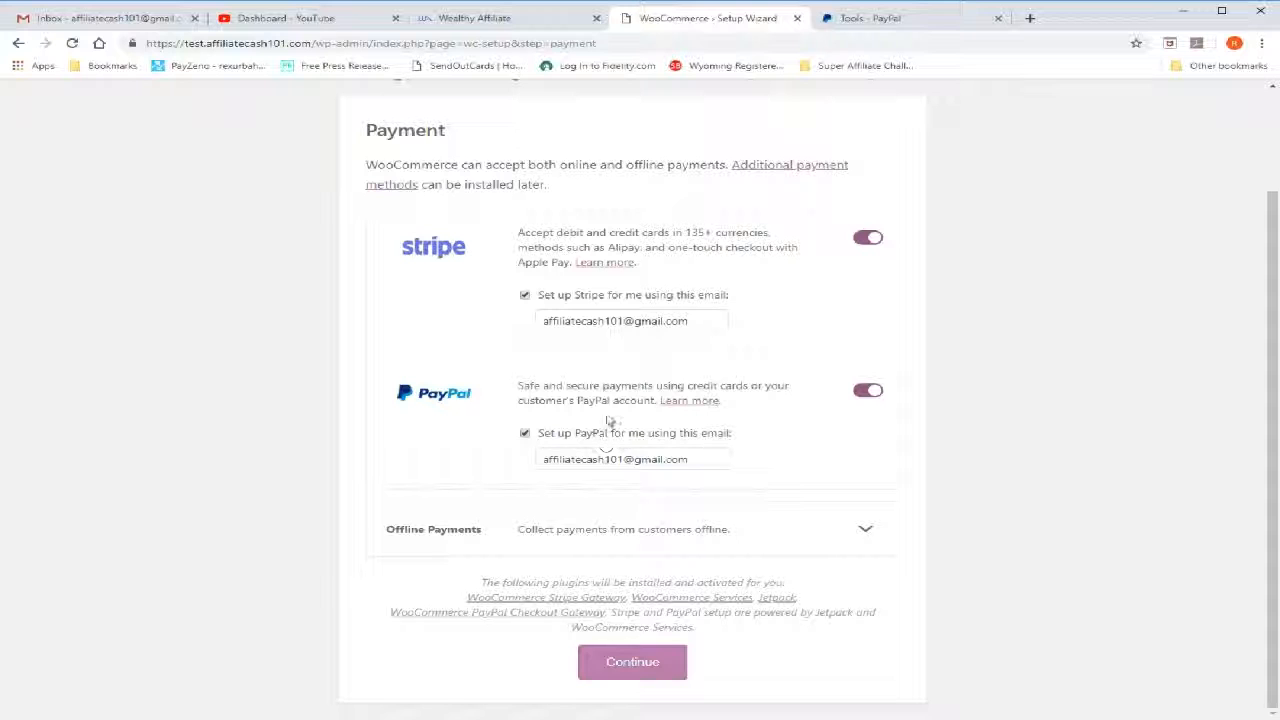
click(698, 320)
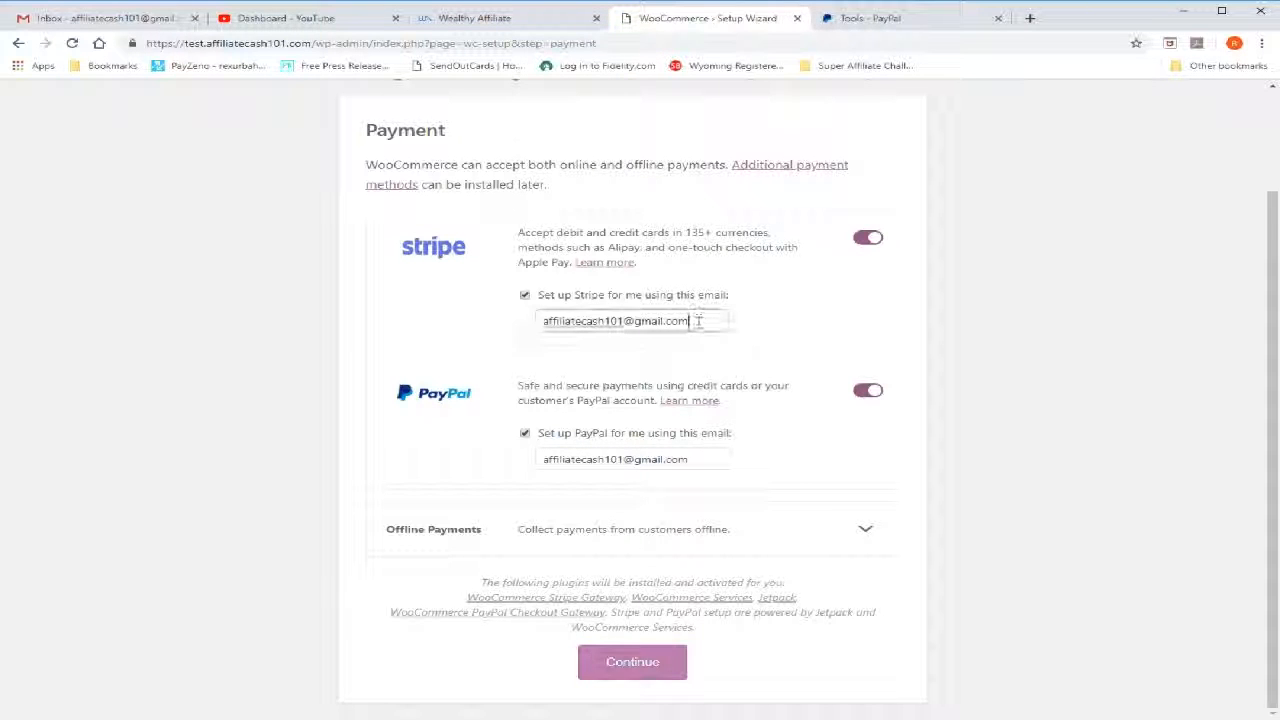
click(700, 458)
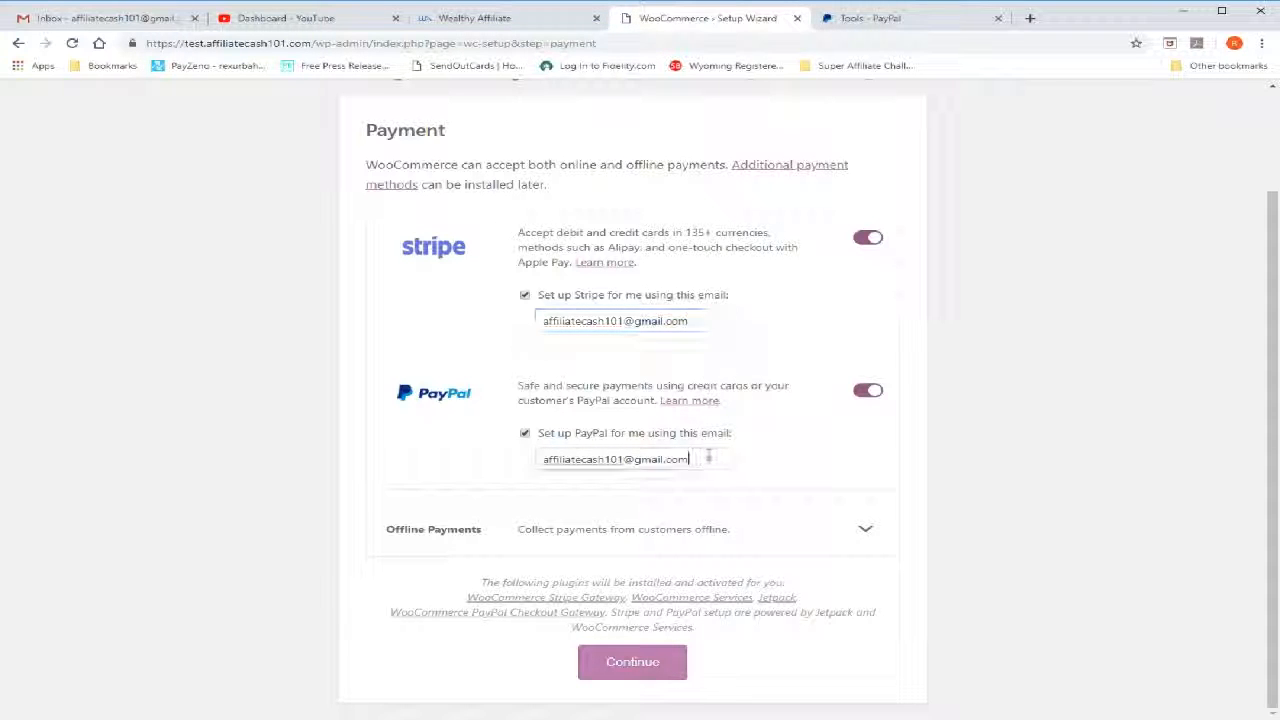
click(707, 321)
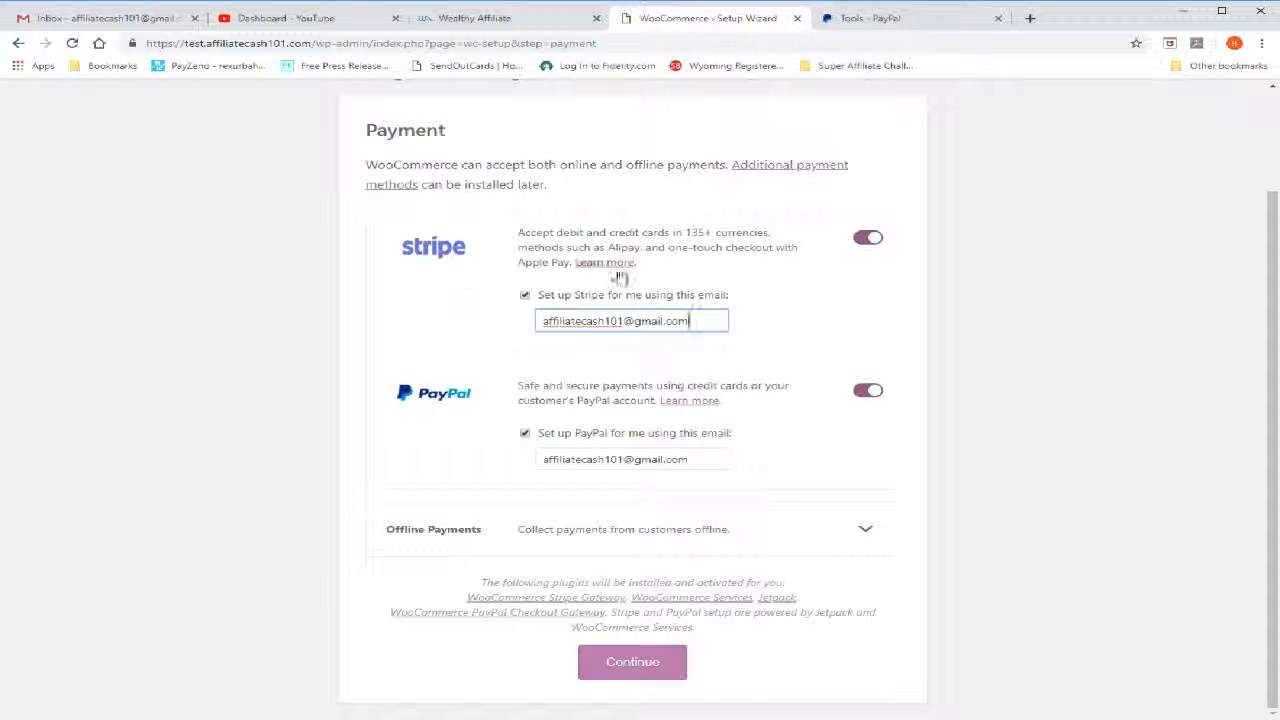
click(856, 241)
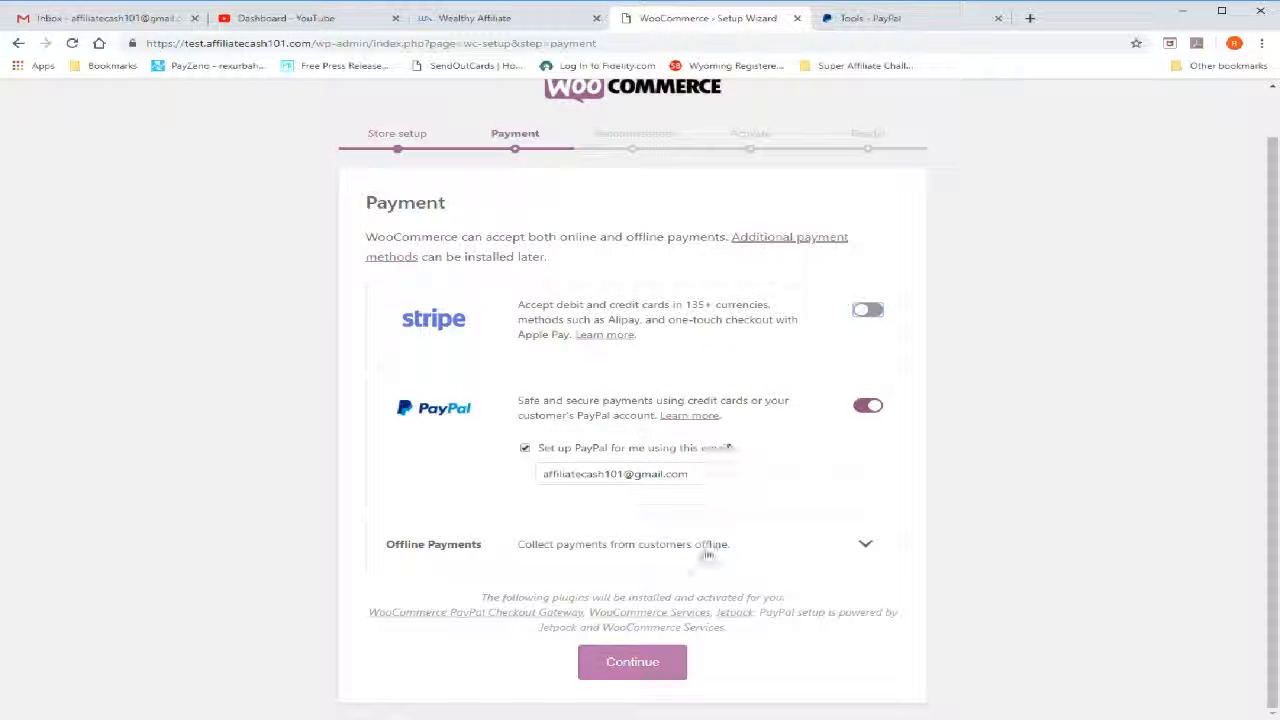
Look through the offline payment options and continue with only PayPal enabled
click(866, 546)
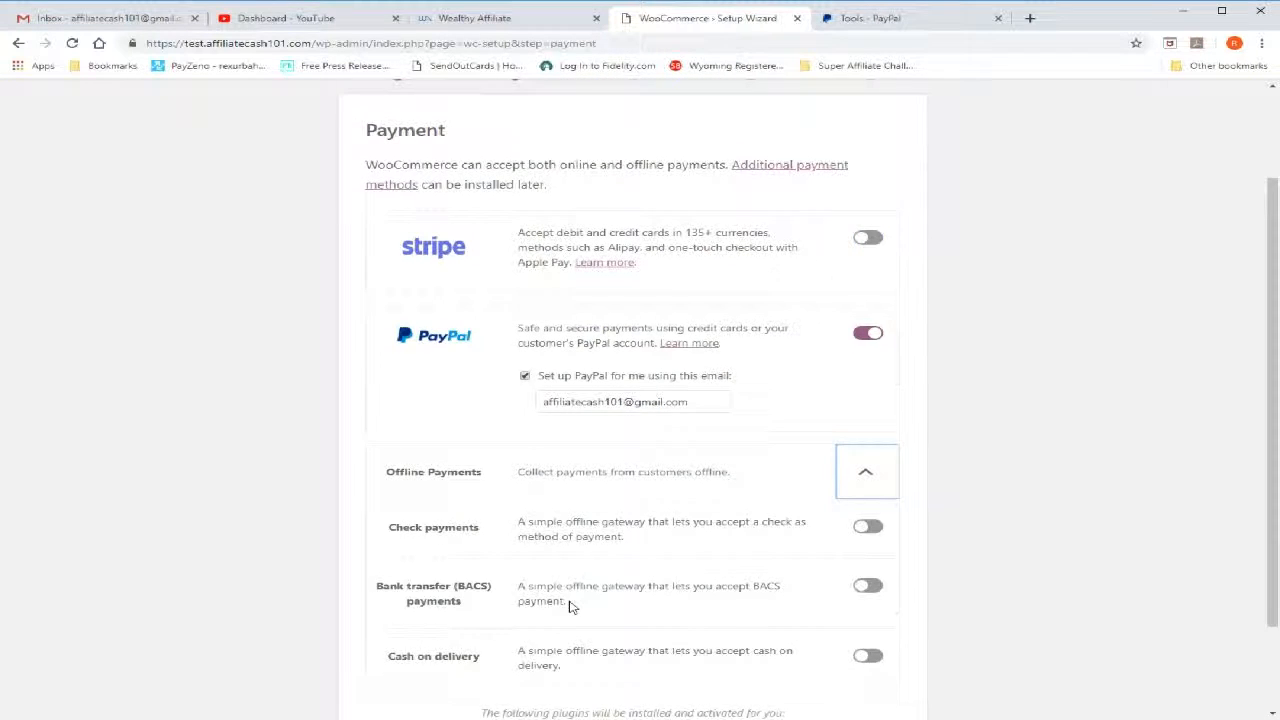
scroll(569, 606, down, 2)
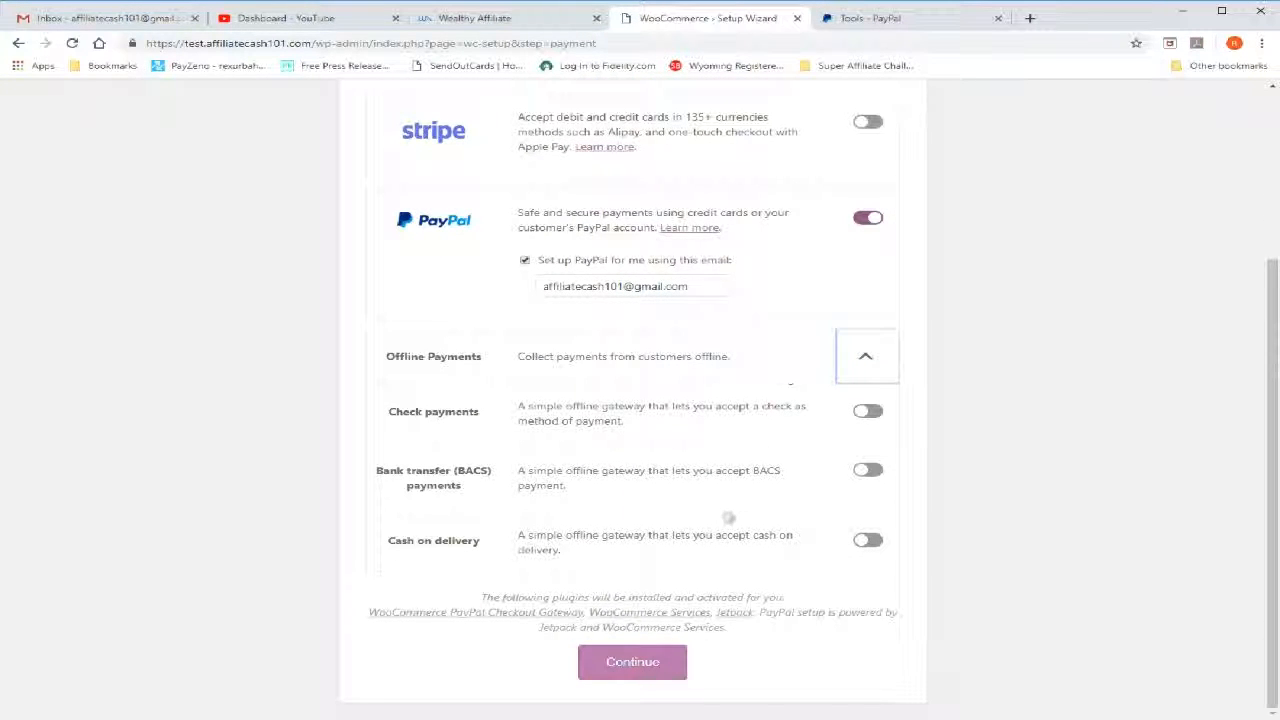
click(865, 362)
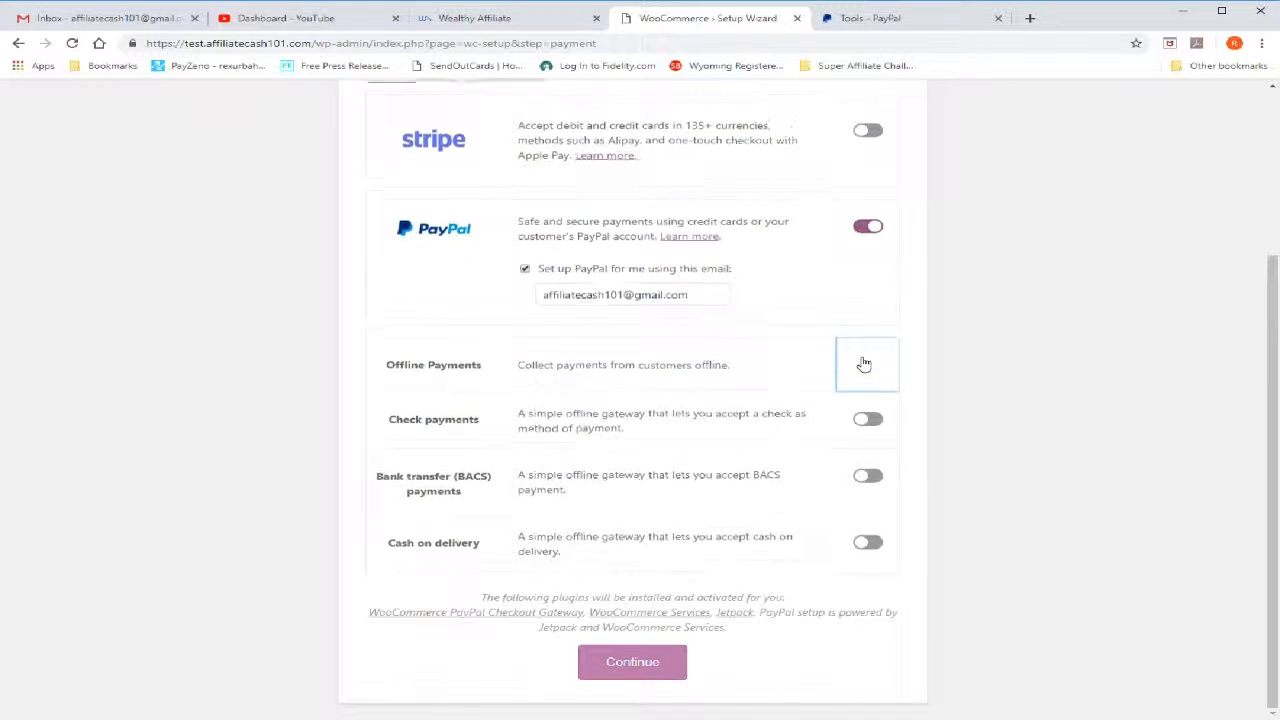
click(640, 662)
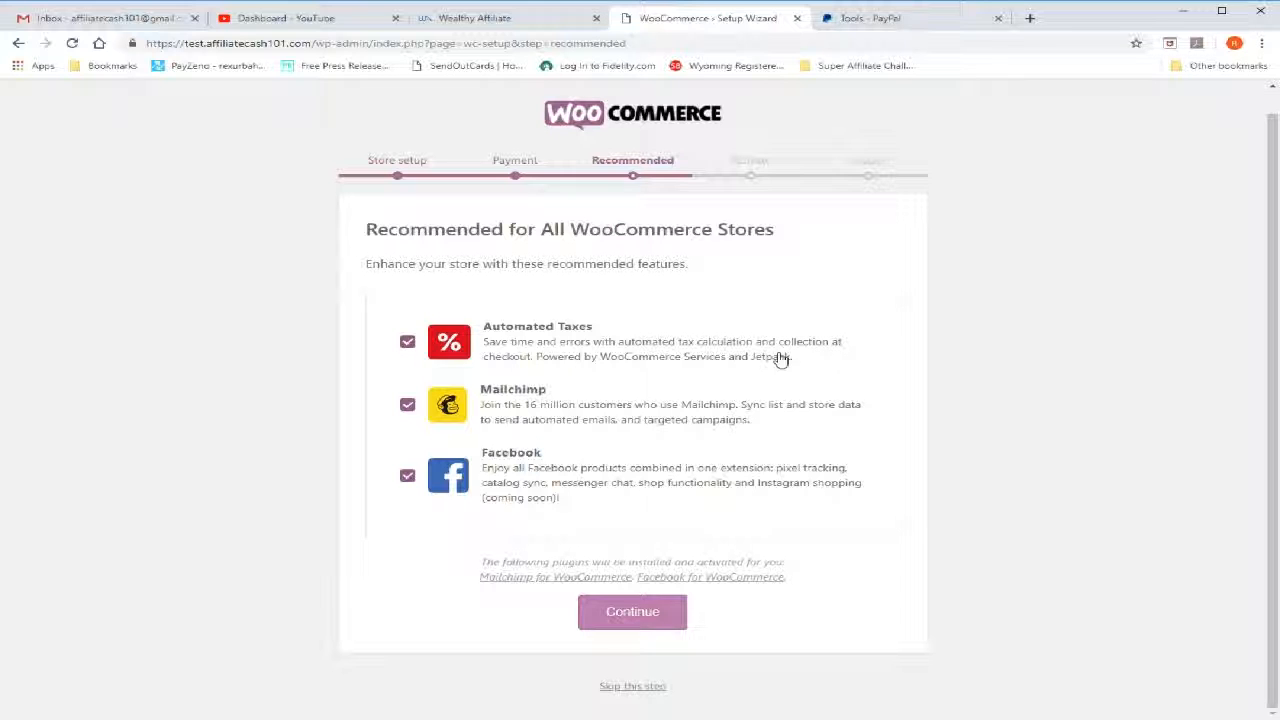
Deselect the recommended Automated Taxes, Facebook and Mailchimp features and continue the setup
click(408, 344)
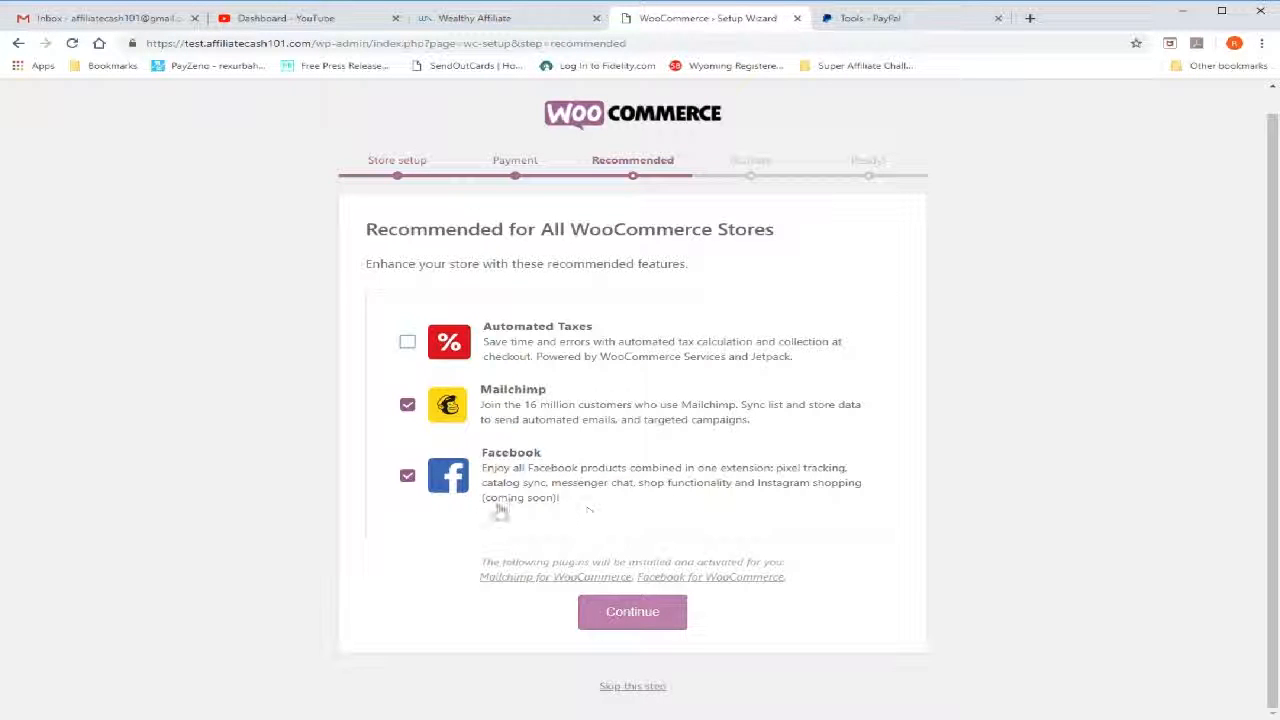
click(407, 477)
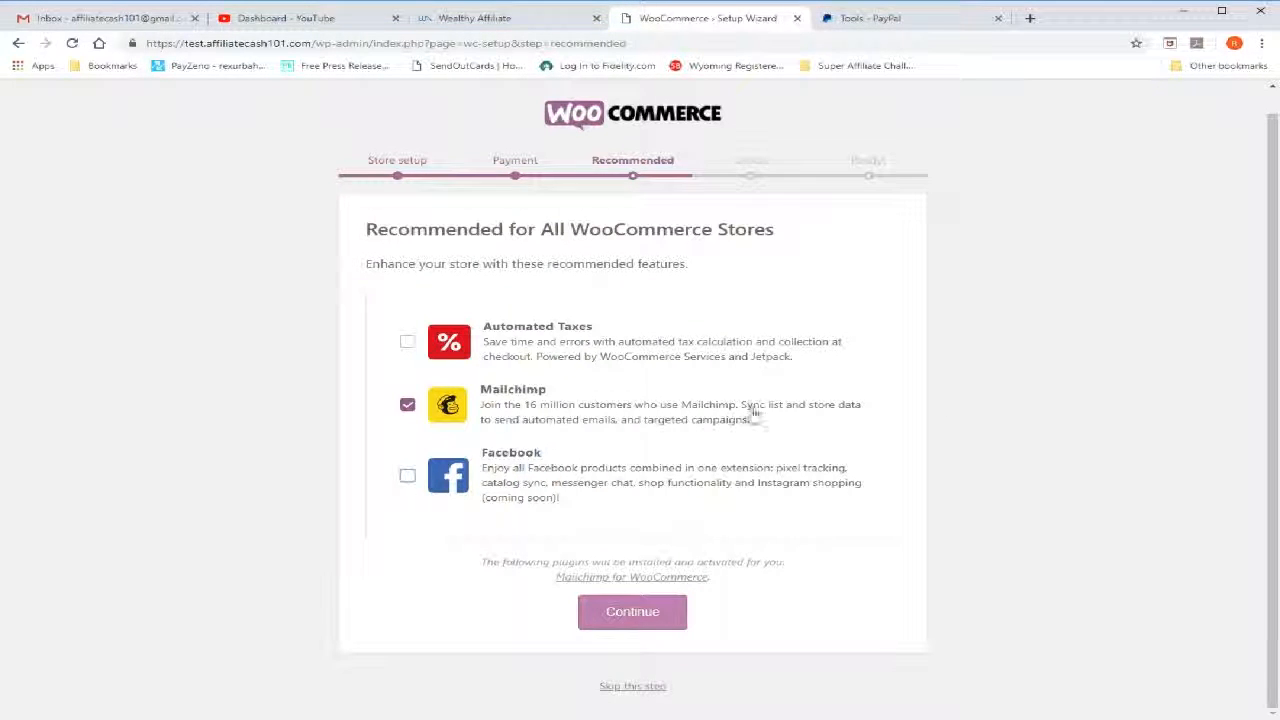
click(408, 404)
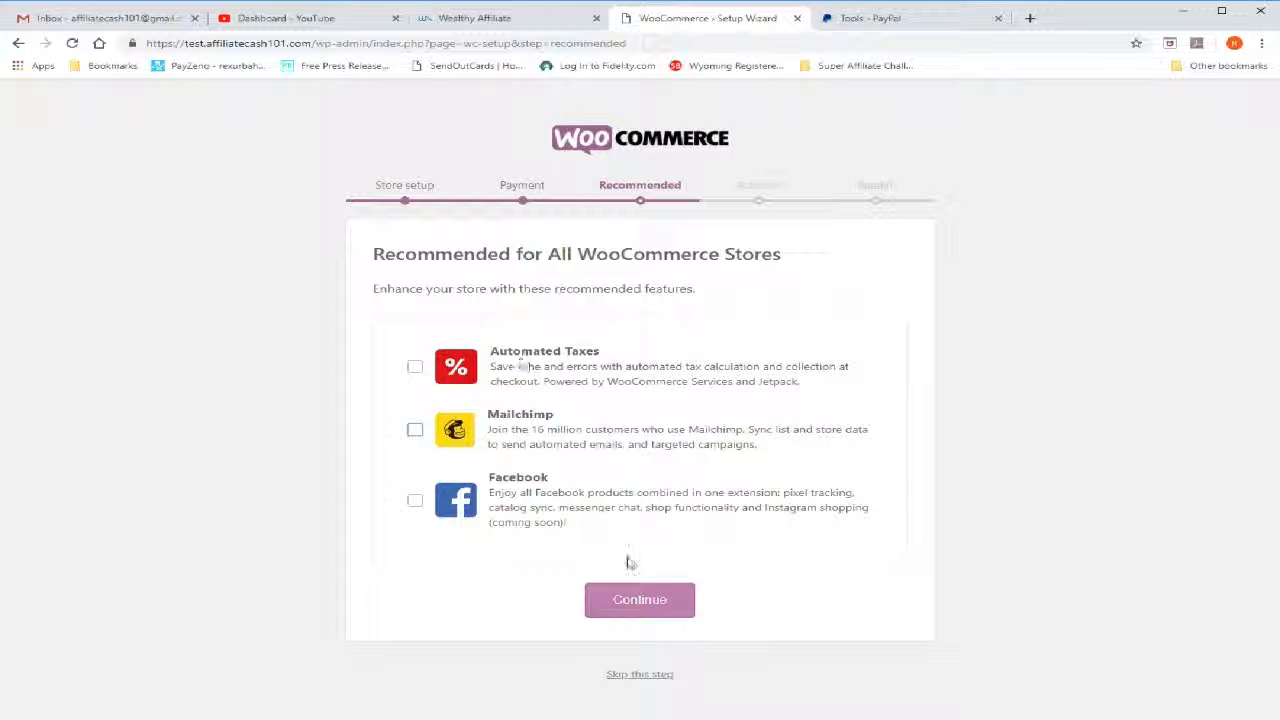
click(655, 602)
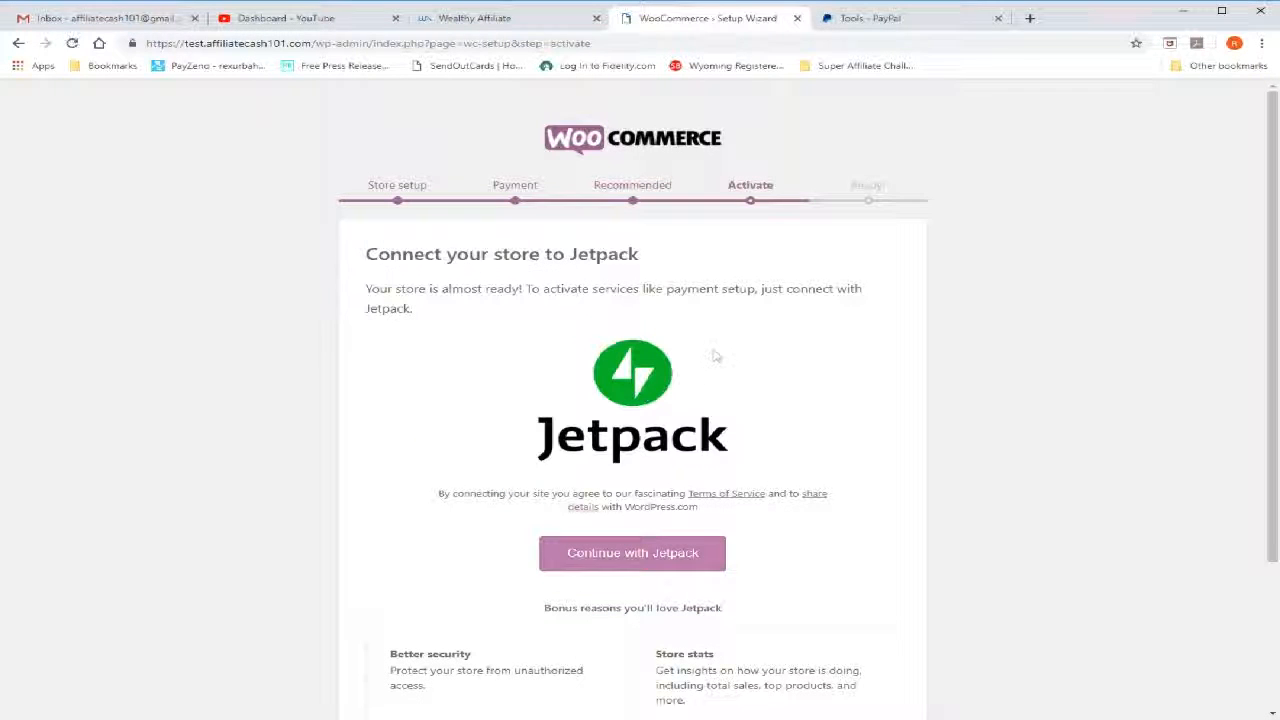
Skip connecting the store to Jetpack
scroll(714, 355, down, 1)
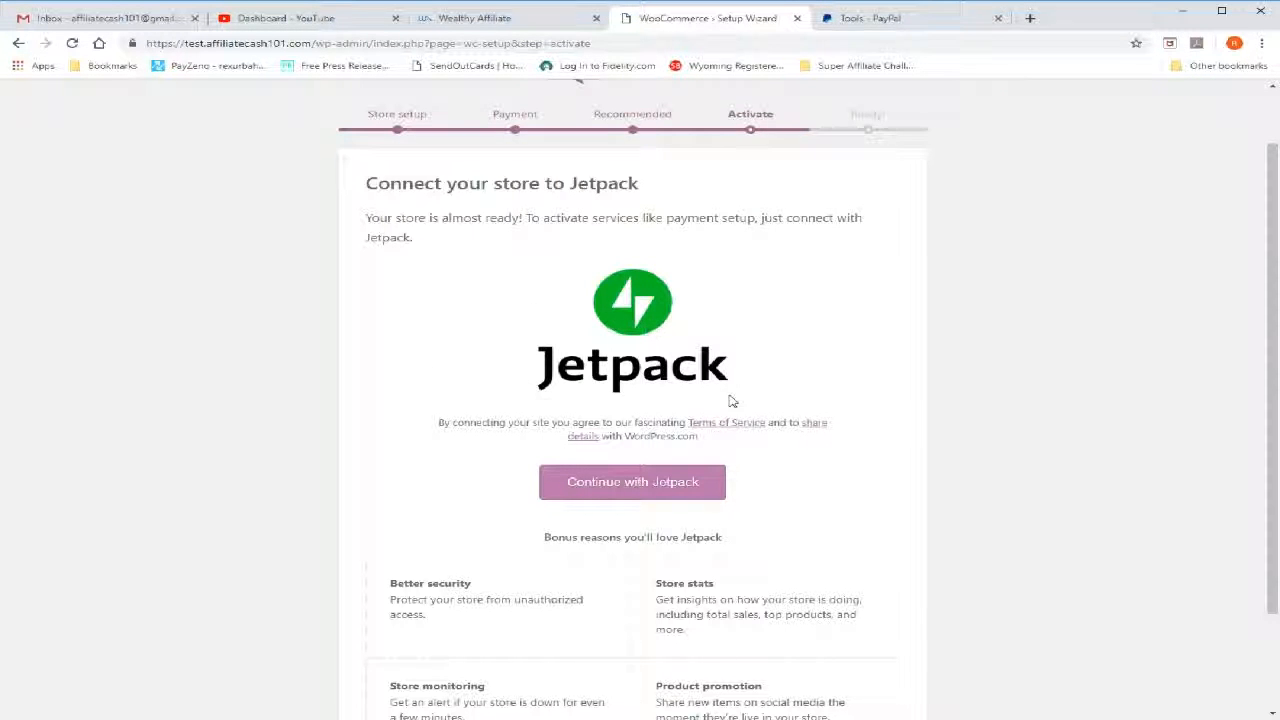
scroll(900, 412, down, 3)
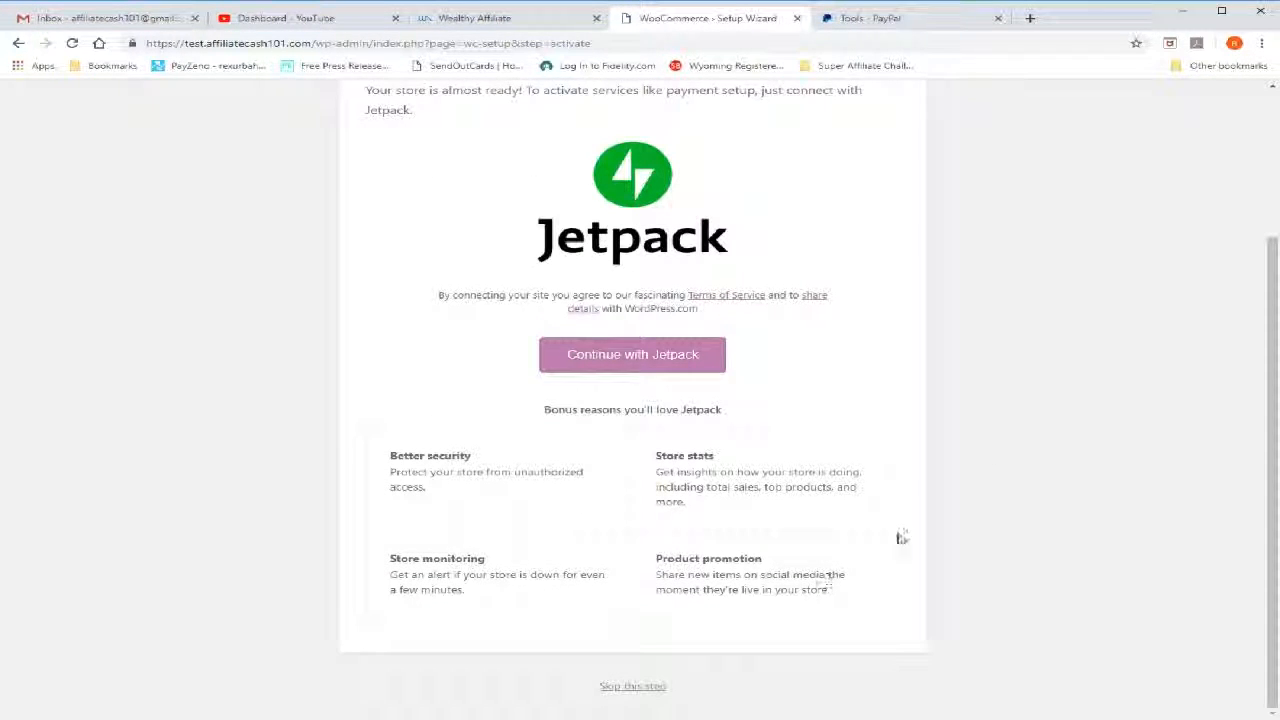
click(649, 688)
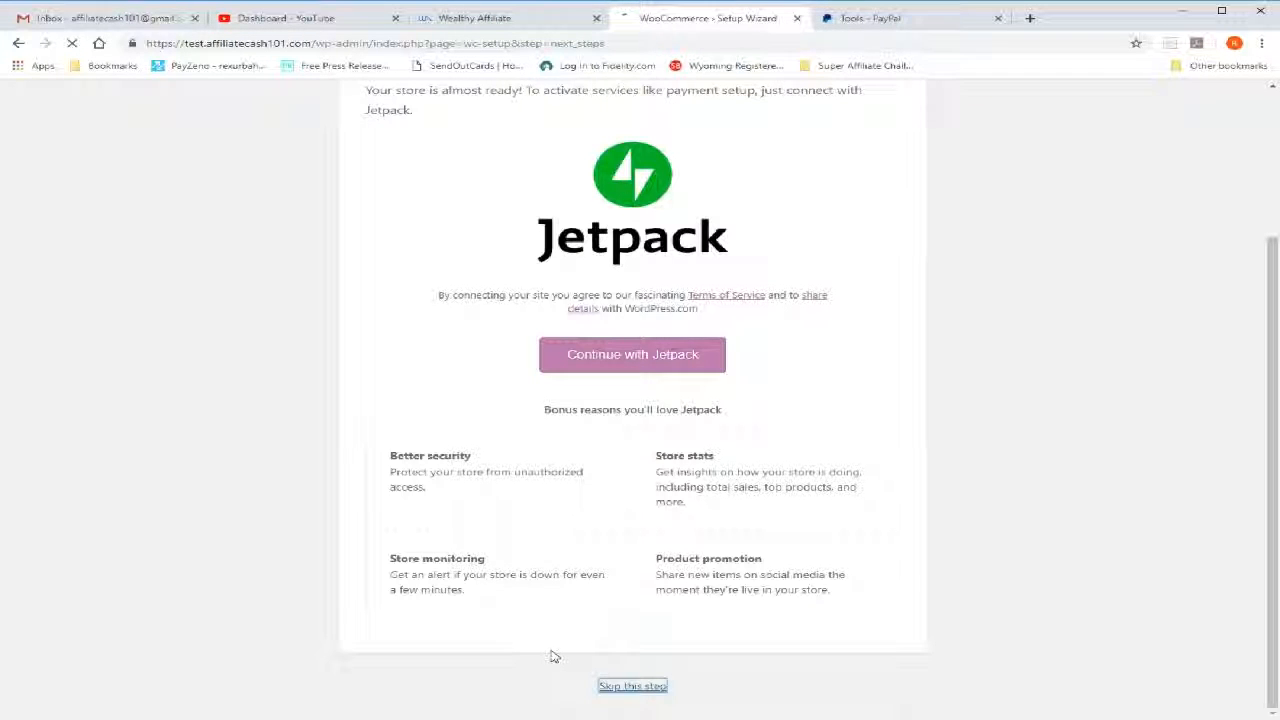
Leave the completed setup wizard for the WordPress dashboard and look over its notices
scroll(223, 474, down, 1)
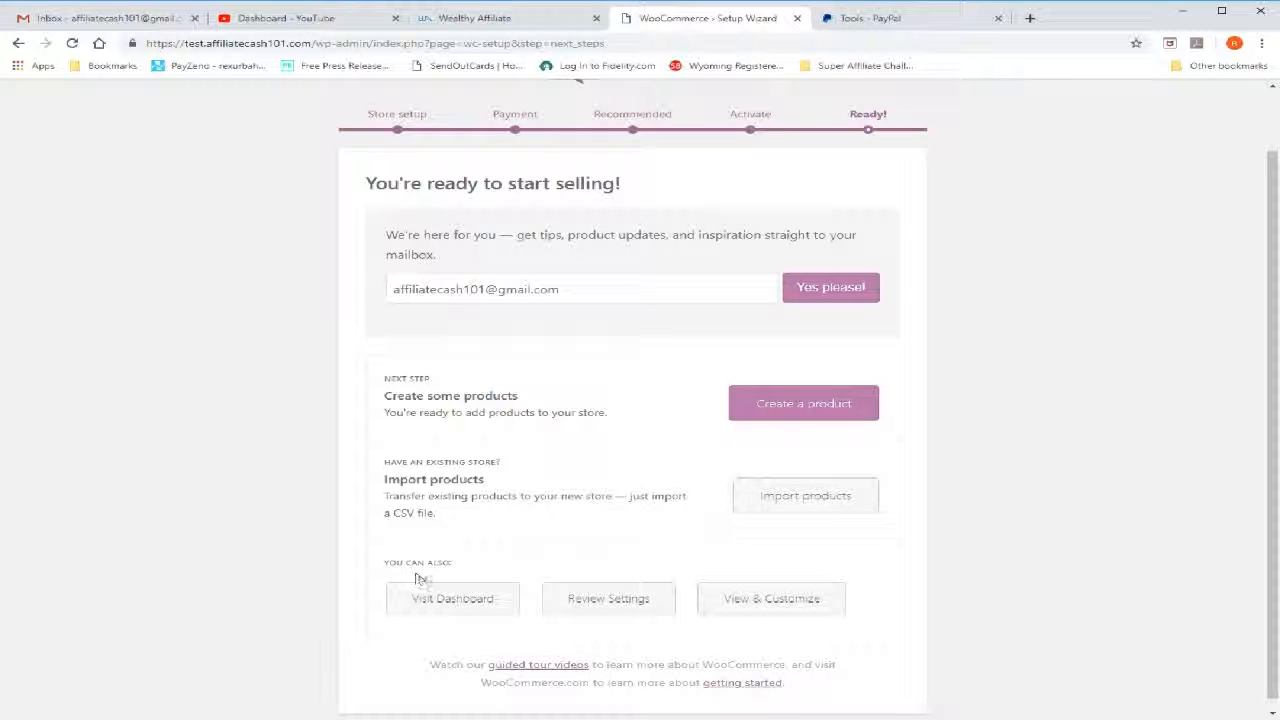
click(457, 611)
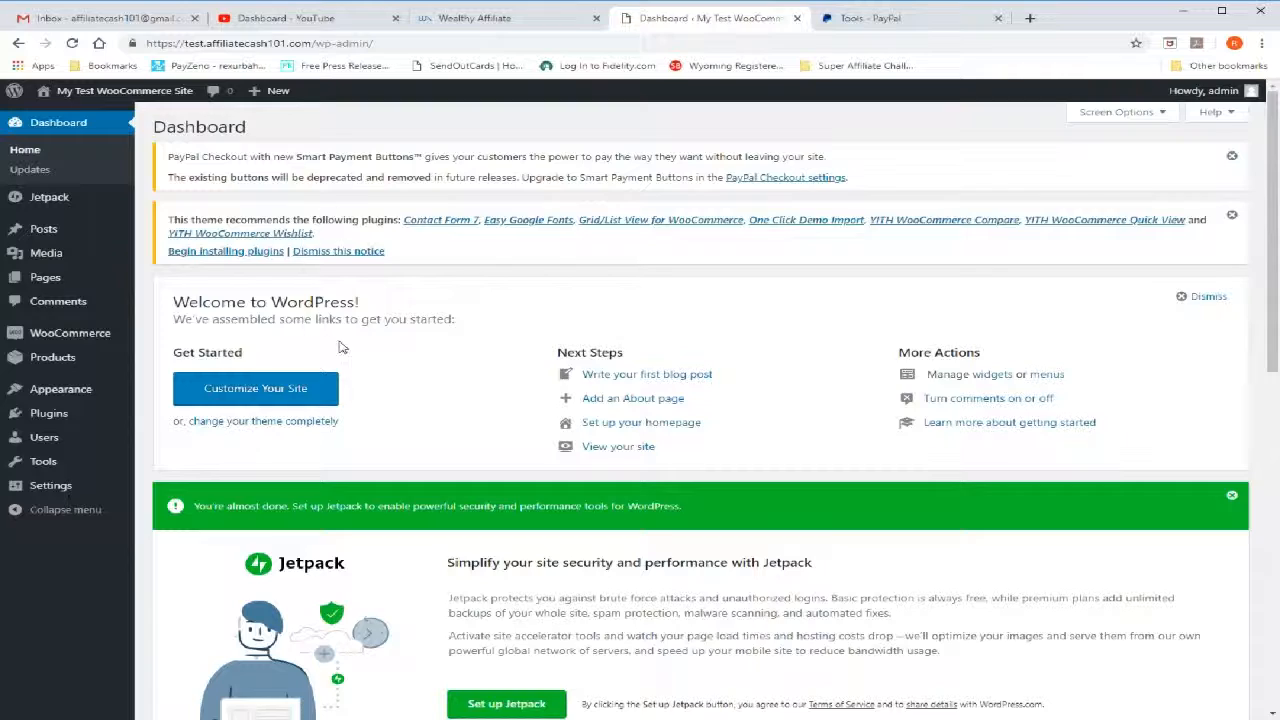
scroll(394, 350, down, 2)
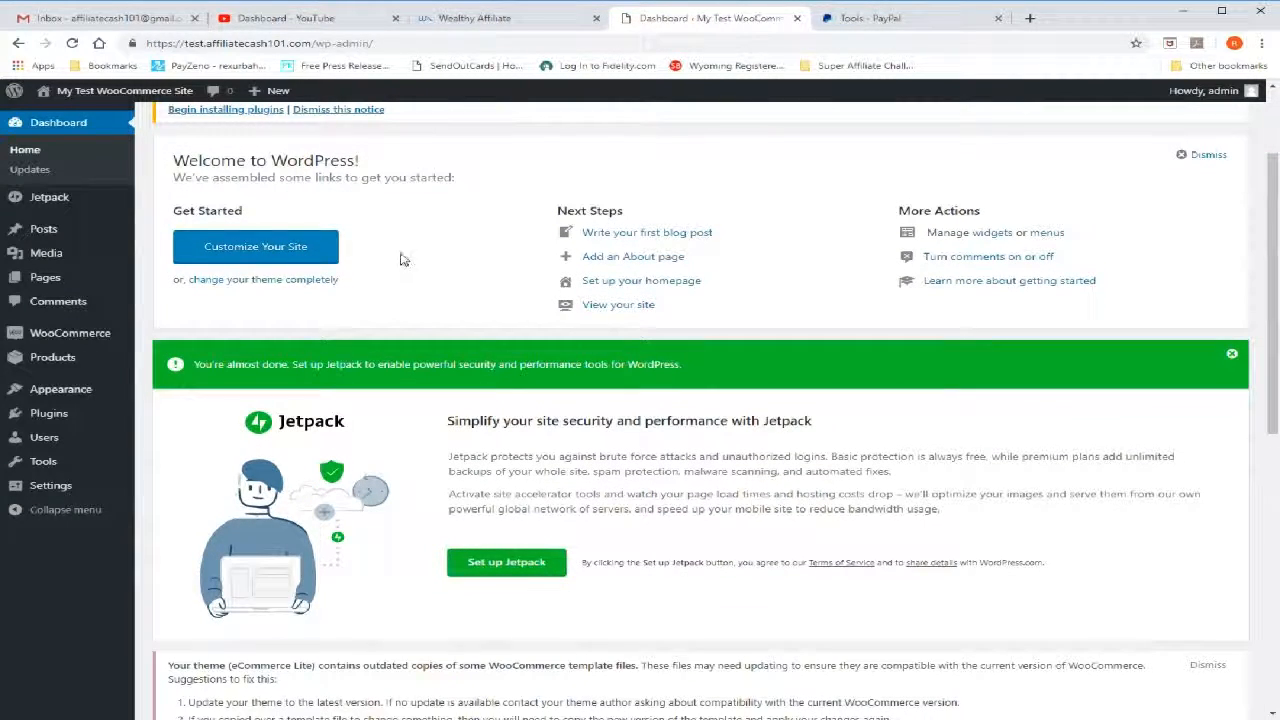
scroll(182, 339, down, 1)
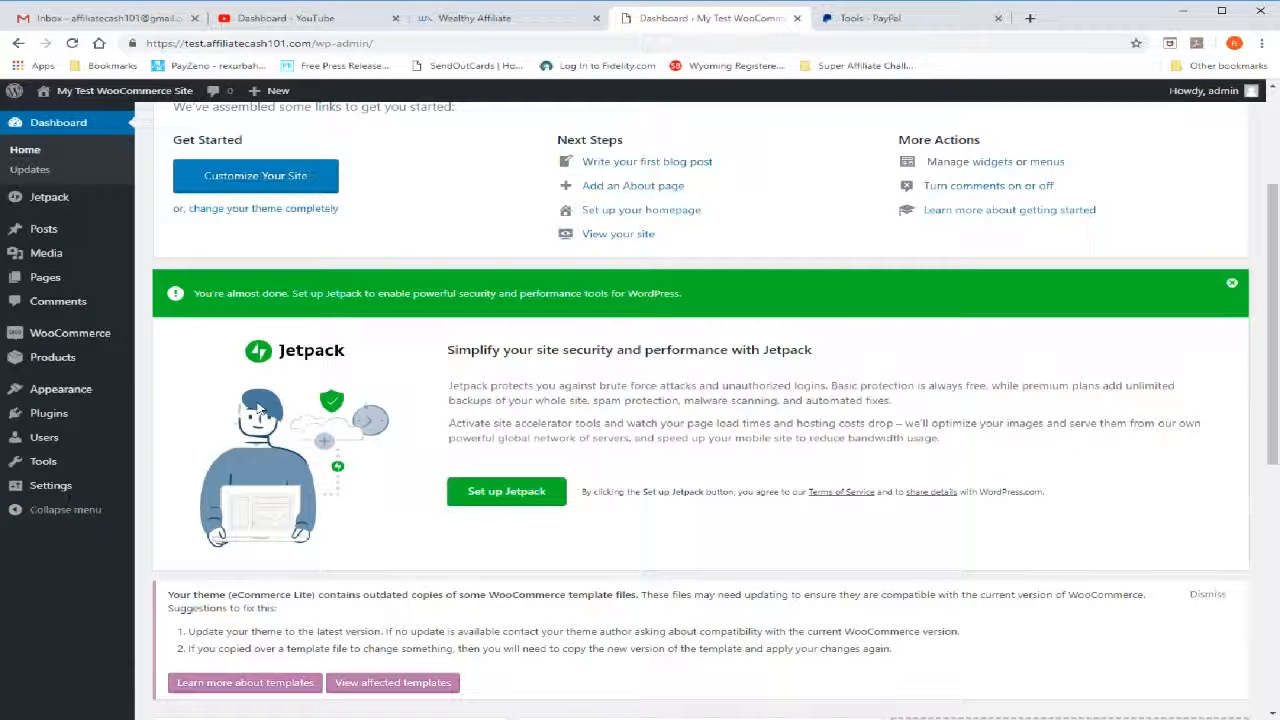
Show the list of all pages on the site to view the store pages
mouse_move(133, 345)
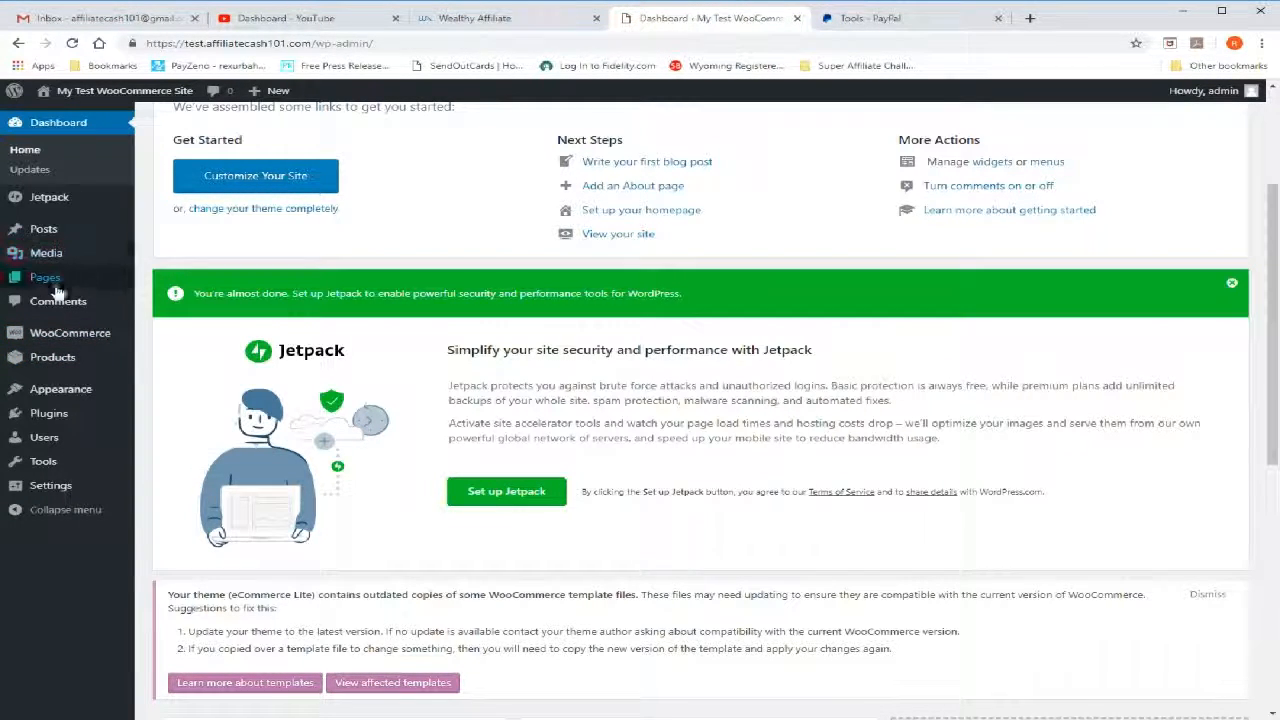
mouse_move(32, 283)
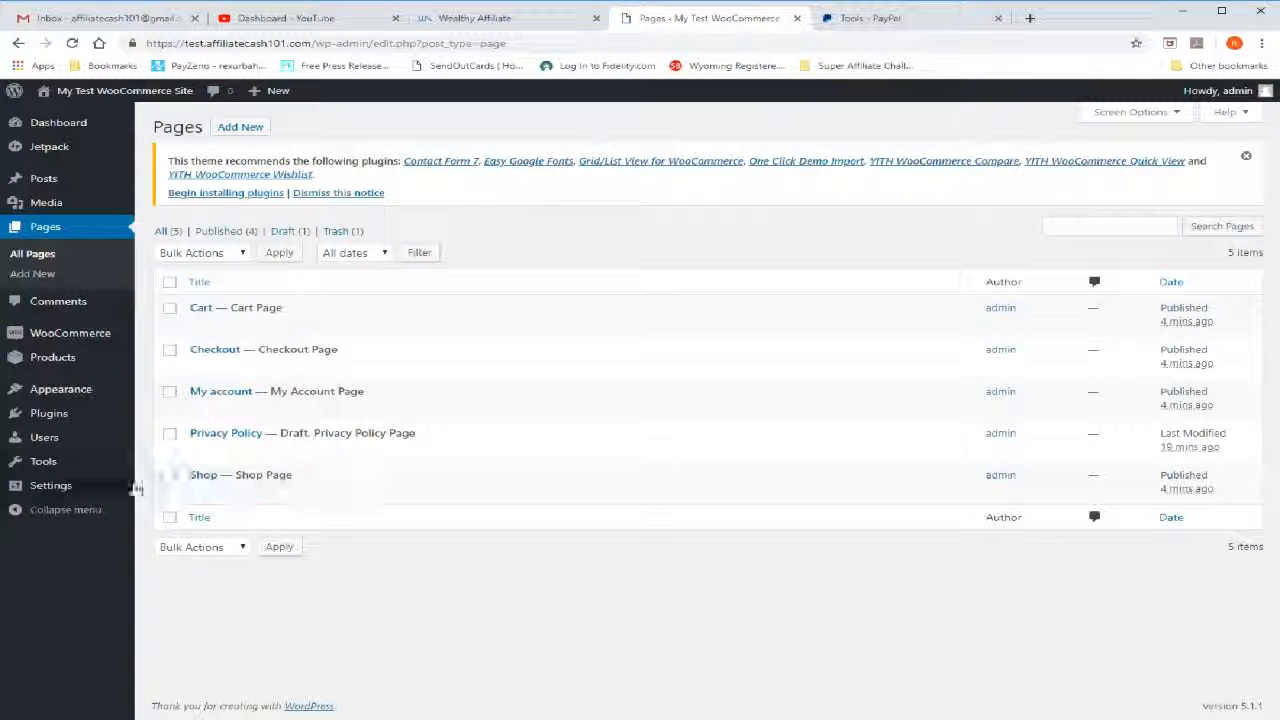
mouse_move(125, 463)
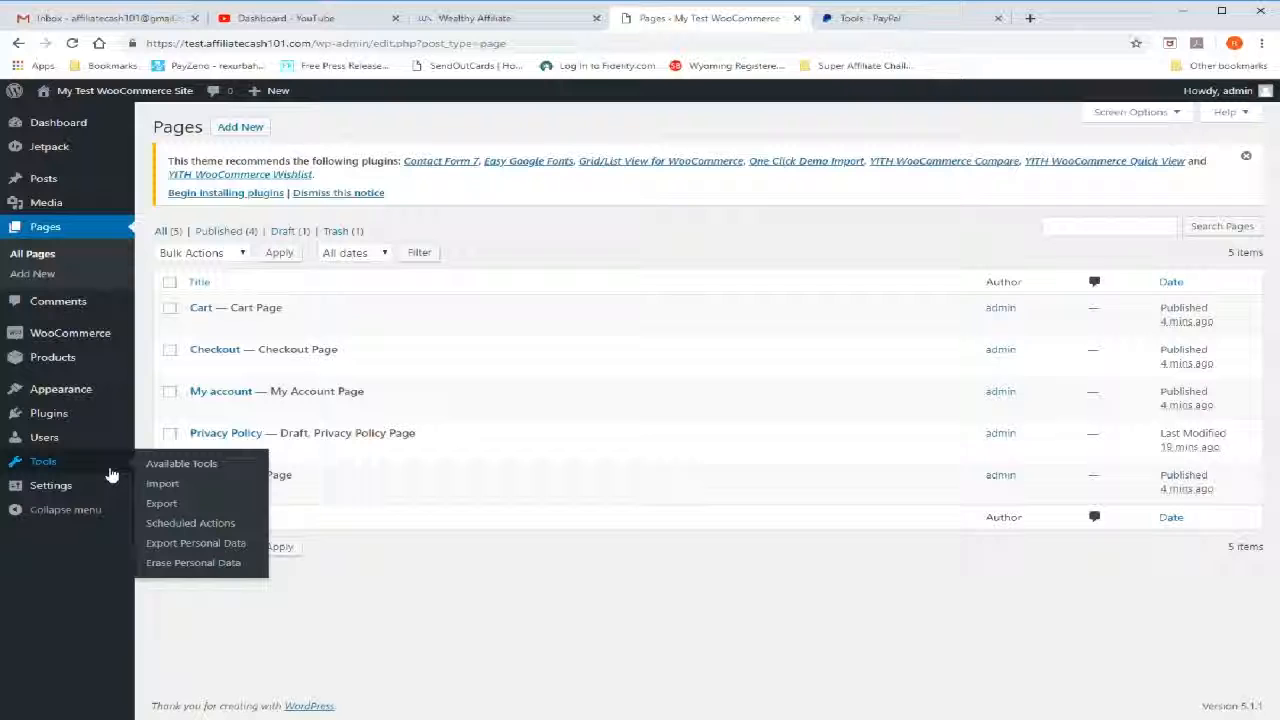
Open the WooCommerce settings and look over the store address, selling locations, tax and coupon options in the general settings
mouse_move(63, 333)
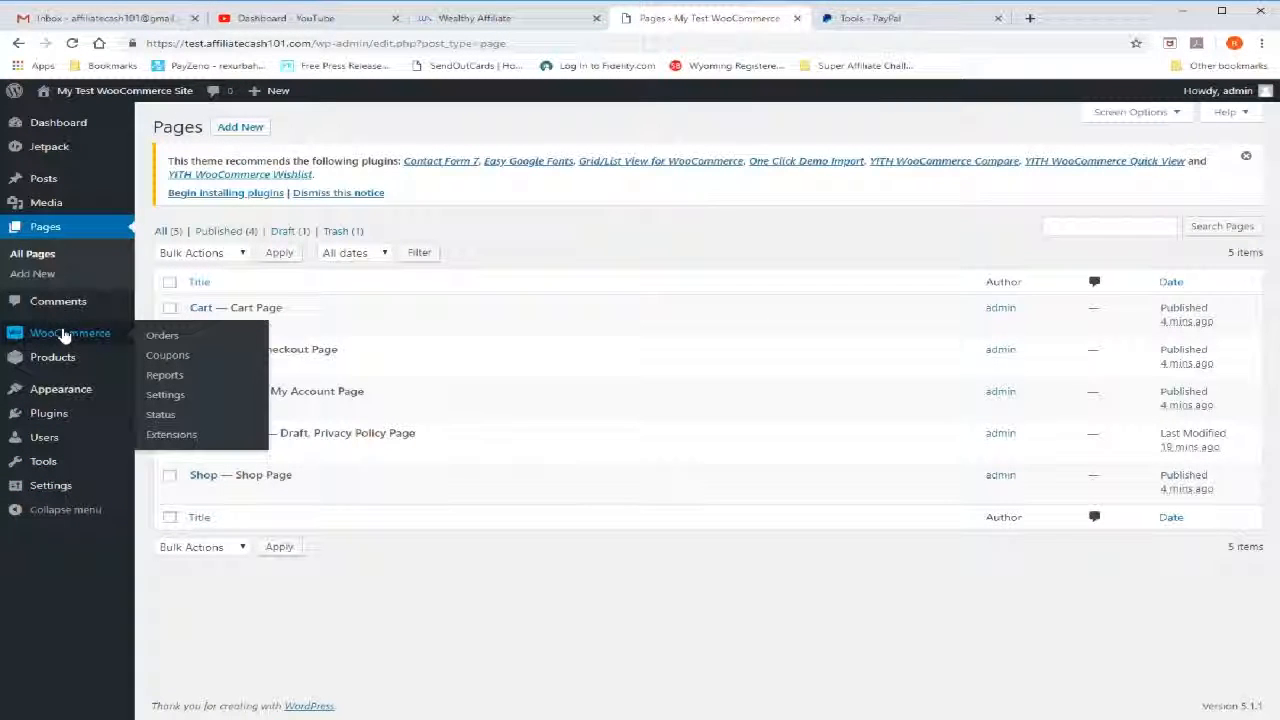
click(165, 397)
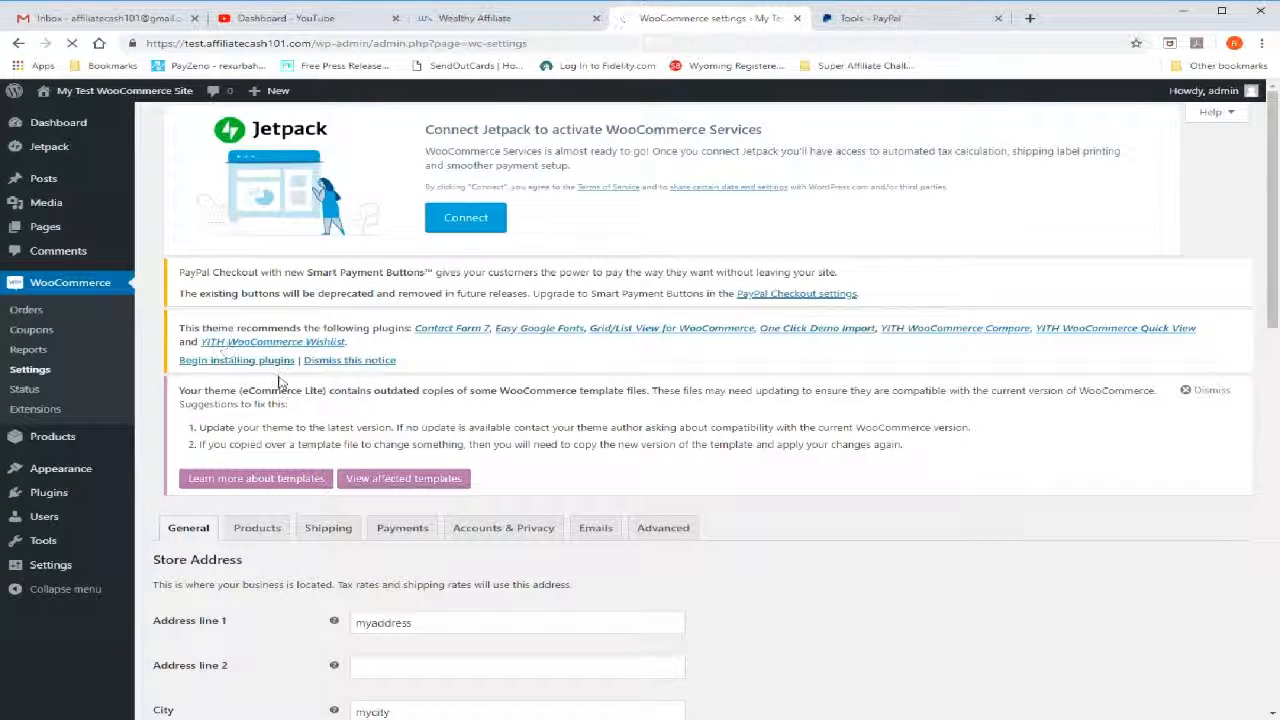
scroll(290, 380, down, 4)
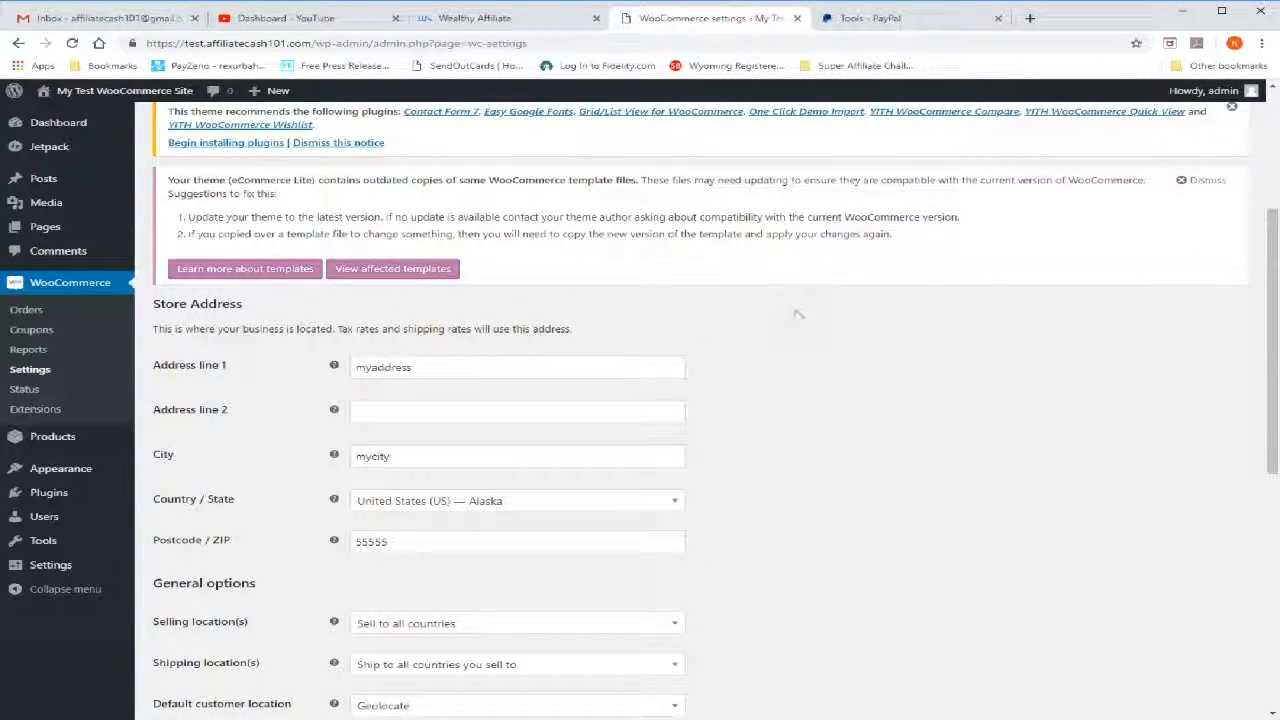
scroll(443, 280, up, 3)
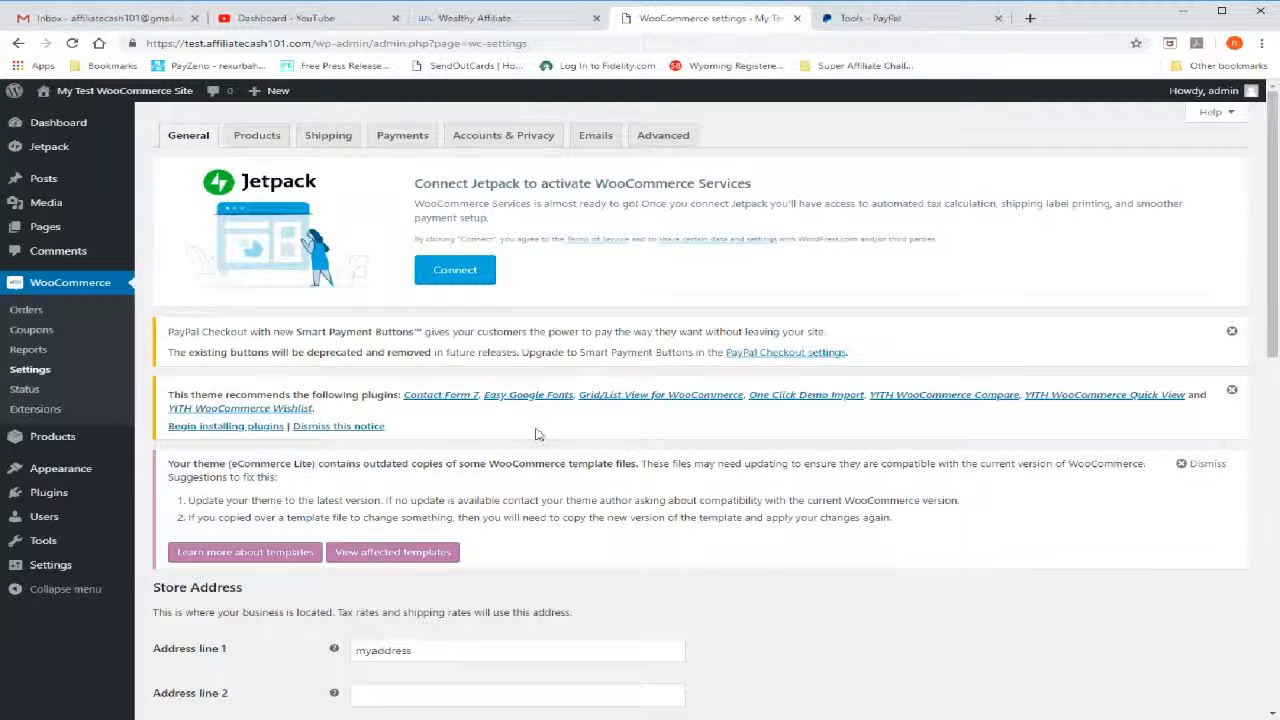
scroll(550, 432, down, 5)
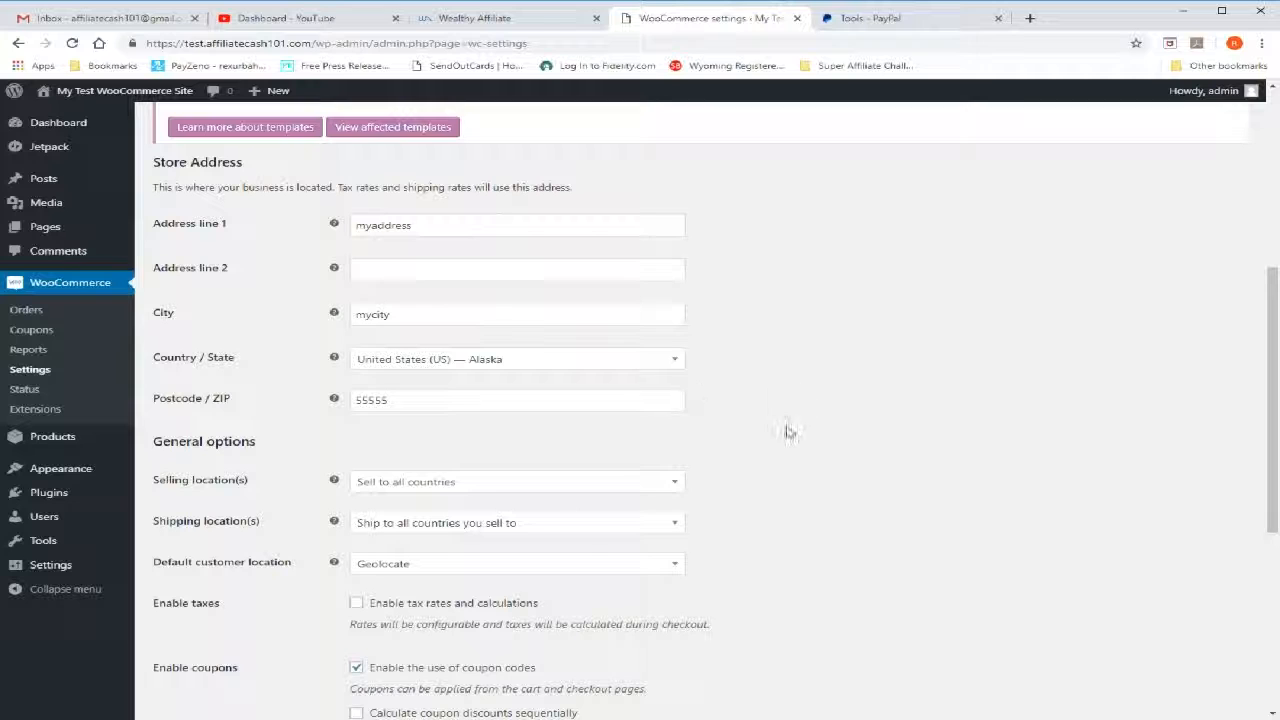
scroll(900, 500, down, 1)
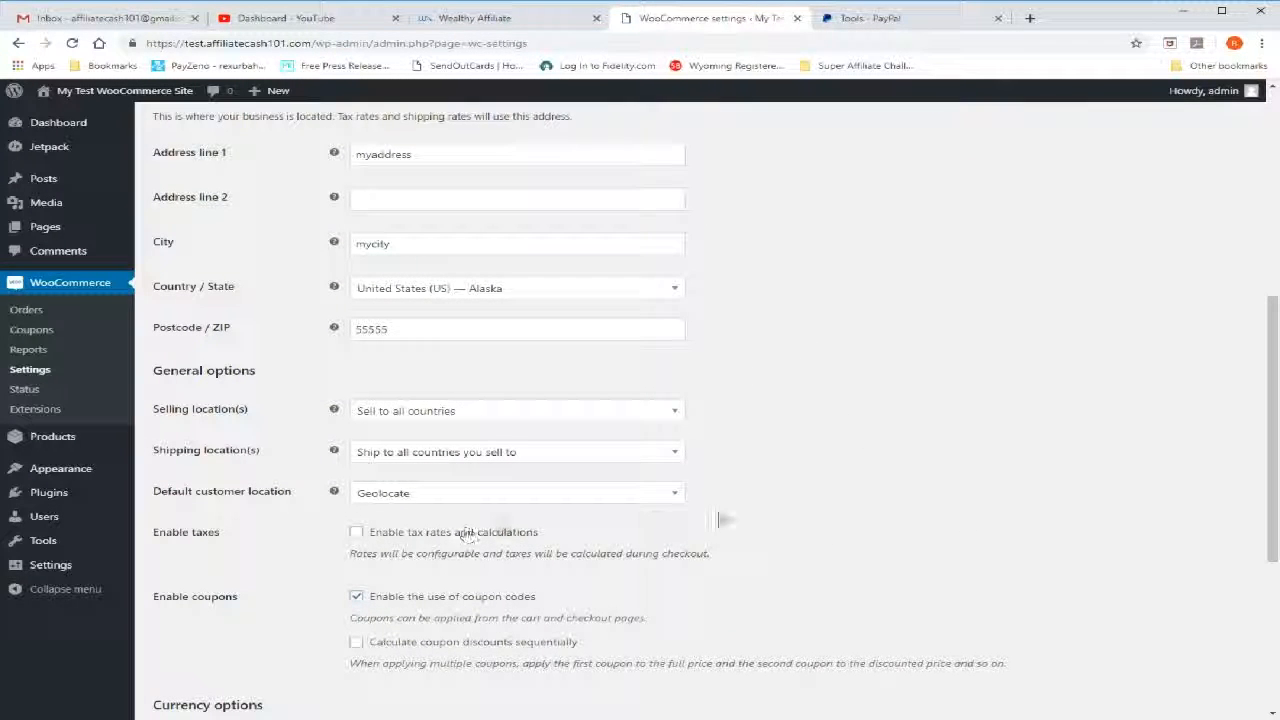
scroll(871, 505, down, 3)
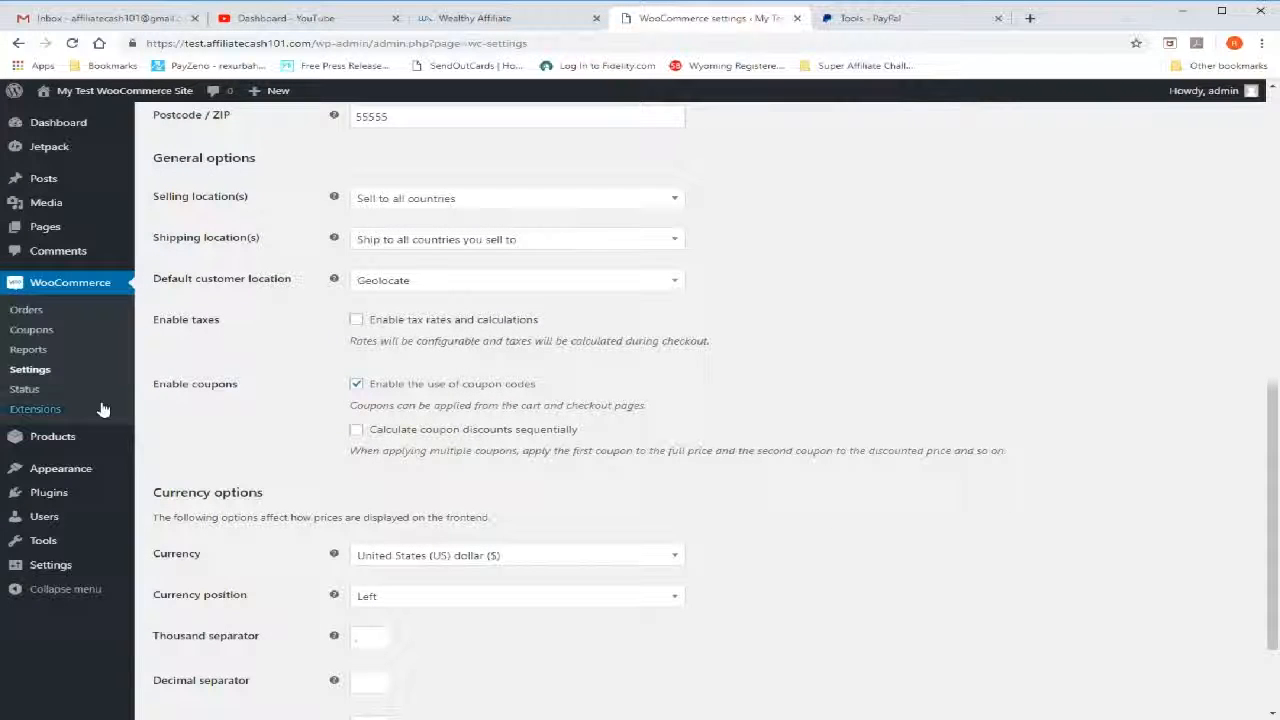
Enable tax rates and calculations for the store and save the general settings
click(356, 321)
scroll(236, 465, down, 1)
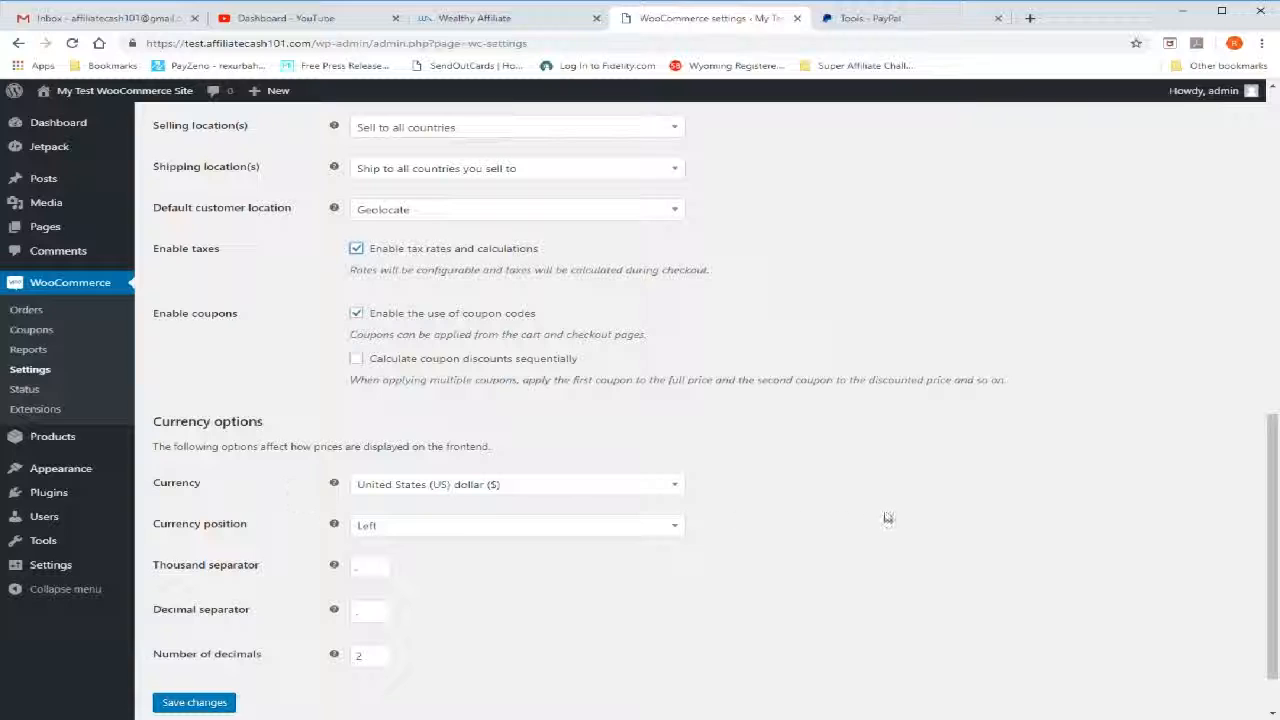
scroll(888, 518, down, 2)
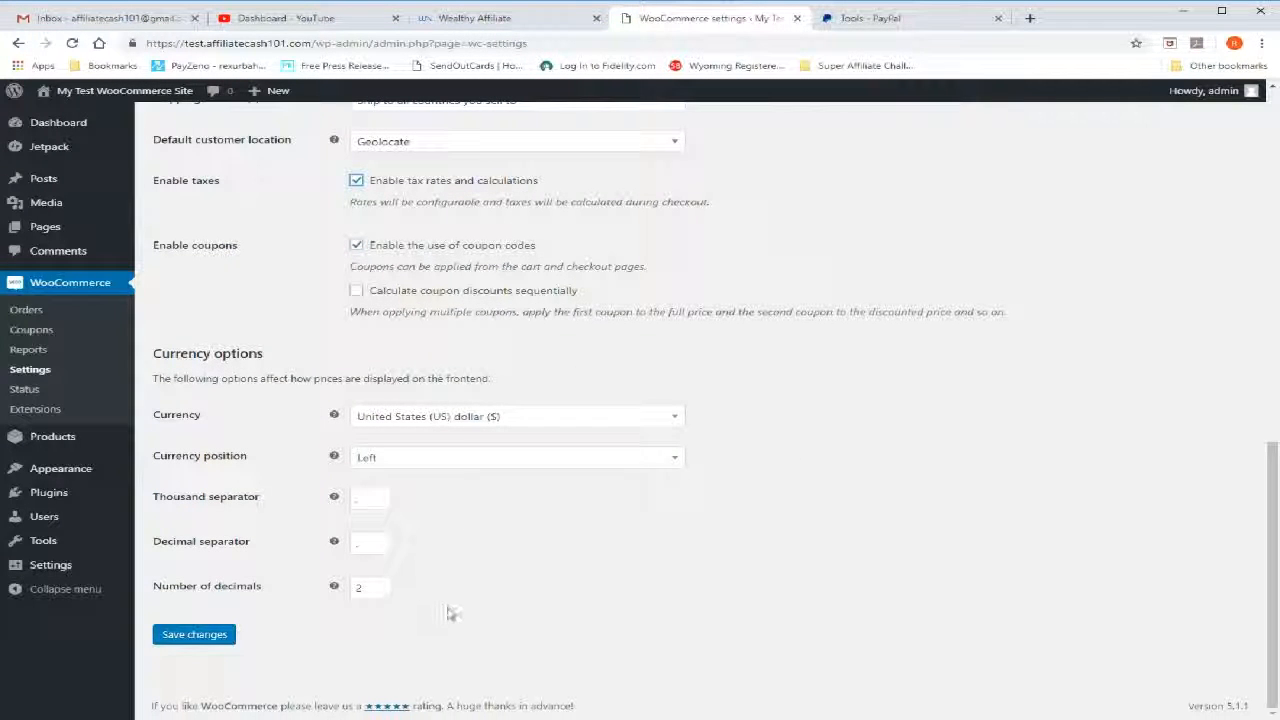
click(205, 638)
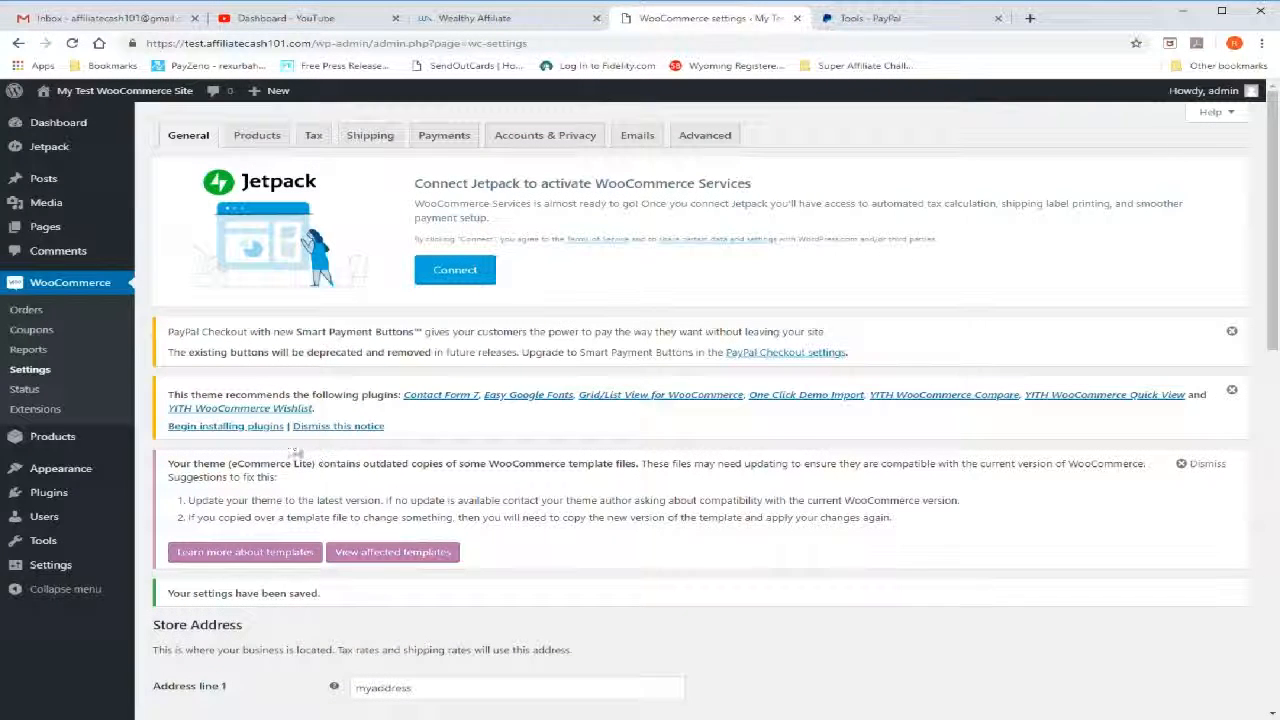
Open the store's product settings and look over the shop page, add-to-cart, measurement and review options
click(257, 135)
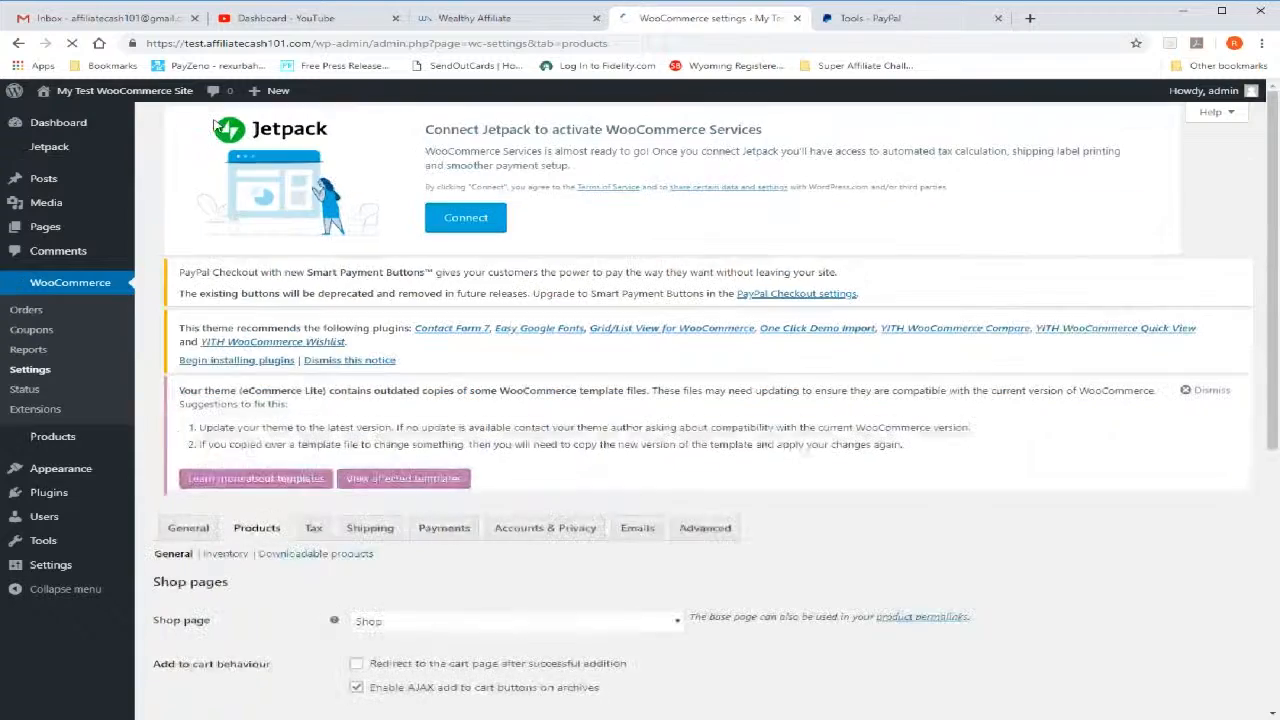
scroll(240, 440, down, 2)
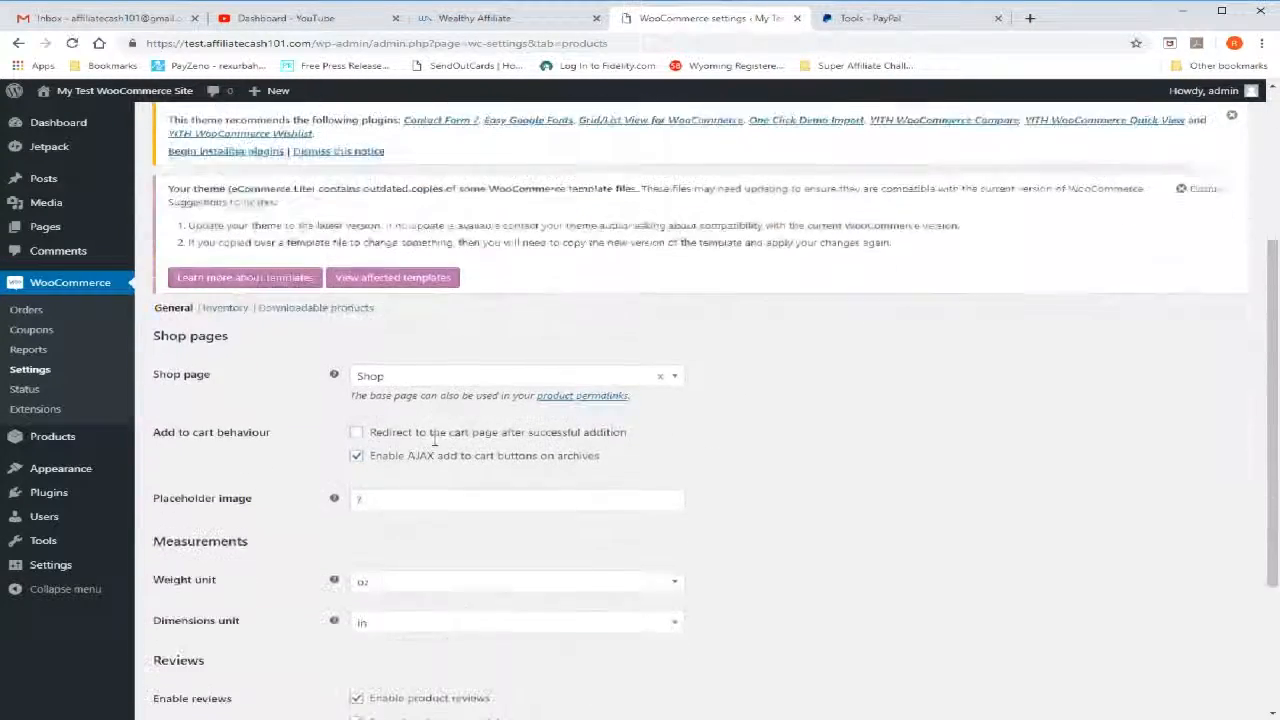
scroll(245, 447, down, 1)
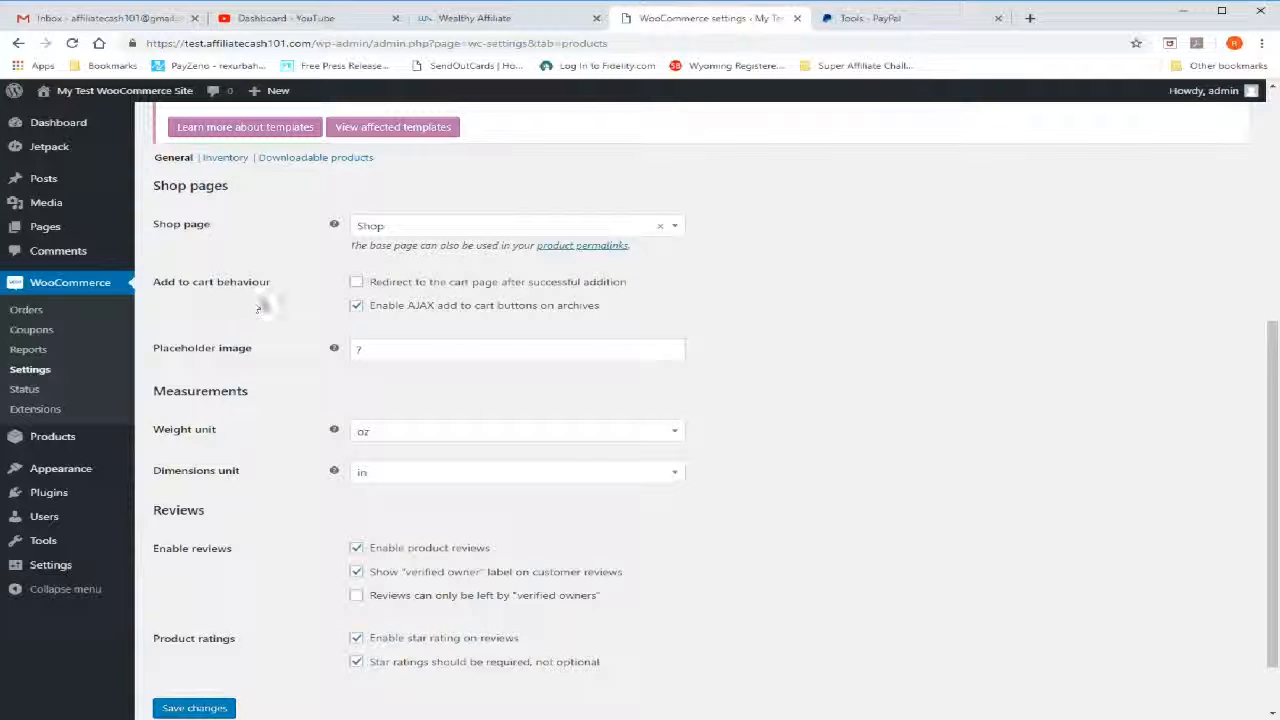
click(355, 307)
click(356, 283)
click(356, 284)
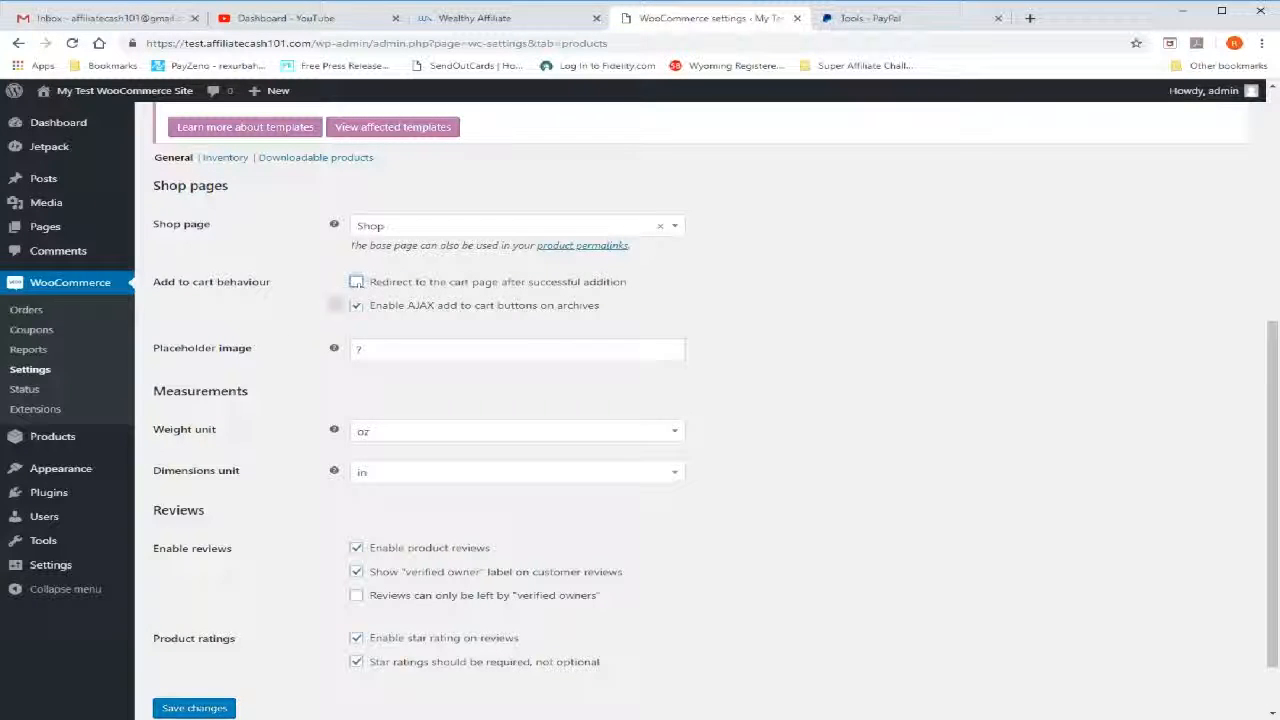
Check the placeholder image field and save the product settings
click(375, 352)
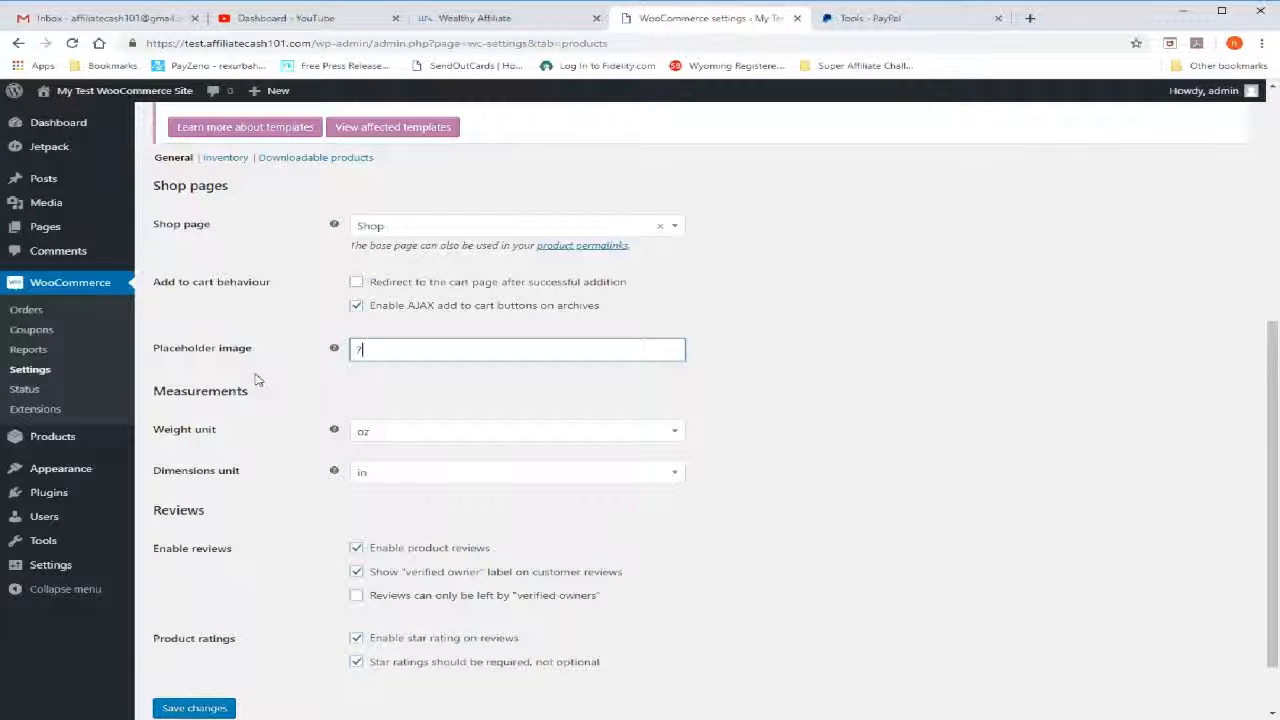
scroll(257, 379, down, 1)
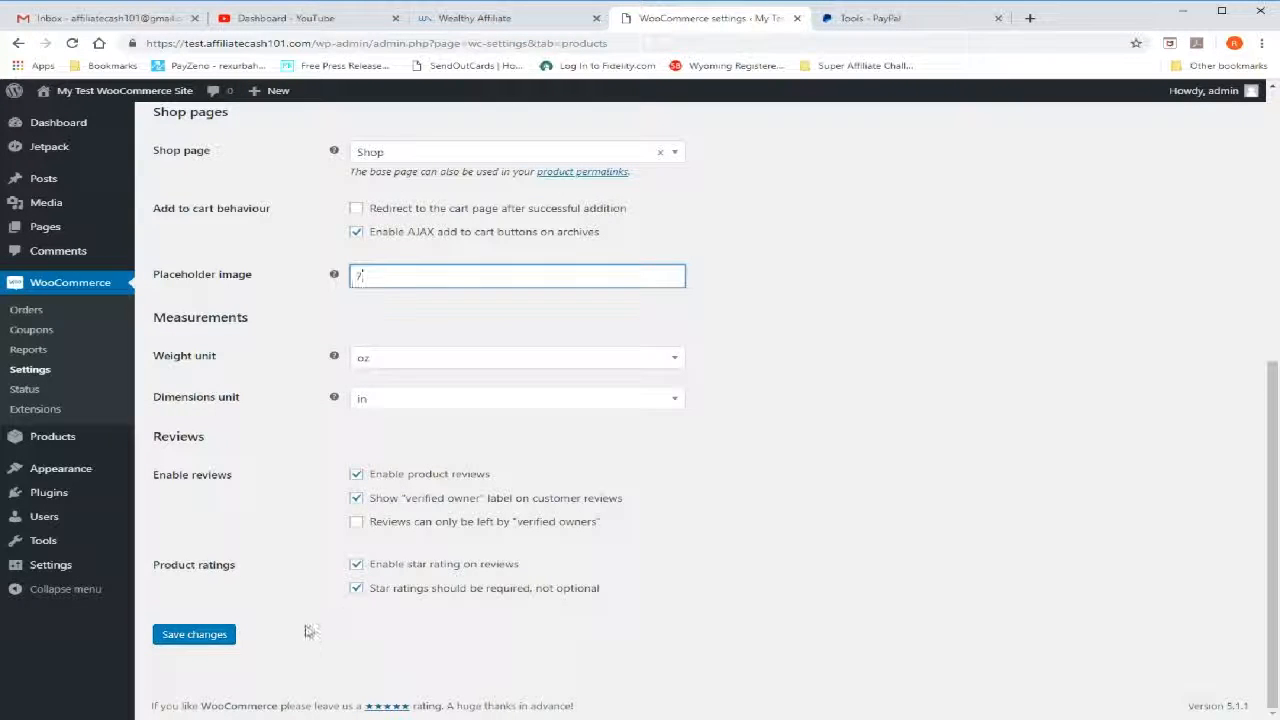
click(207, 642)
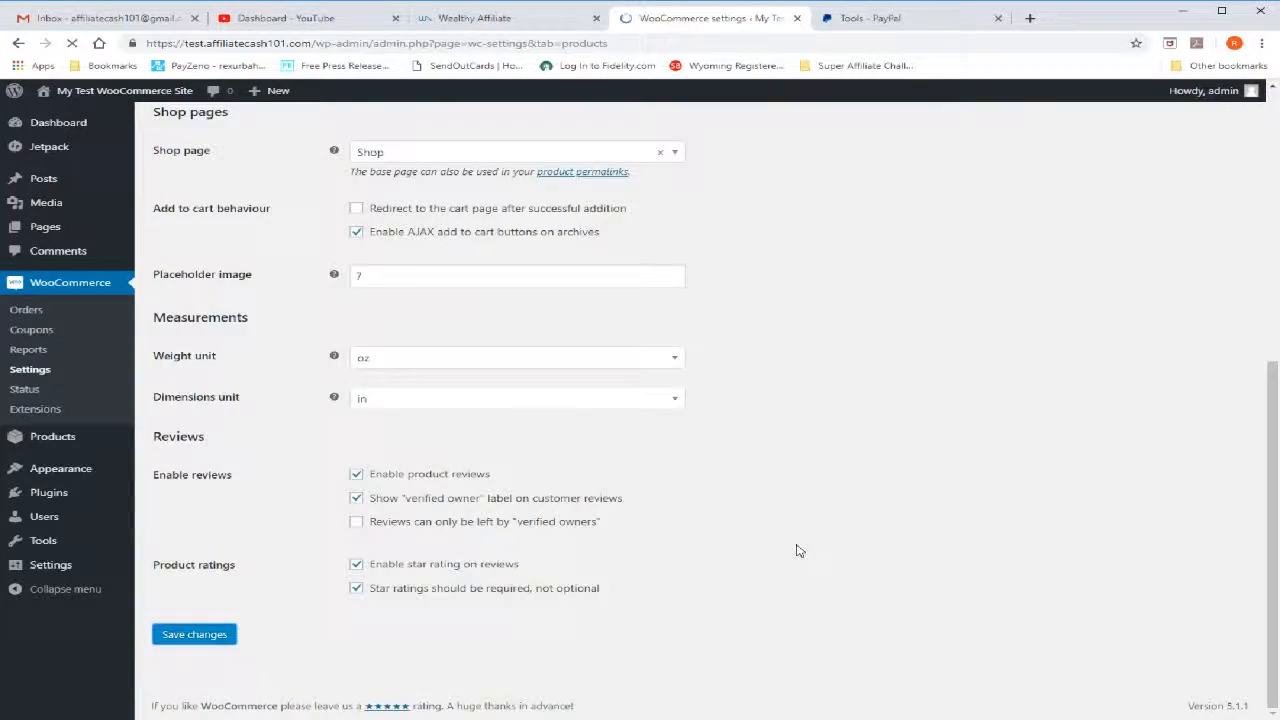
Open the store's tax settings and look over the tax options
scroll(694, 458, down, 1)
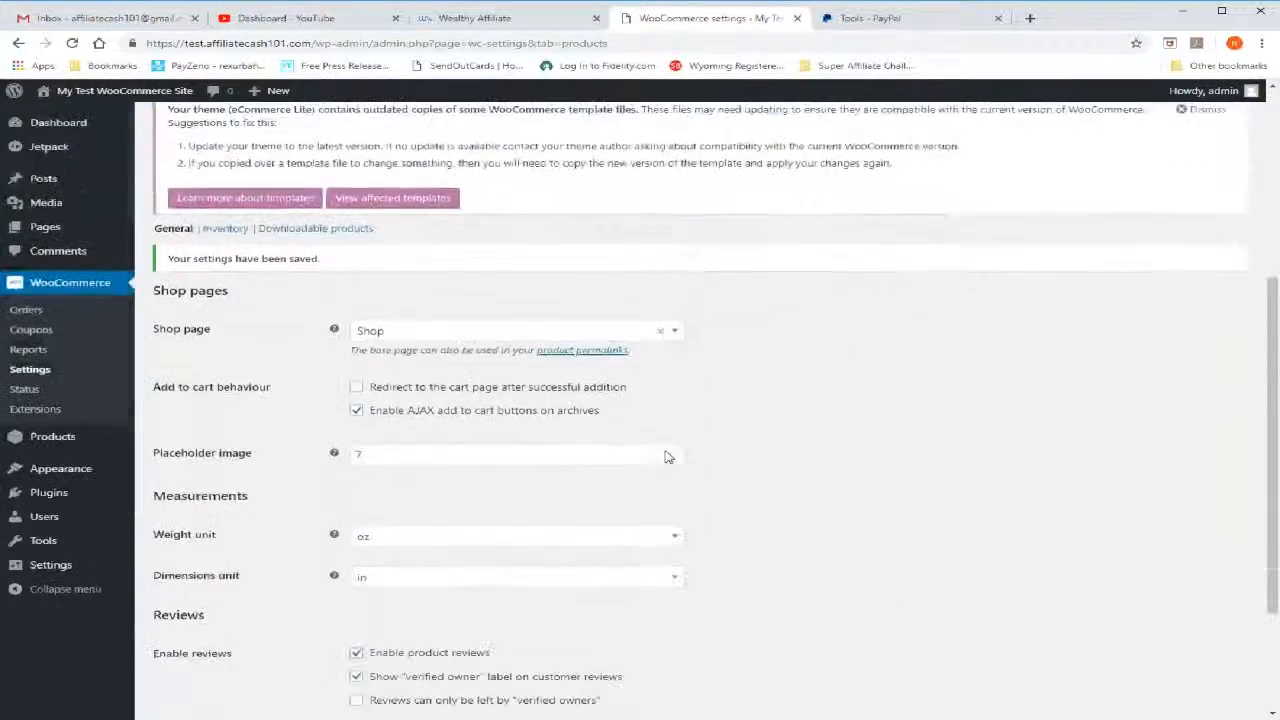
scroll(212, 632, up, 1)
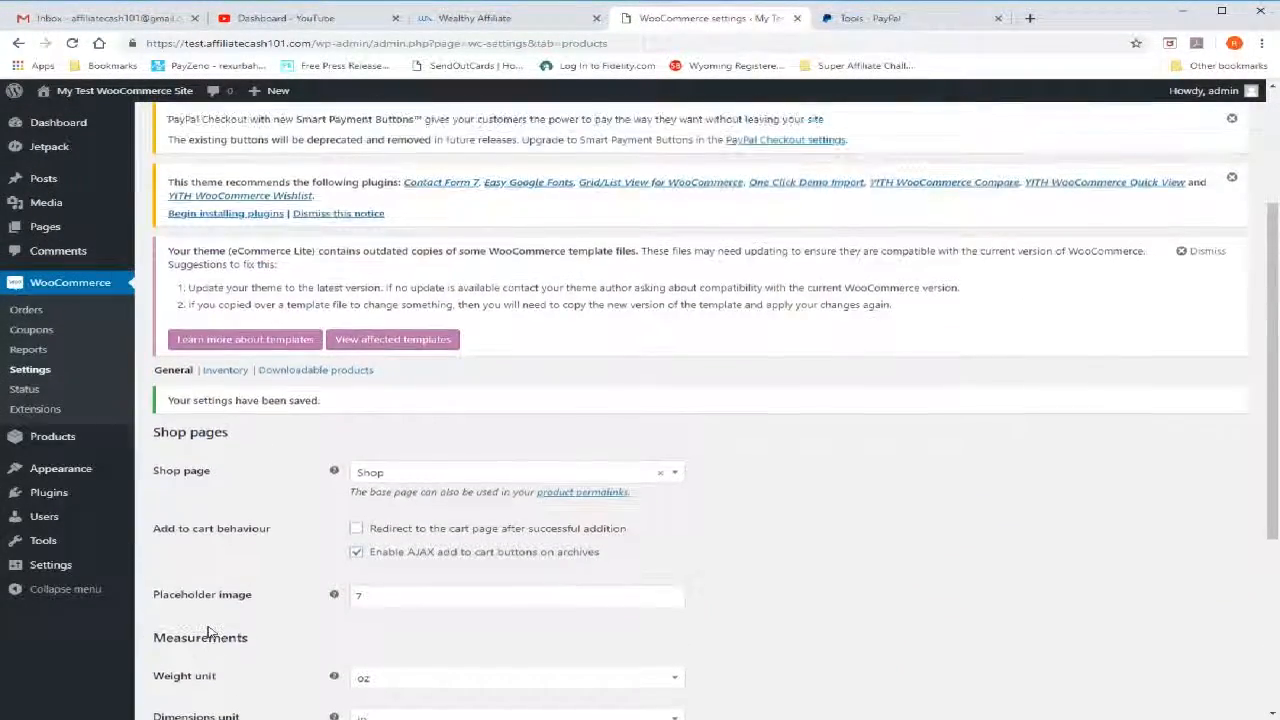
scroll(210, 632, up, 3)
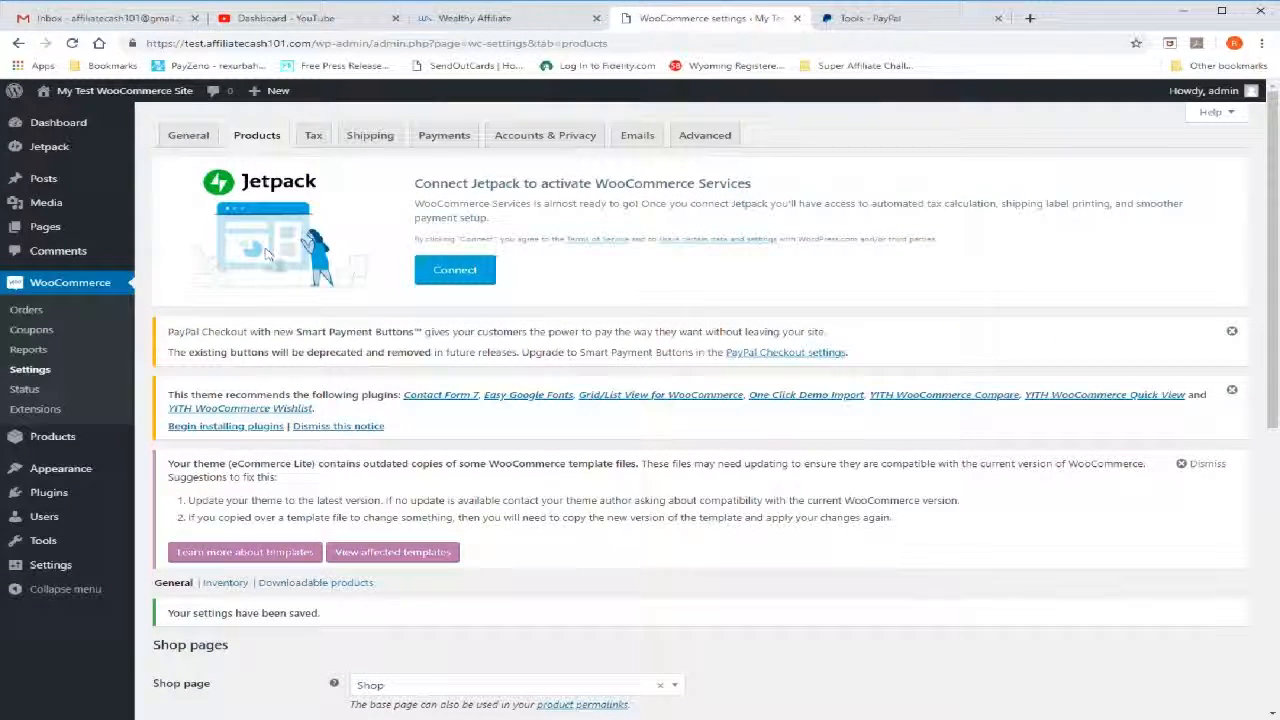
click(313, 137)
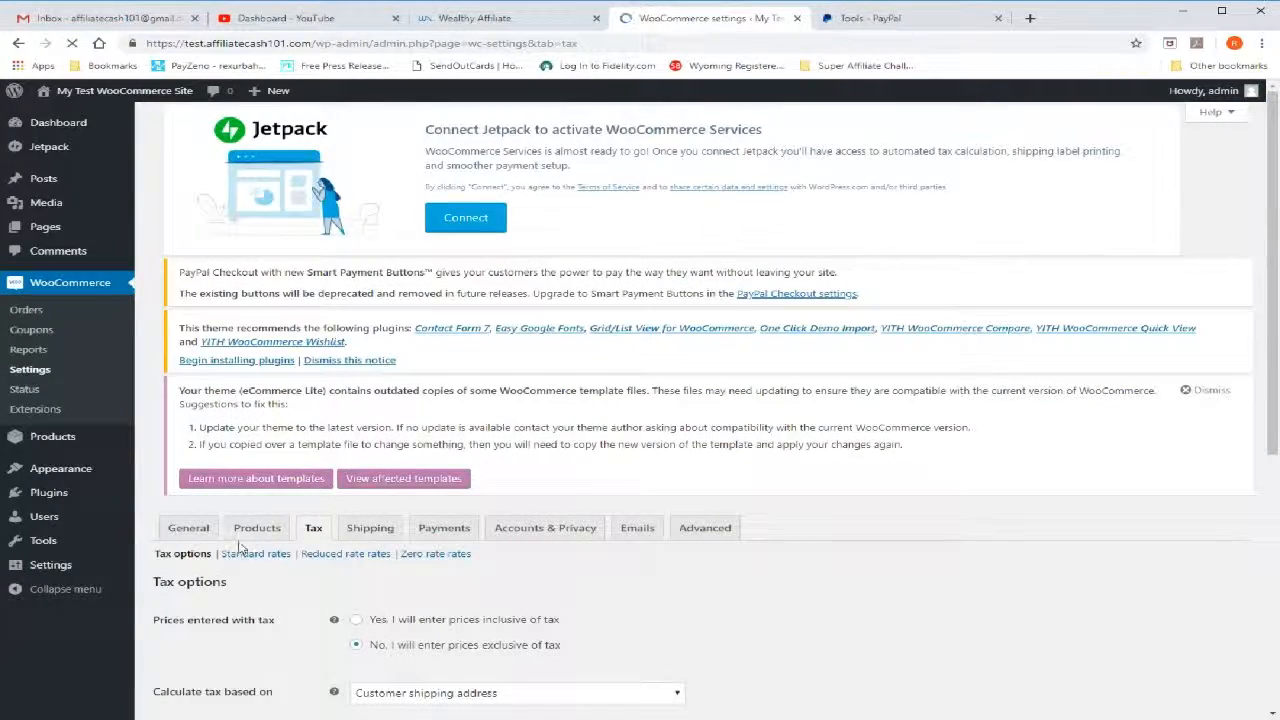
scroll(240, 545, down, 4)
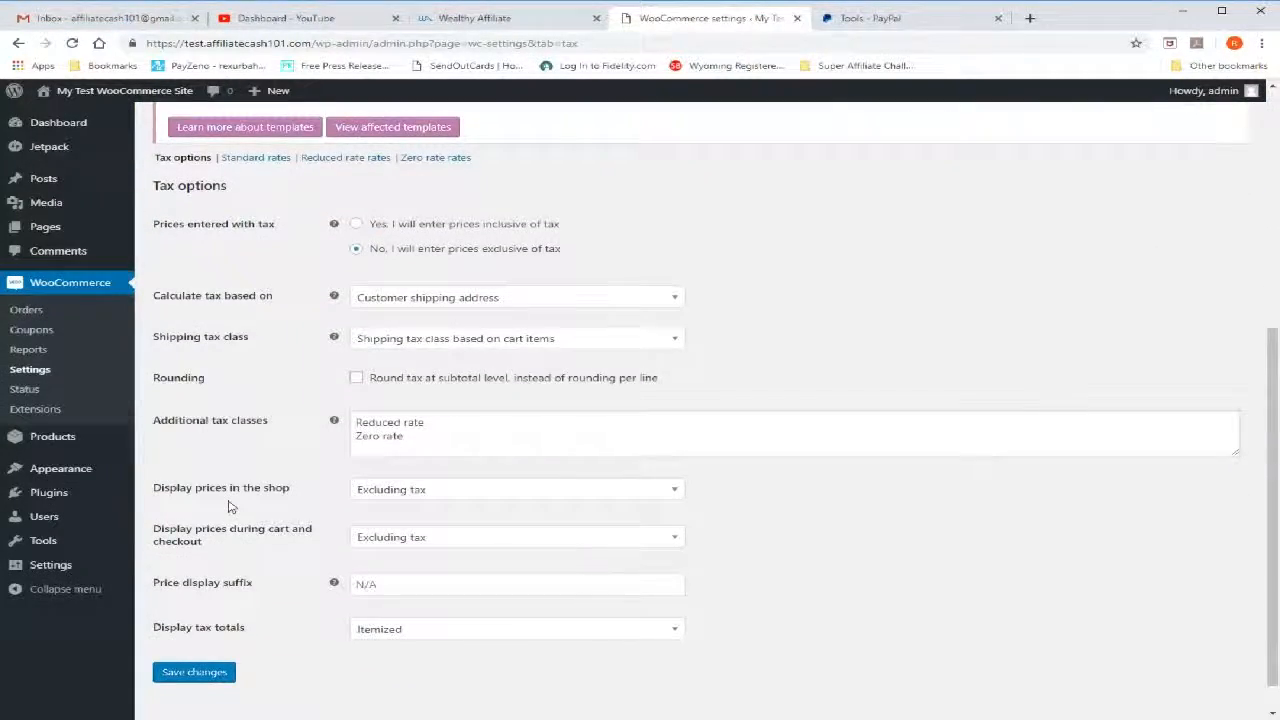
scroll(228, 507, down, 1)
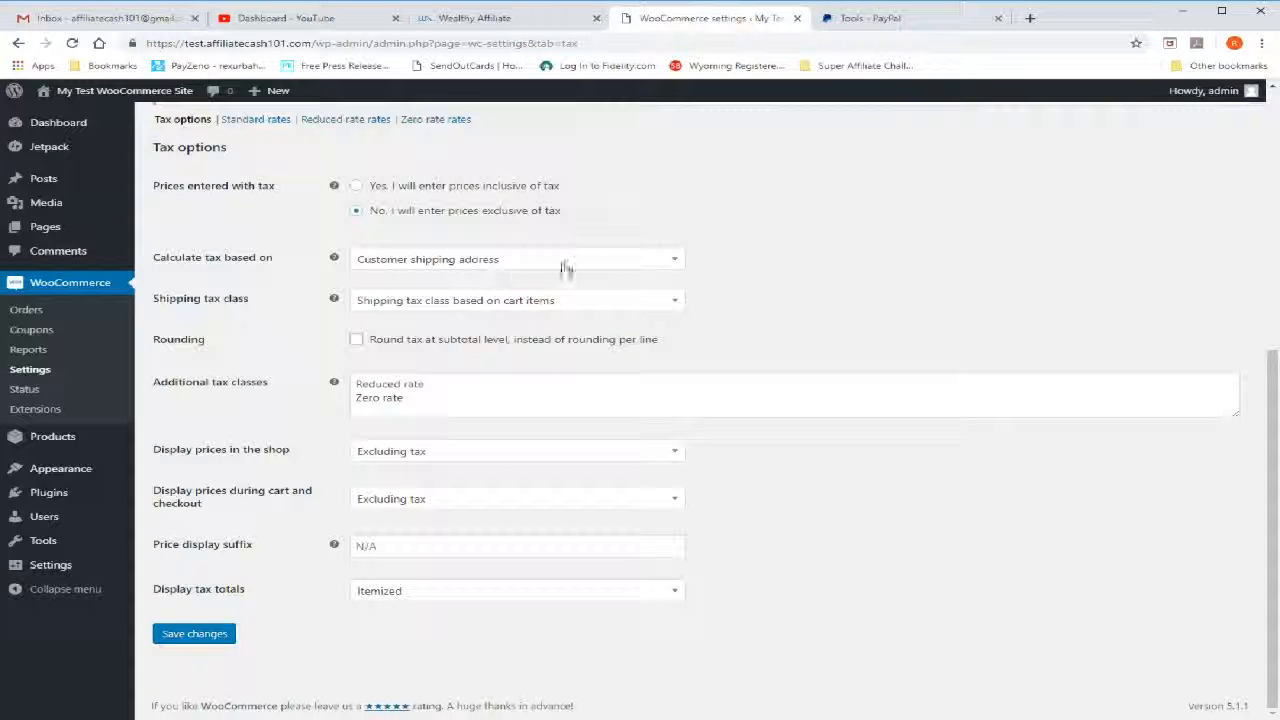
View the available choices for the address tax is calculated on and for the shipping tax class
click(675, 263)
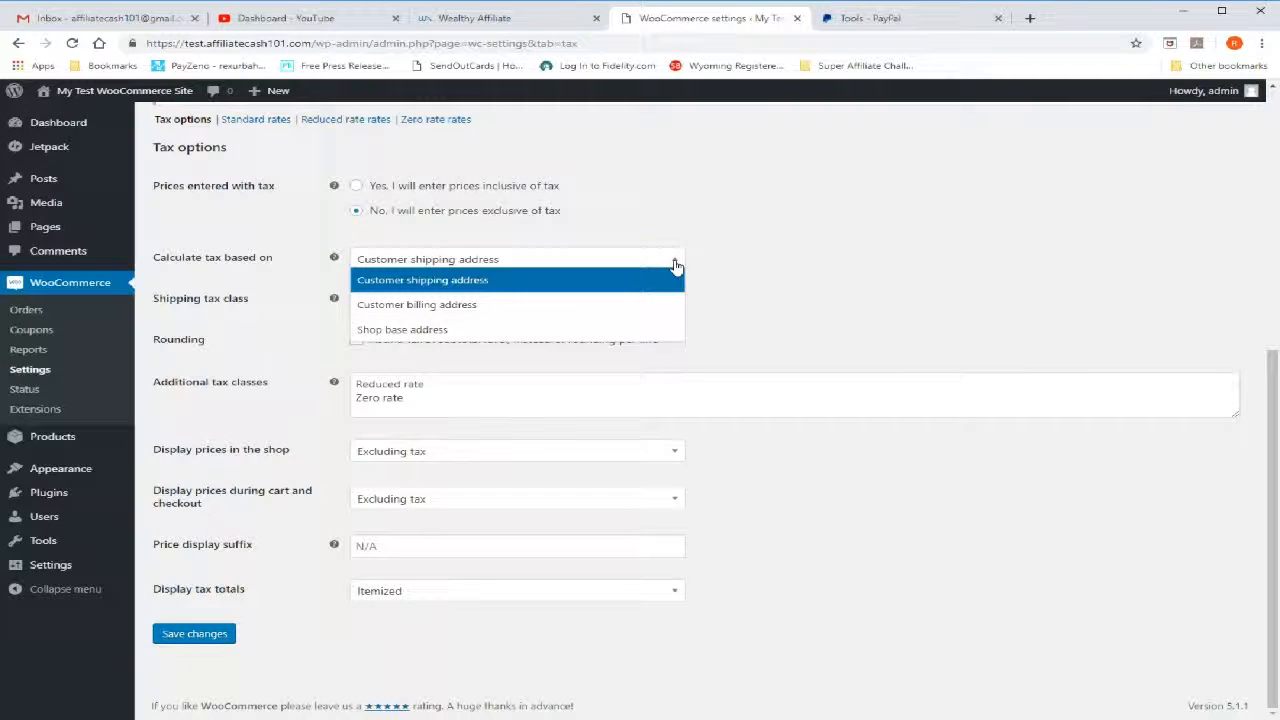
click(660, 265)
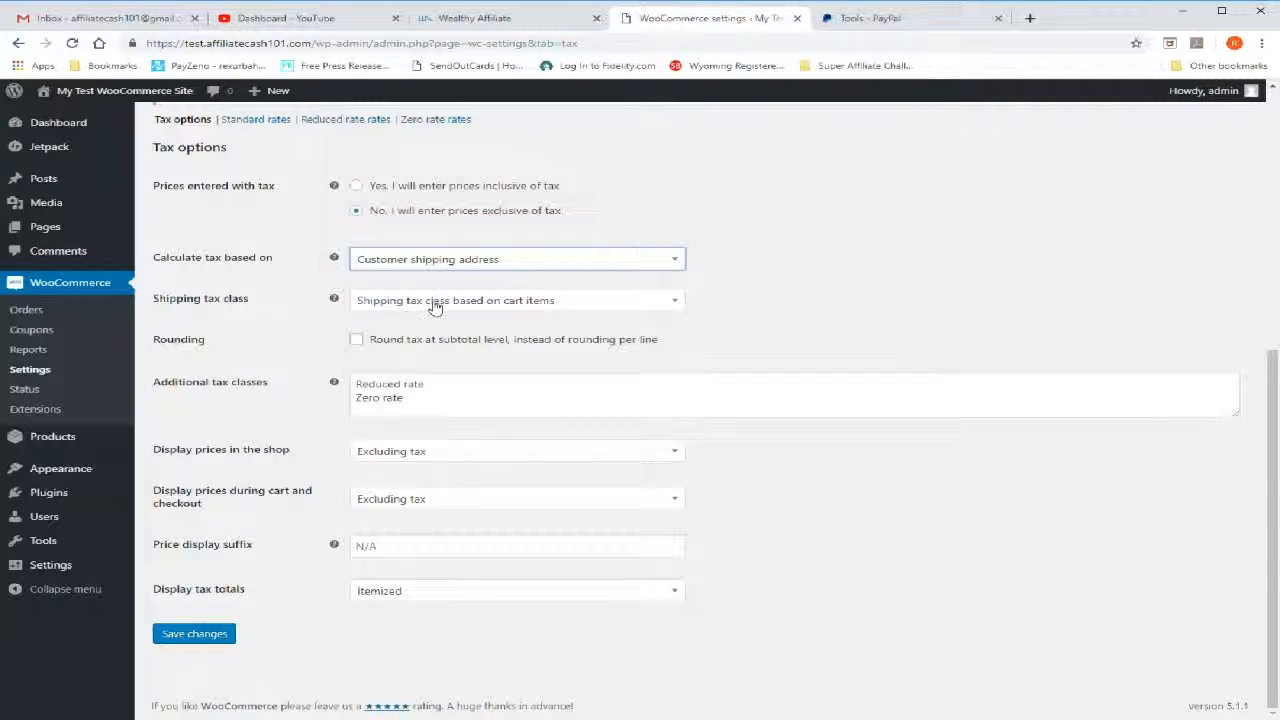
click(674, 304)
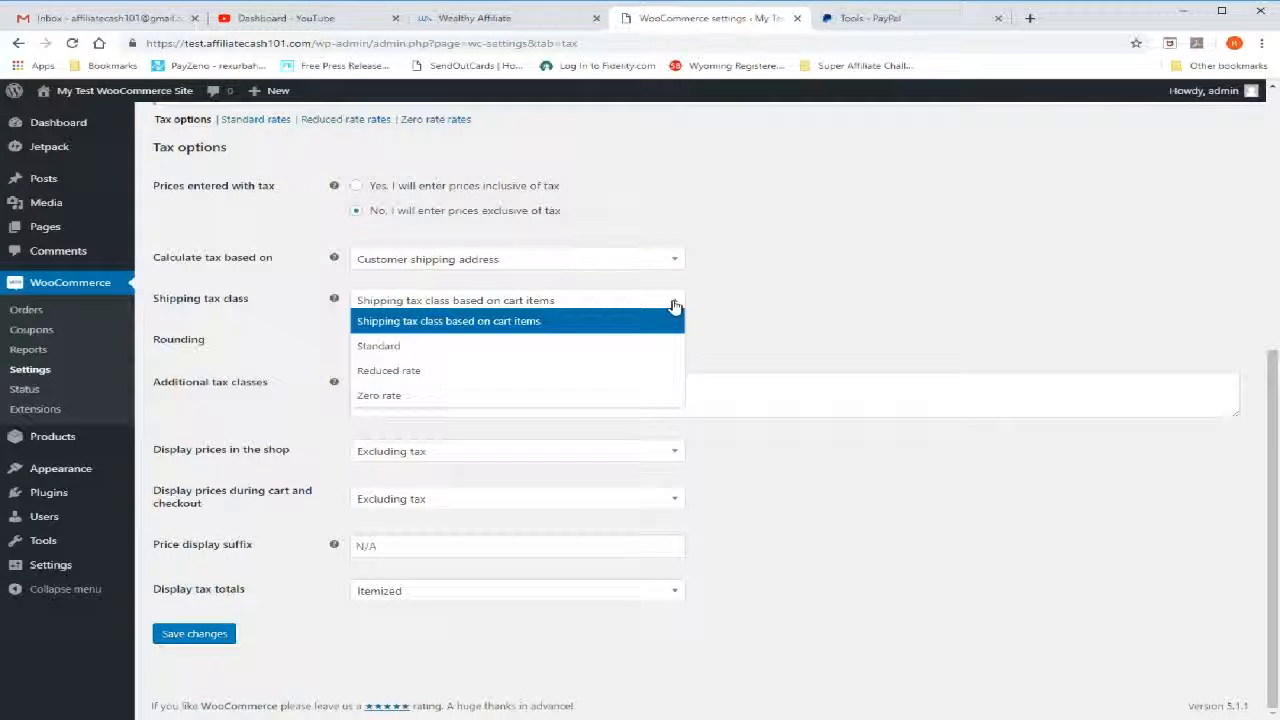
click(674, 305)
click(674, 305)
click(674, 305)
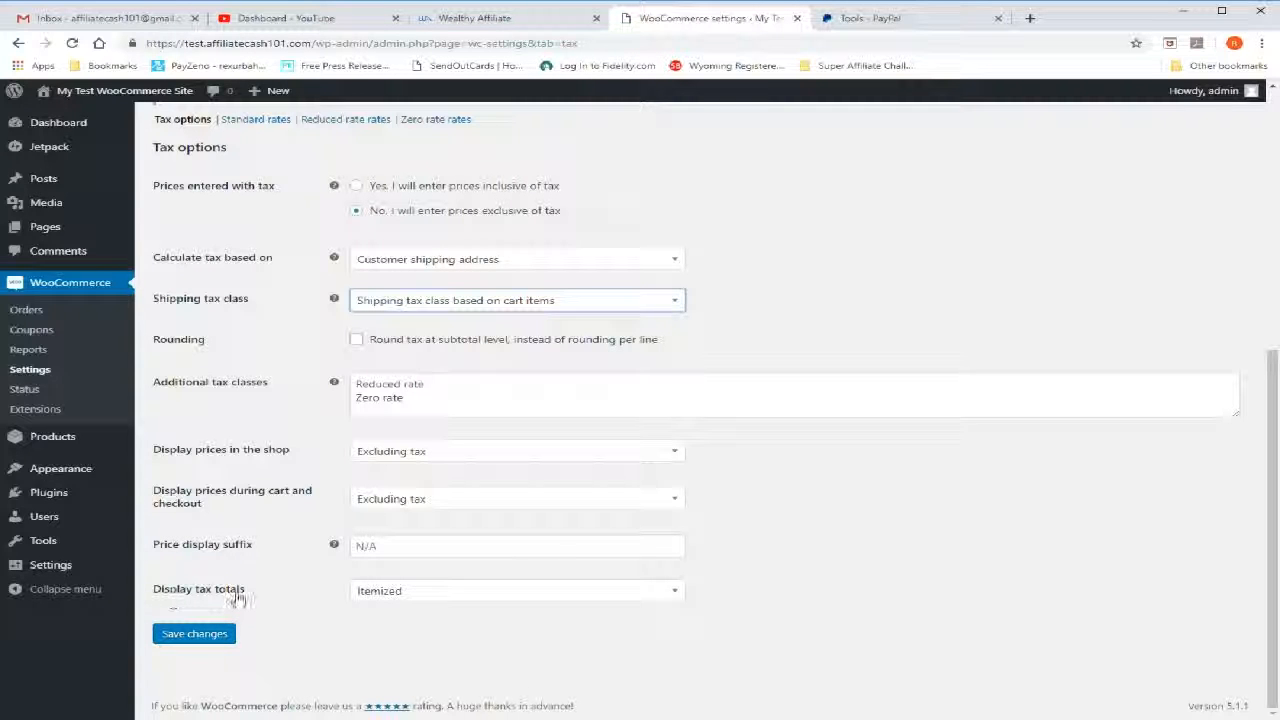
Set the tax totals to display as a single total and save the tax settings
click(676, 594)
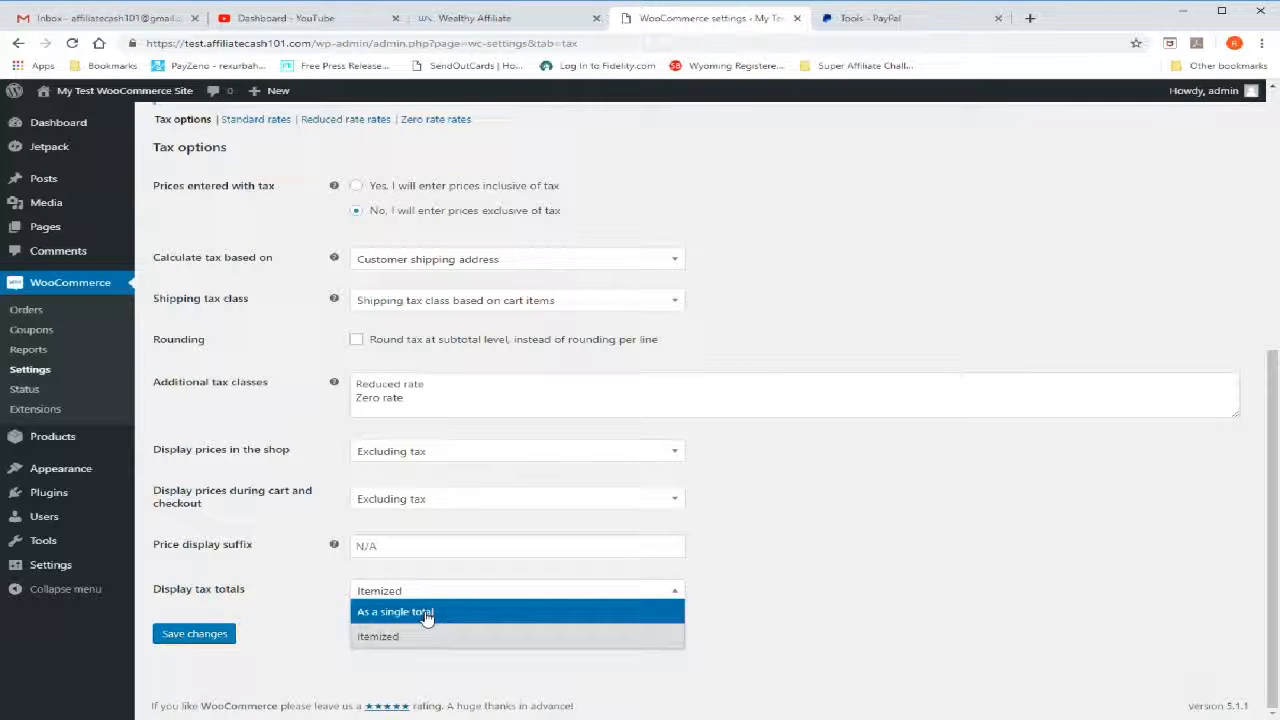
click(410, 613)
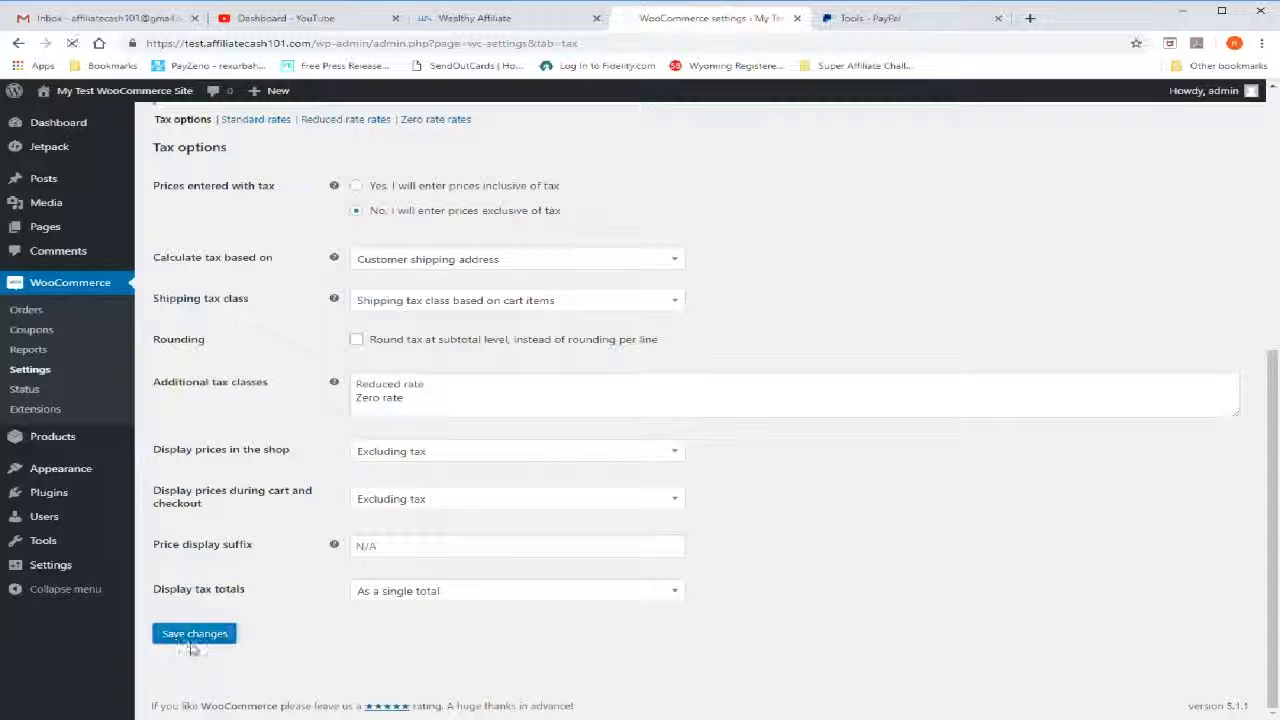
click(190, 636)
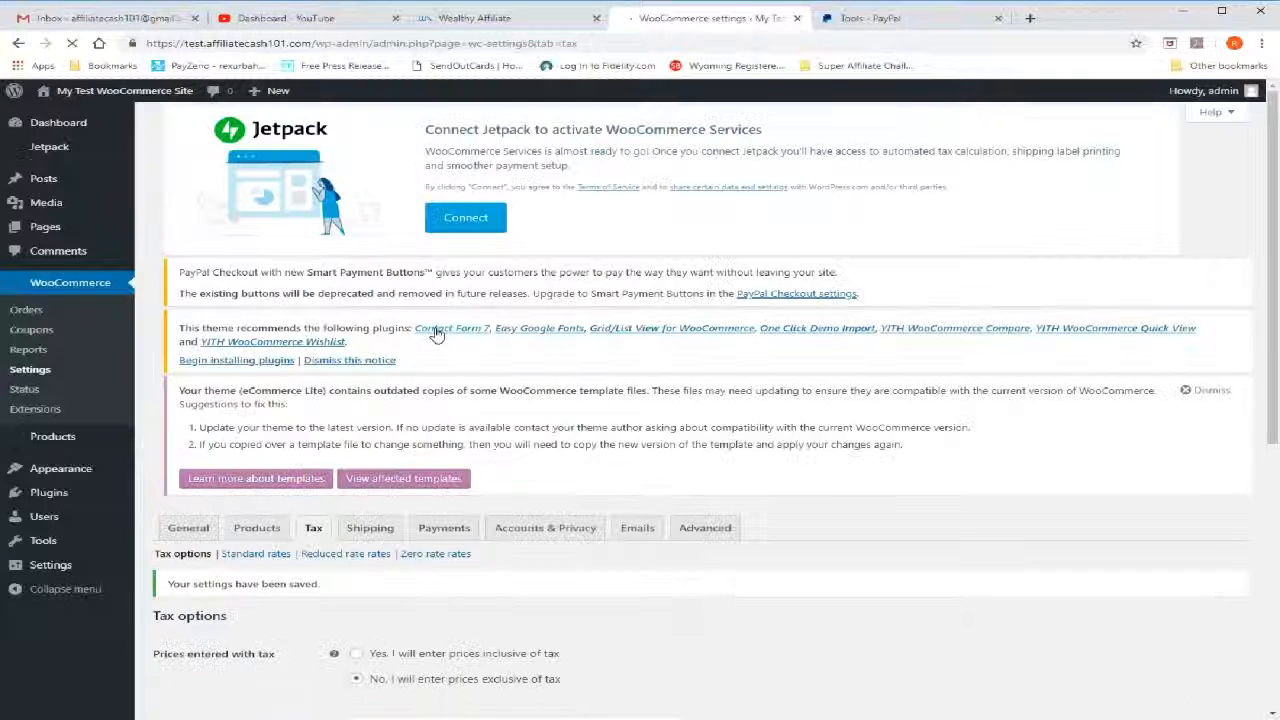
Open the store's shipping settings and look over the shipping zones section
click(370, 530)
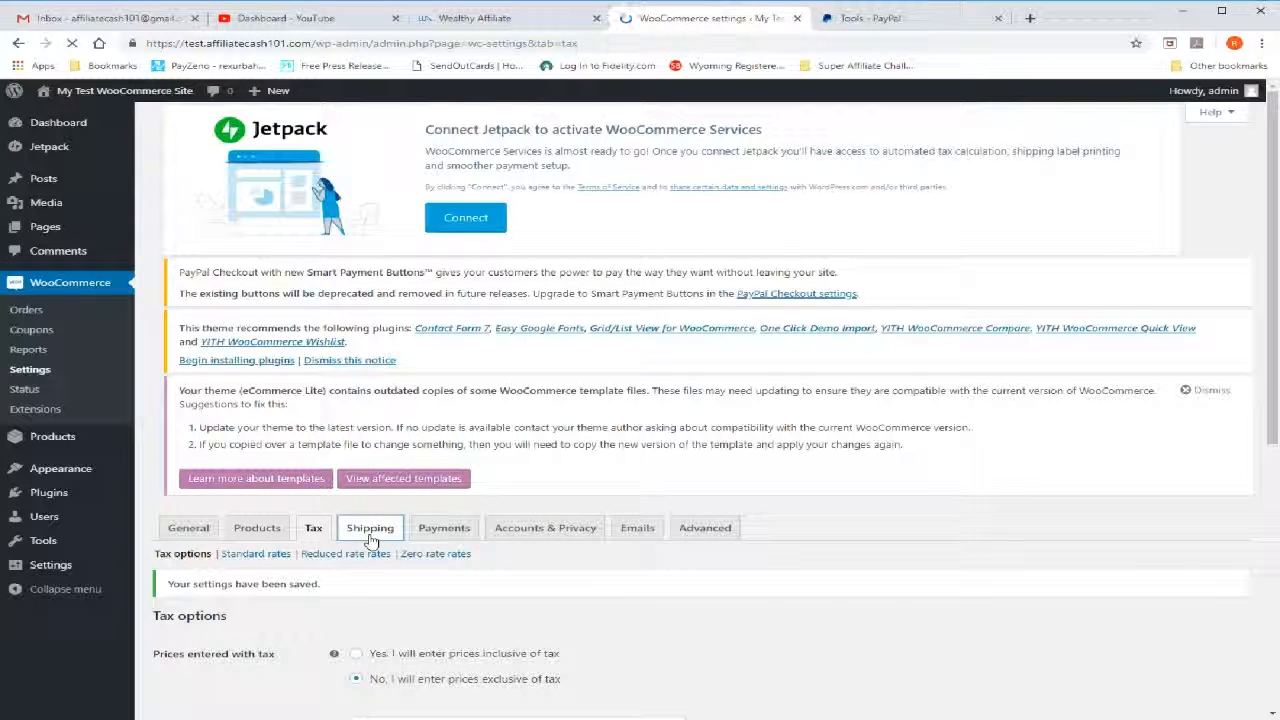
scroll(859, 588, down, 2)
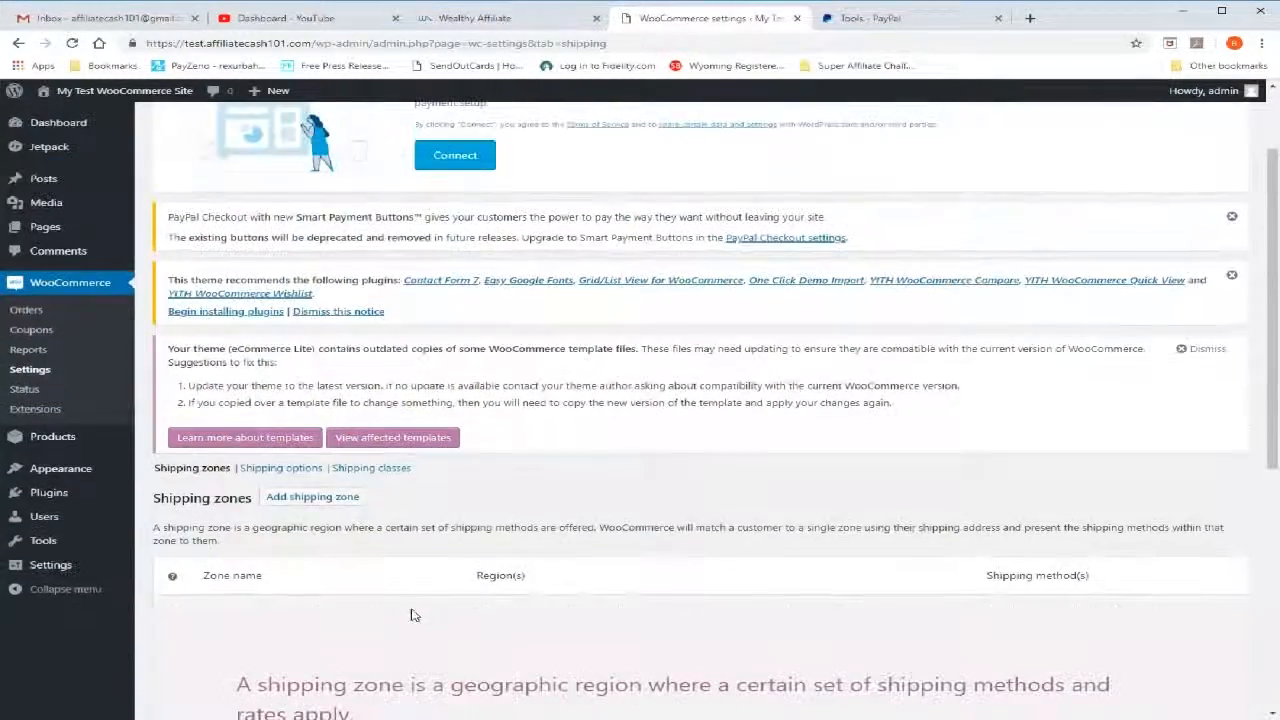
scroll(415, 608, down, 2)
scroll(415, 608, down, 3)
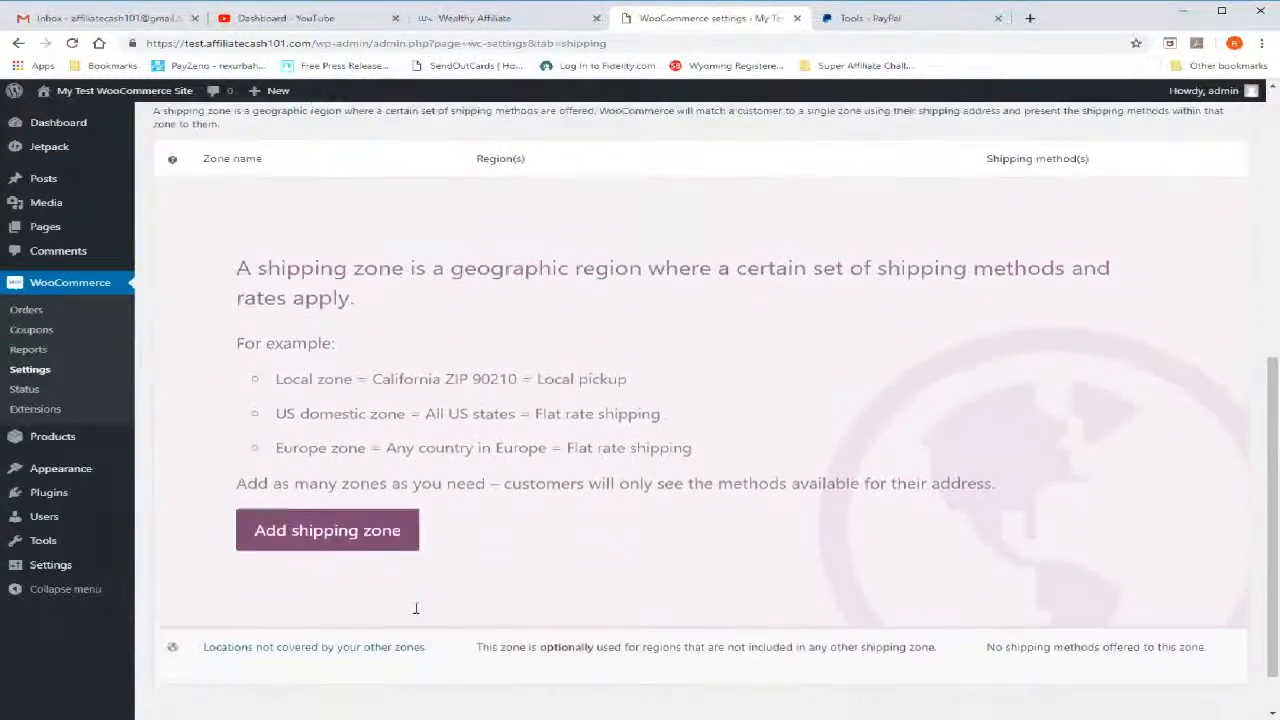
scroll(417, 614, up, 4)
scroll(418, 614, up, 4)
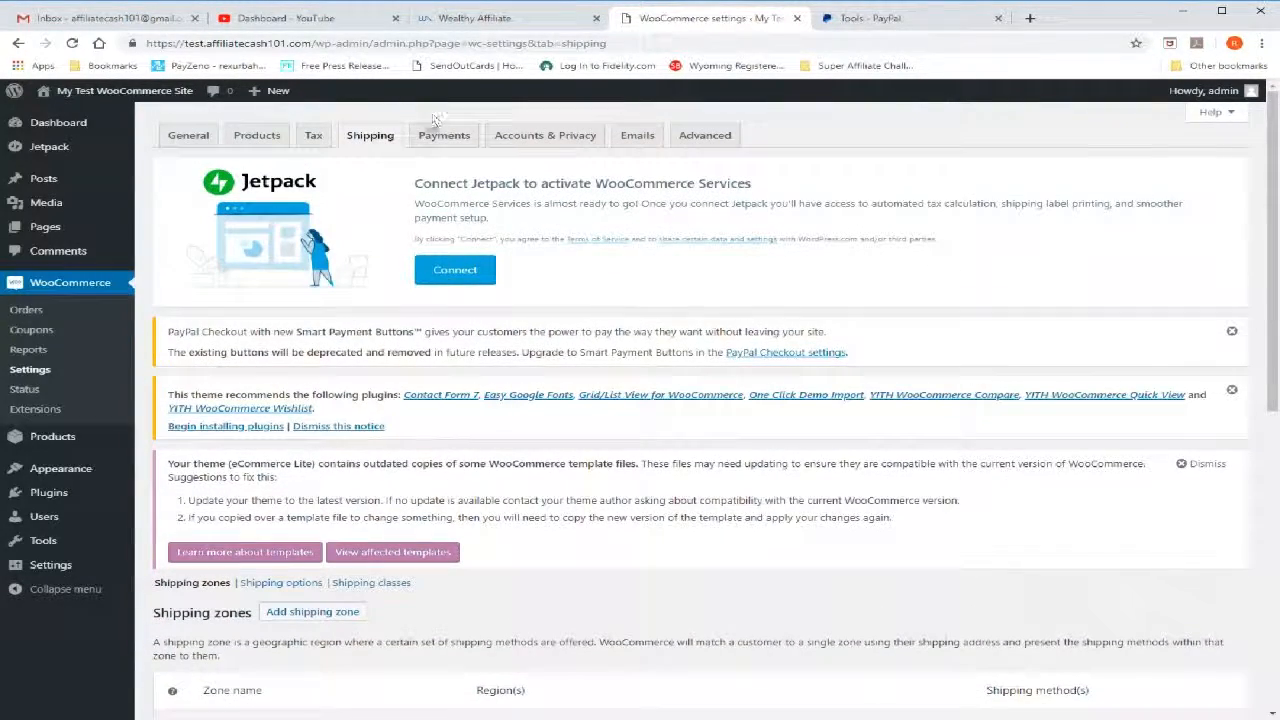
Open the store's payment methods and bring up the PayPal Checkout settings down to its account settings
click(440, 135)
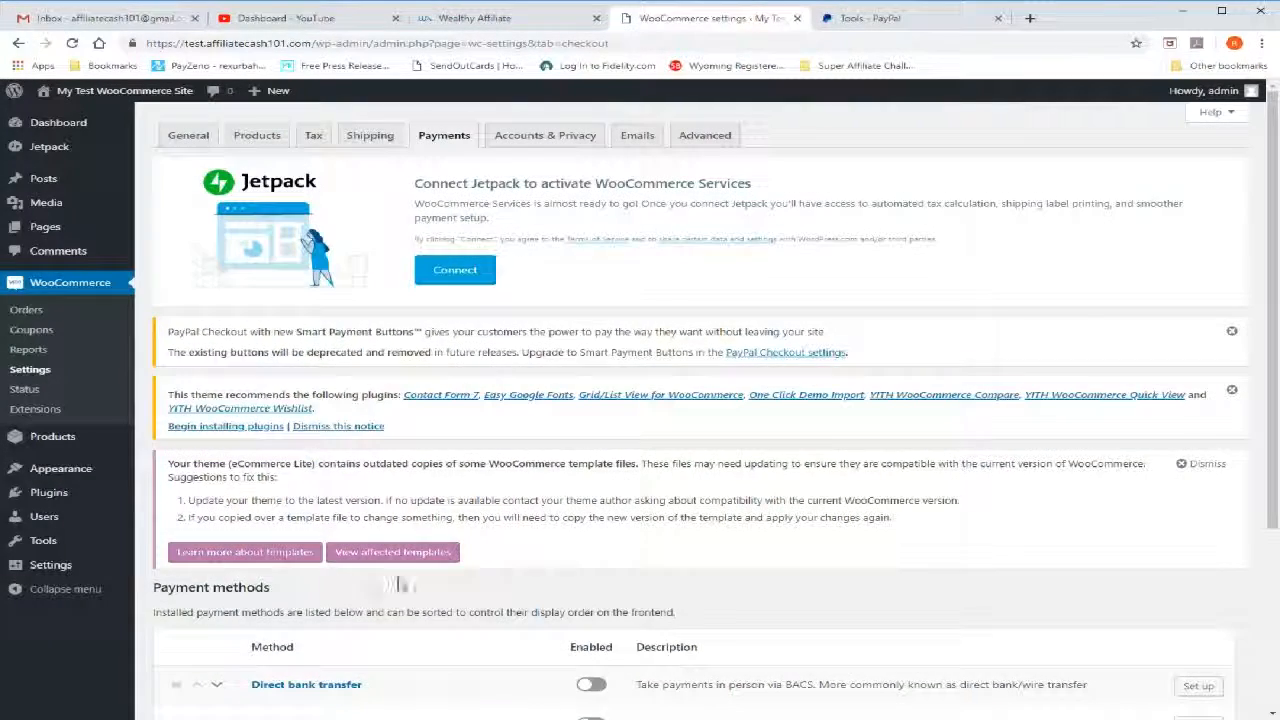
scroll(433, 438, down, 1)
scroll(434, 438, down, 2)
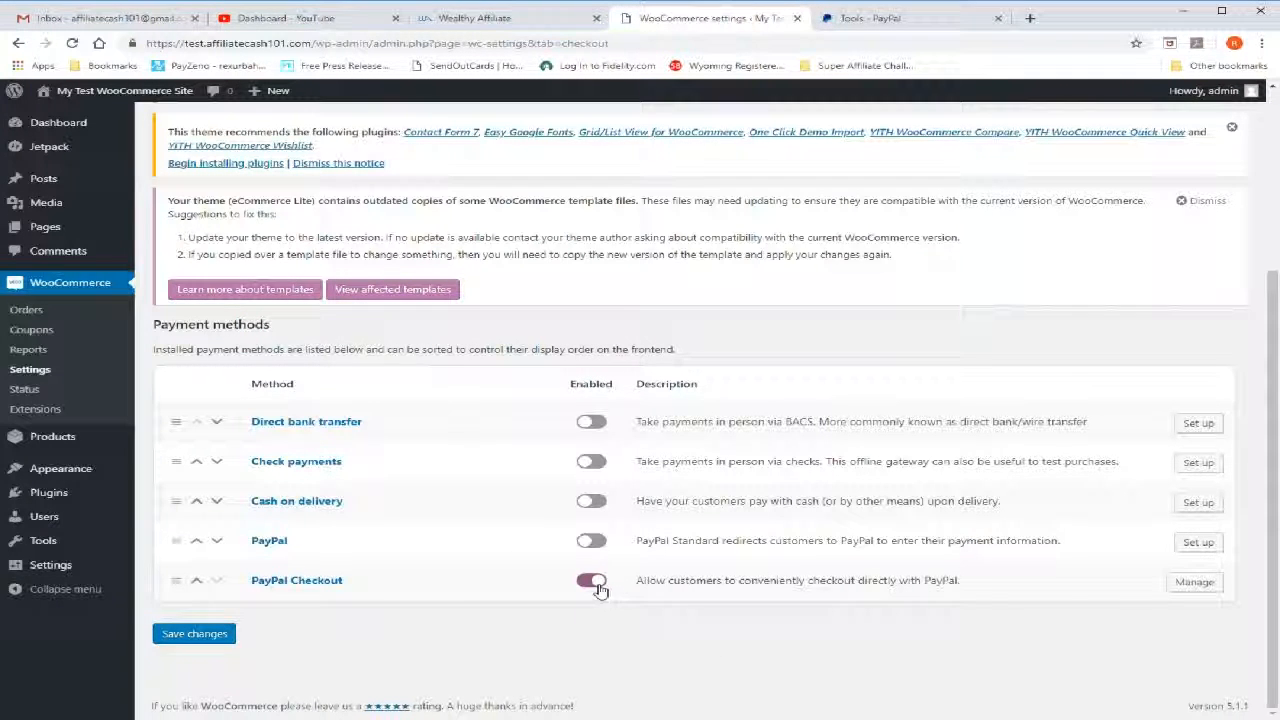
click(1196, 588)
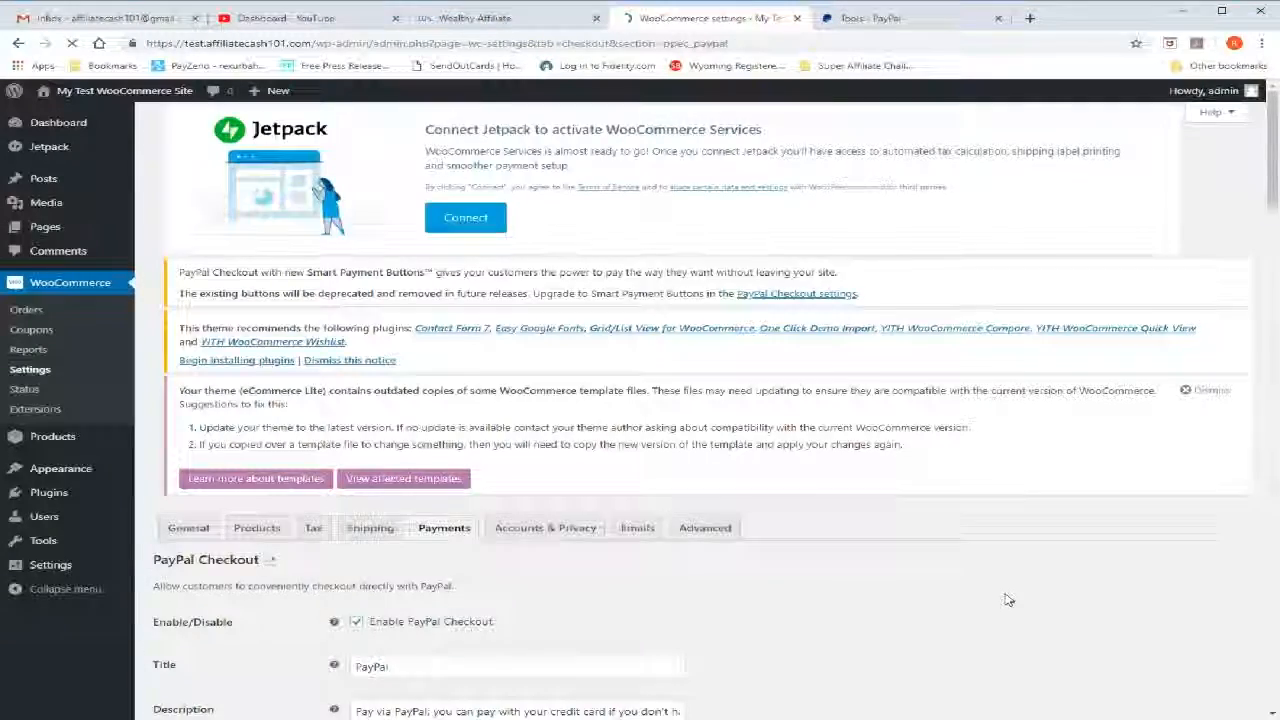
scroll(775, 615, down, 3)
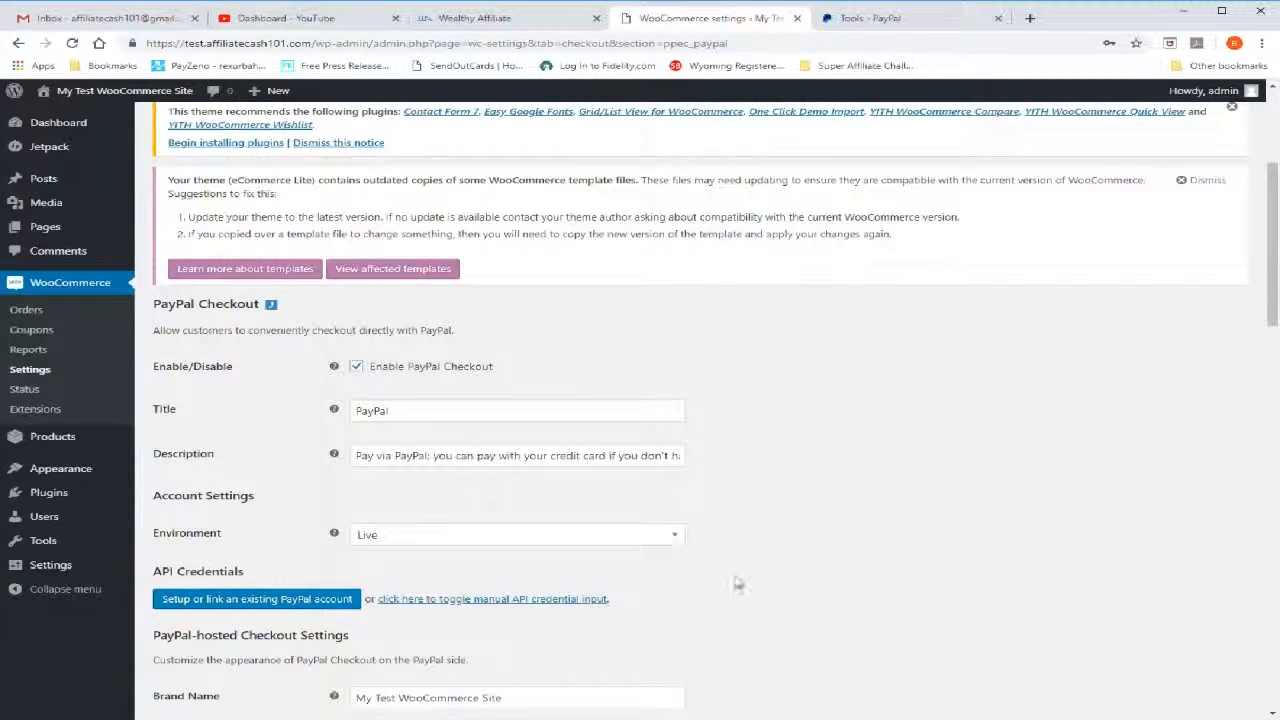
scroll(780, 550, down, 2)
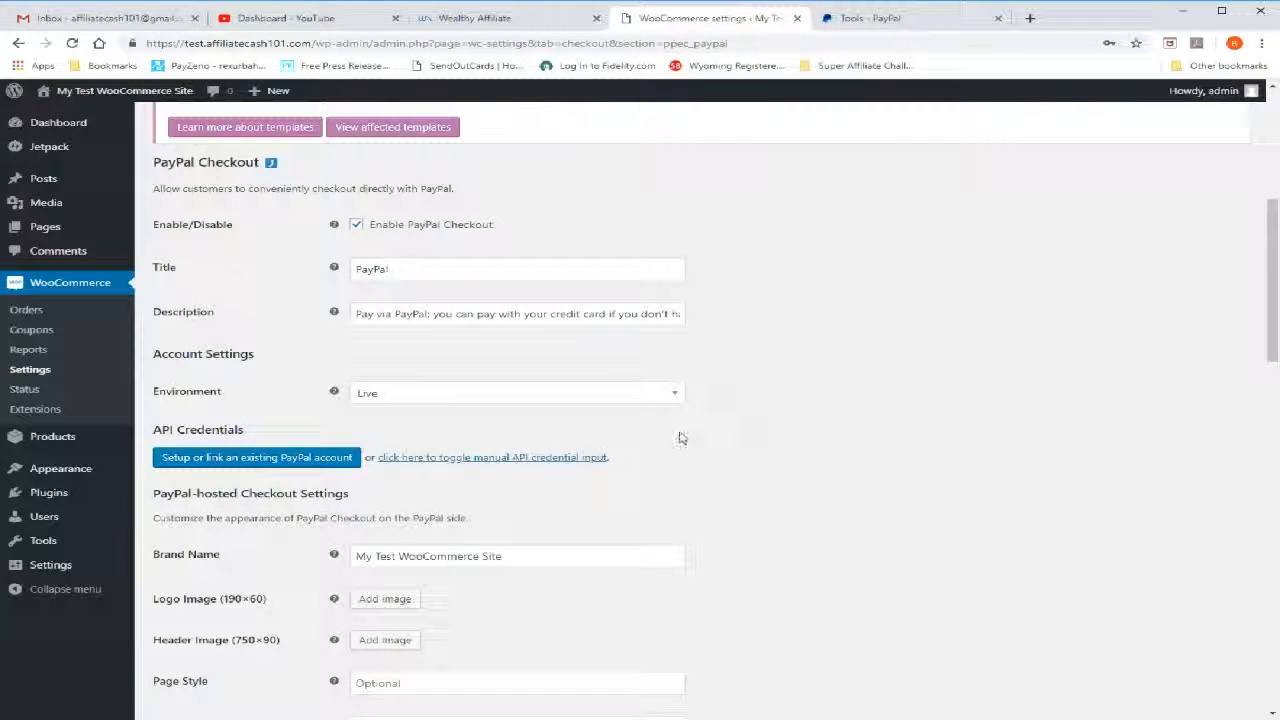
scroll(680, 438, down, 1)
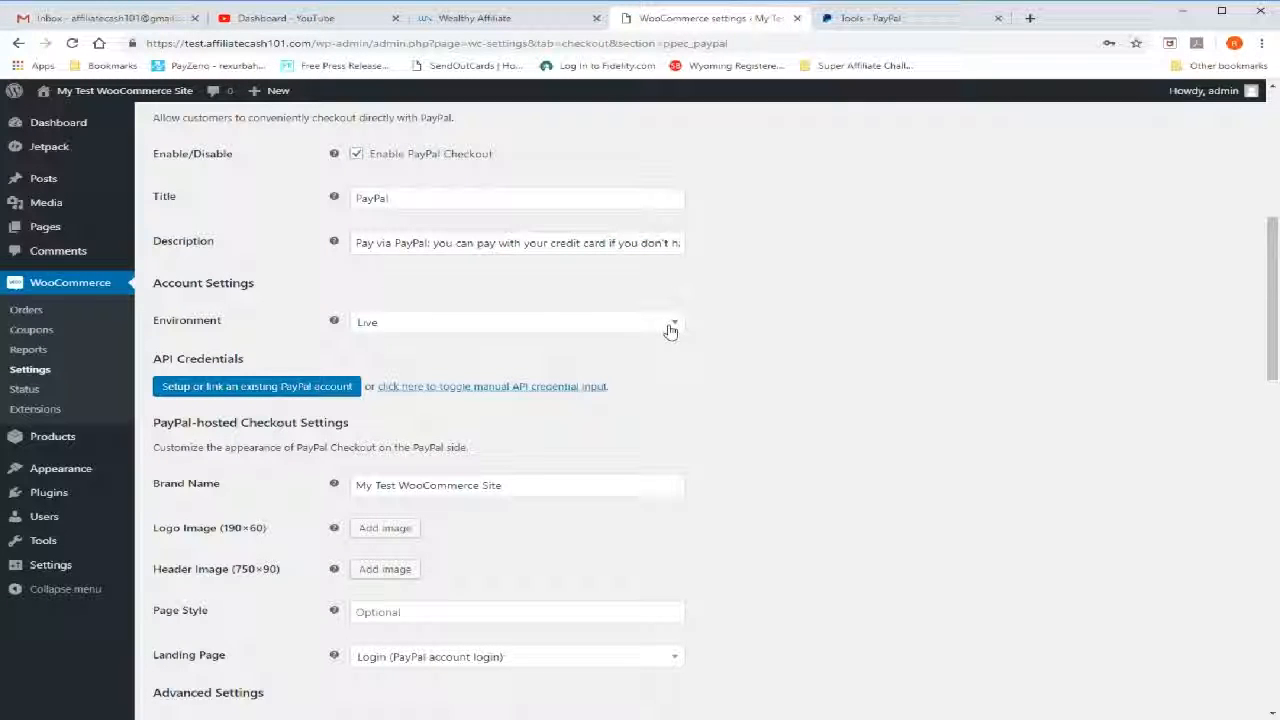
Switch the PayPal Checkout environment to Sandbox and back to Live
click(670, 331)
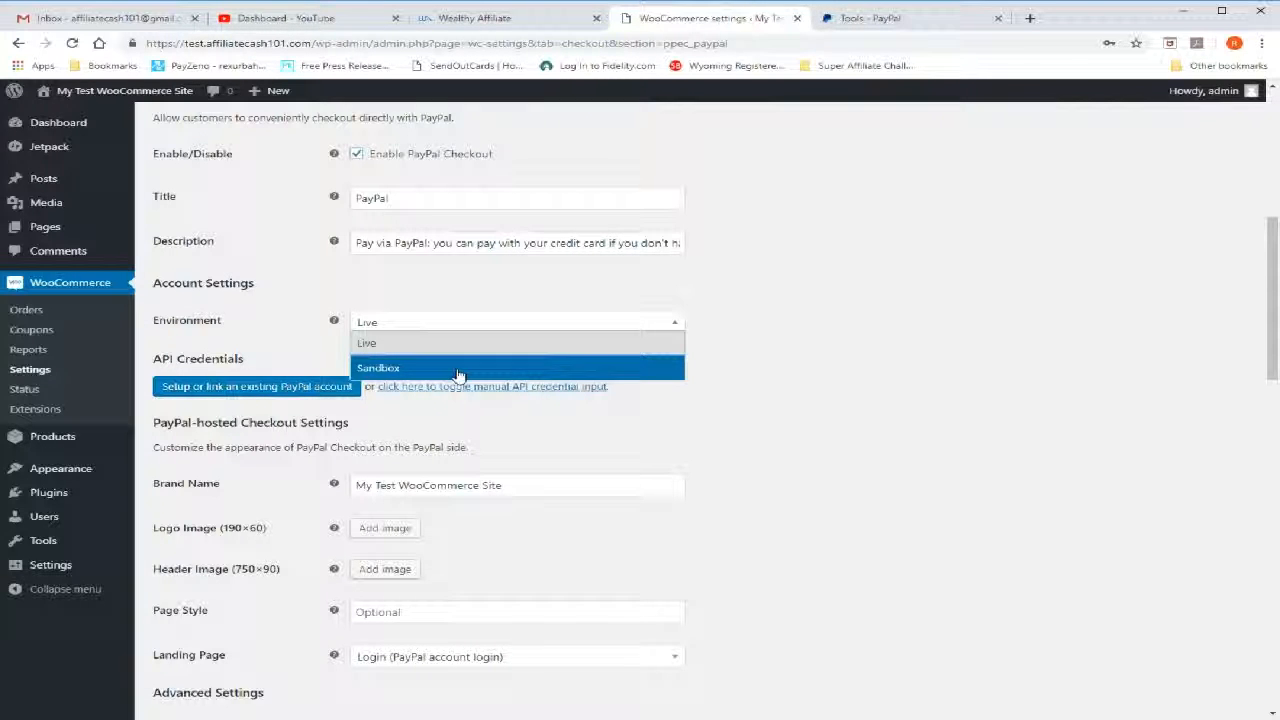
click(458, 372)
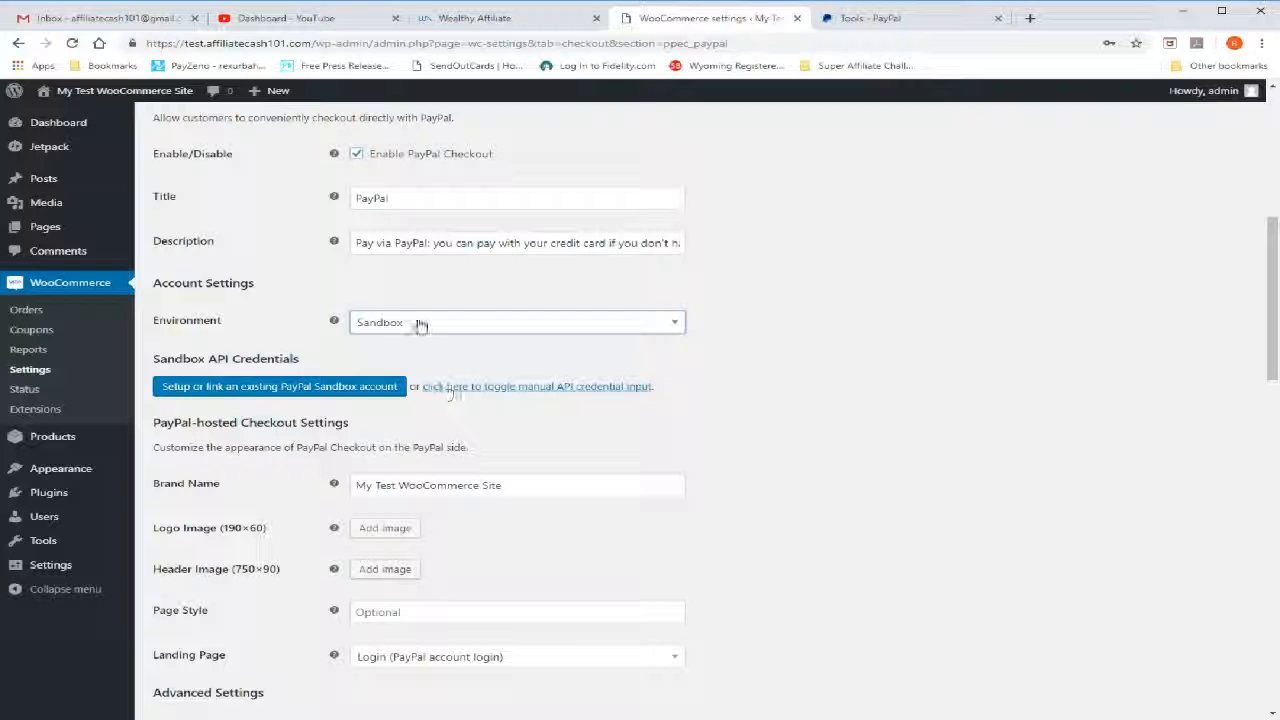
click(420, 324)
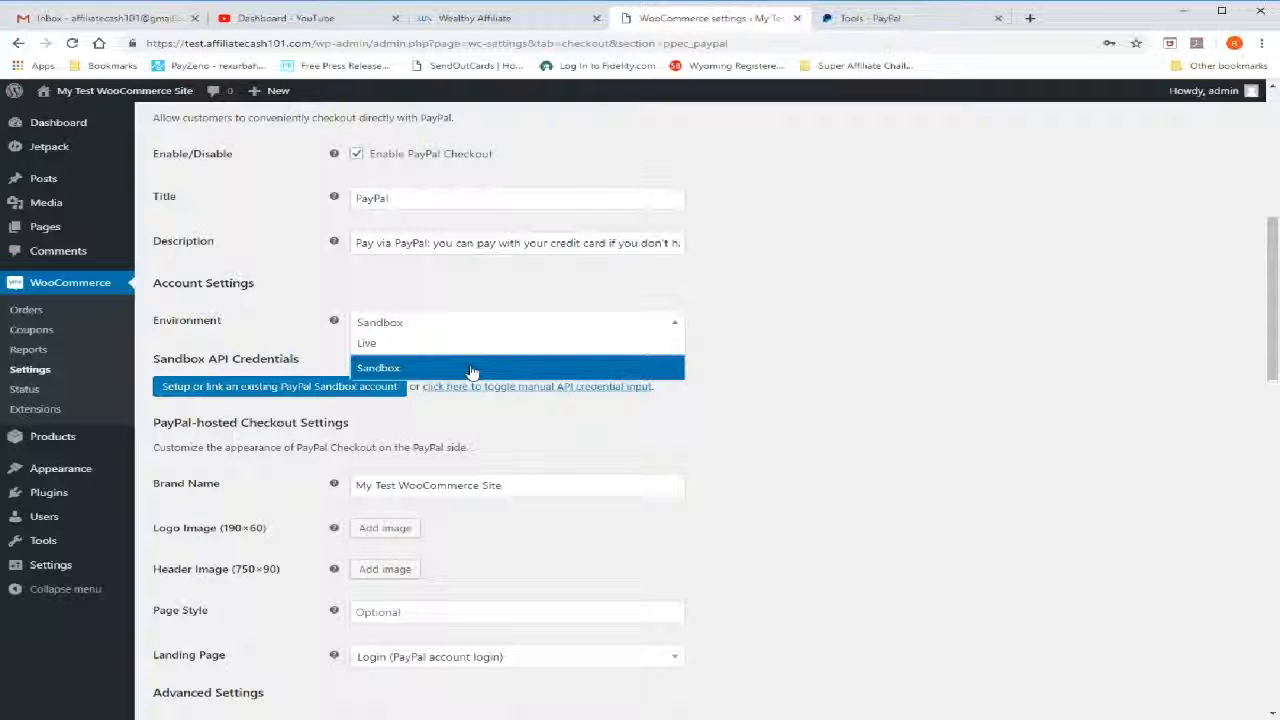
click(466, 344)
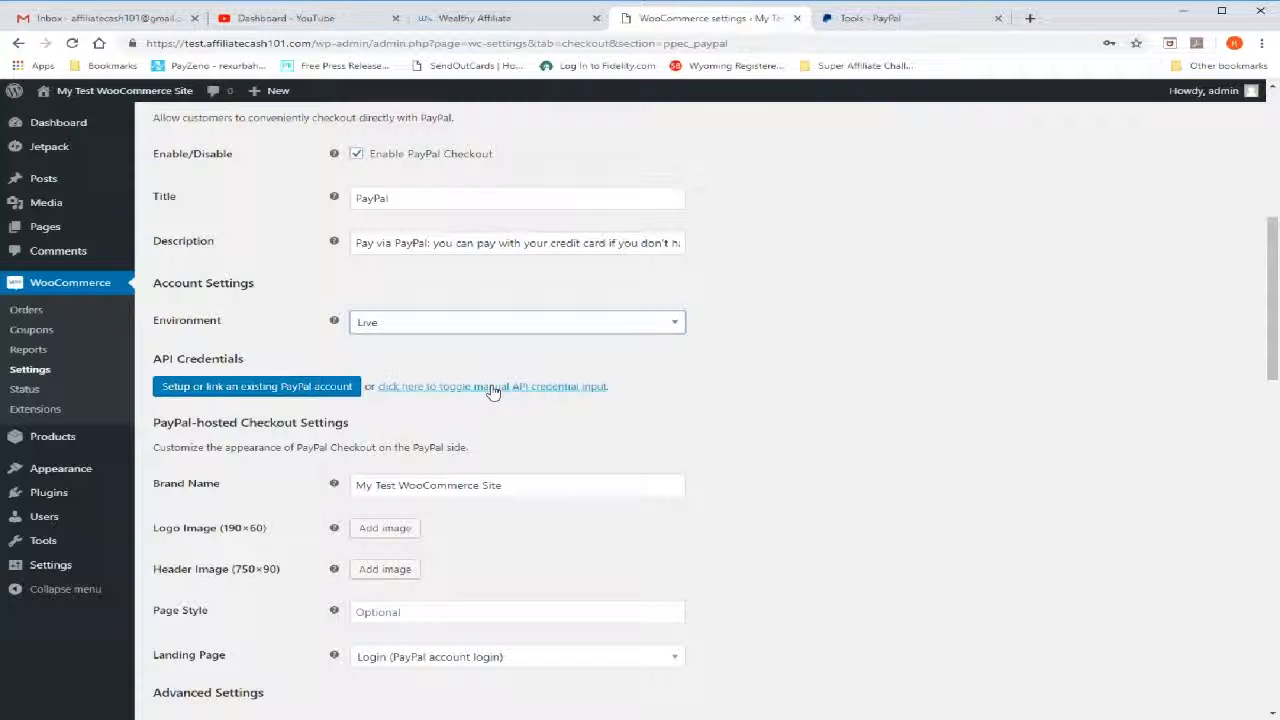
Show the manual API credential input fields for the Live environment
click(491, 388)
scroll(868, 430, down, 2)
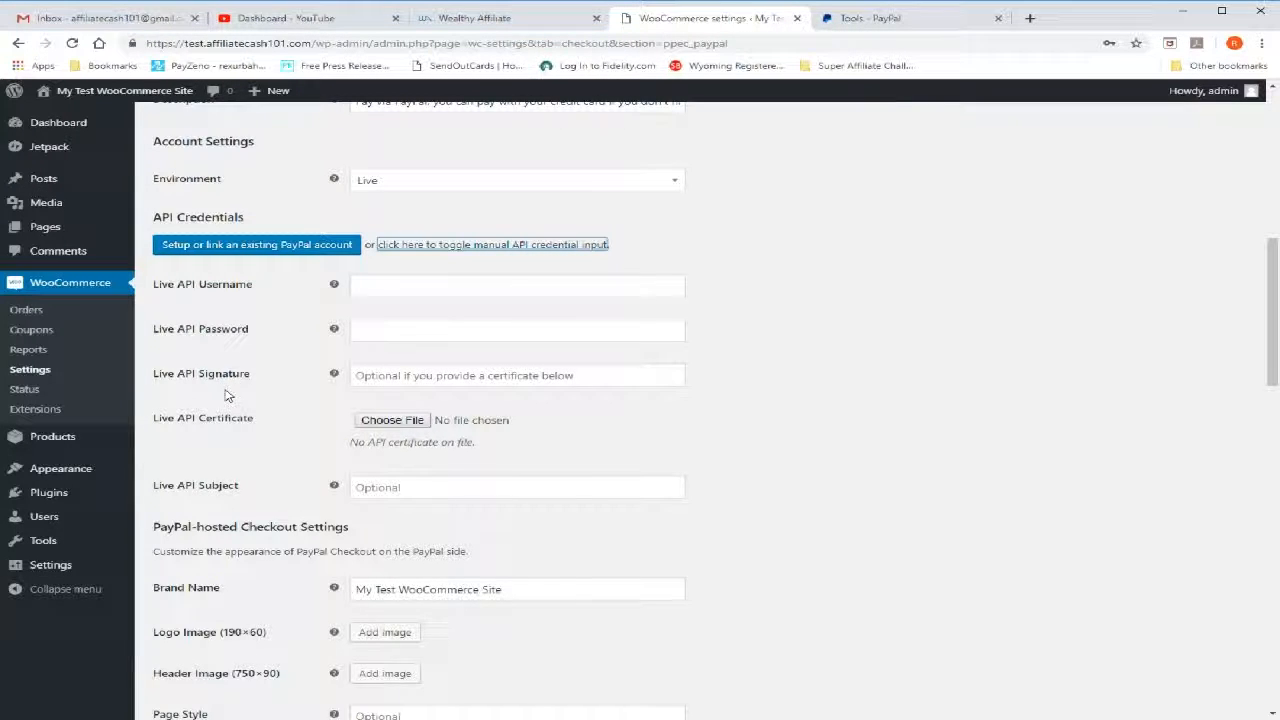
scroll(220, 388, up, 1)
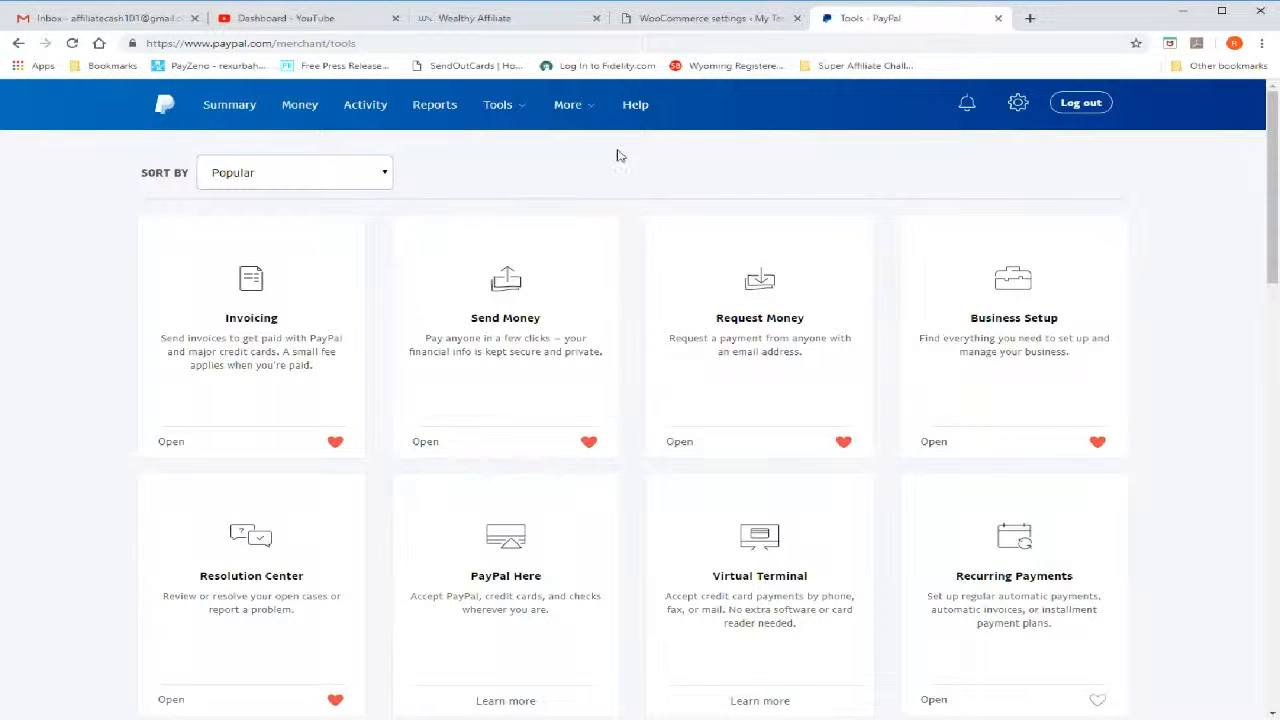
Switch to PayPal, find API credentials among the merchant tools, and open the page for viewing the API signature
mouse_move(488, 116)
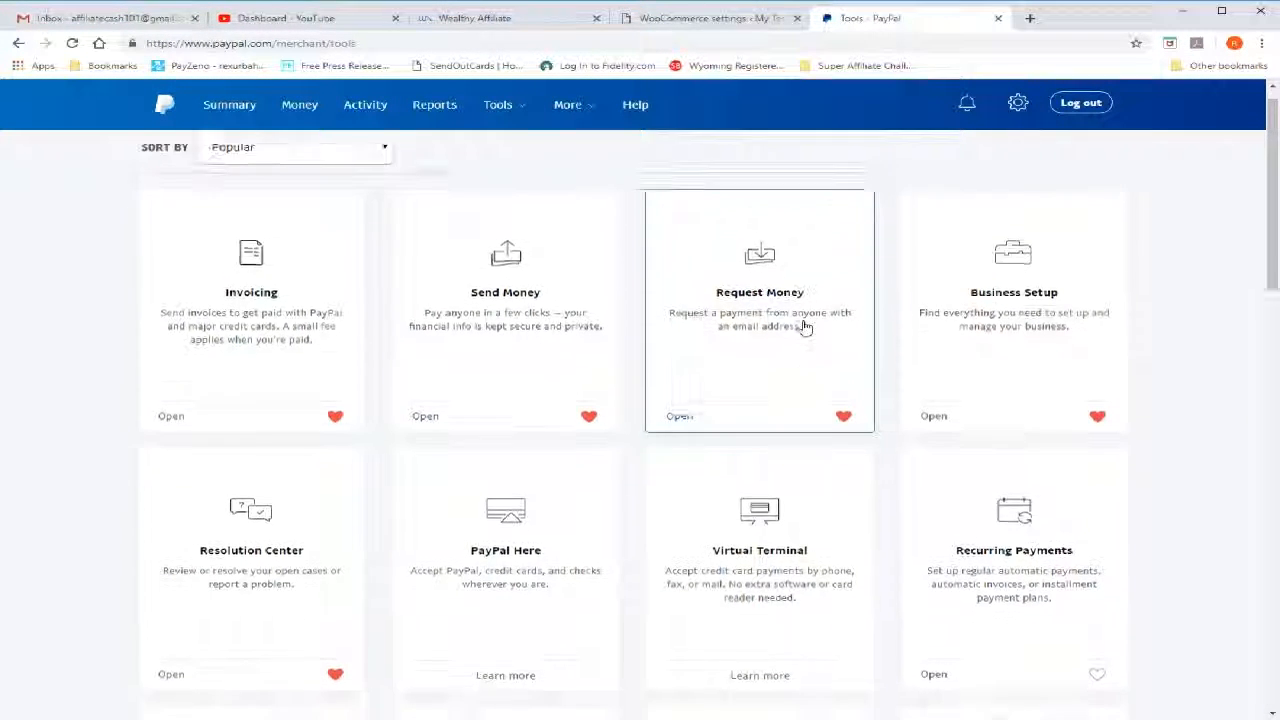
scroll(800, 323, down, 2)
scroll(806, 328, down, 8)
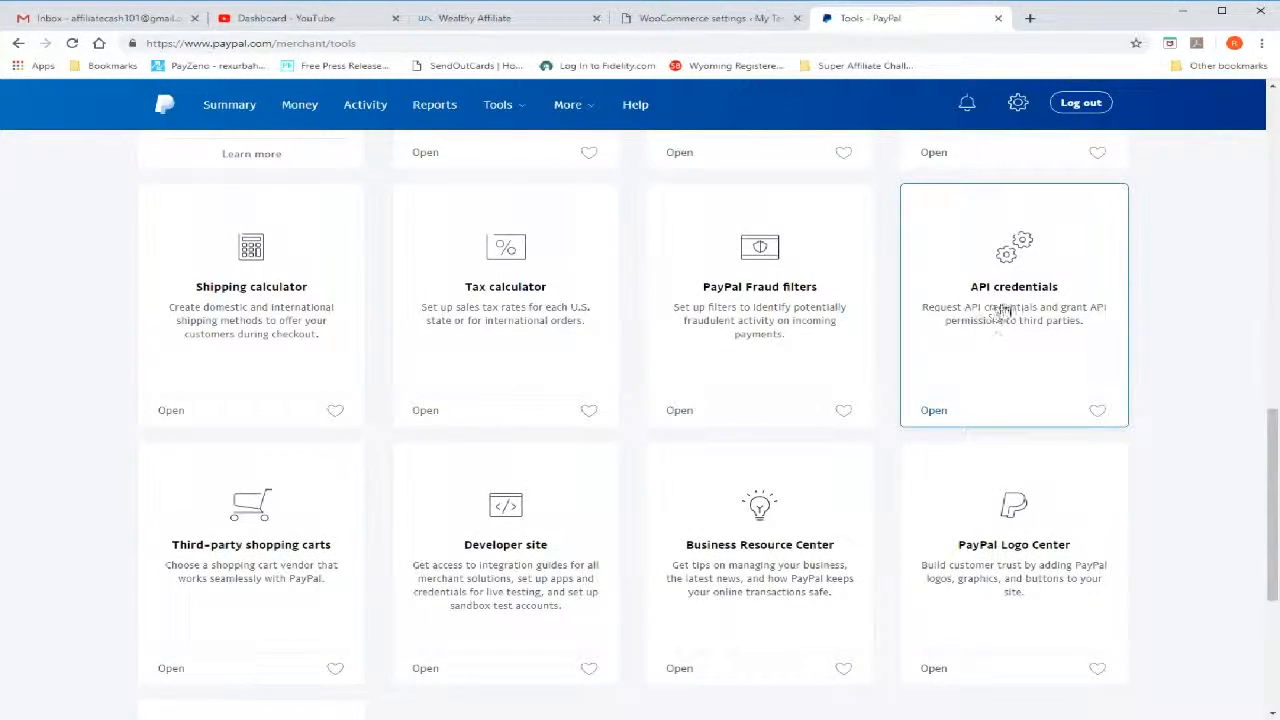
scroll(1003, 311, down, 2)
scroll(1003, 311, up, 1)
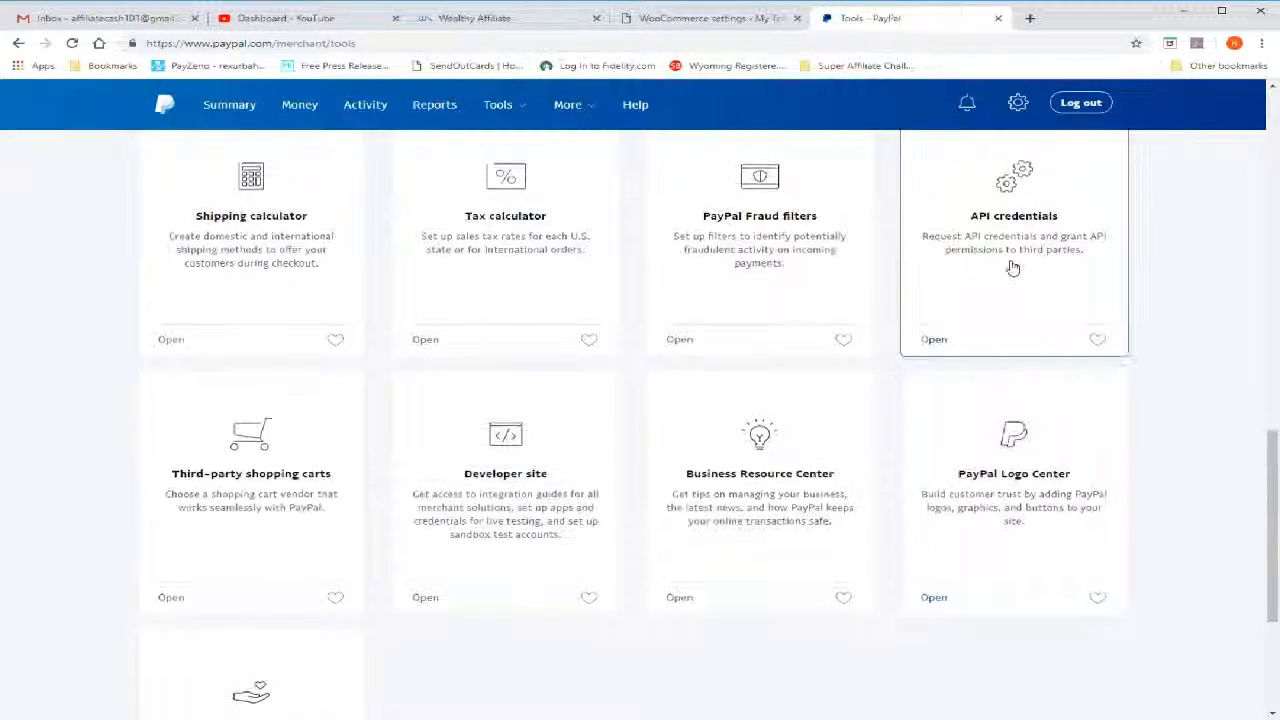
click(1015, 259)
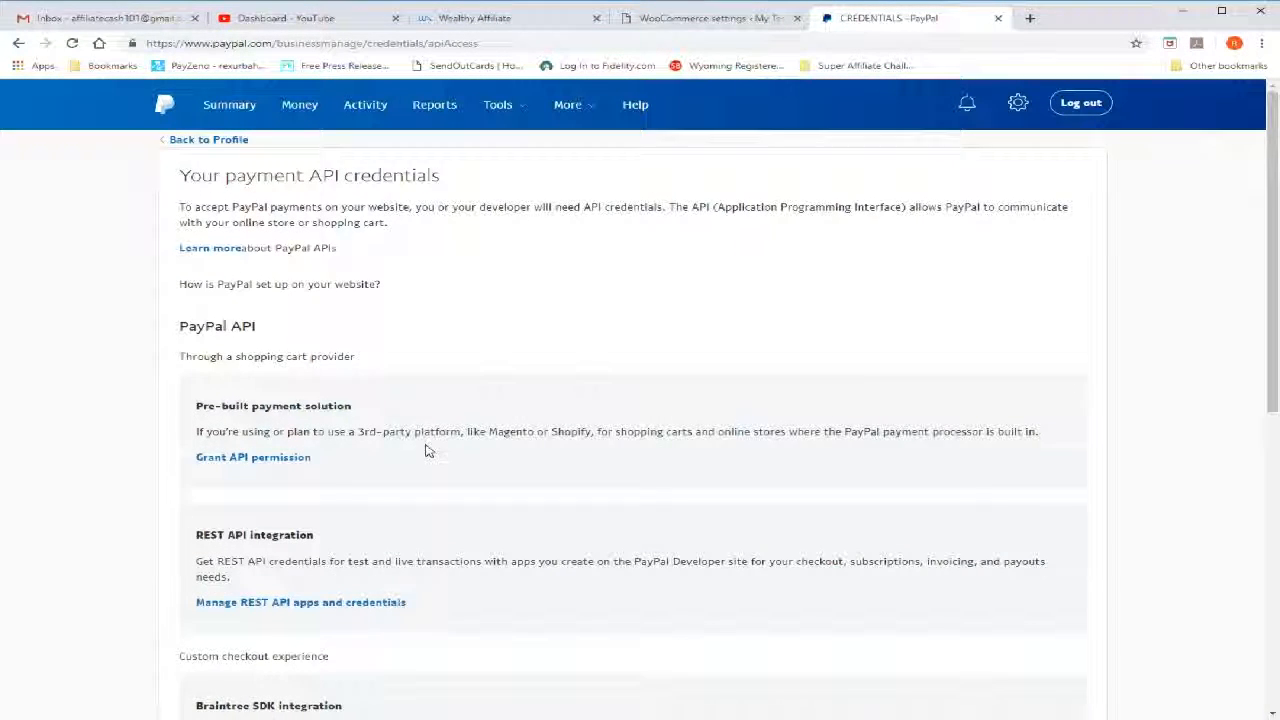
scroll(426, 449, down, 4)
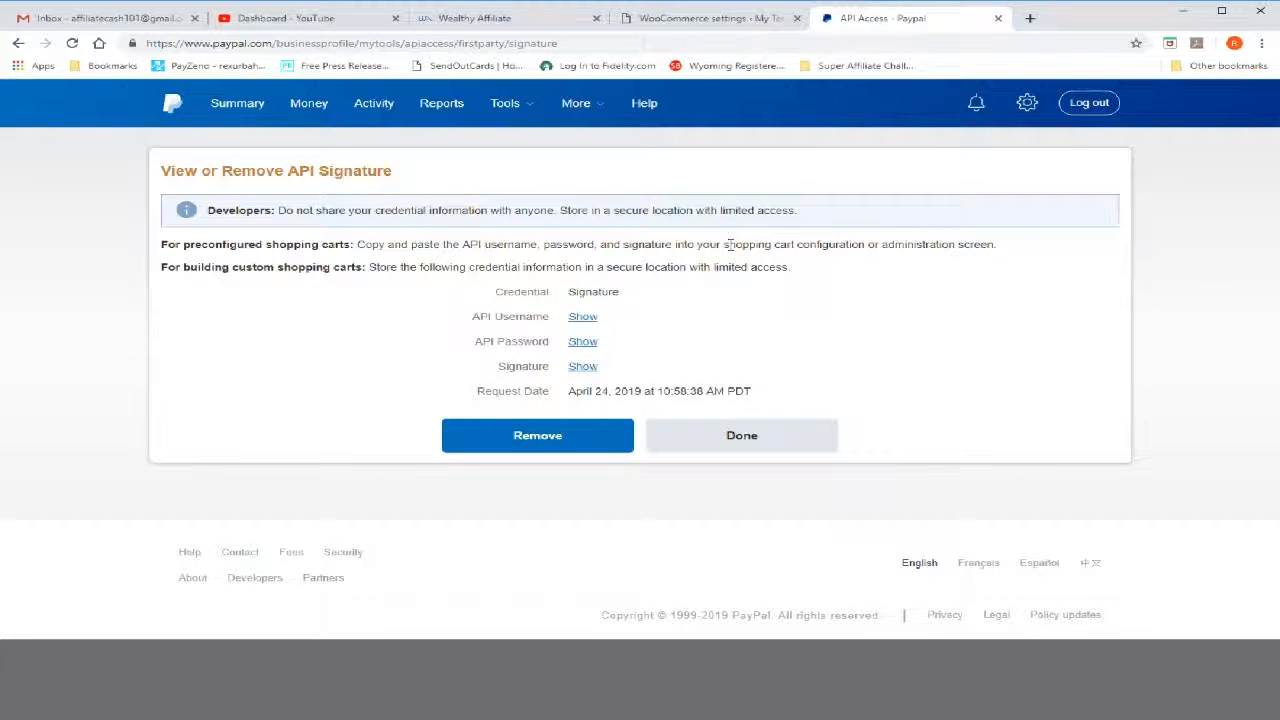
Copy placeholder text from the PayPal signature page into the Live API Username, Live API Password and Live API Signature fields in WooCommerce
drag(724, 244, 774, 248)
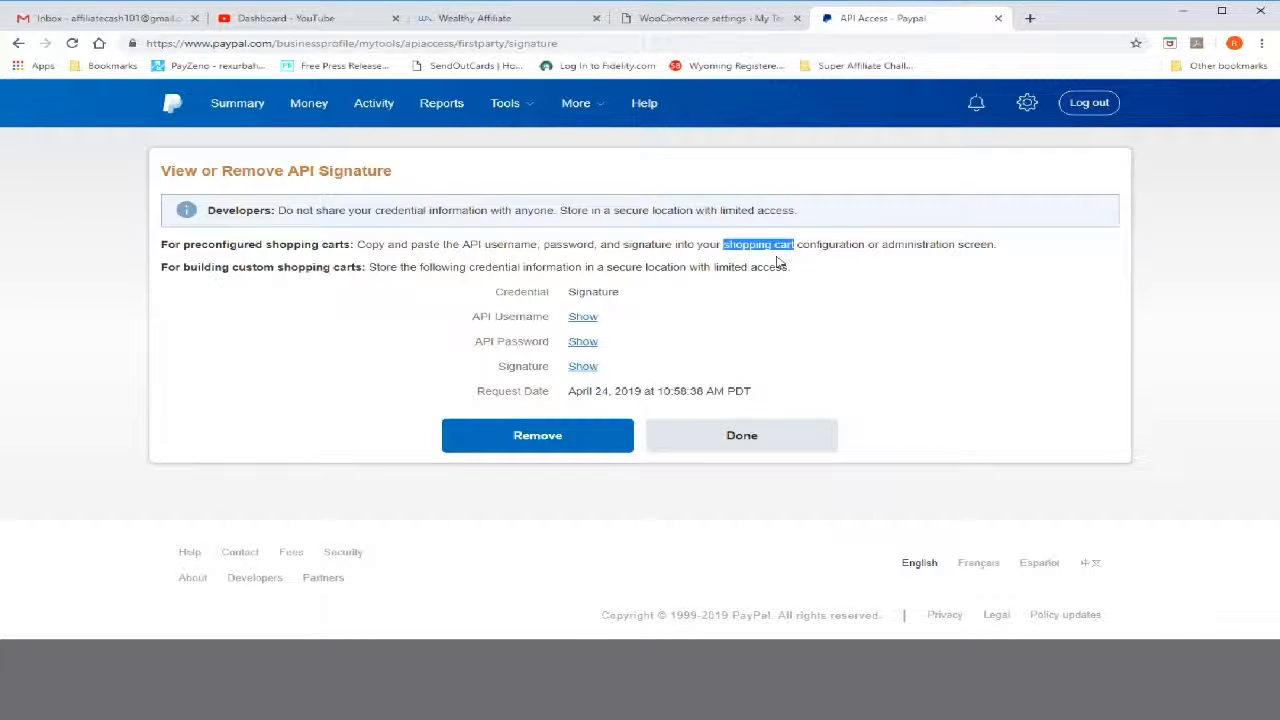
click(680, 22)
click(415, 356)
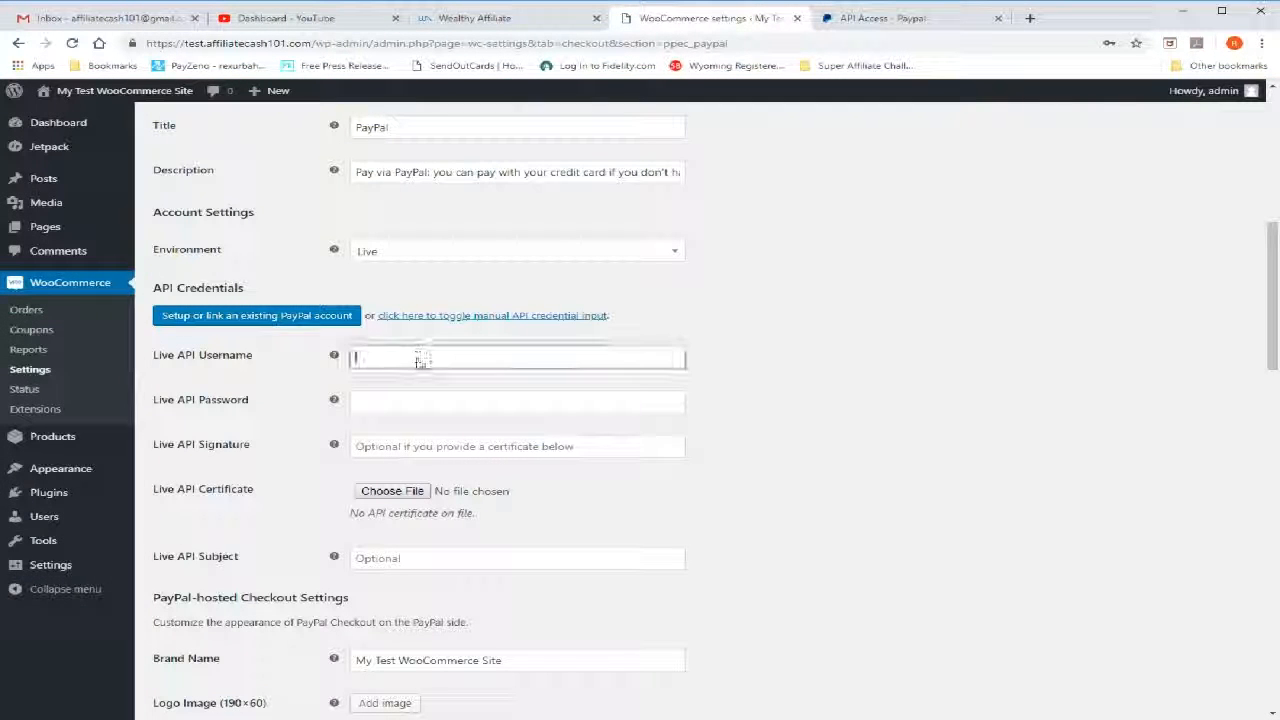
key(ctrl+v)
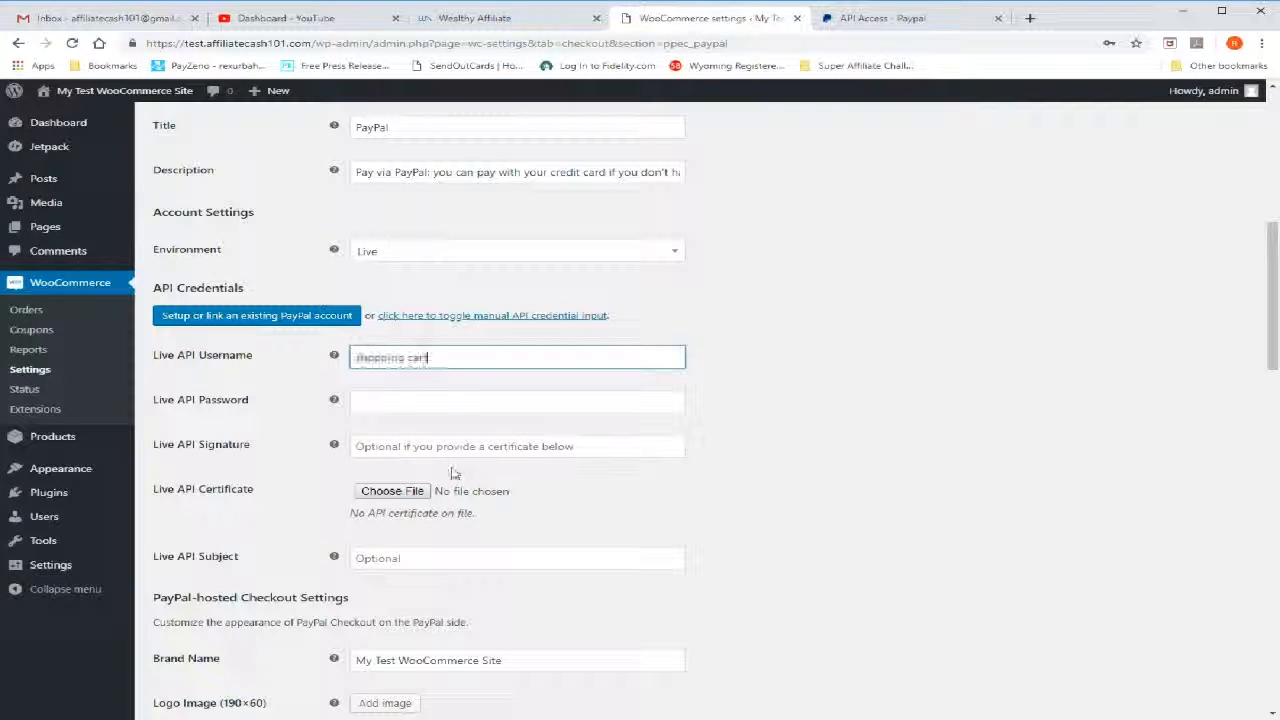
click(430, 403)
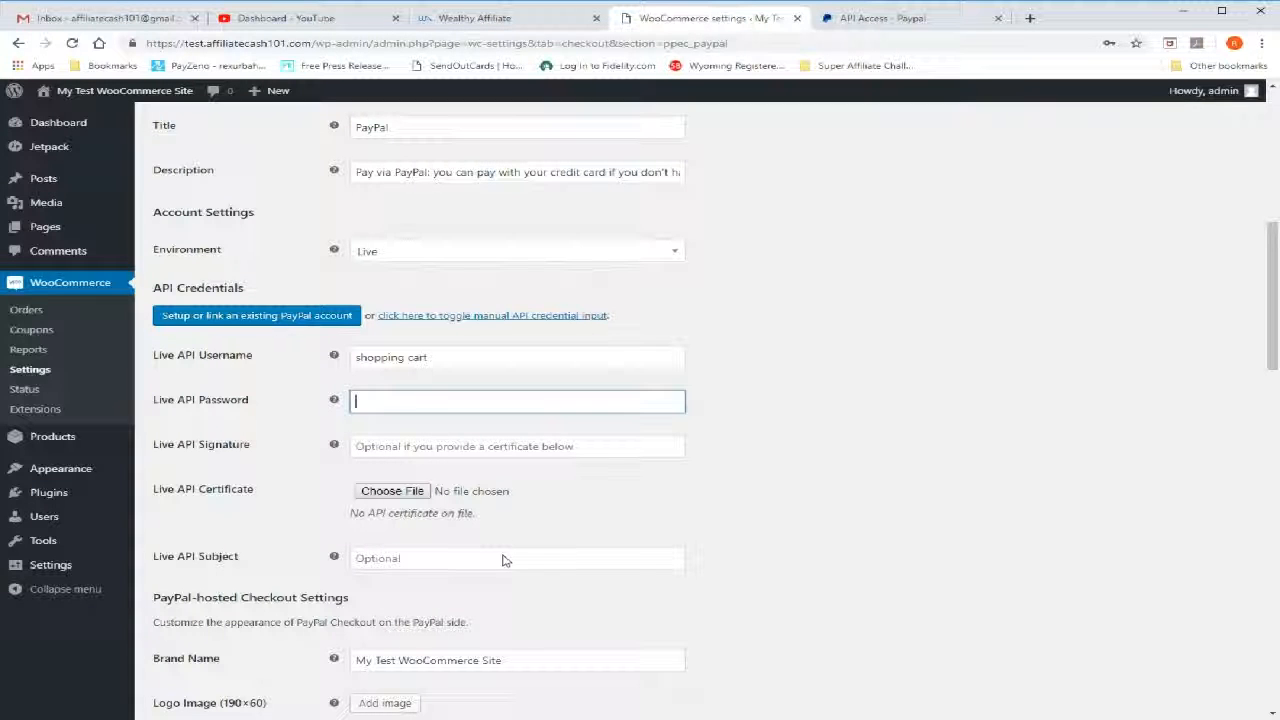
key(ctrl+v)
click(455, 450)
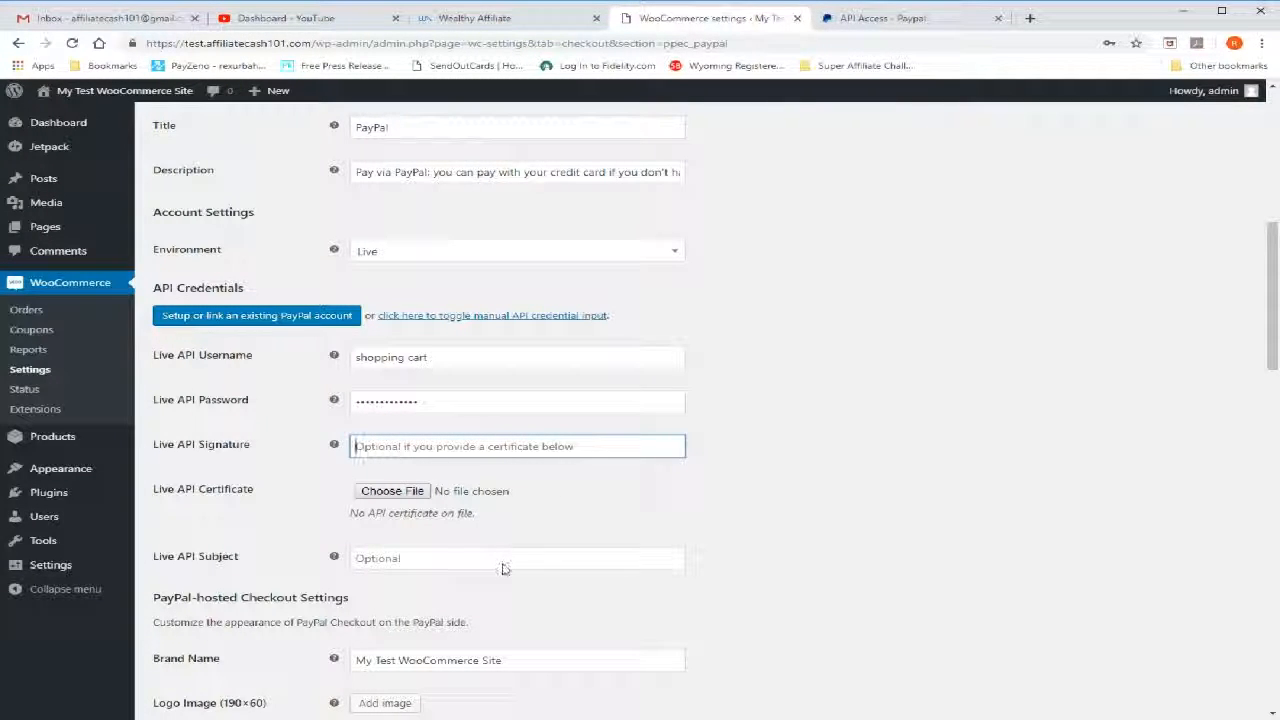
text(shopping cart)
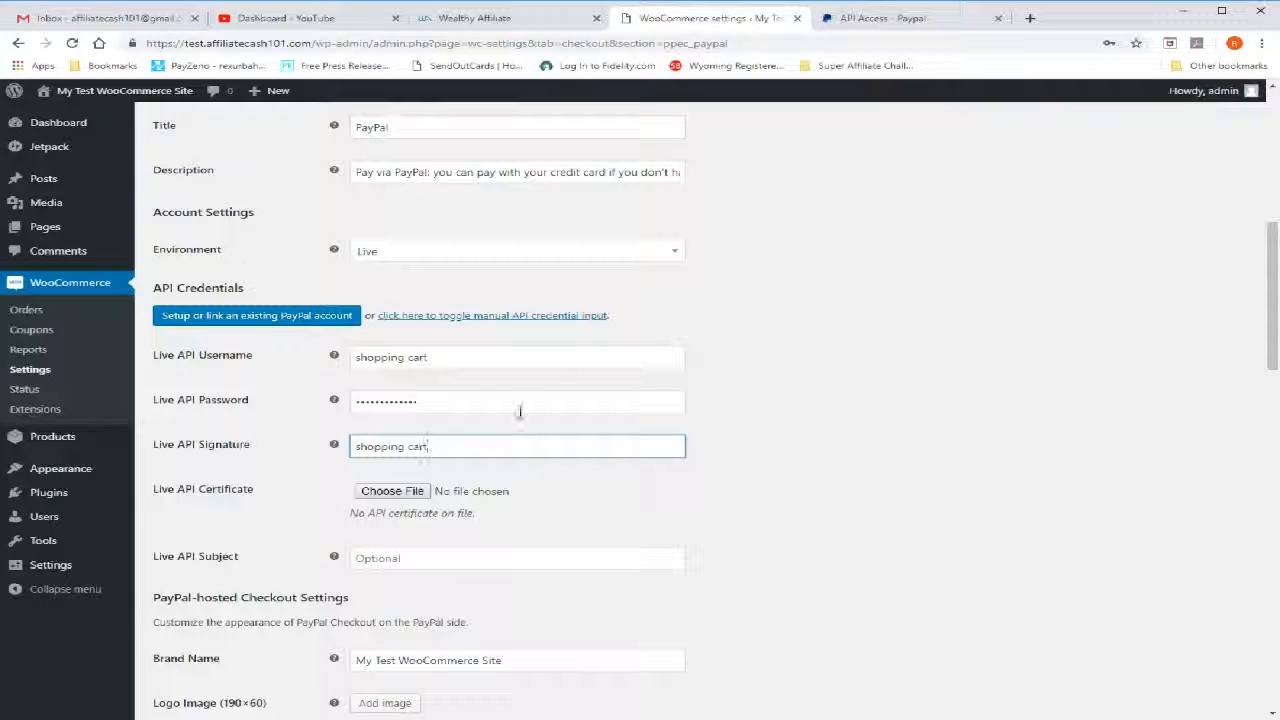
Check the API username, password and signature entries on the PayPal page and return to the WooCommerce settings
click(868, 18)
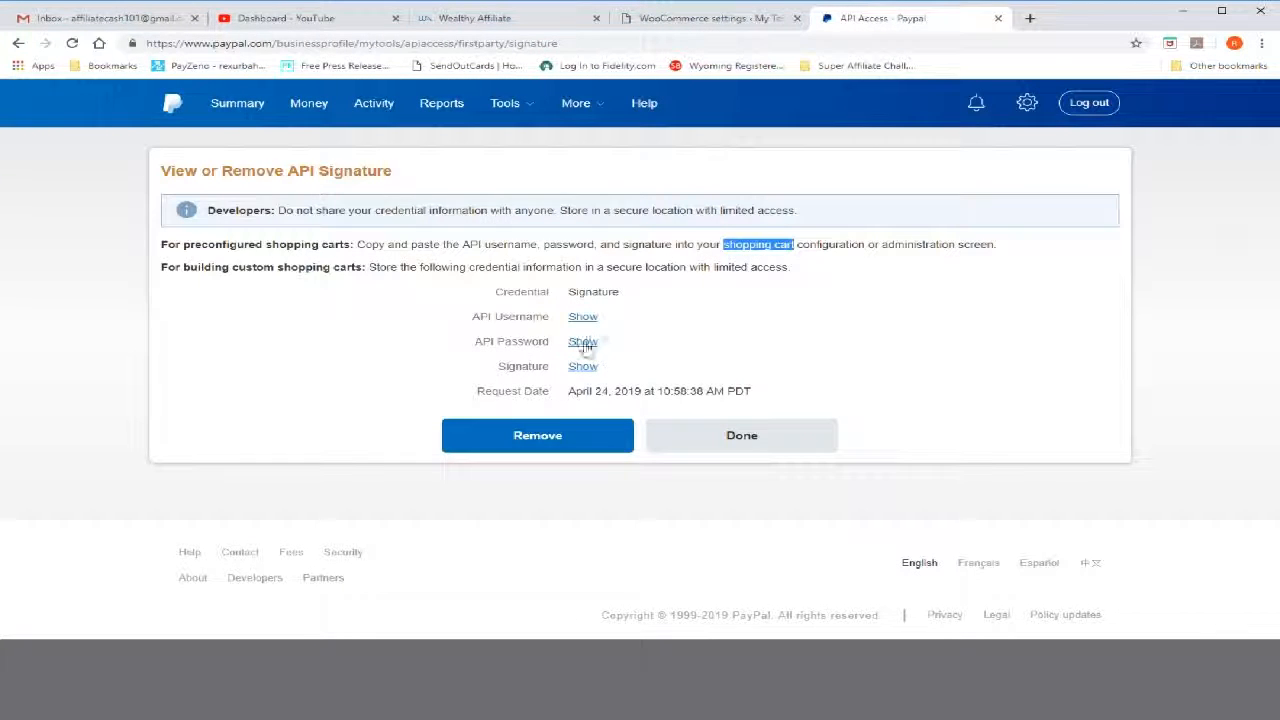
click(772, 24)
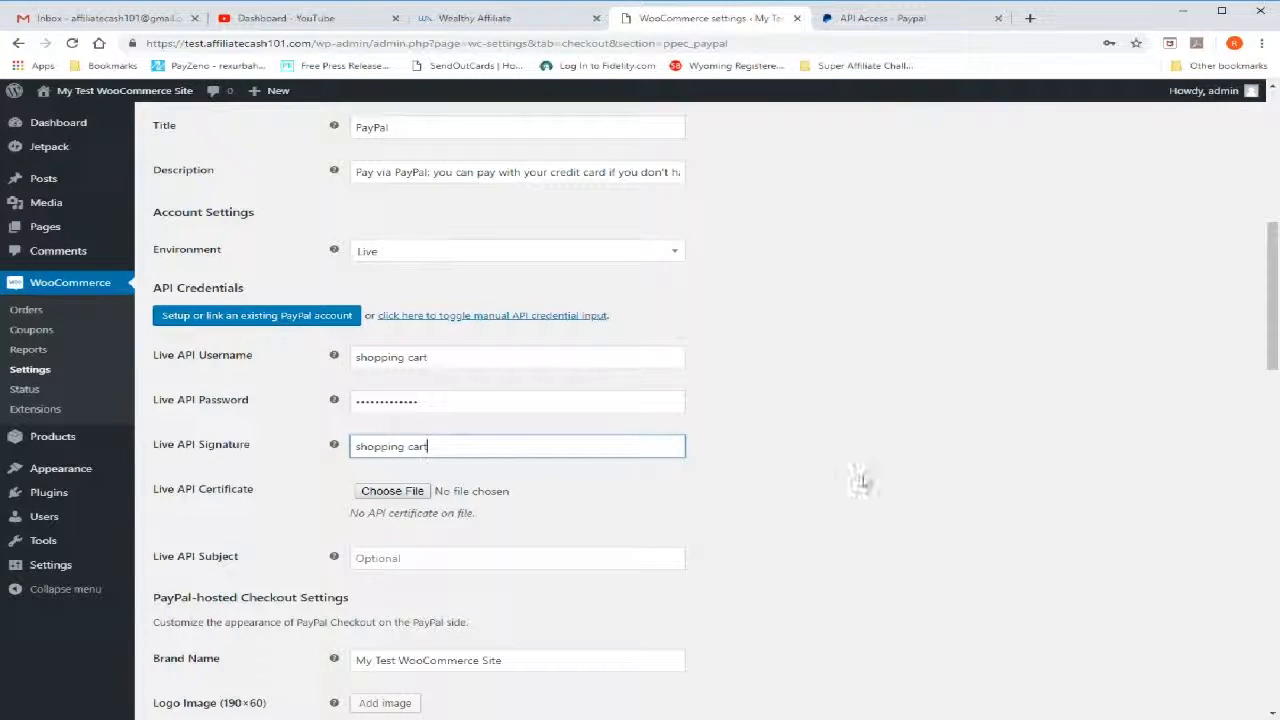
click(829, 519)
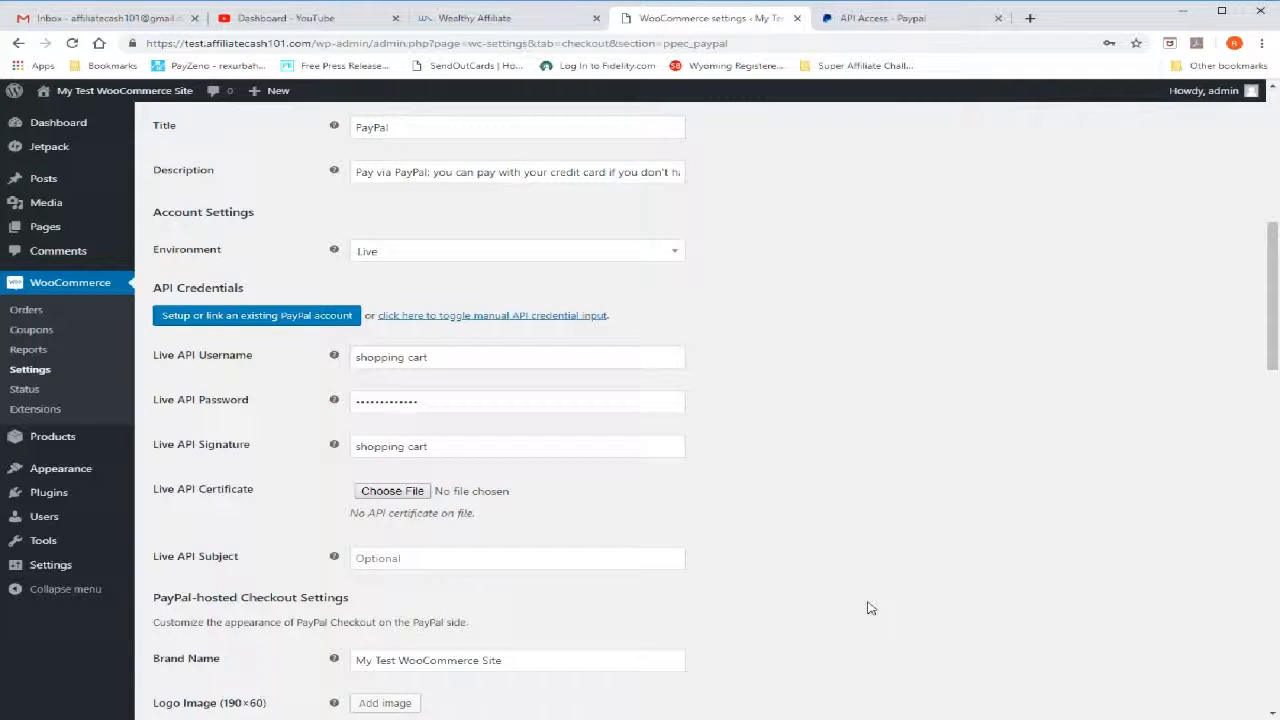
Look over the PayPal-hosted checkout settings and select the Brand Name text
scroll(866, 606, down, 3)
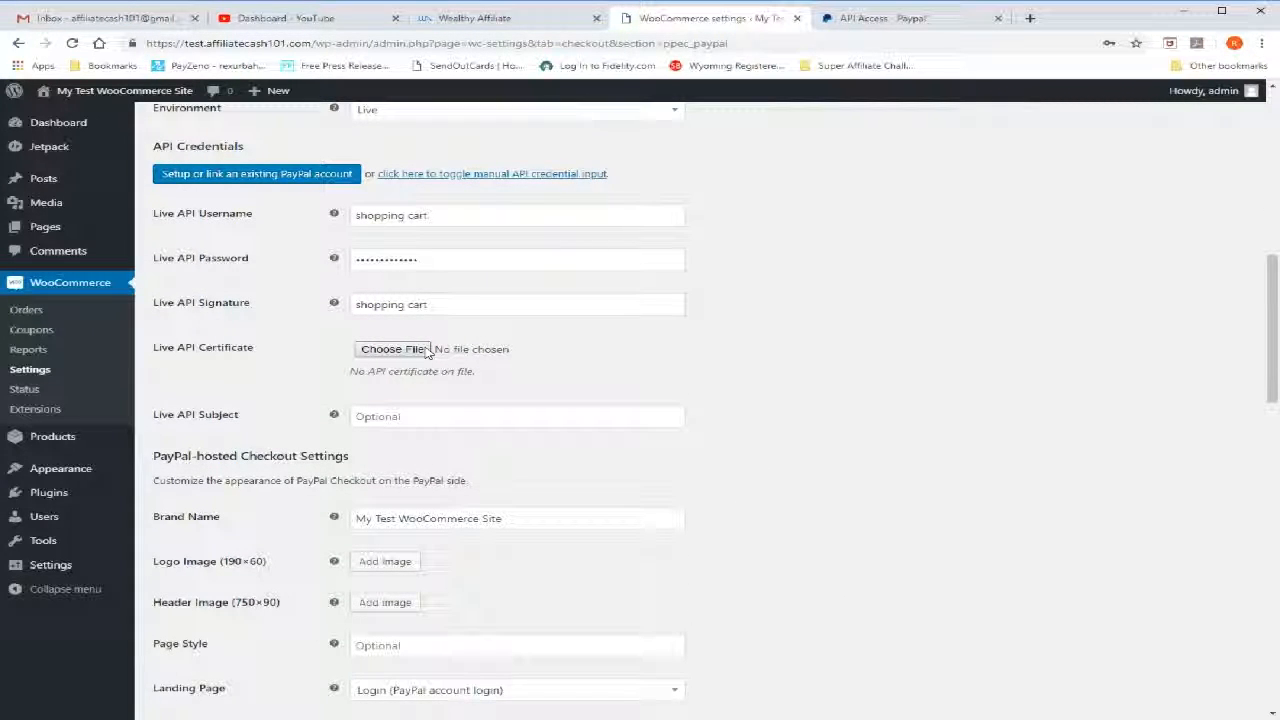
scroll(230, 495, down, 3)
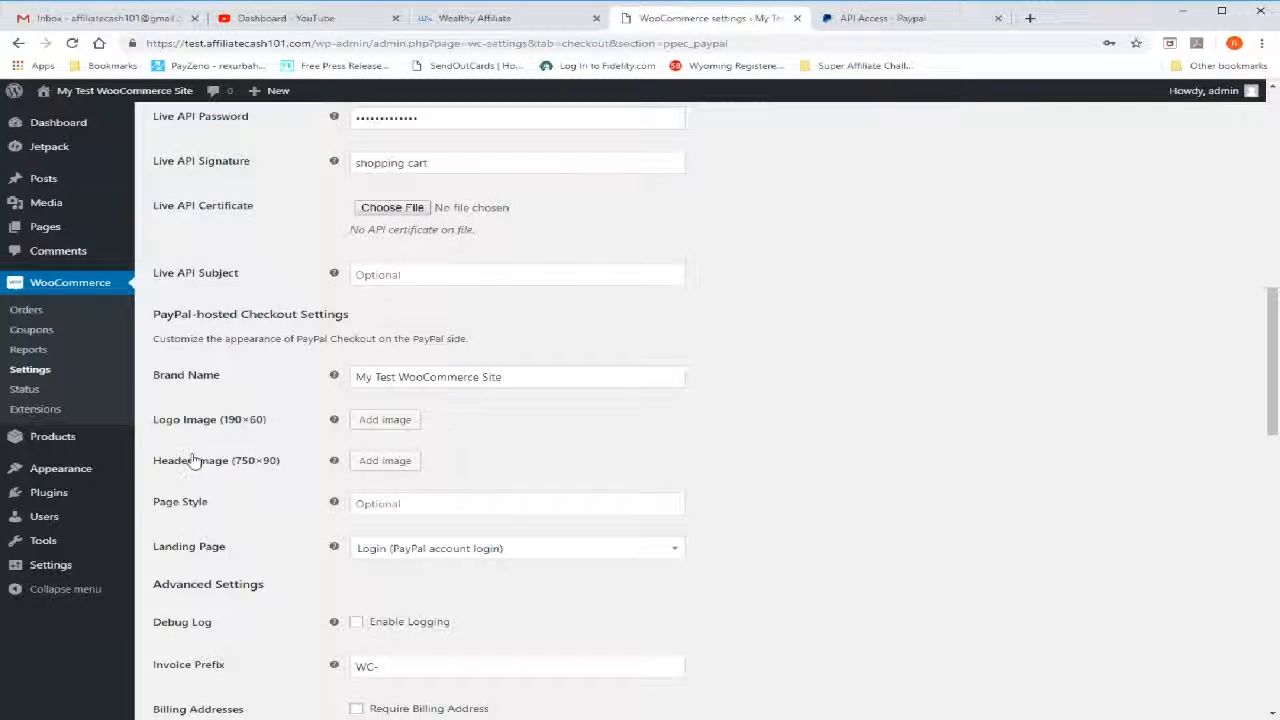
scroll(175, 422, down, 1)
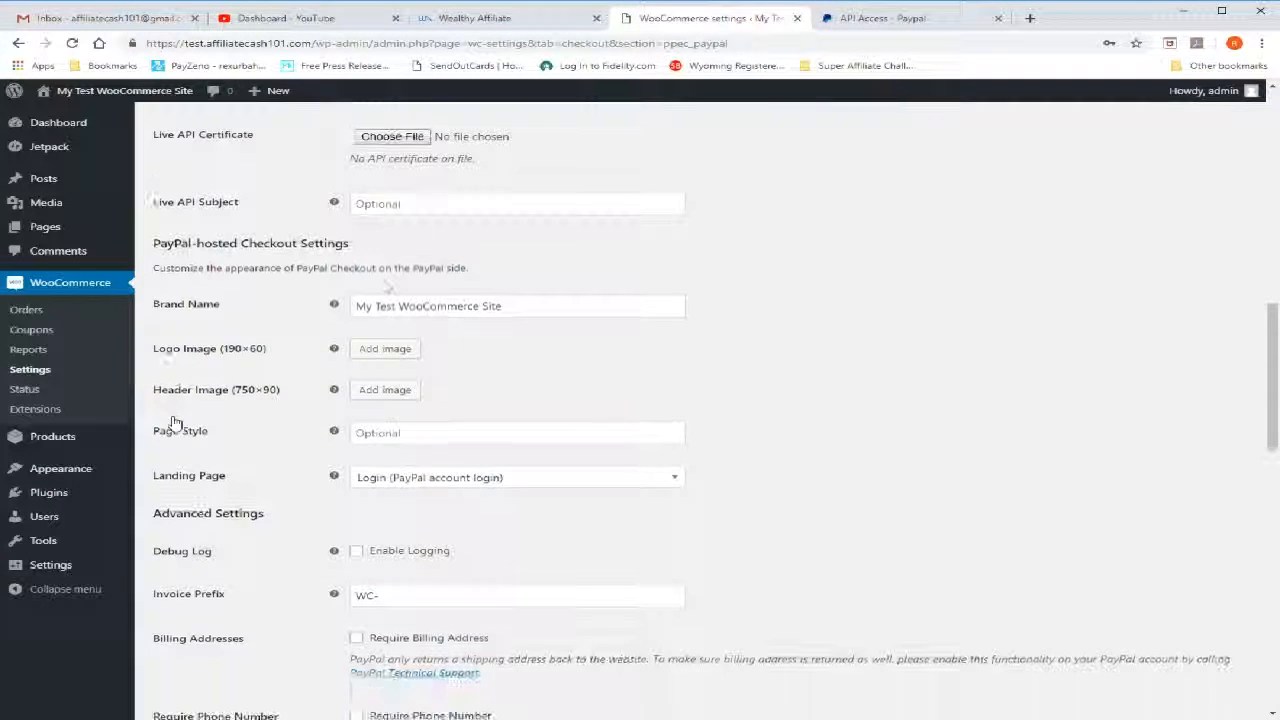
click(529, 310)
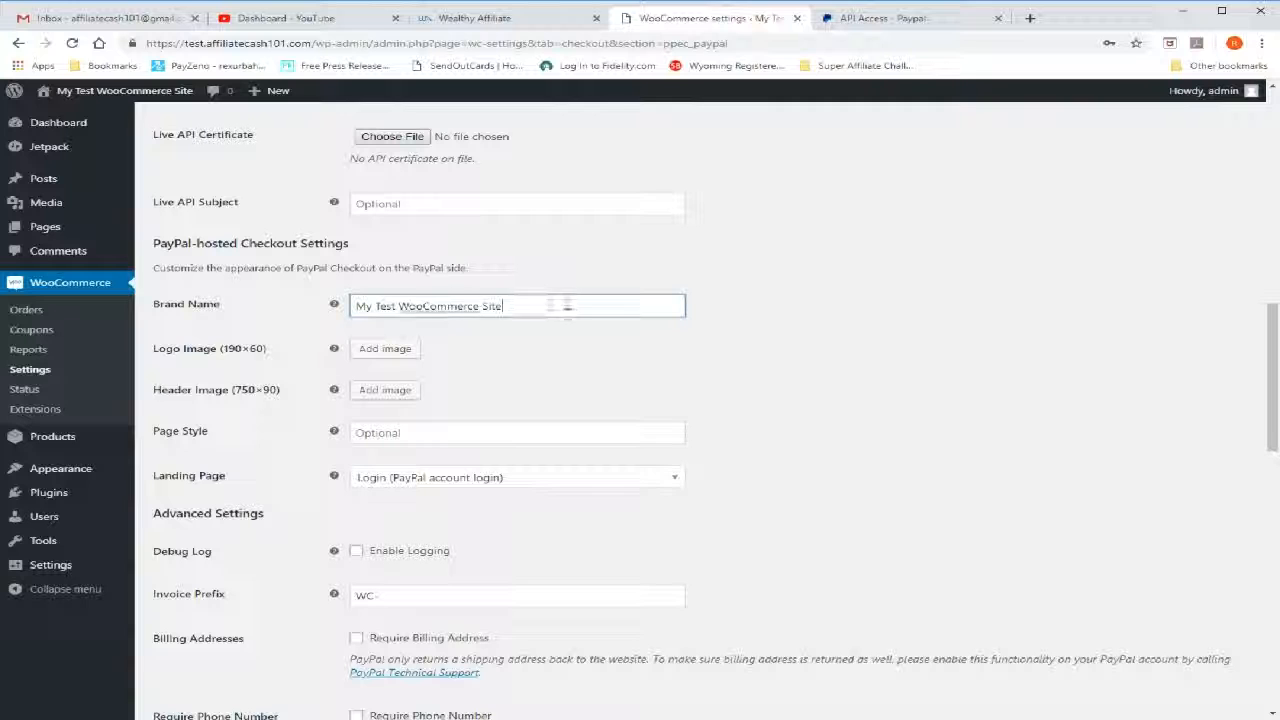
drag(507, 305, 306, 305)
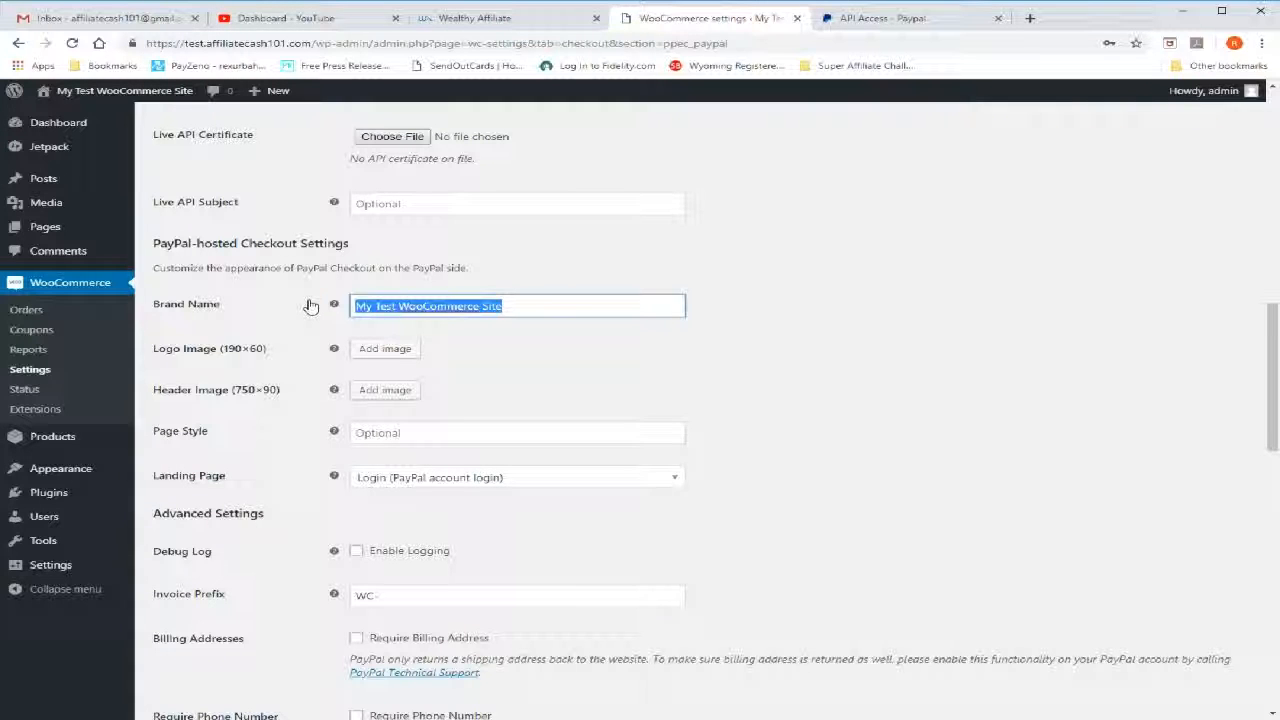
Change the Brand Name for the PayPal-hosted checkout to My Digital Stuff
text(My Di)
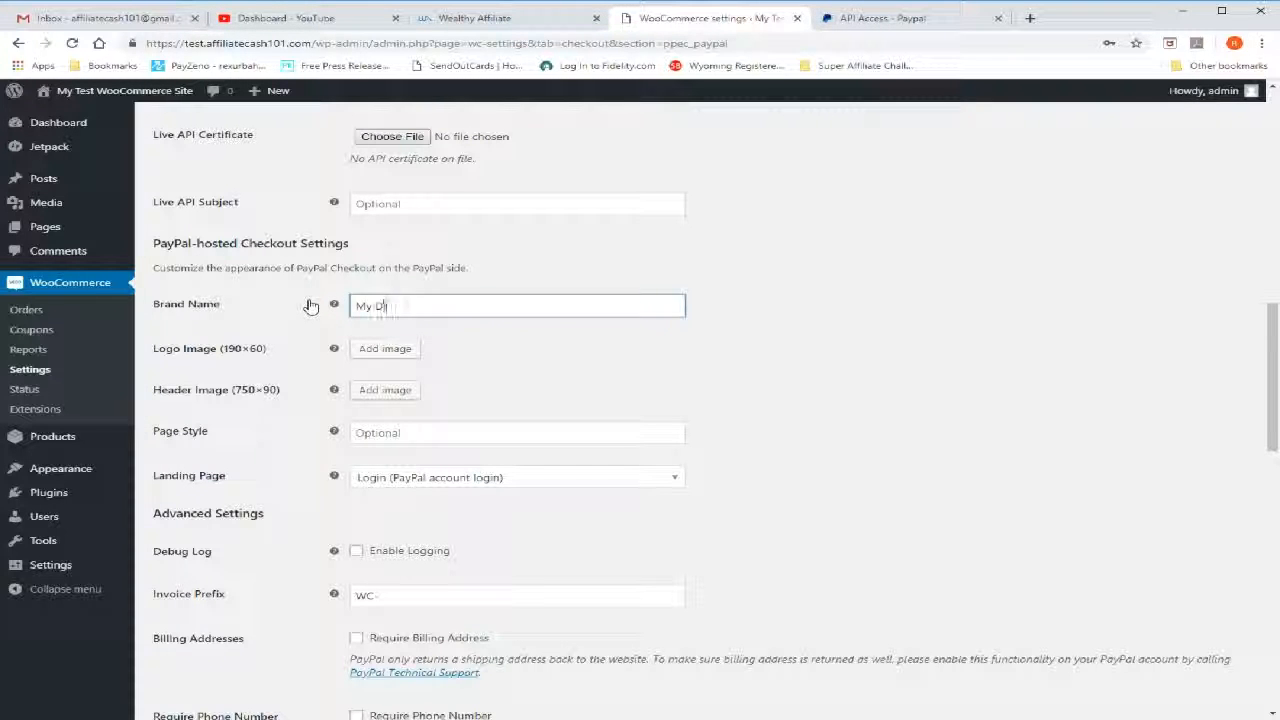
text(tal Stuff)
Upload AC101.png and use it as the Logo Image for the PayPal-hosted checkout
click(402, 352)
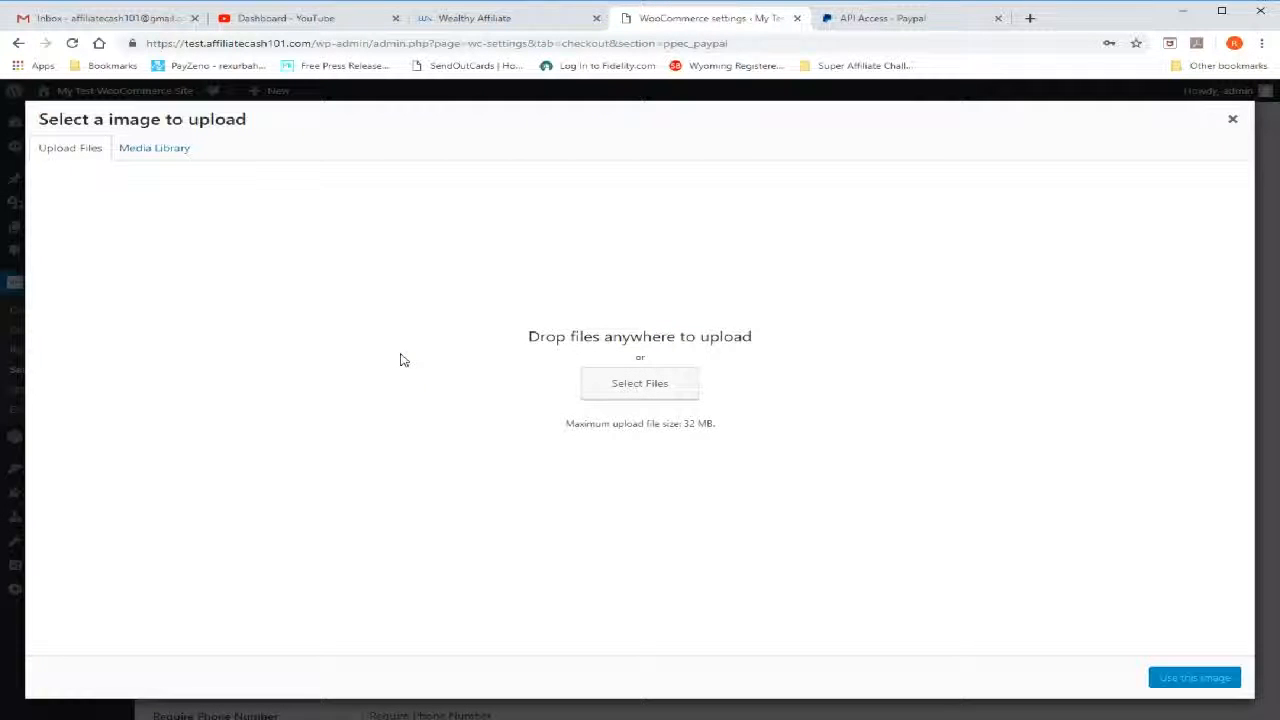
click(634, 390)
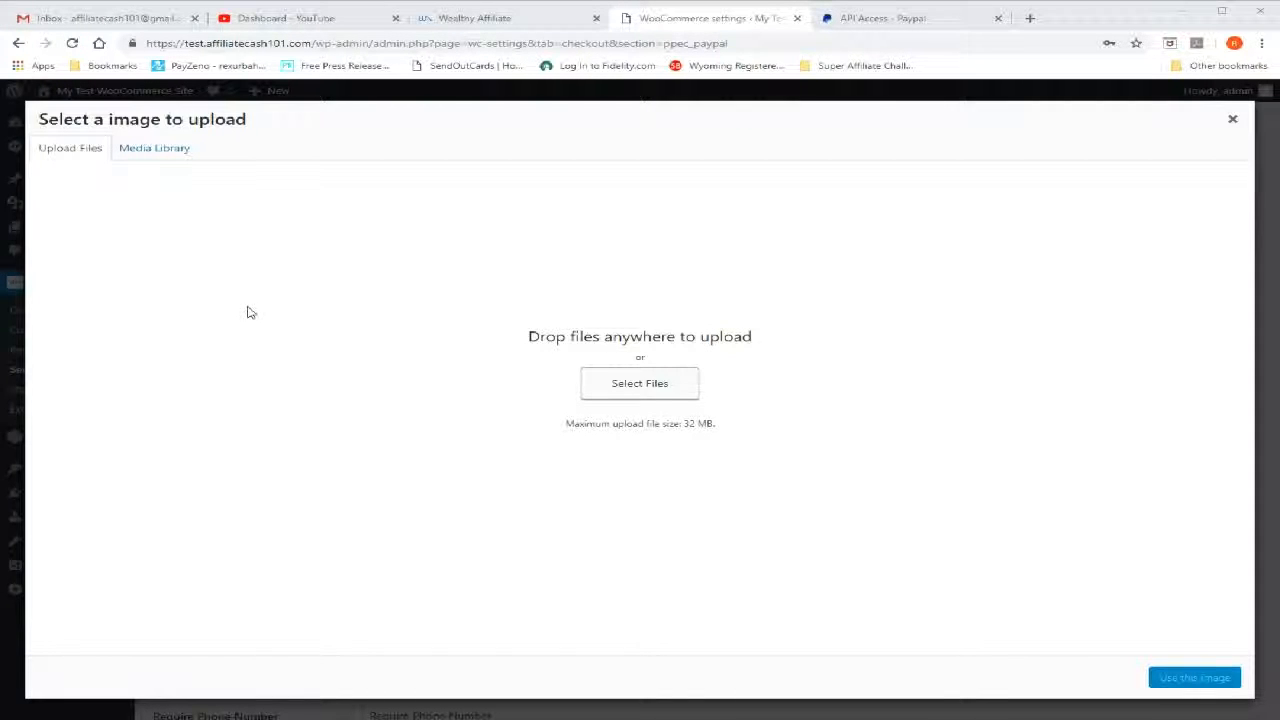
click(990, 648)
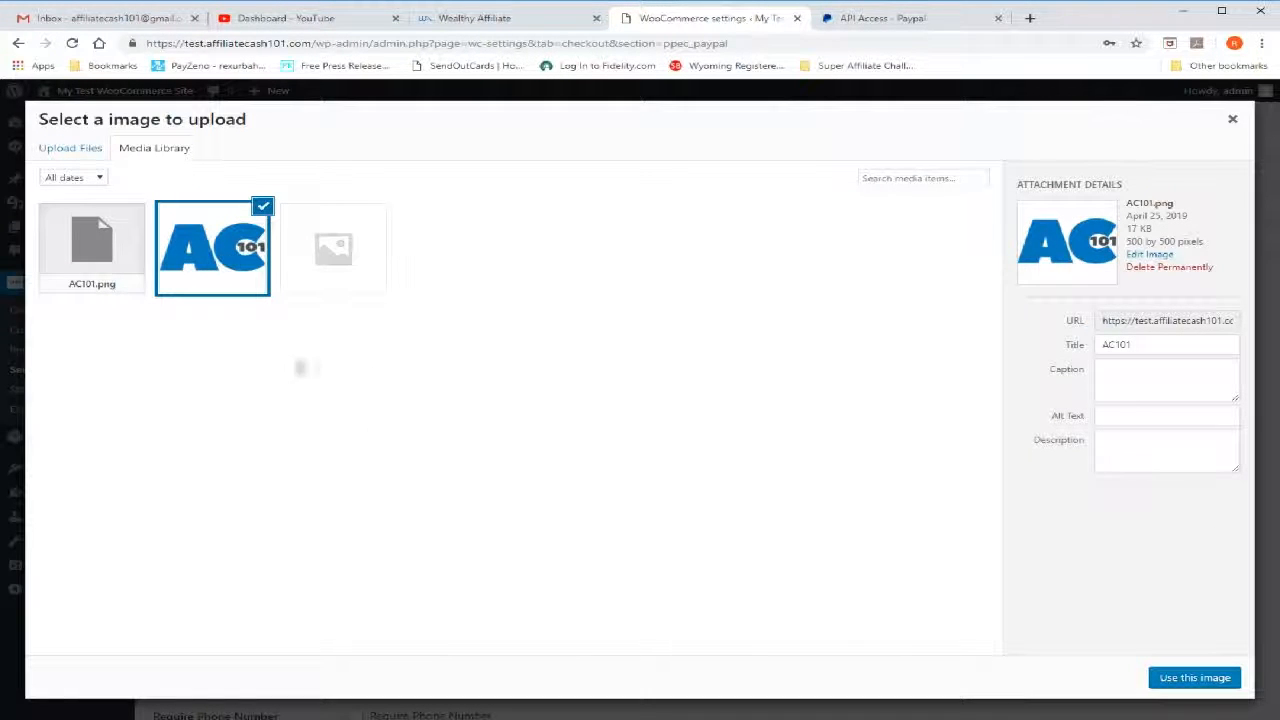
click(1180, 684)
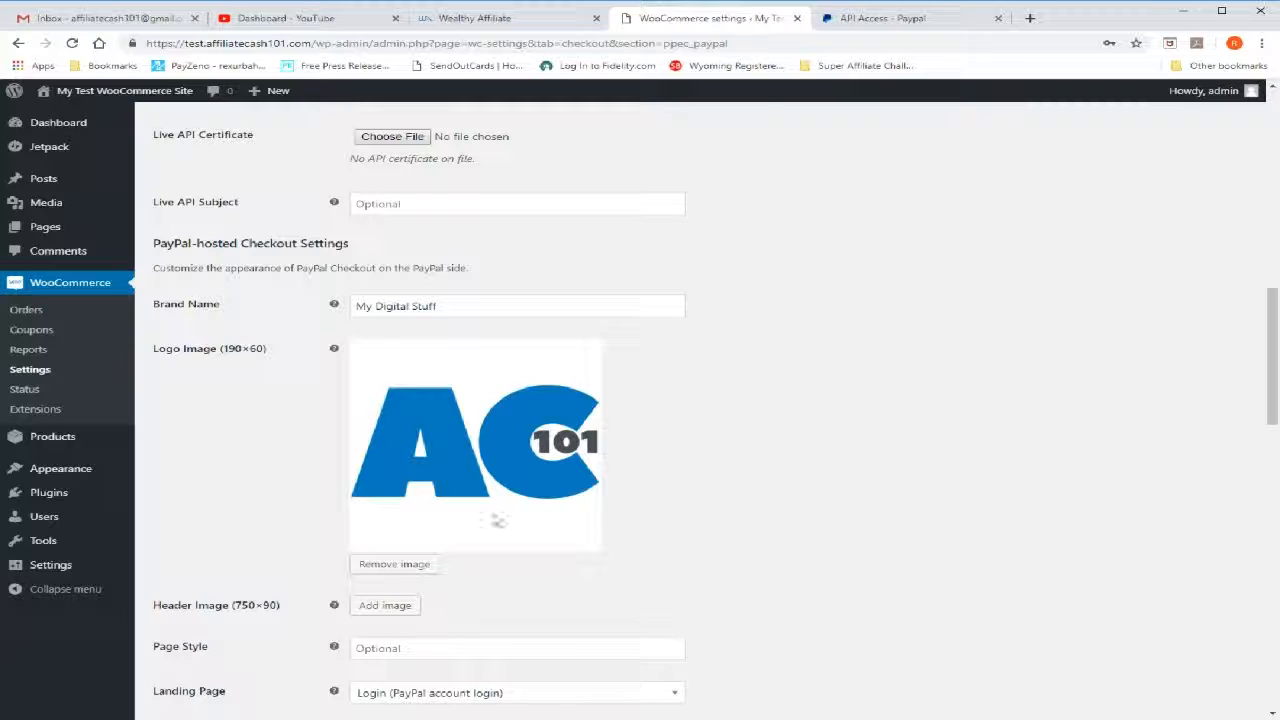
Look over the remaining PayPal-hosted checkout options and the Advanced Settings, including the Invoice Prefix
scroll(697, 519, down, 3)
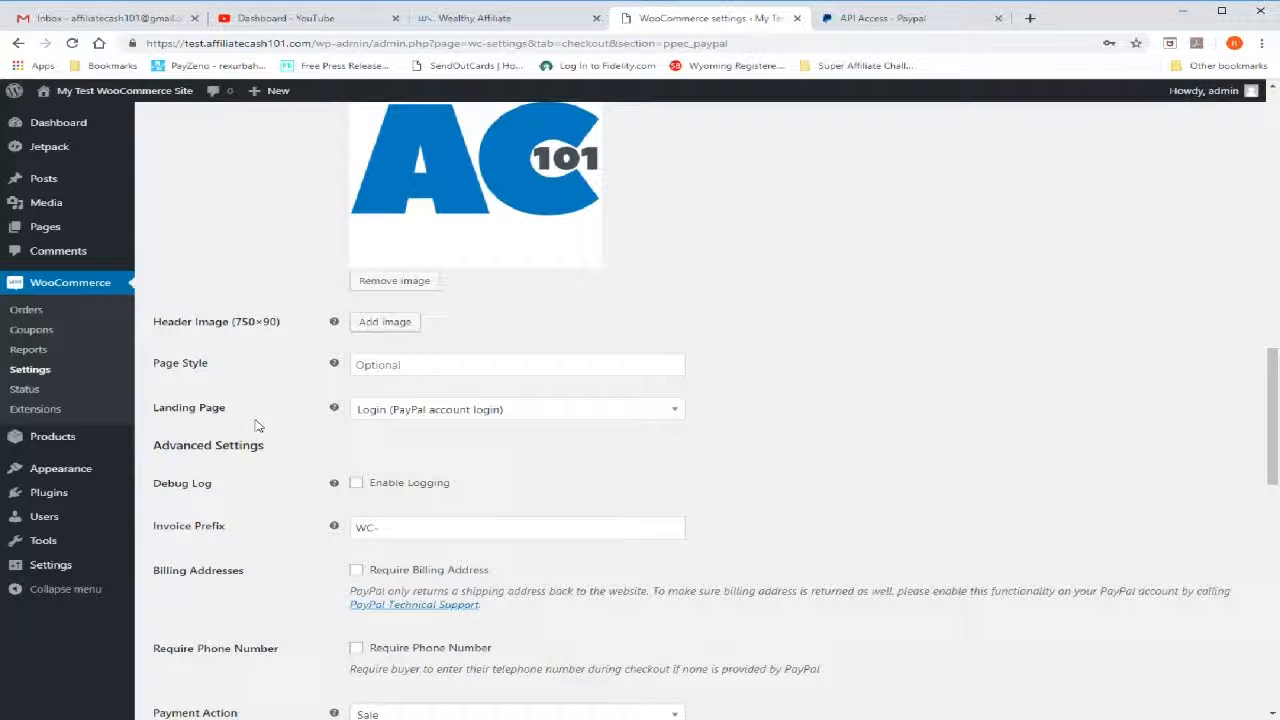
scroll(258, 427, down, 2)
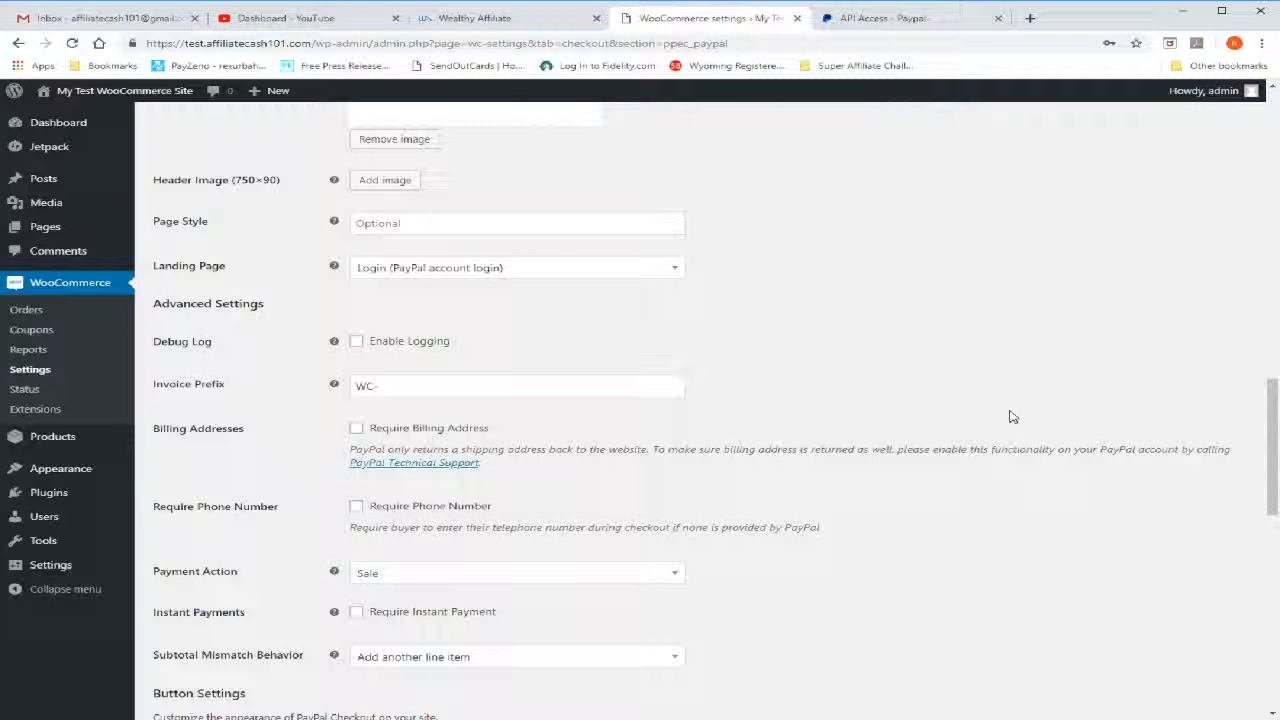
scroll(270, 370, down, 1)
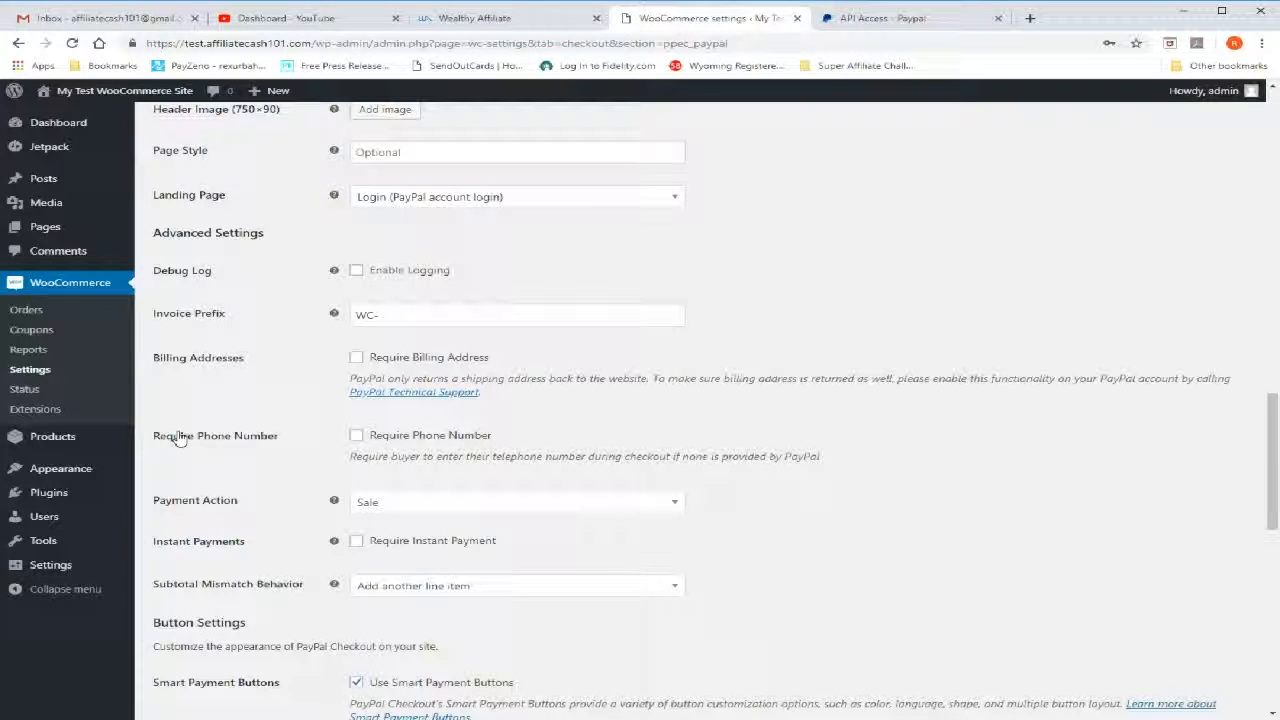
scroll(175, 432, down, 1)
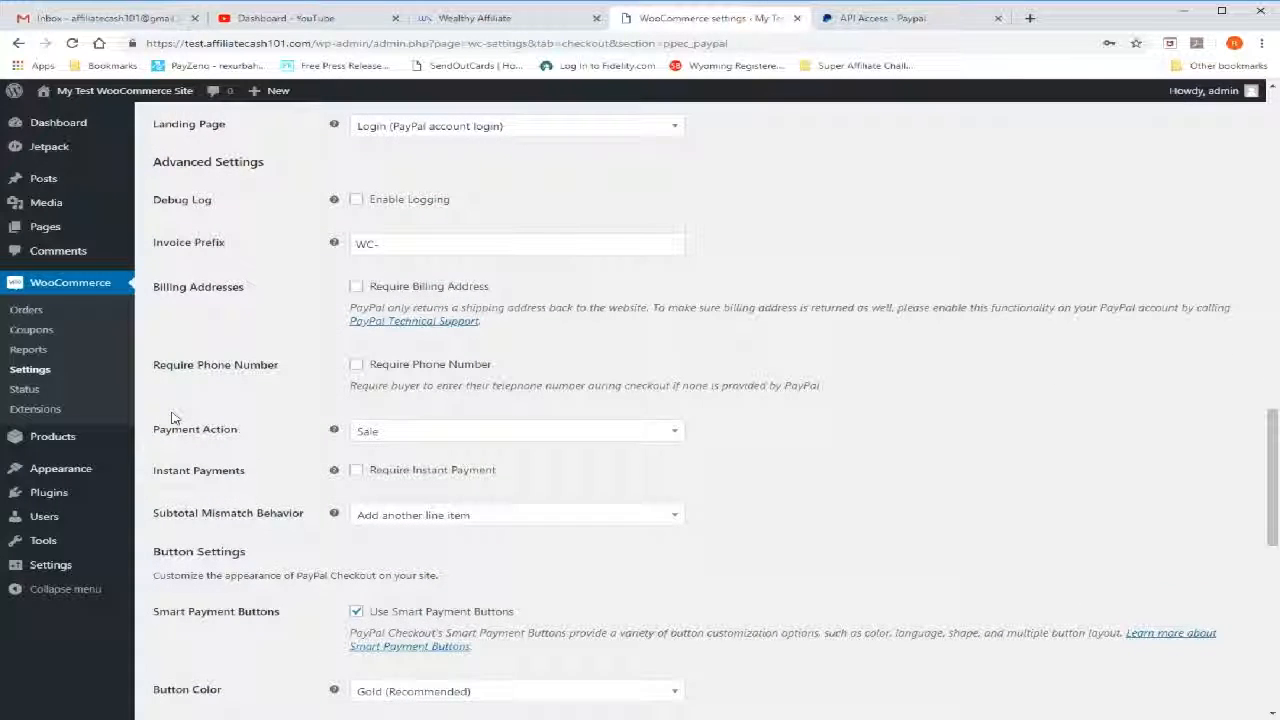
scroll(172, 418, down, 1)
scroll(172, 418, up, 1)
drag(390, 245, 282, 248)
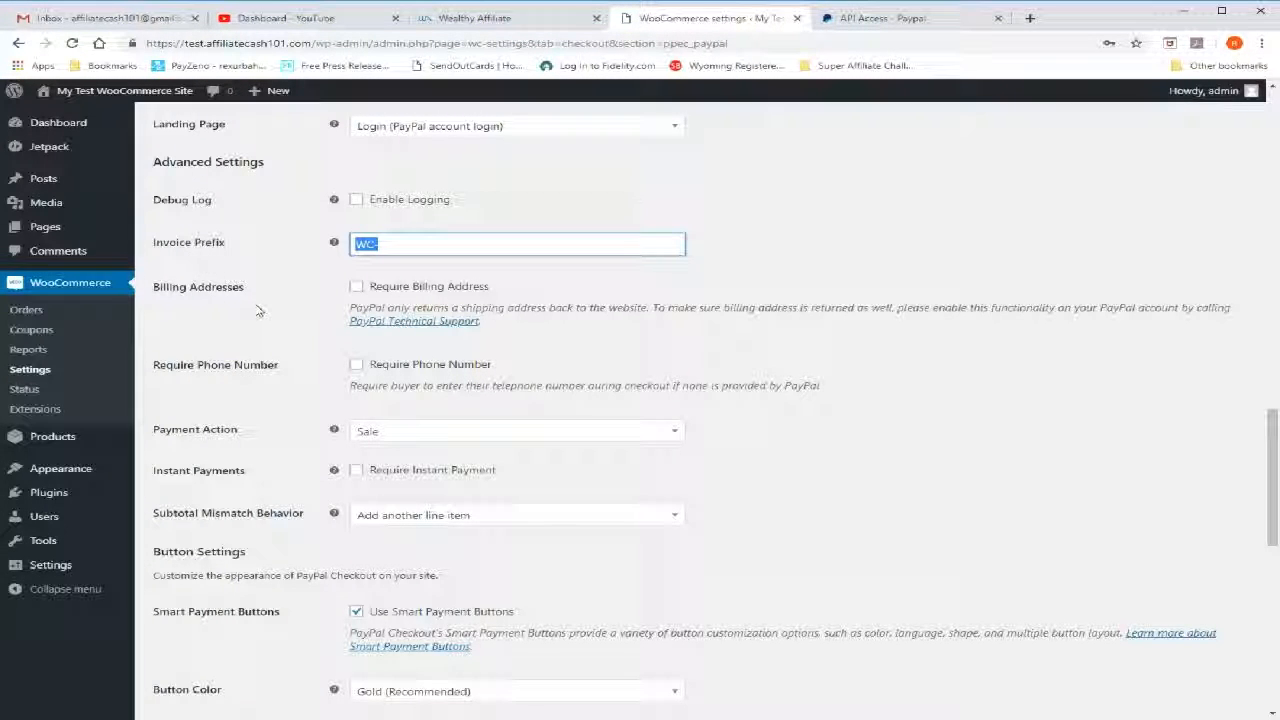
click(378, 245)
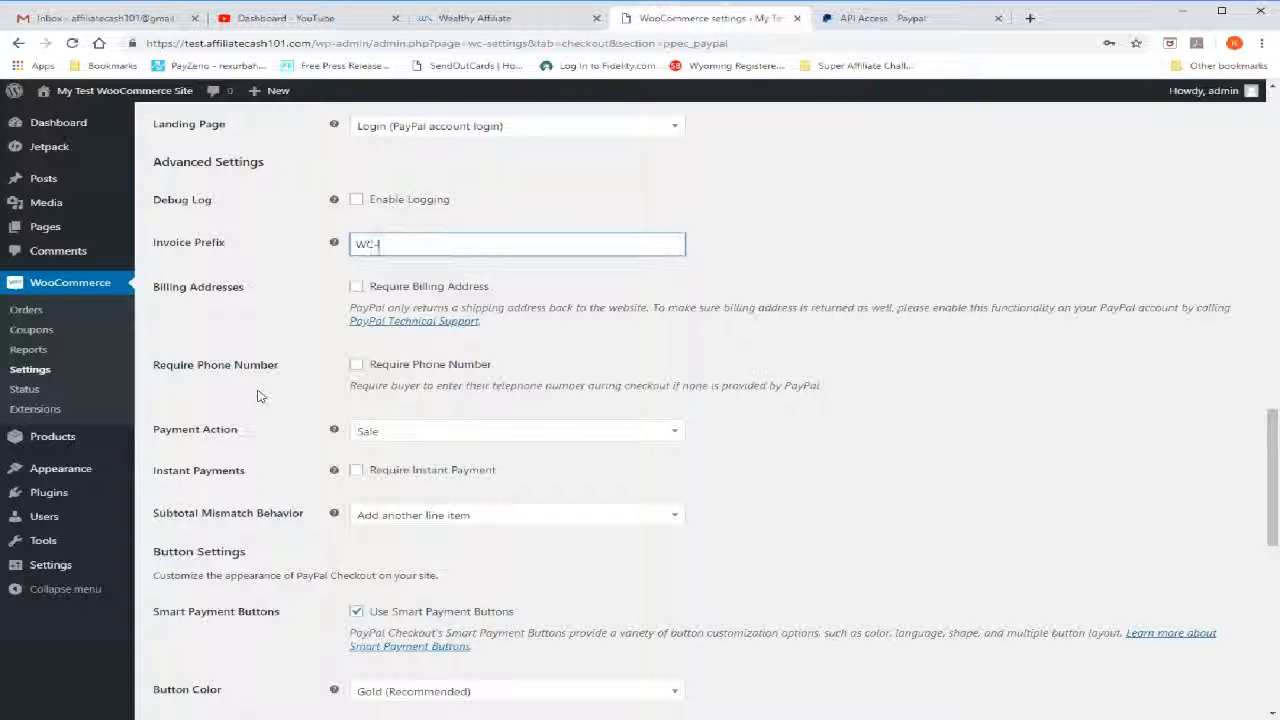
Require both a billing address and a phone number in the PayPal Checkout Advanced Settings
scroll(257, 394, down, 1)
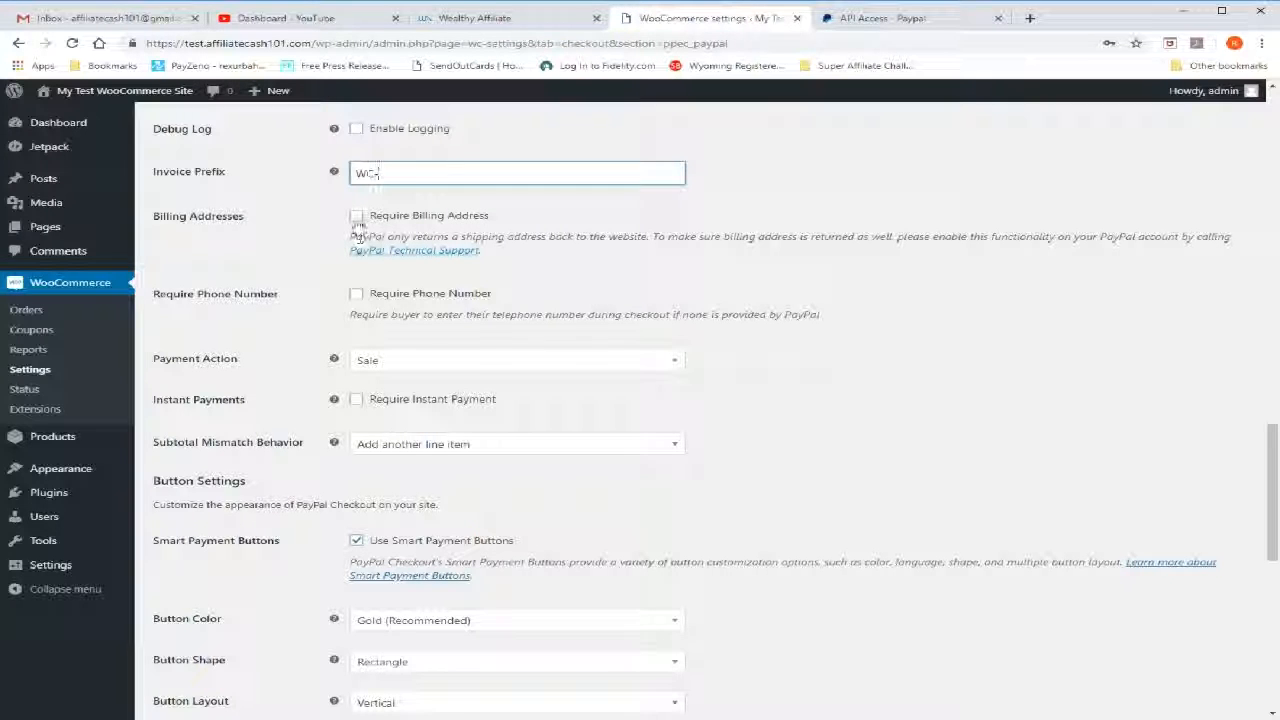
click(372, 218)
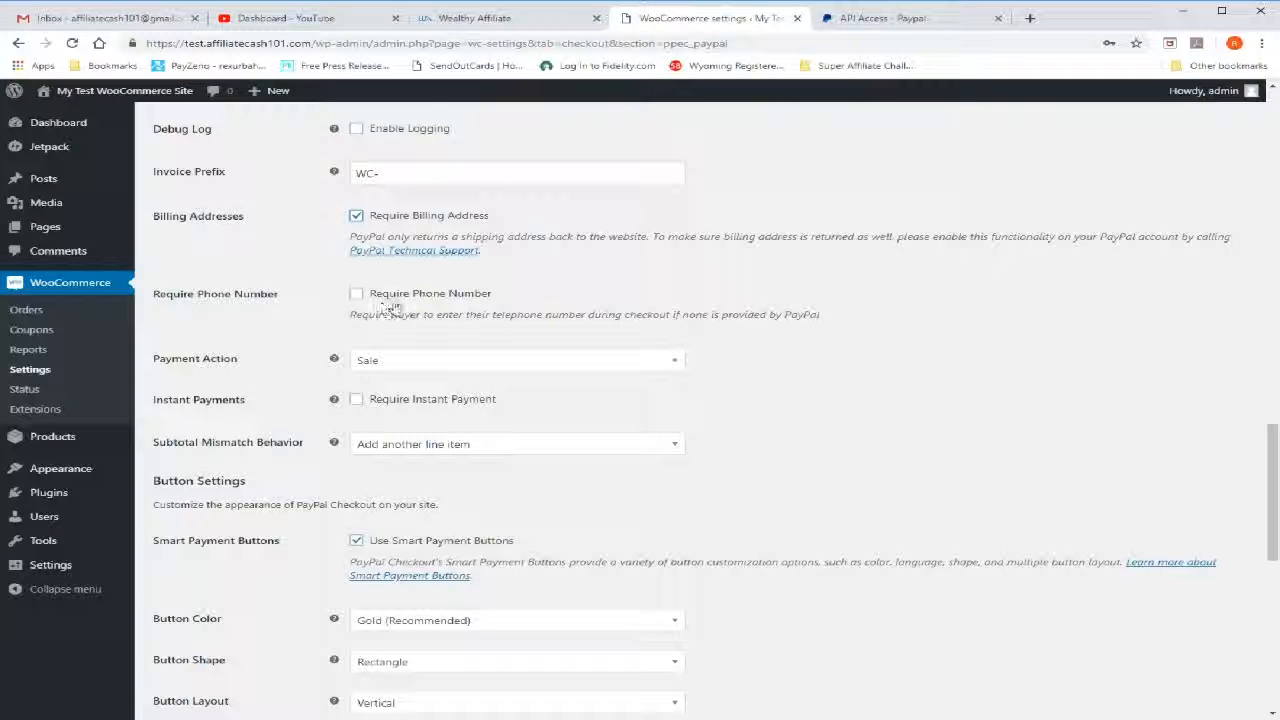
click(356, 295)
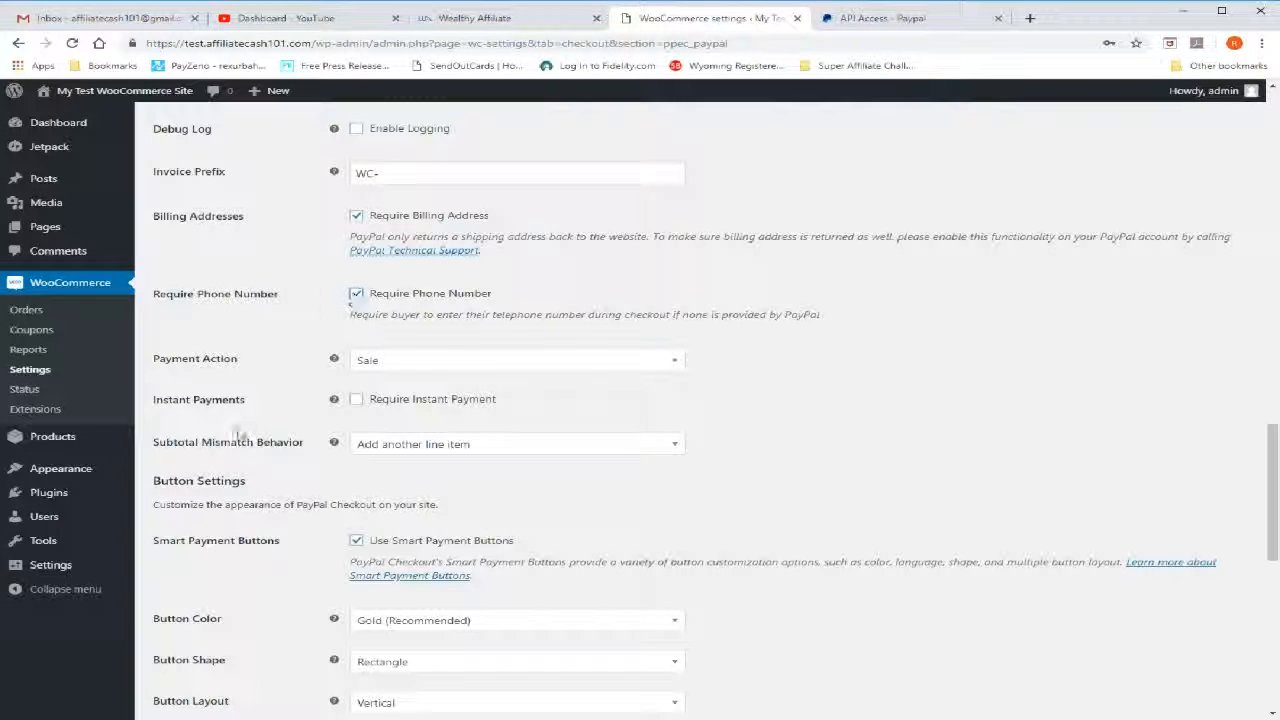
Review the button, mini-cart, single product and regular checkout settings, and save the PayPal Checkout settings
scroll(240, 436, down, 3)
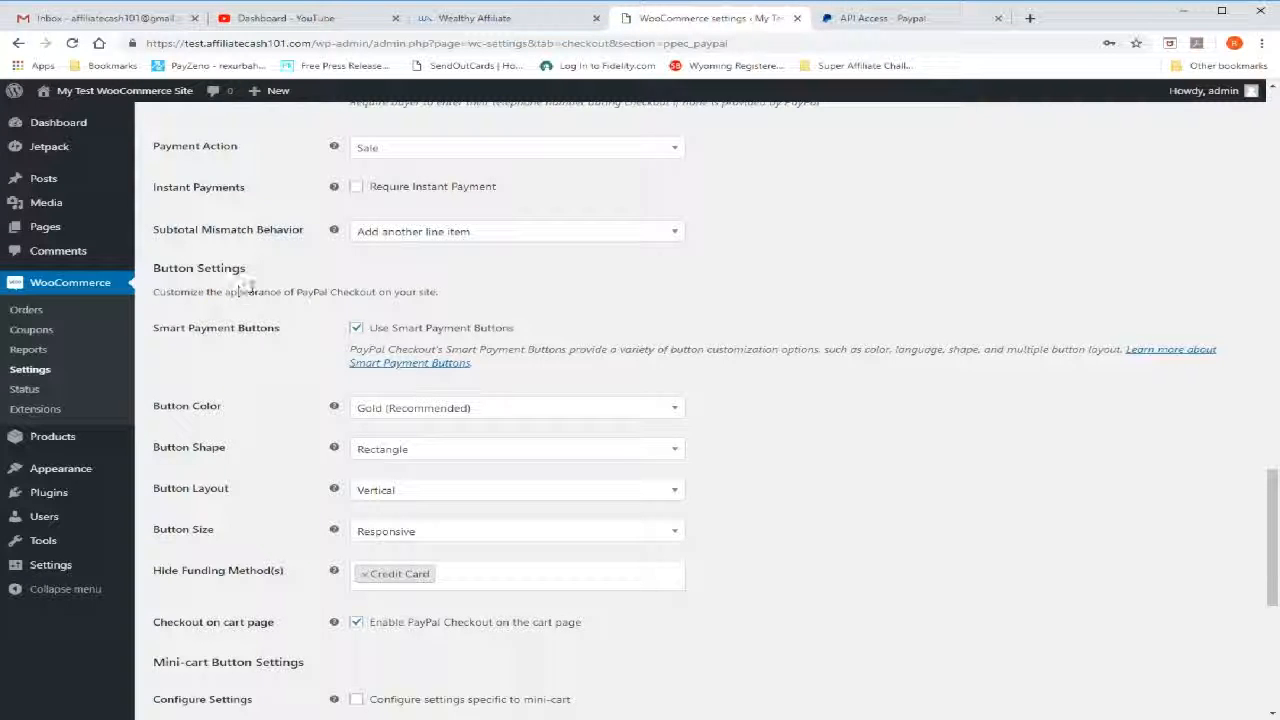
scroll(247, 288, down, 2)
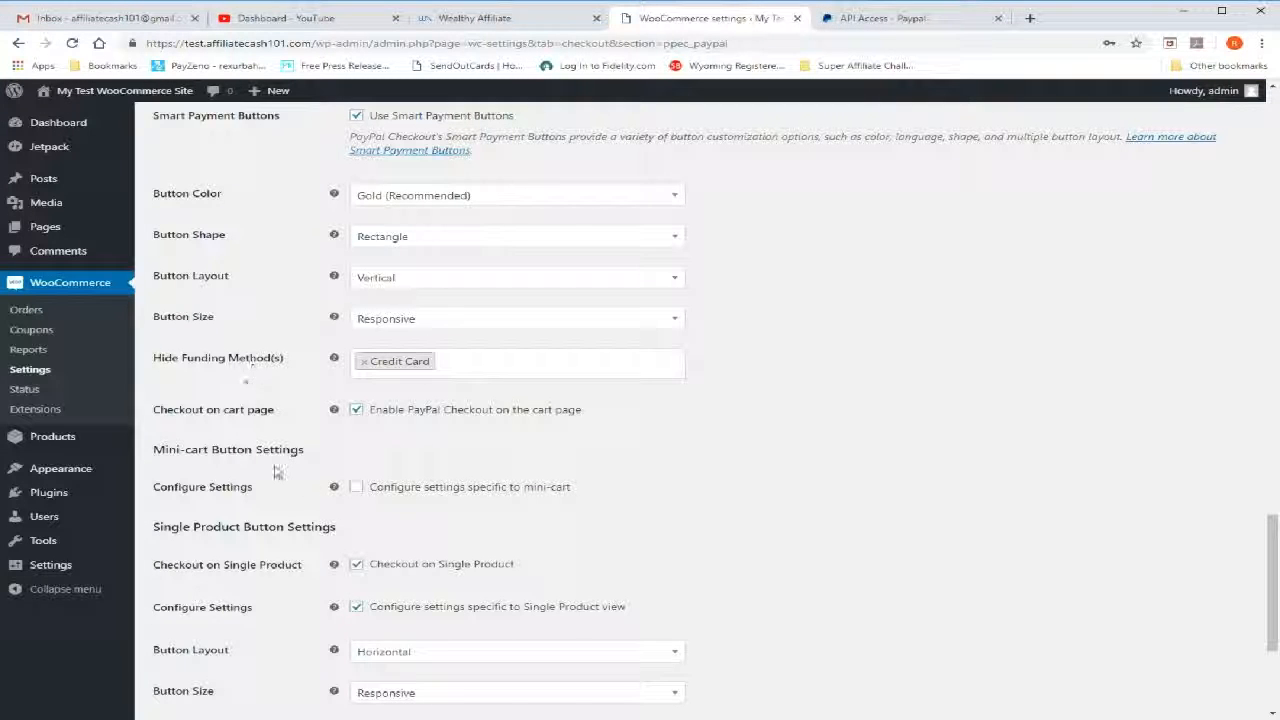
scroll(184, 445, down, 2)
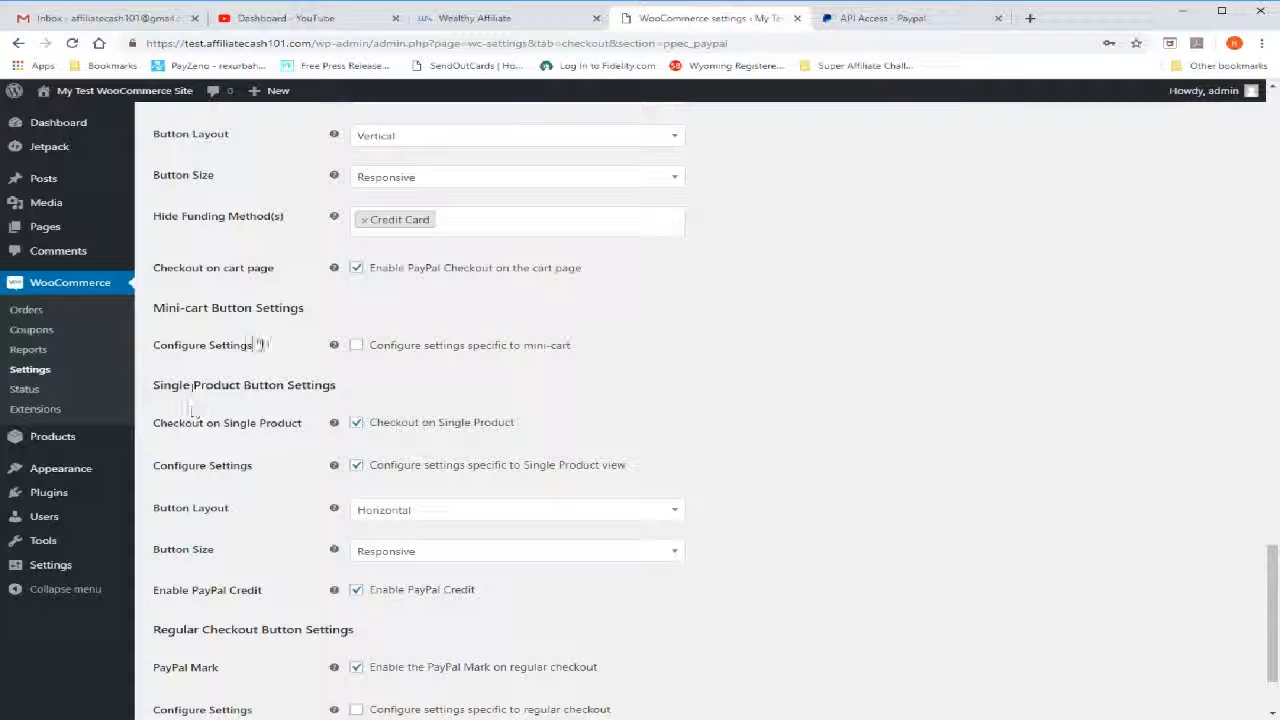
scroll(245, 335, down, 2)
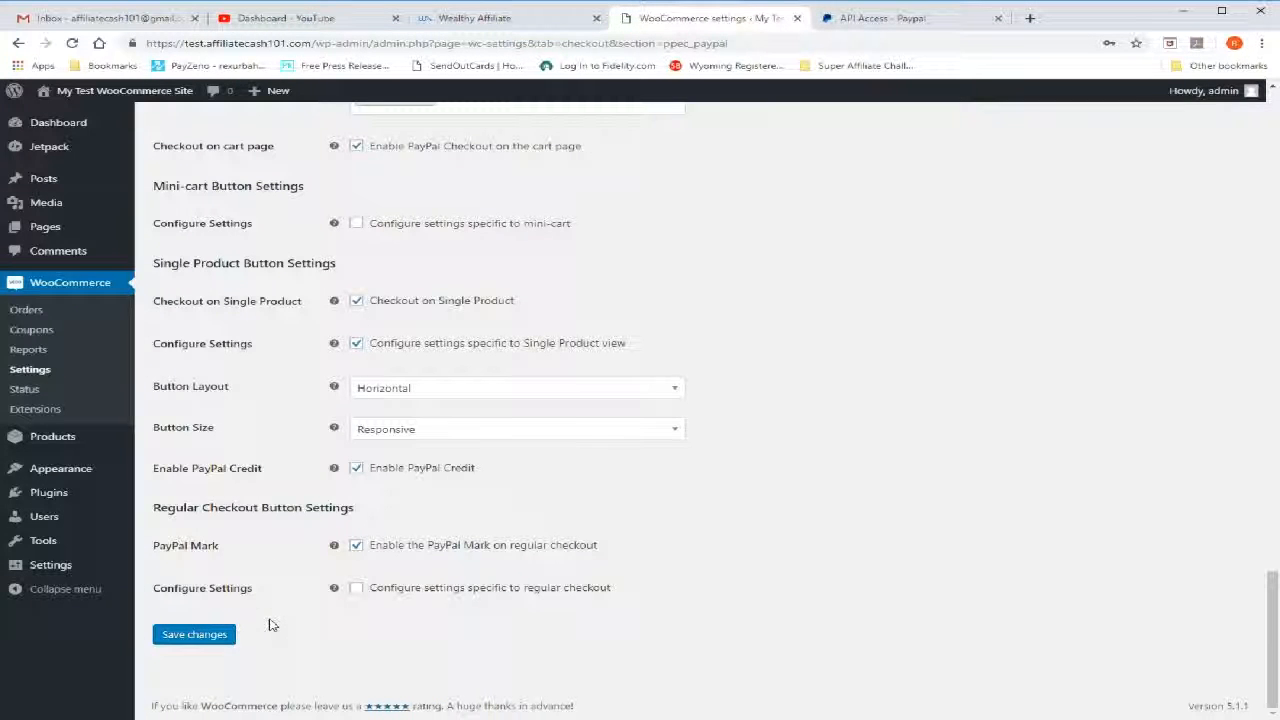
click(214, 635)
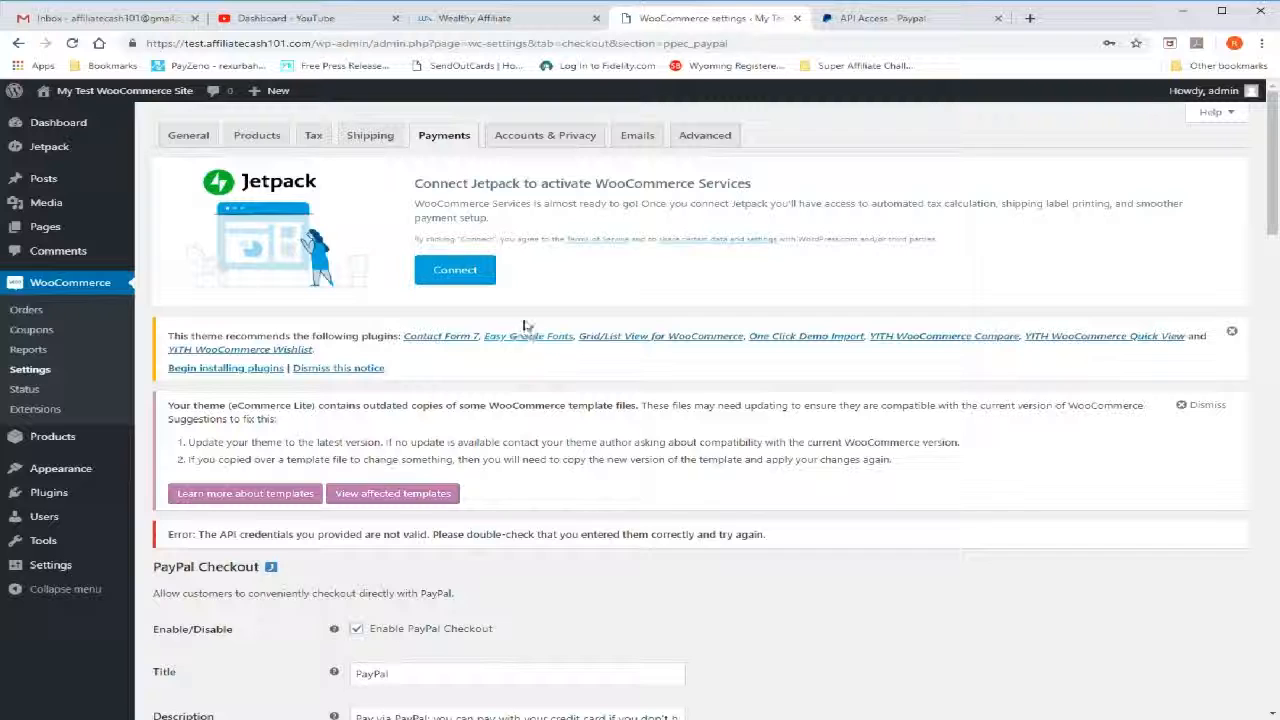
Review the Accounts & Privacy settings from guest checkout through personal data retention and save them
click(569, 140)
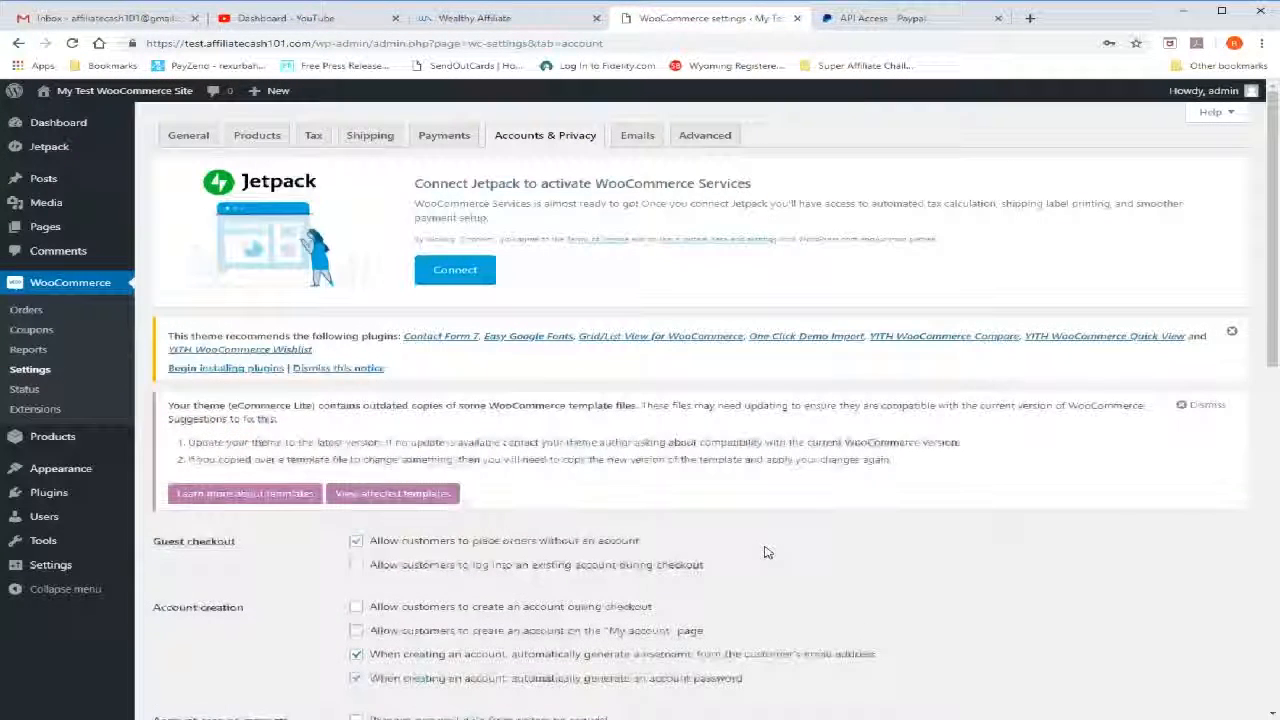
scroll(932, 503, down, 2)
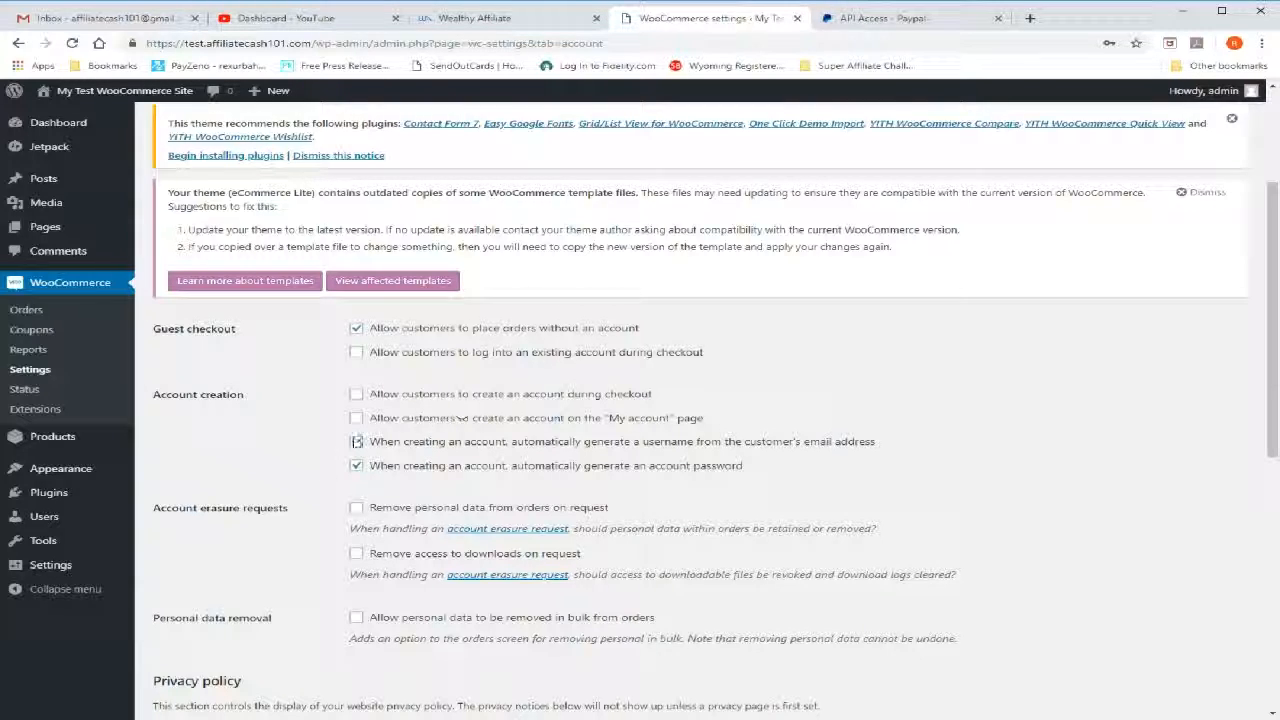
scroll(286, 460, down, 1)
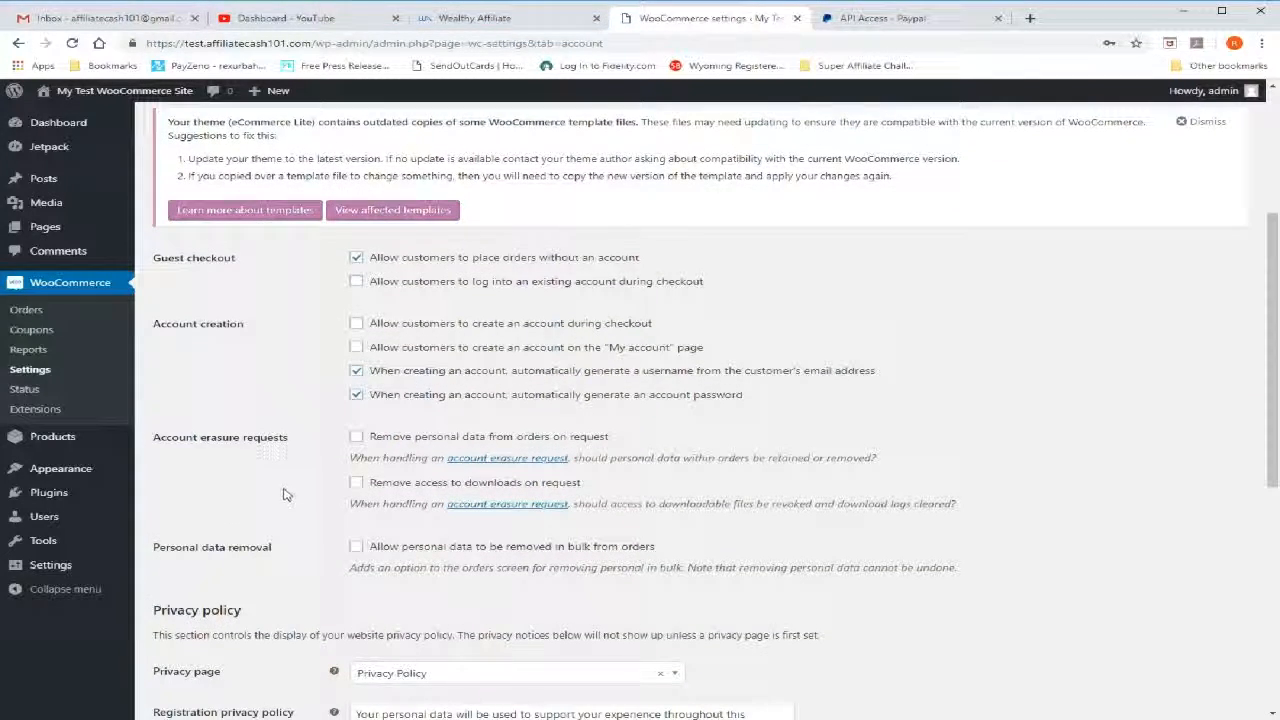
scroll(284, 494, down, 1)
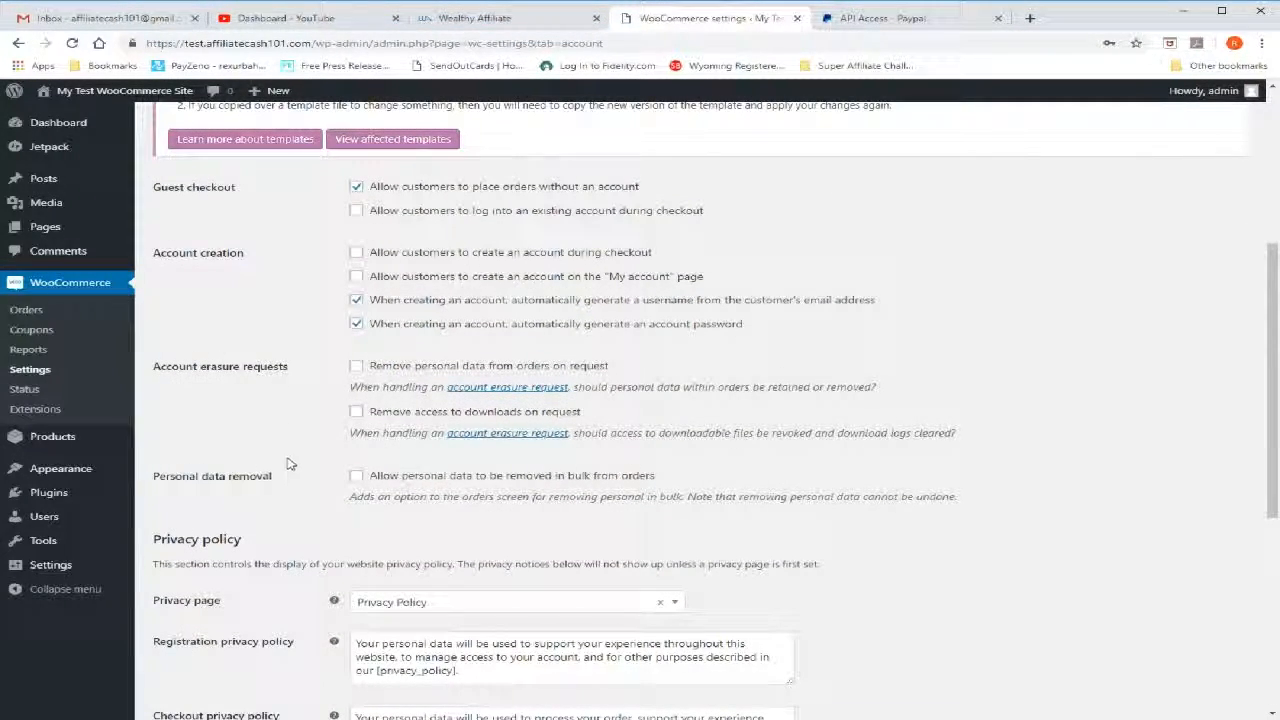
scroll(288, 460, down, 1)
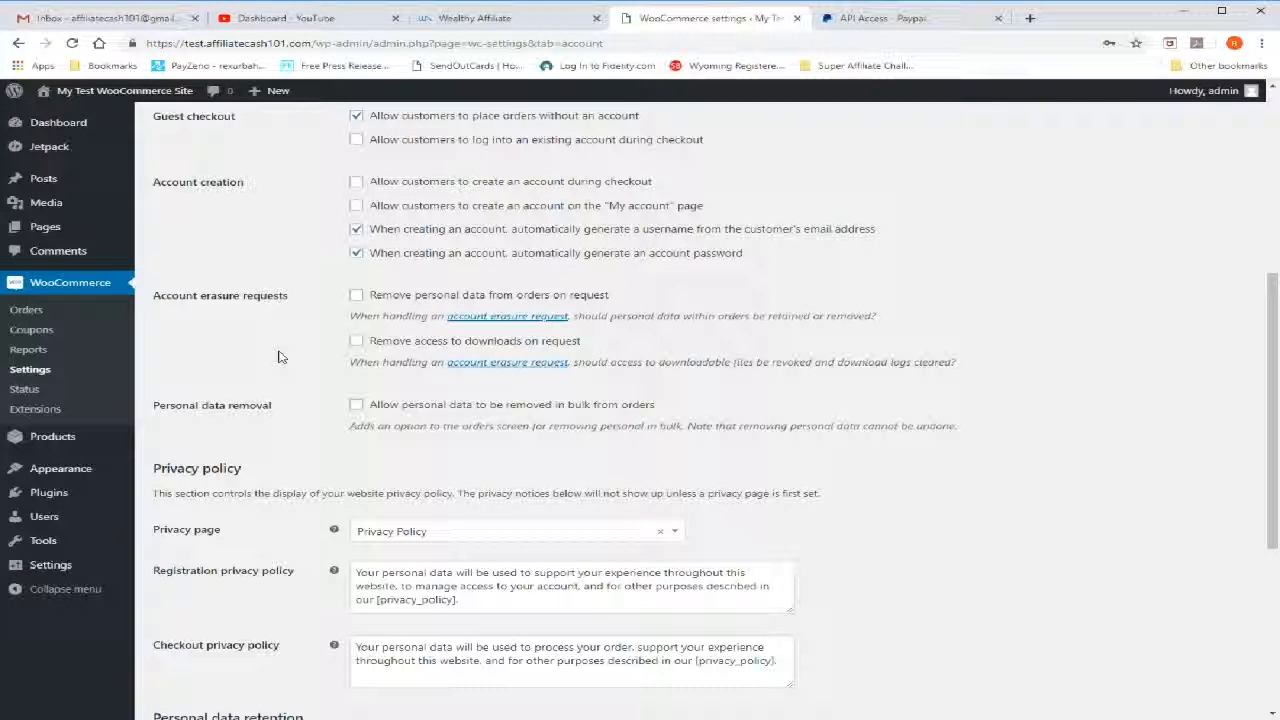
scroll(280, 357, down, 3)
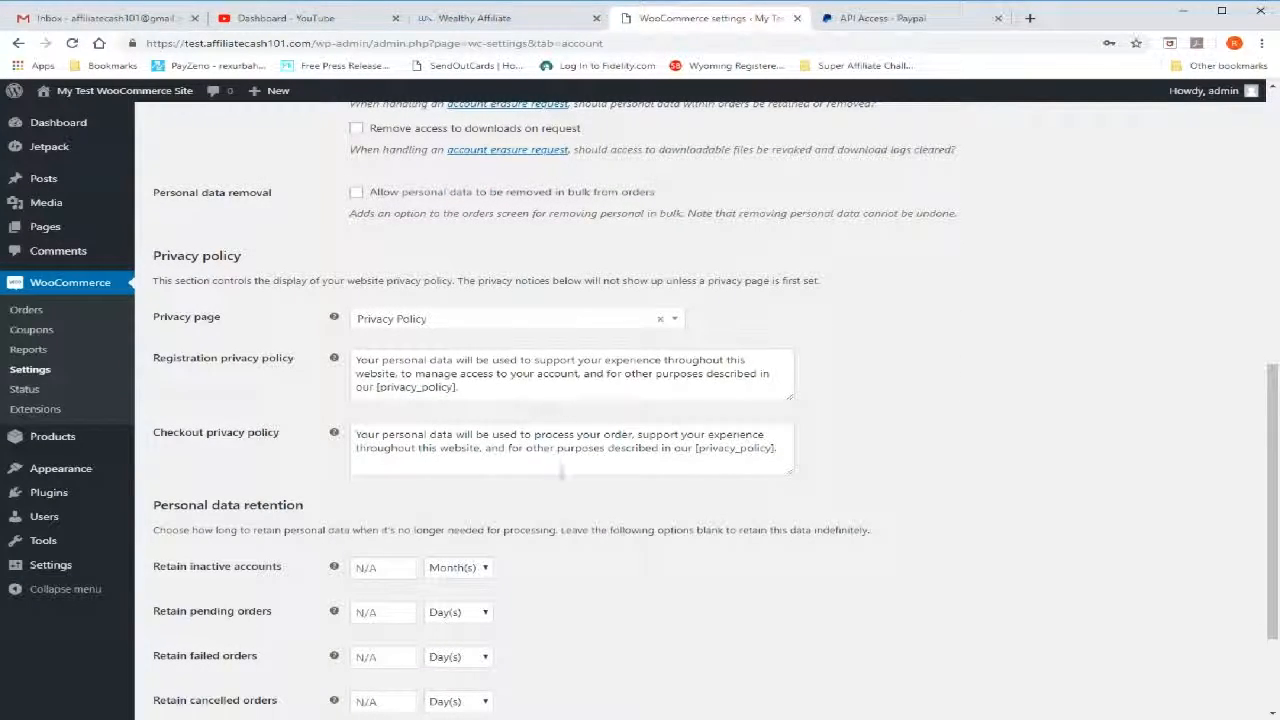
scroll(270, 452, down, 2)
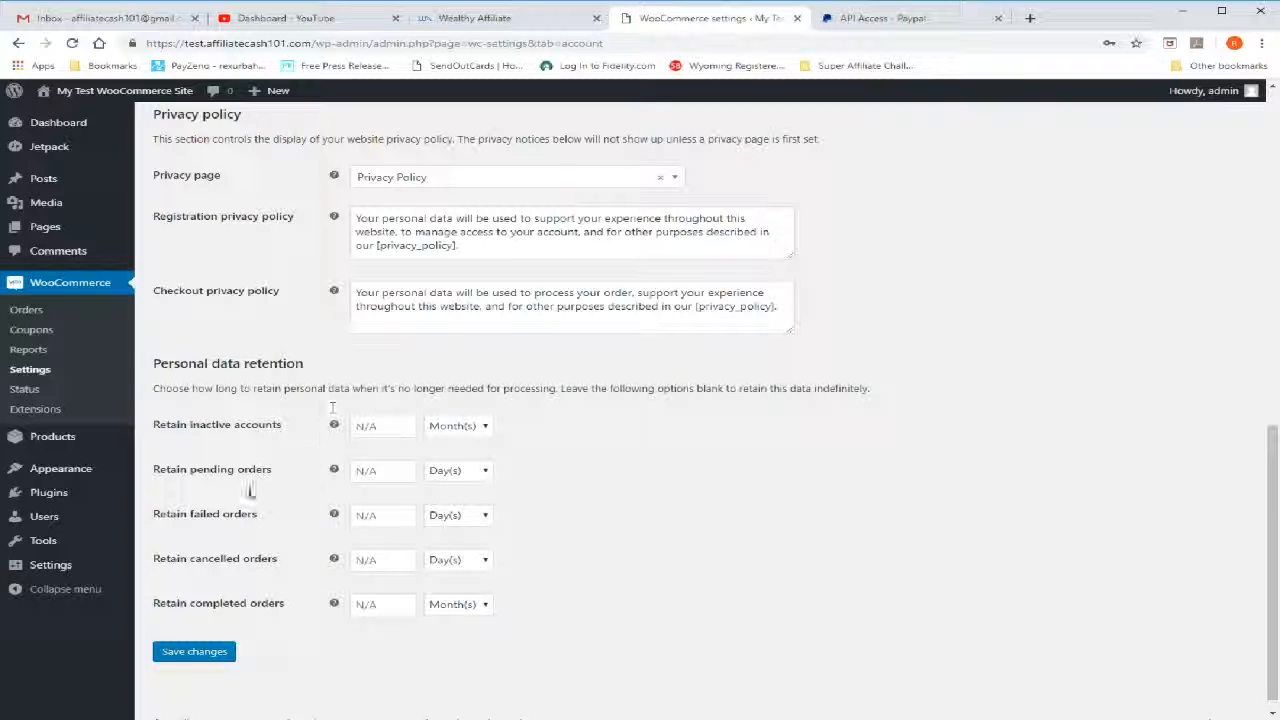
scroll(740, 505, down, 1)
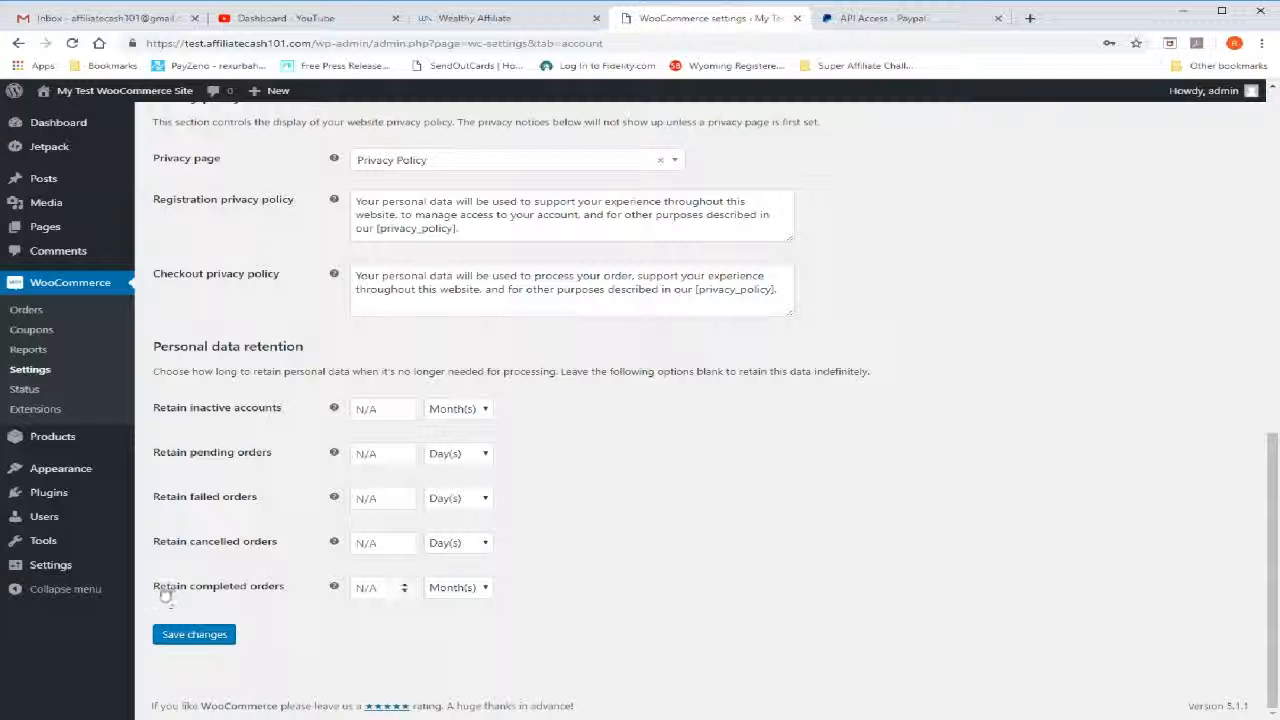
click(232, 634)
click(184, 633)
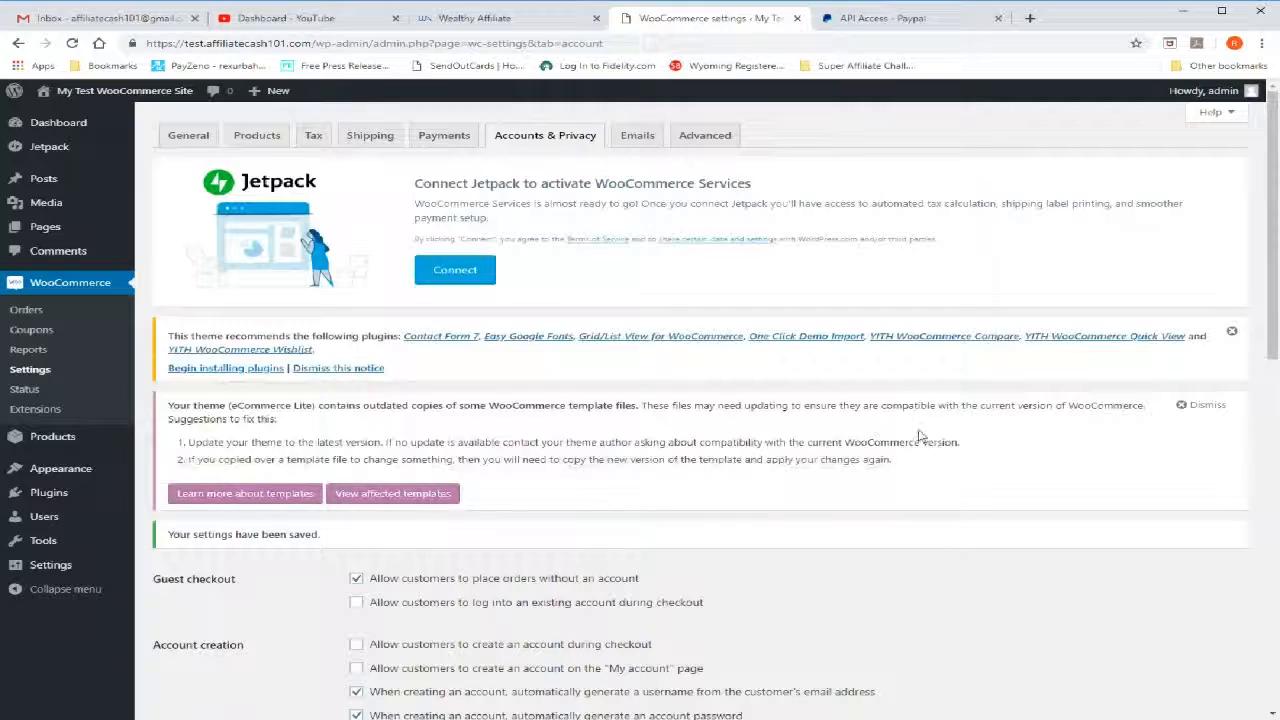
Open the Order on-hold notification from the WooCommerce email settings, review its options and save it
click(635, 136)
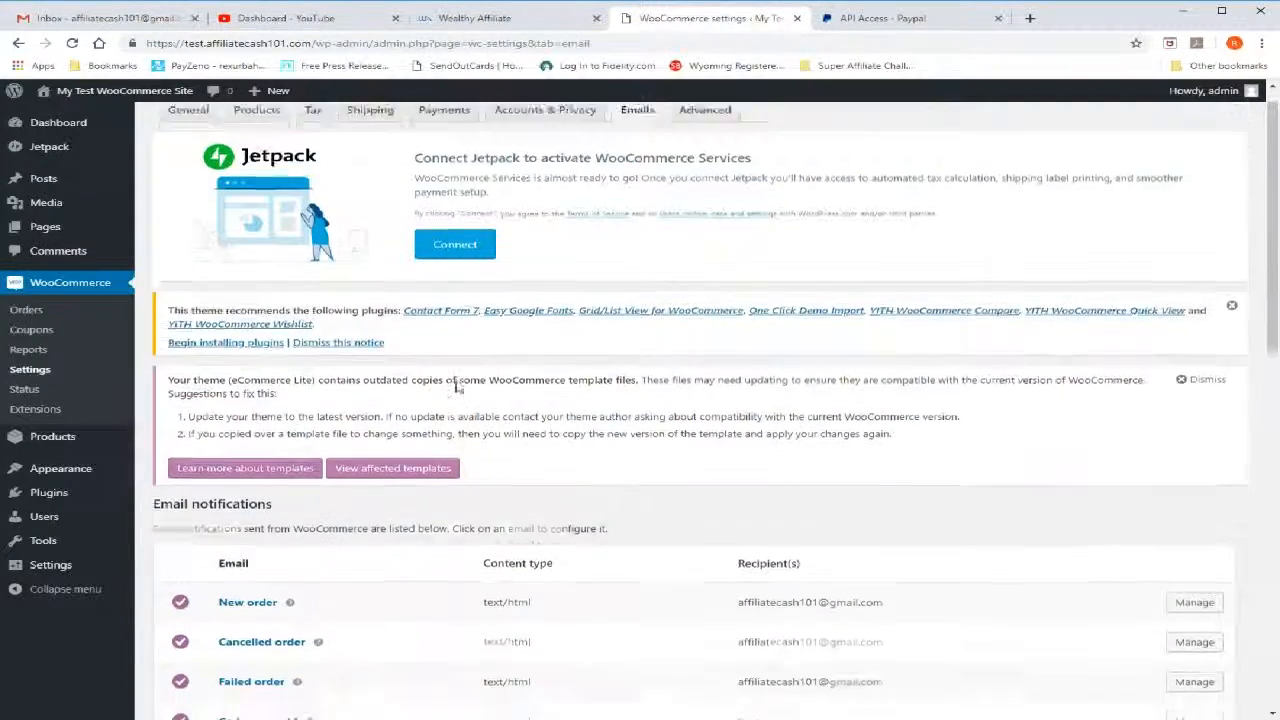
scroll(457, 383, down, 2)
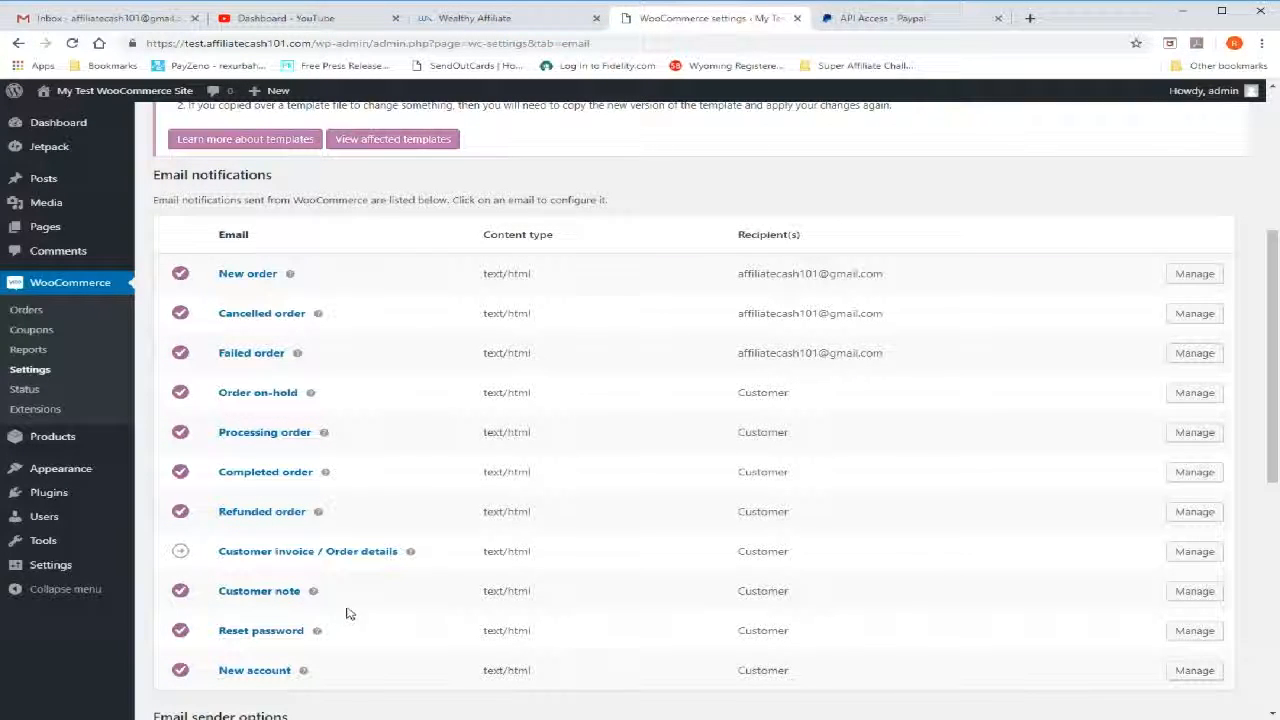
click(1195, 393)
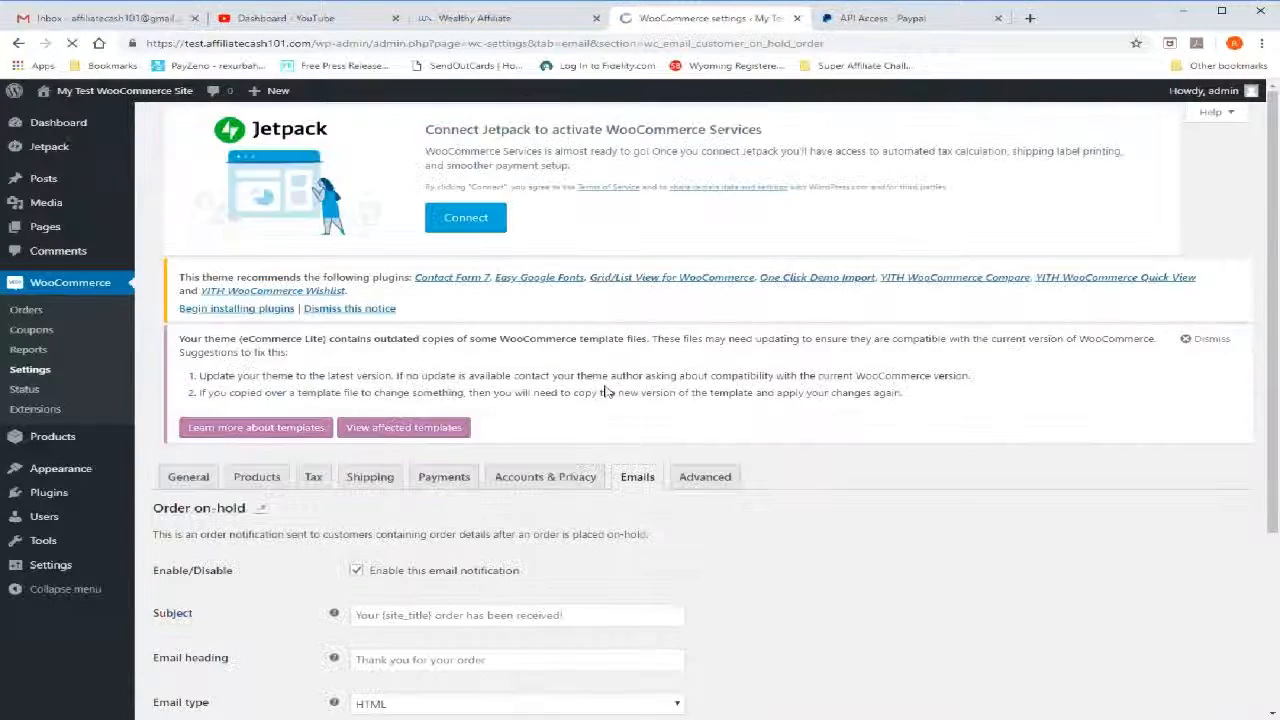
scroll(329, 484, down, 3)
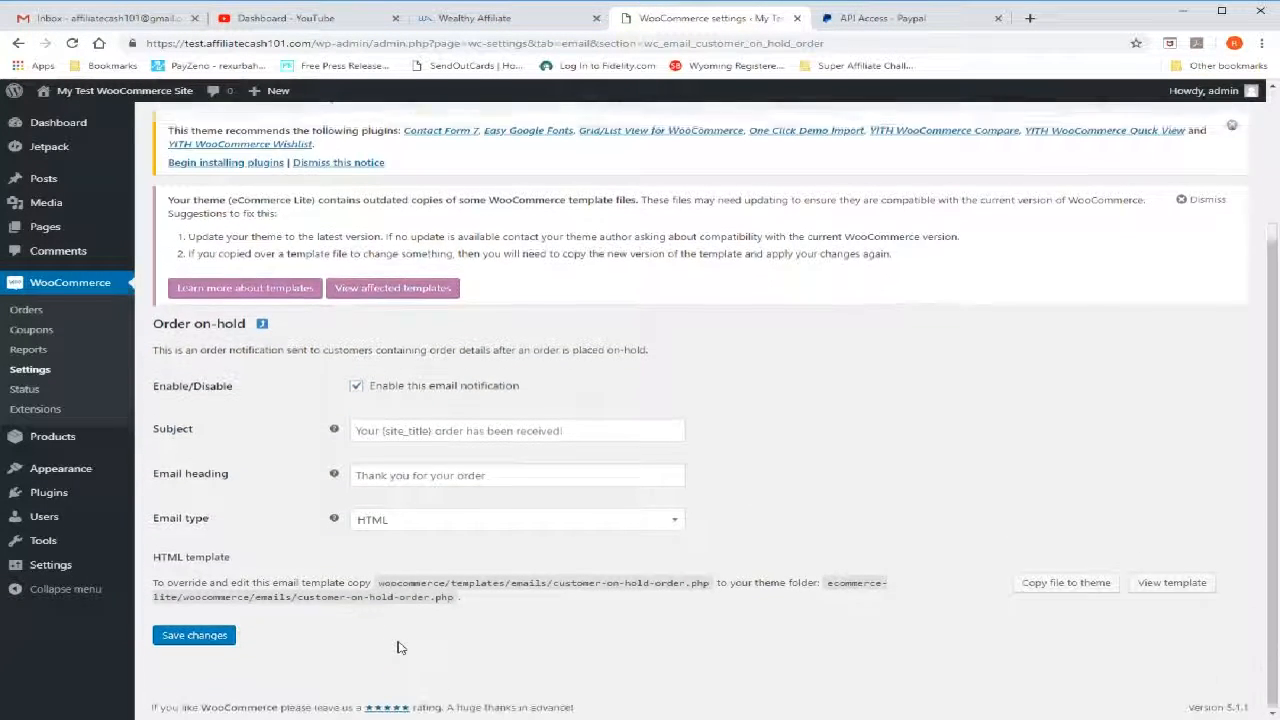
scroll(398, 648, up, 1)
scroll(398, 648, down, 1)
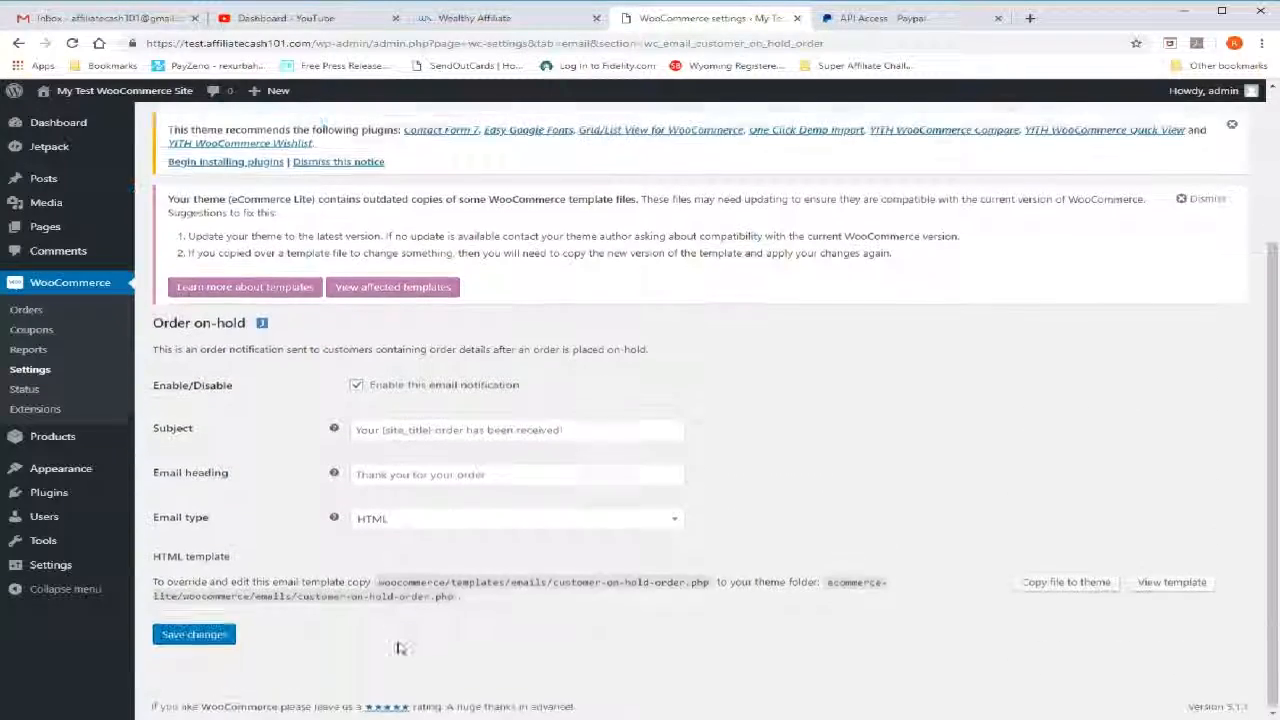
click(170, 640)
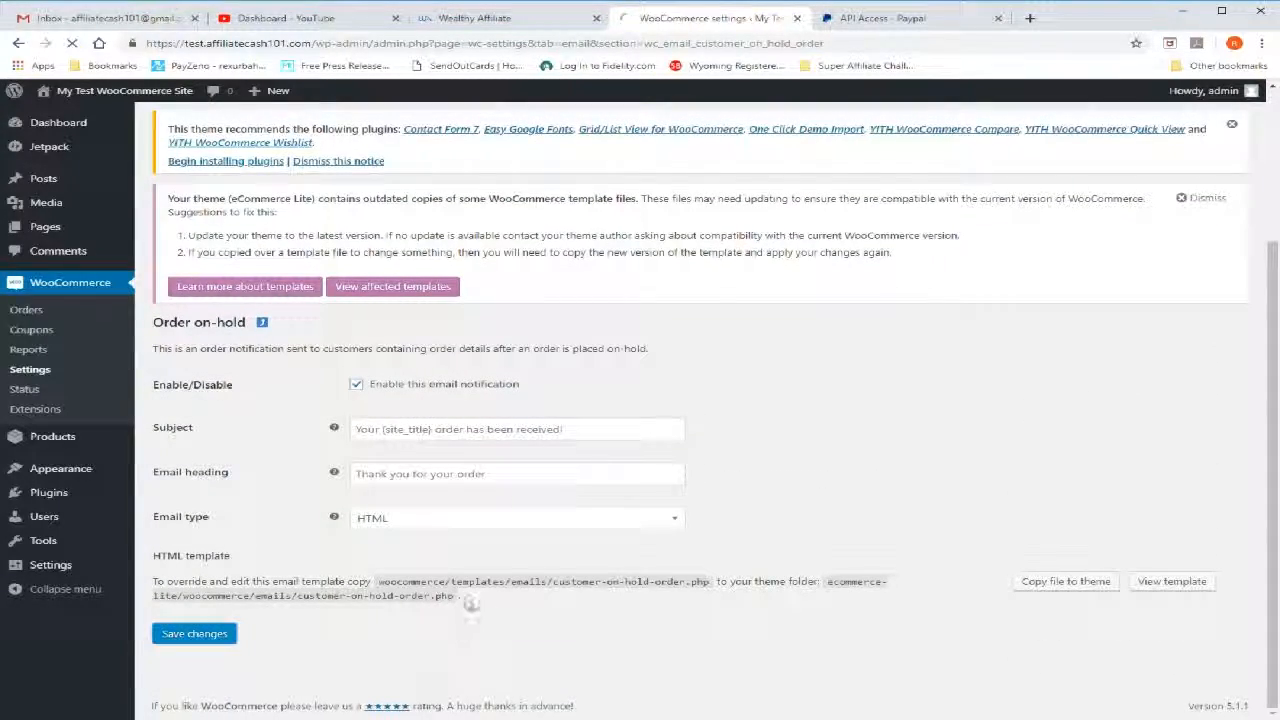
scroll(600, 562, down, 2)
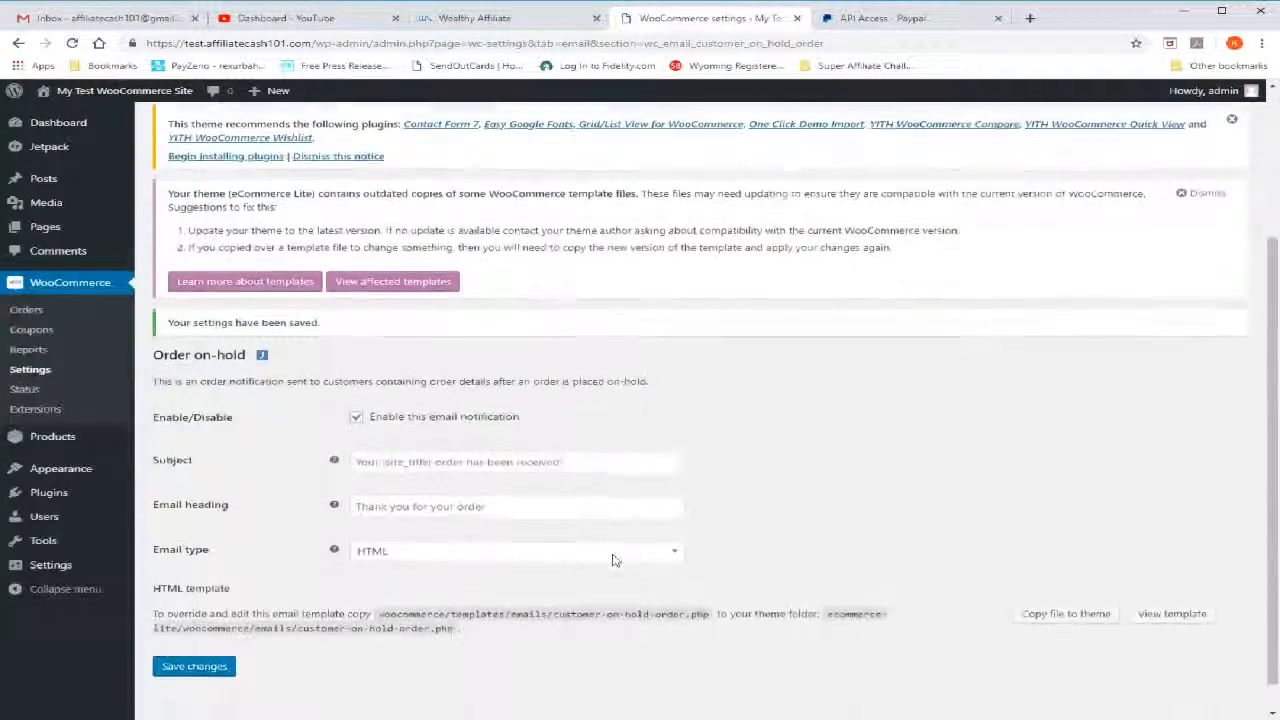
Review the page setup and endpoints in the WooCommerce Advanced settings, keep Cart as the cart page, and save the settings
scroll(614, 561, up, 2)
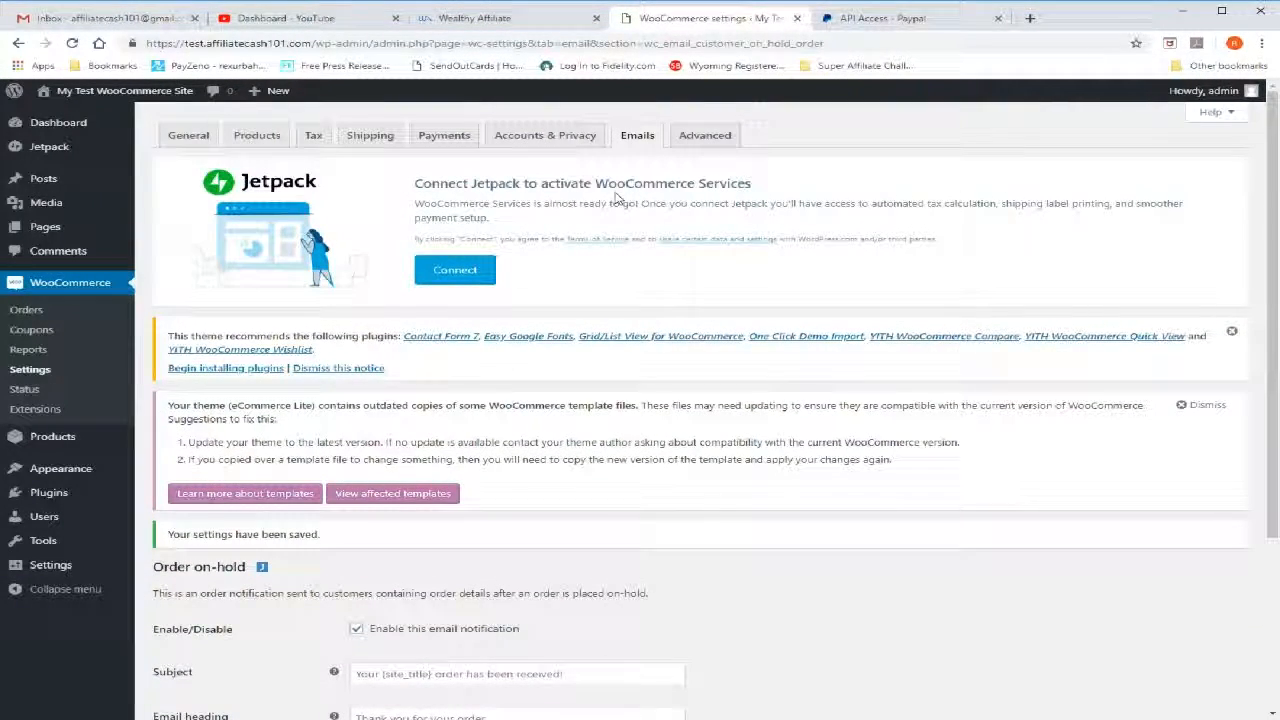
click(716, 139)
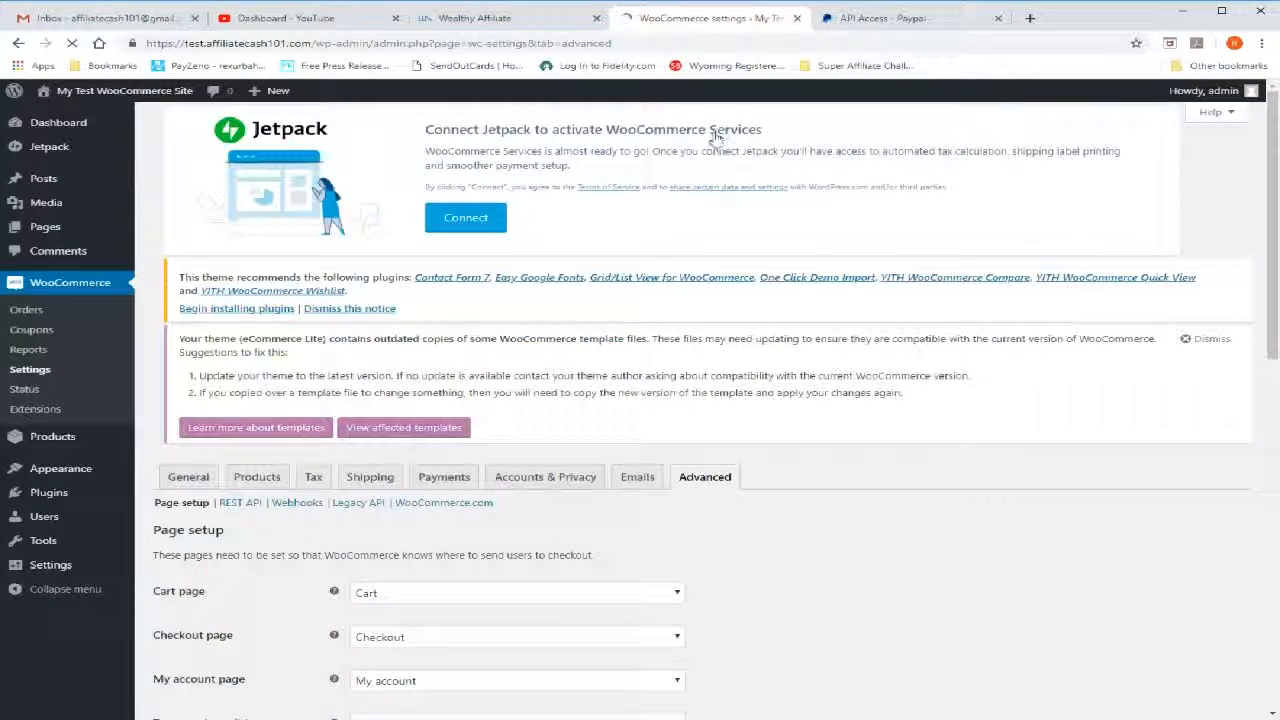
scroll(785, 588, down, 3)
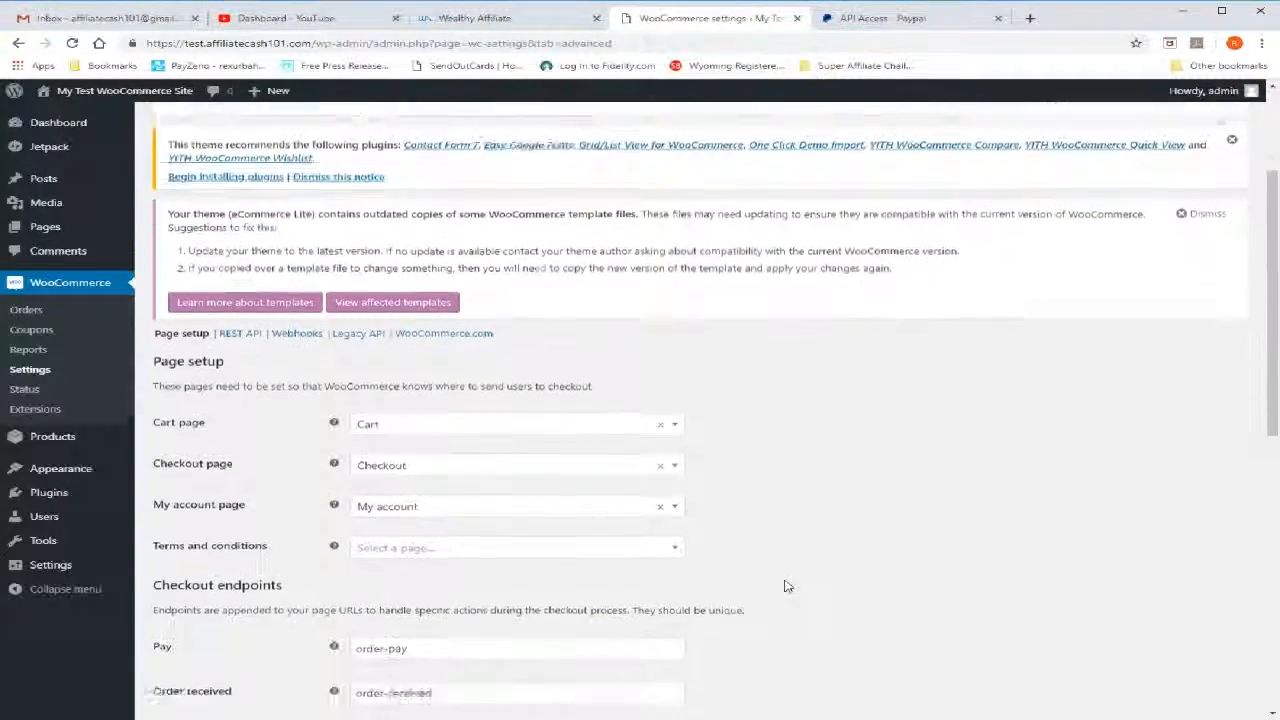
scroll(785, 586, down, 2)
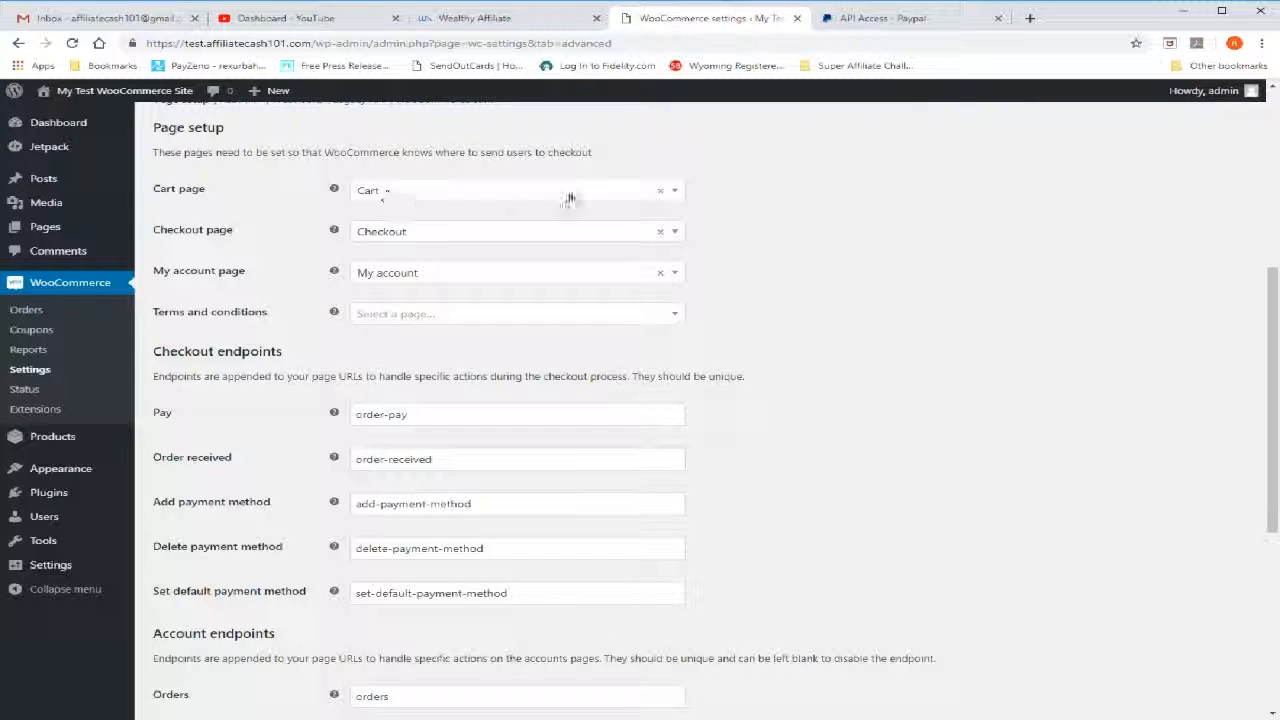
click(676, 200)
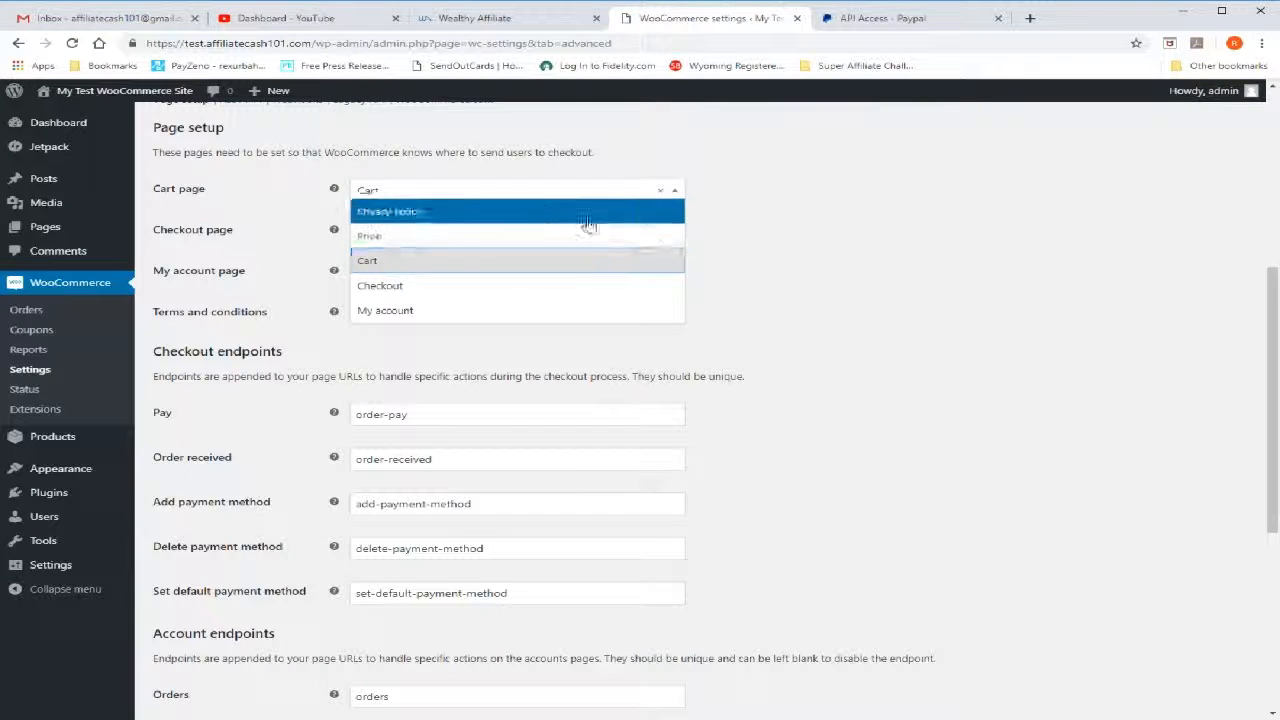
click(586, 266)
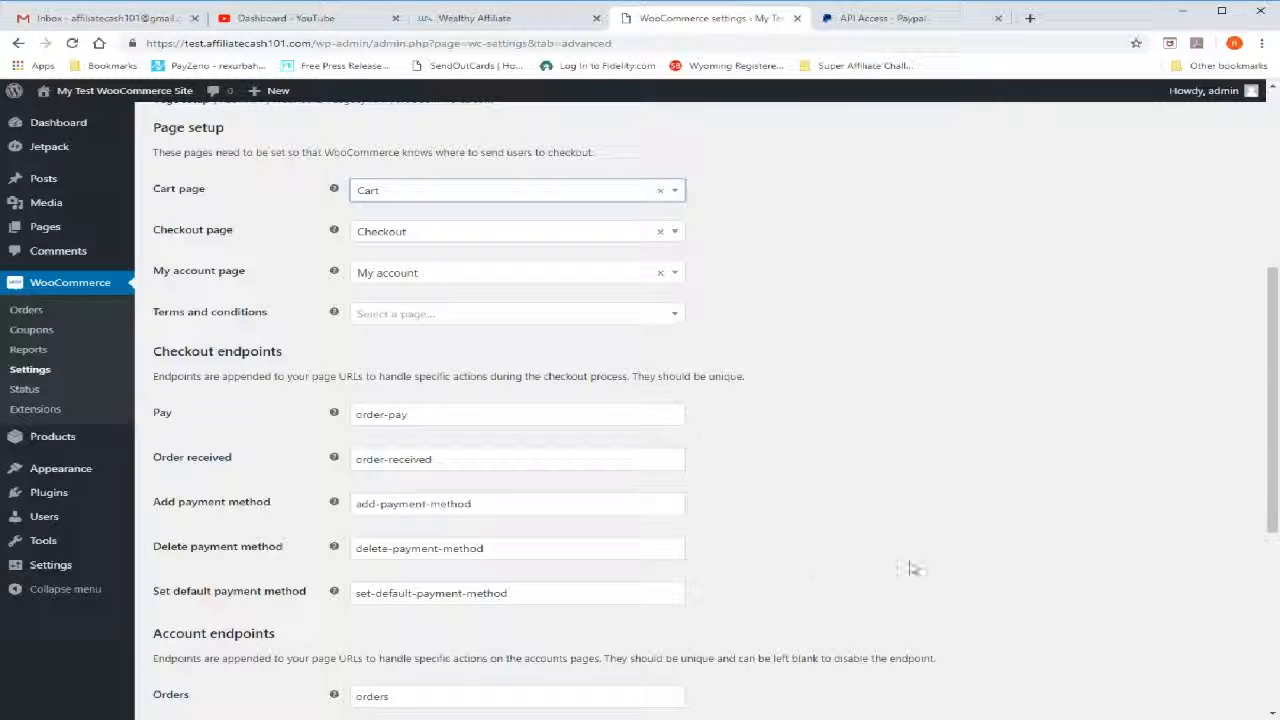
scroll(910, 565, down, 5)
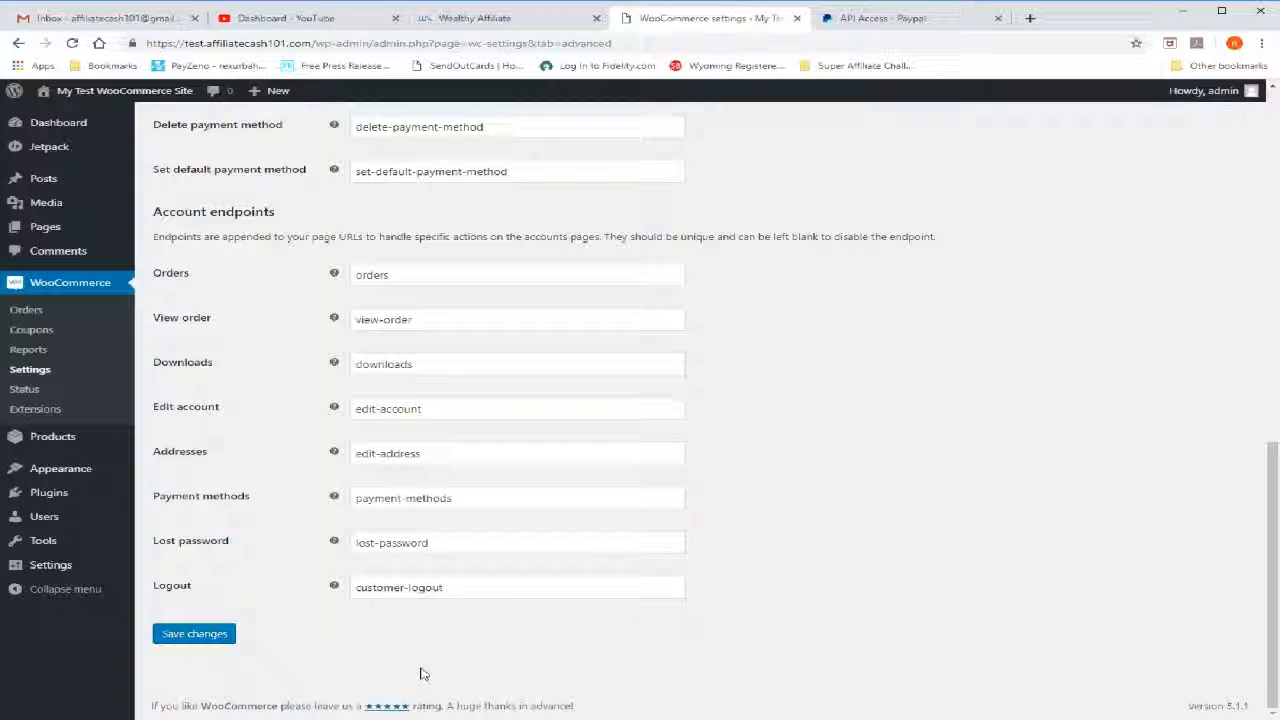
click(205, 636)
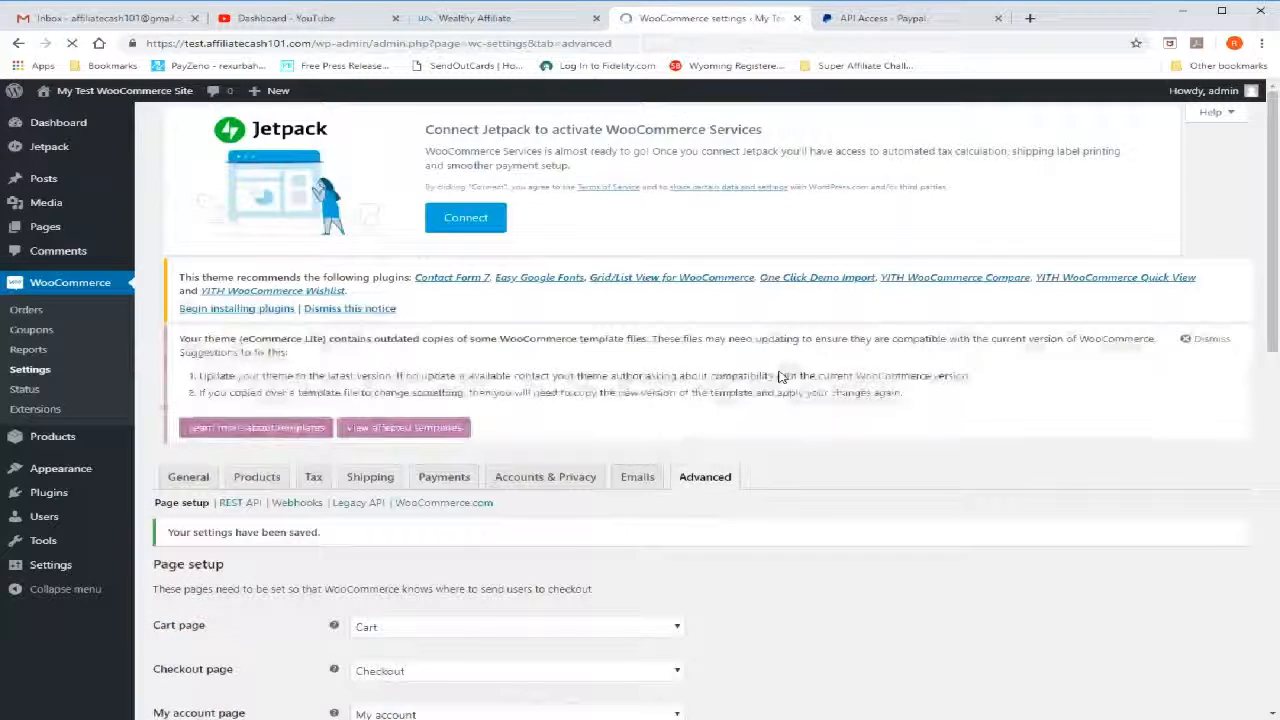
scroll(760, 378, down, 2)
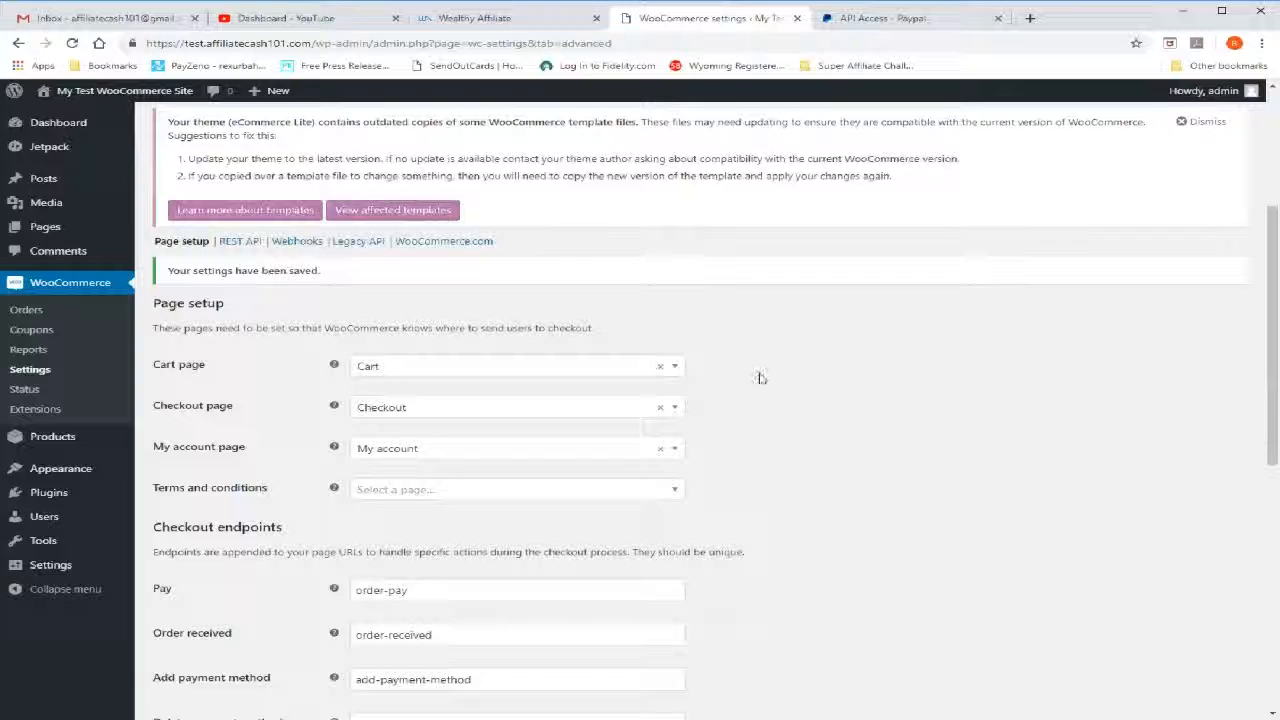
scroll(760, 378, up, 2)
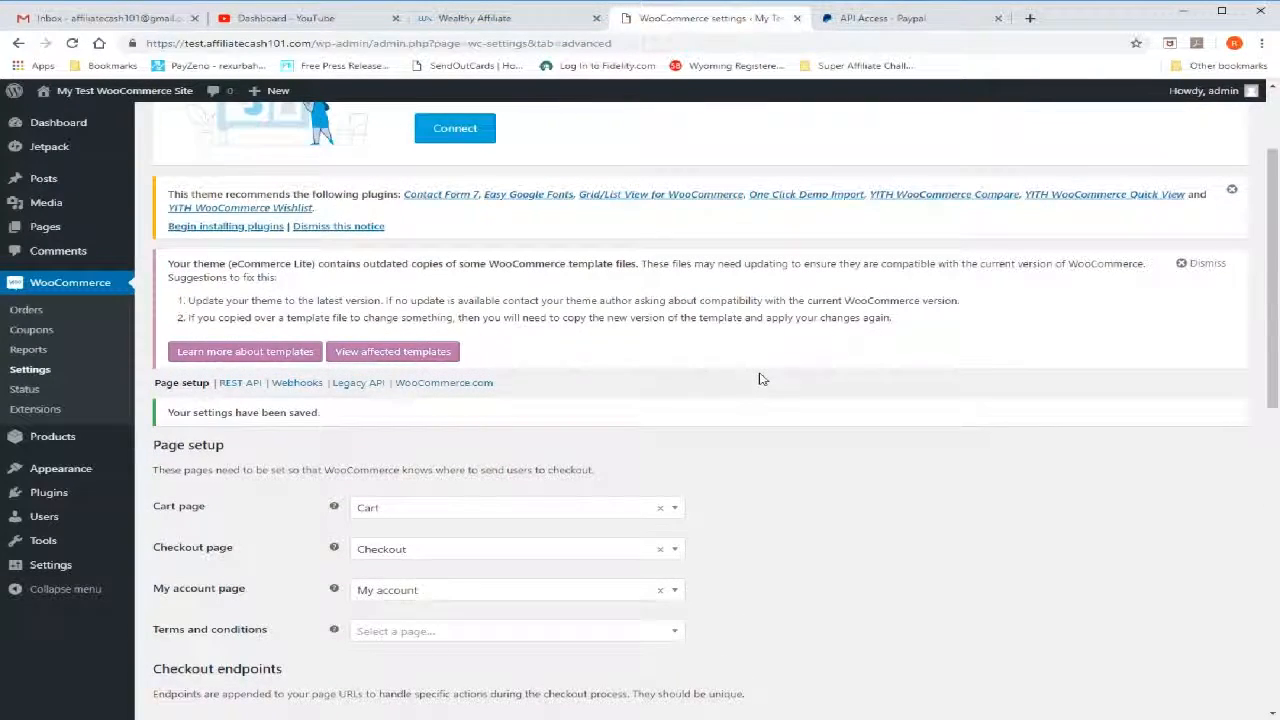
scroll(760, 378, up, 2)
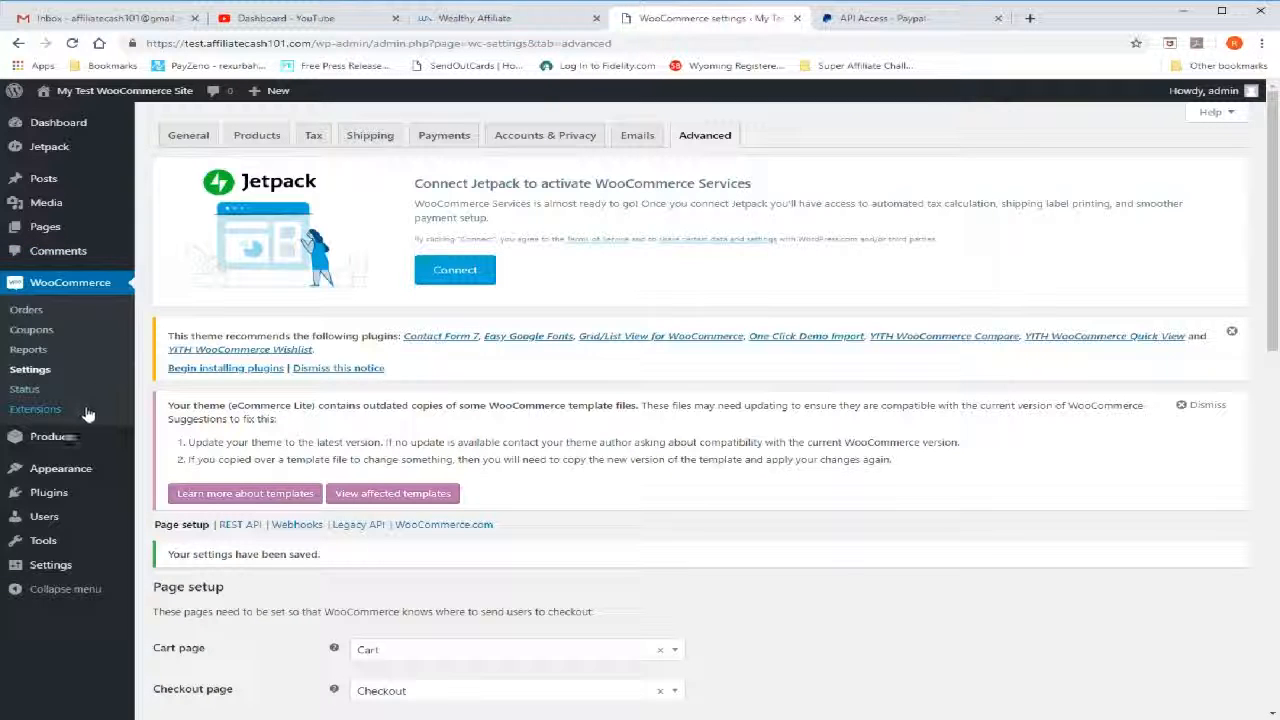
Open the Products list and start creating a new product
mouse_move(82, 230)
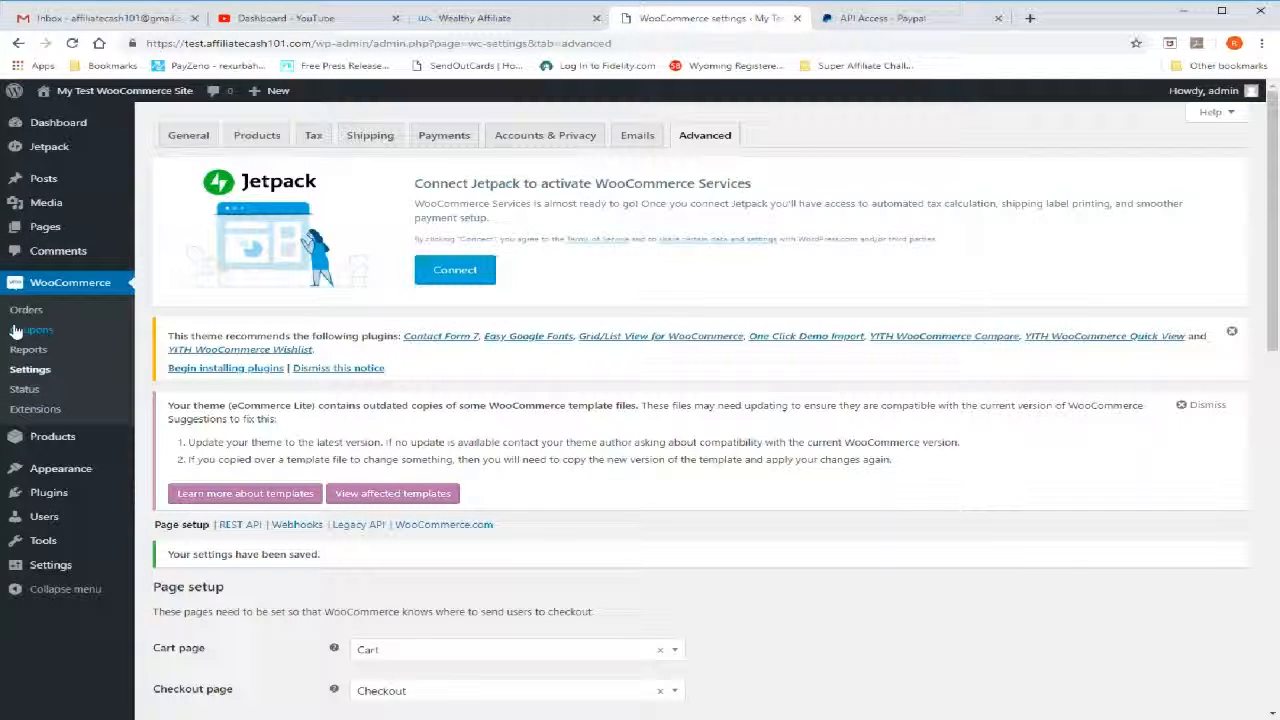
click(36, 436)
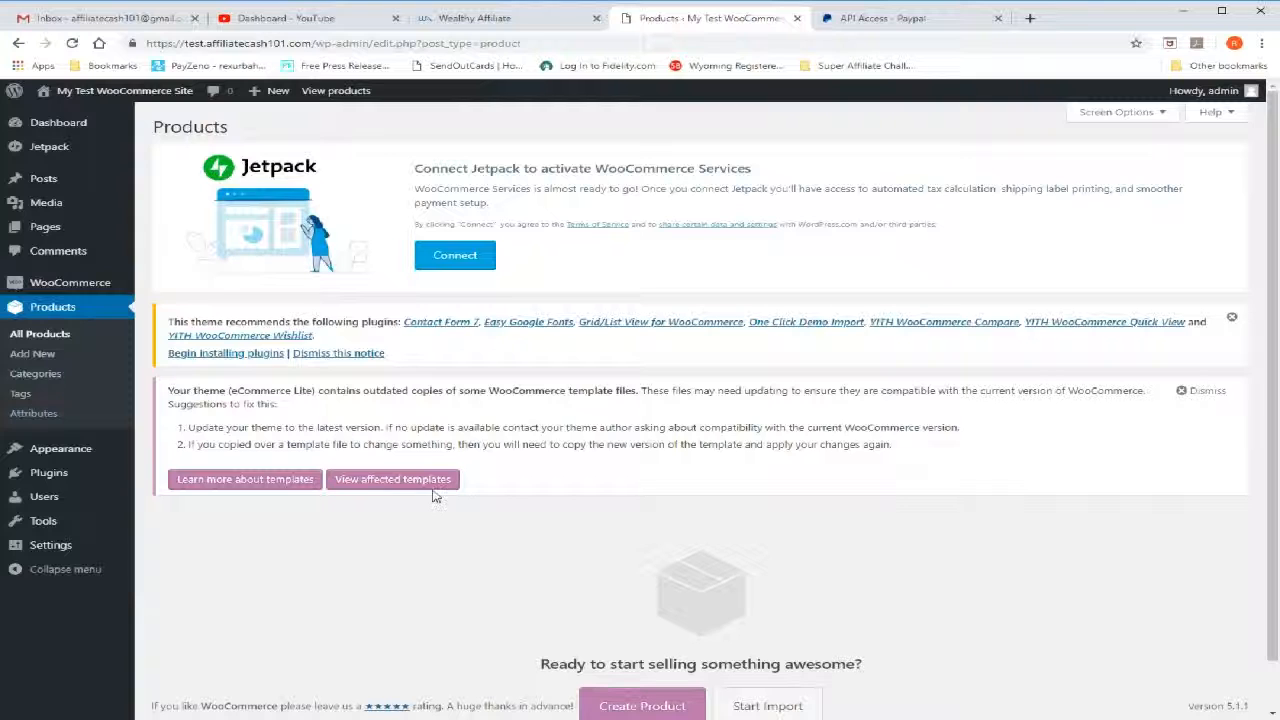
scroll(800, 481, down, 1)
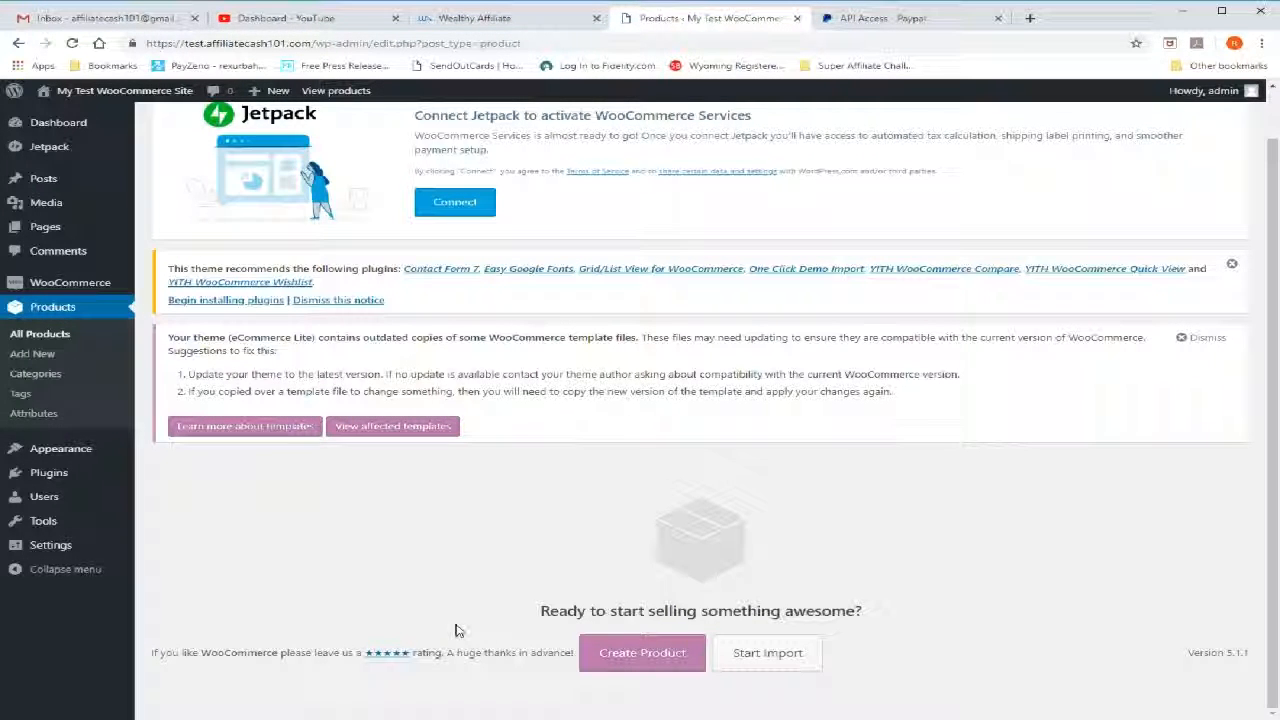
click(625, 662)
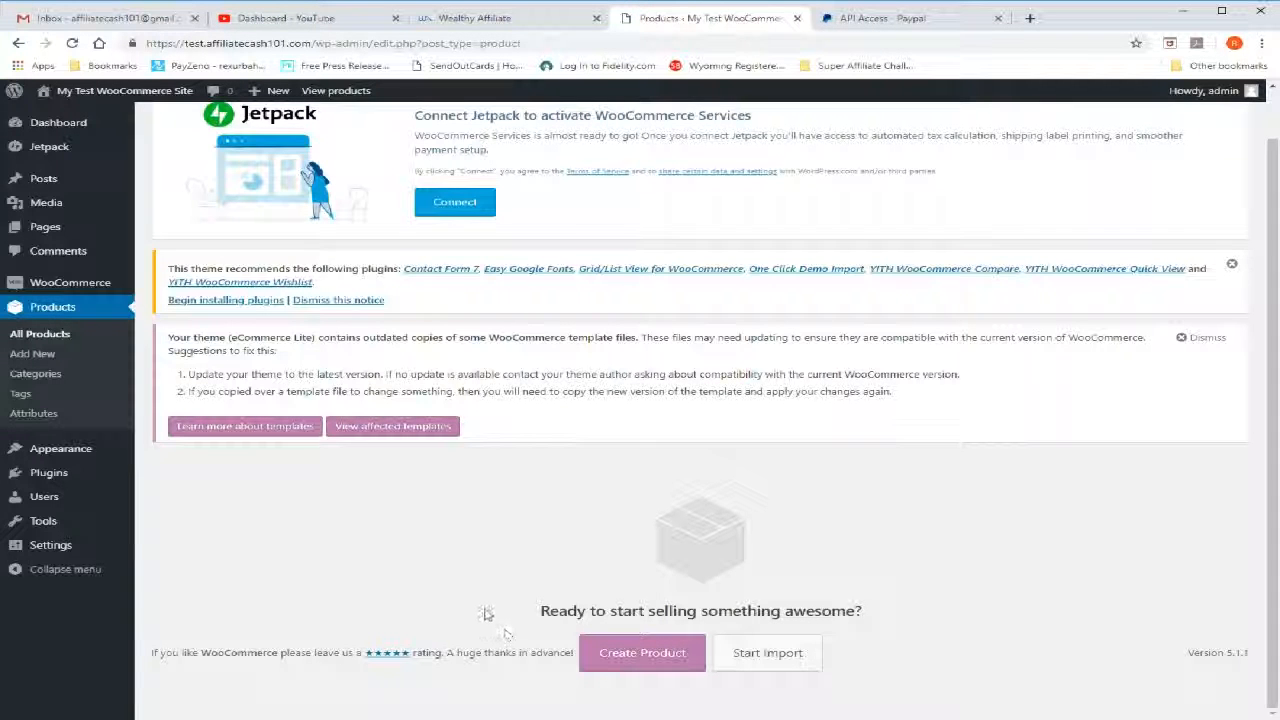
click(650, 665)
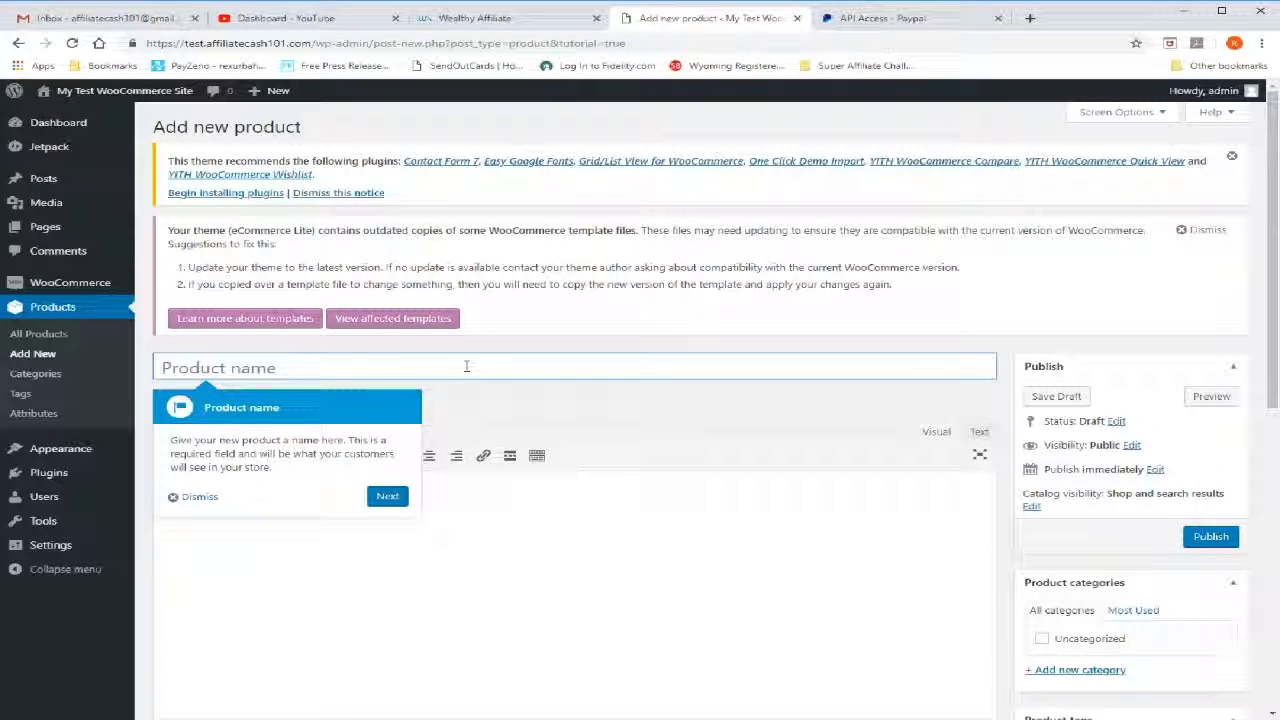
Name the product "My downloadable productg" and enter "my description" as its main description
text(My )
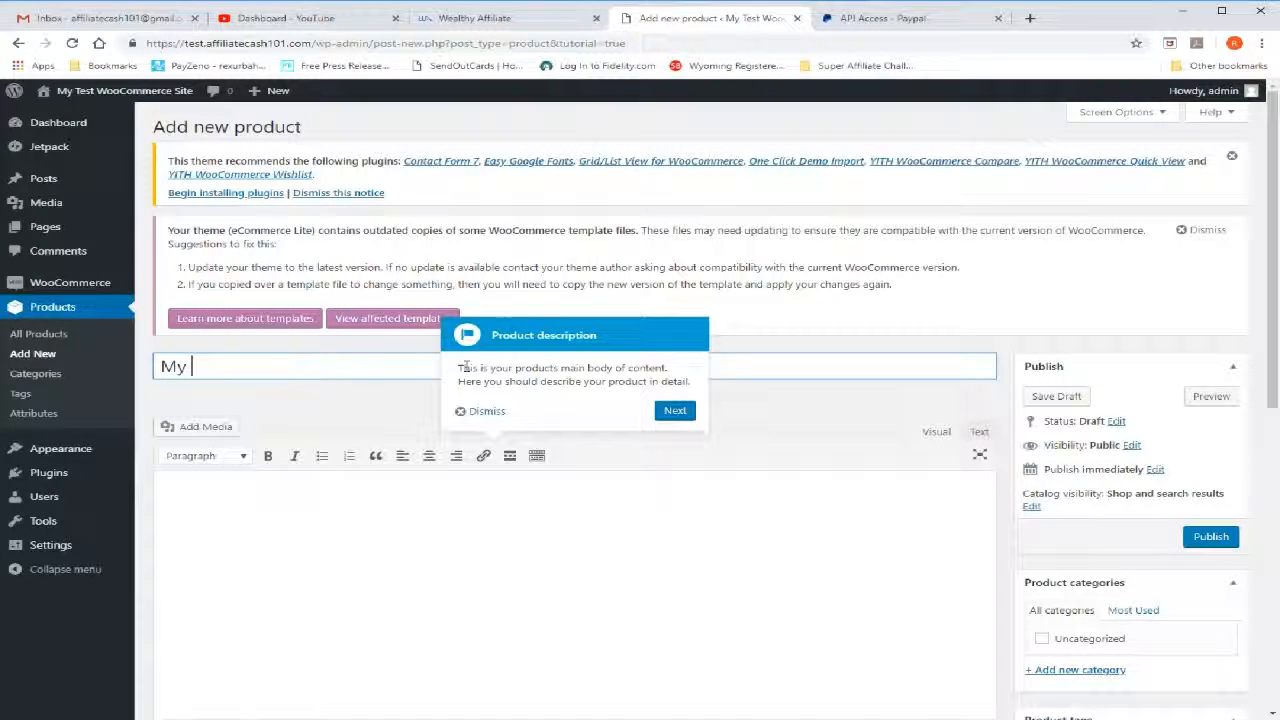
text(download)
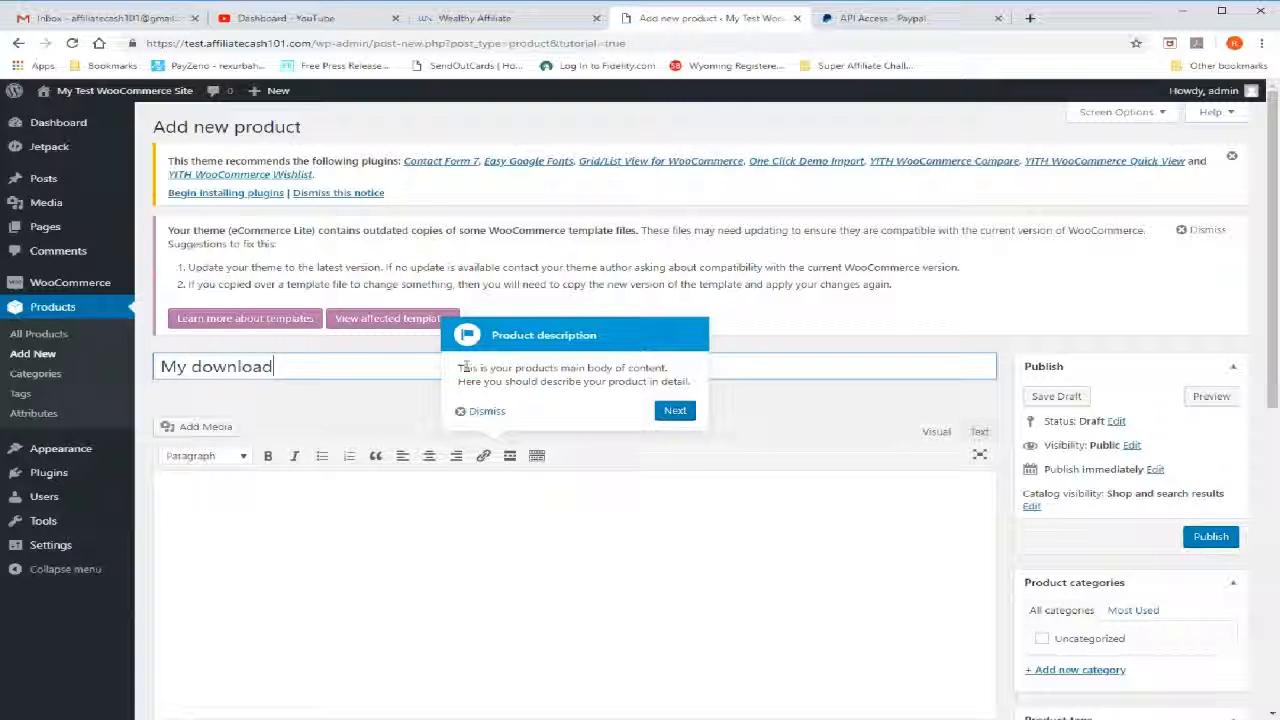
text(able productg)
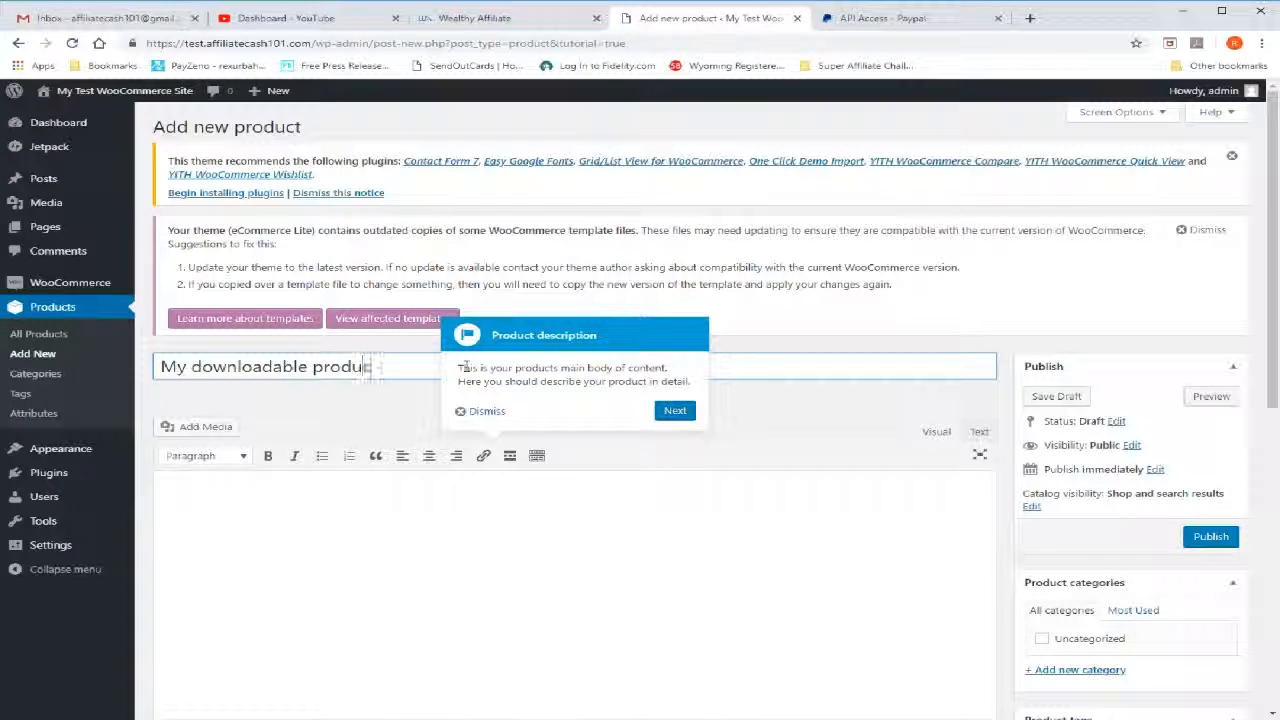
click(301, 512)
text(my d)
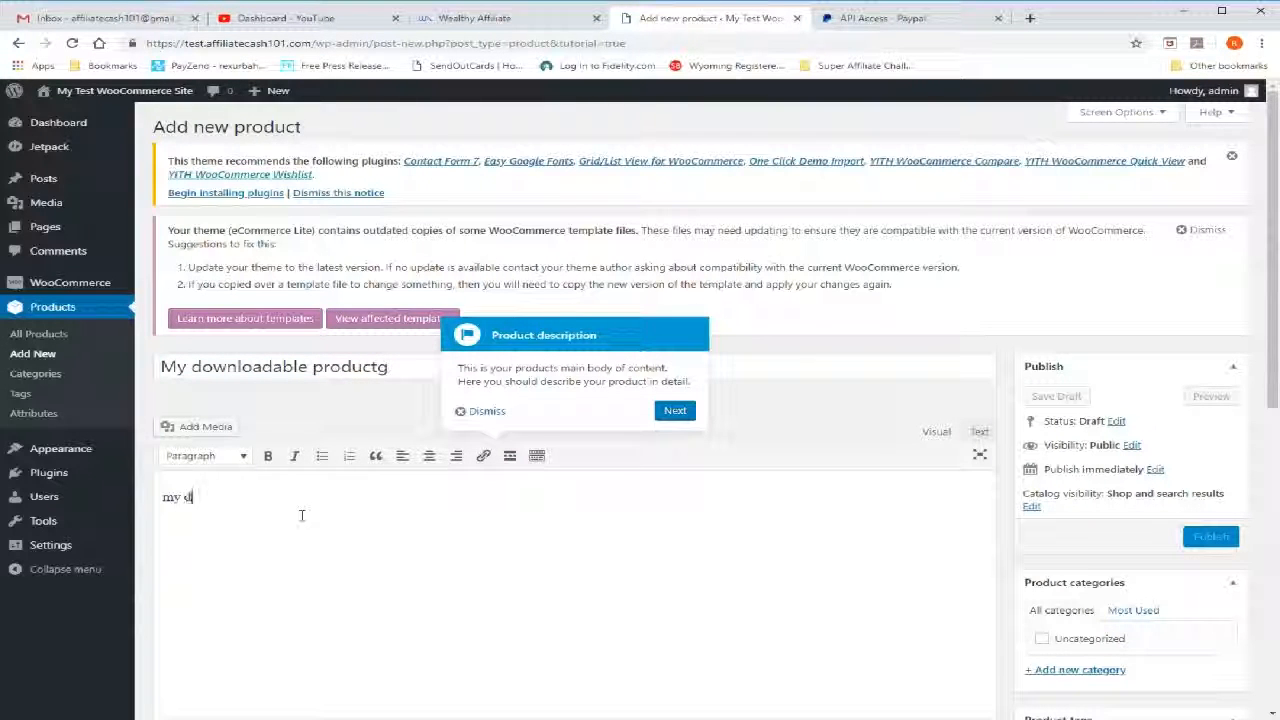
text(escription)
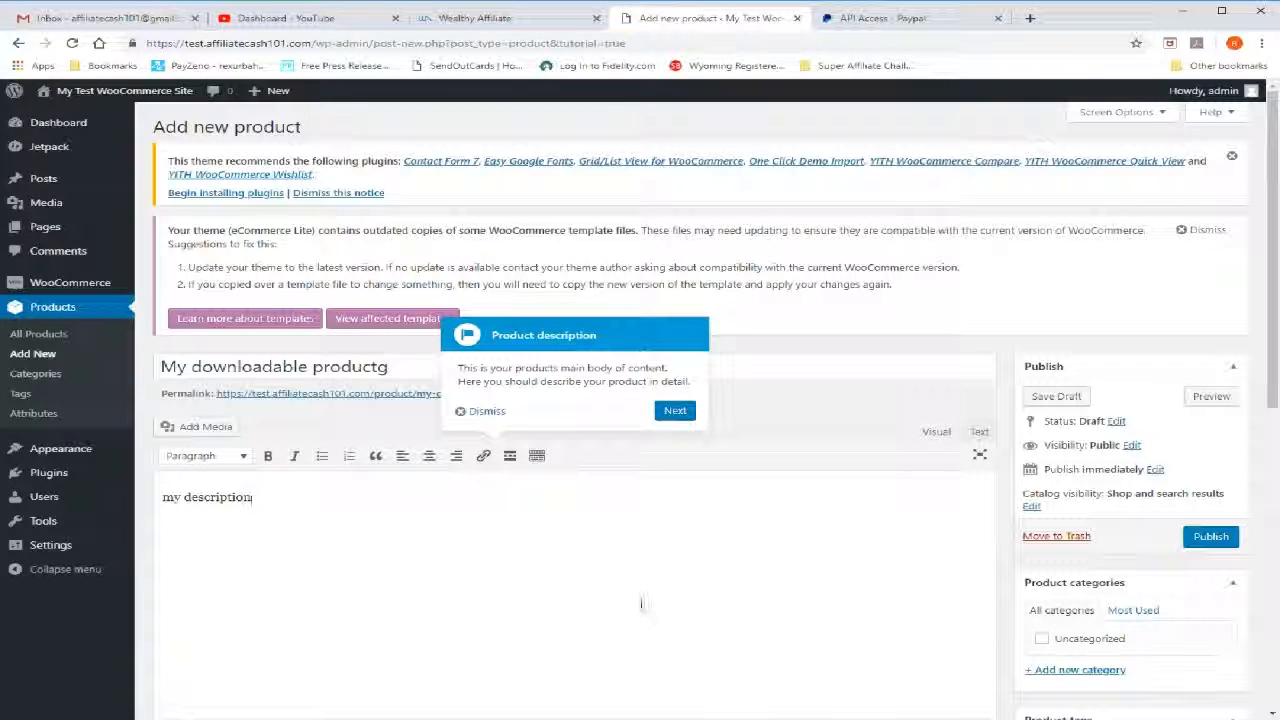
Set the product's regular price to 49.95 and sale price to 39.95, keeping the Standard tax class
scroll(610, 591, down, 3)
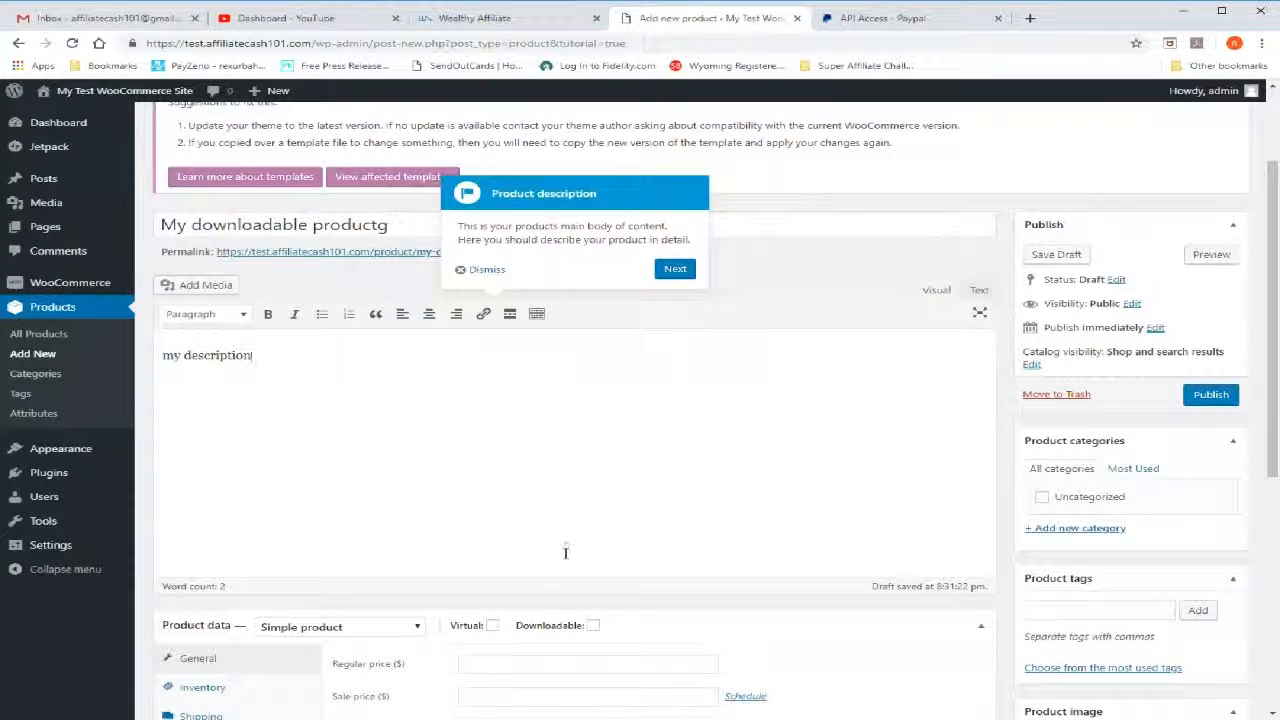
scroll(657, 480, down, 5)
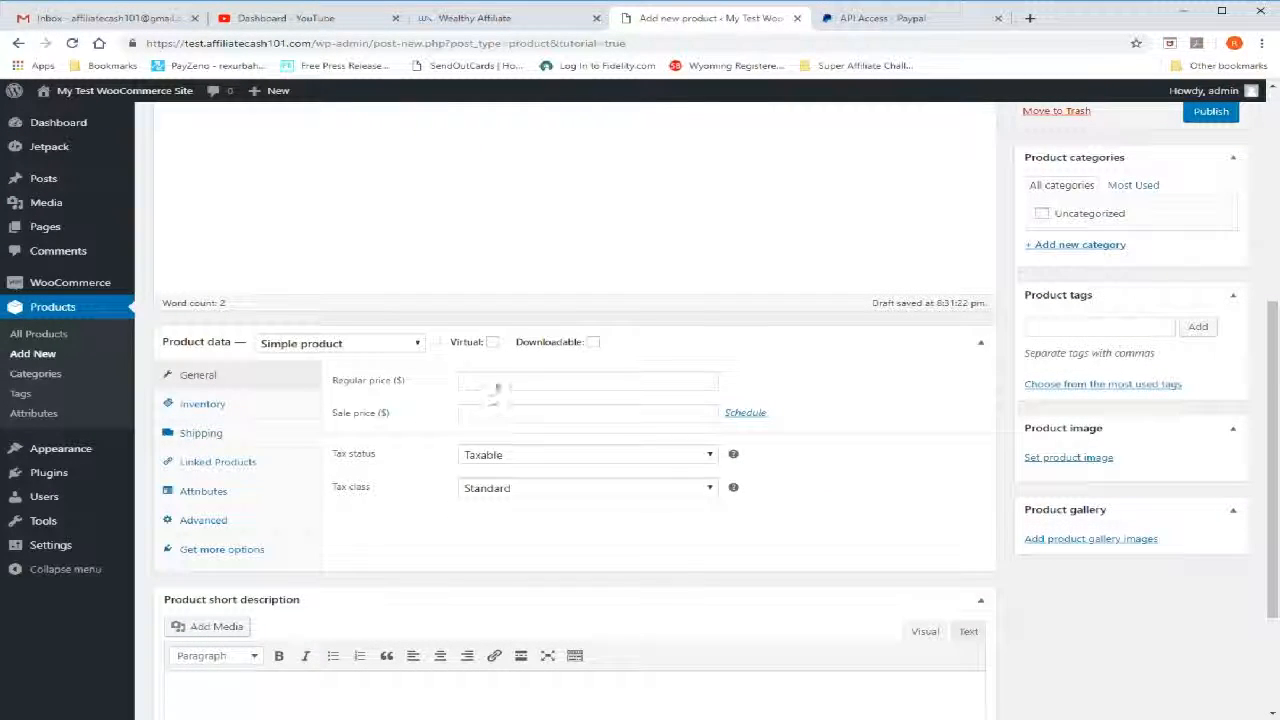
click(495, 383)
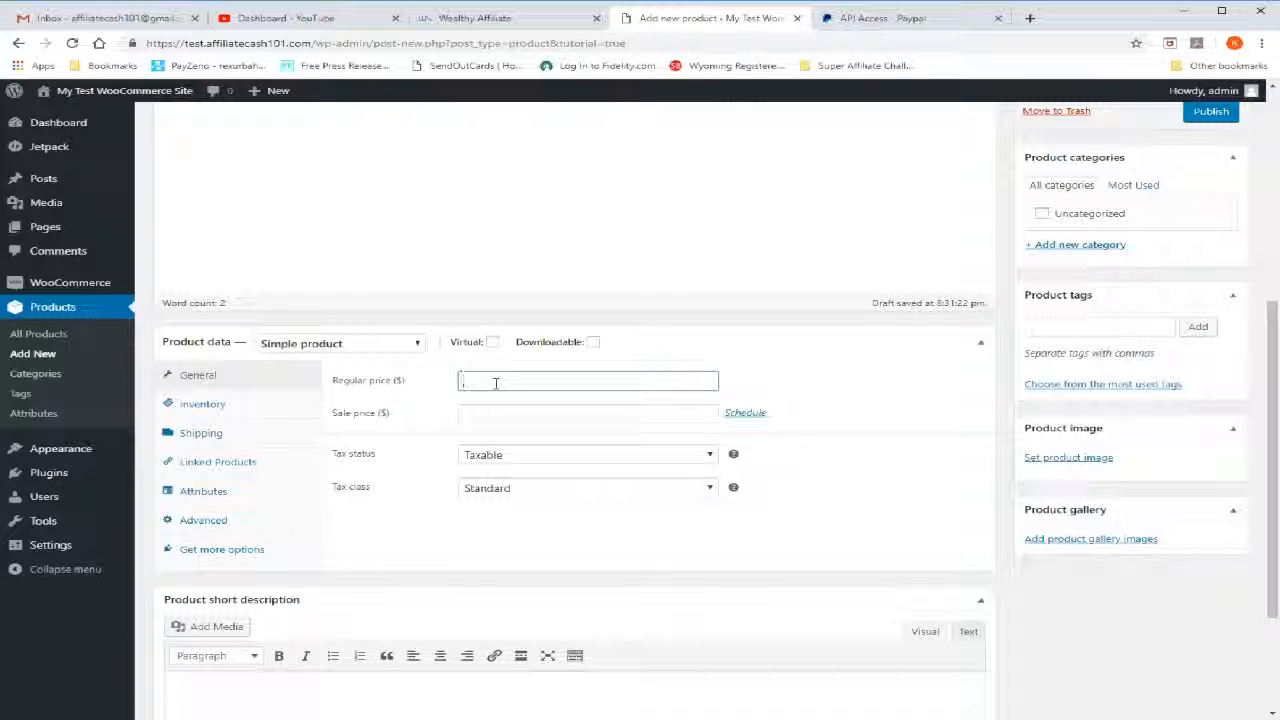
text(49.95)
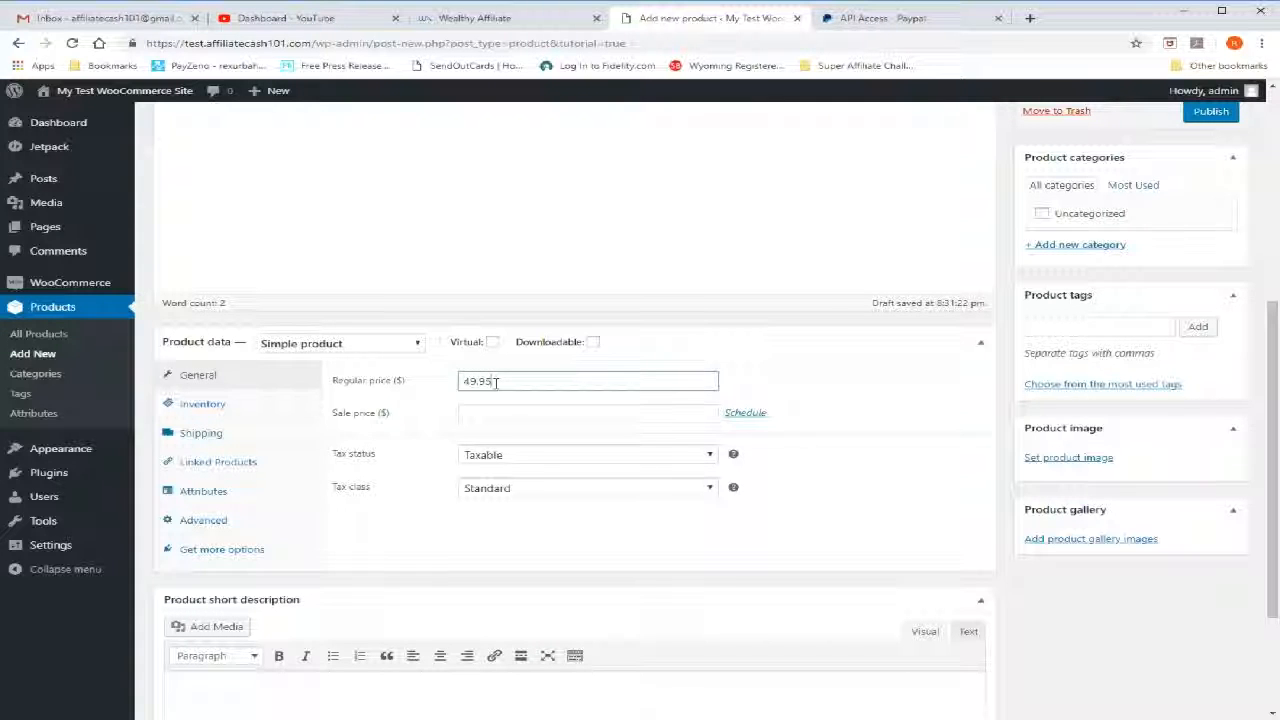
click(533, 410)
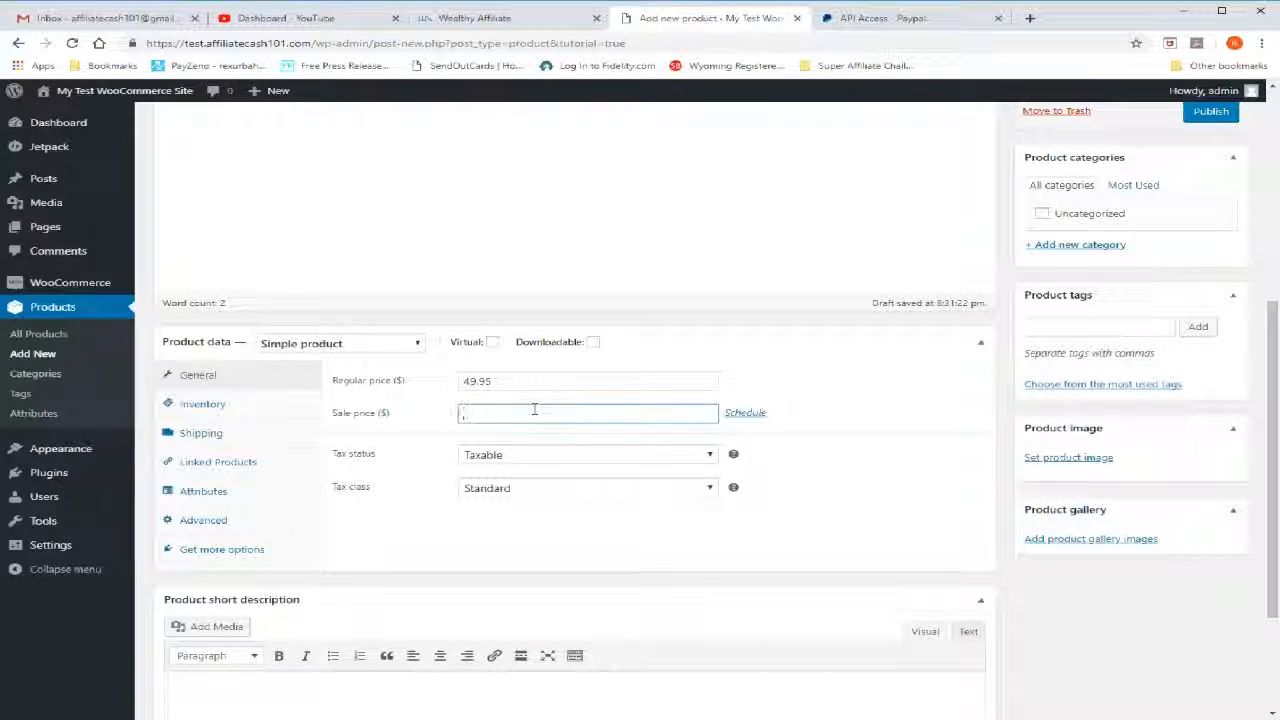
text(5)
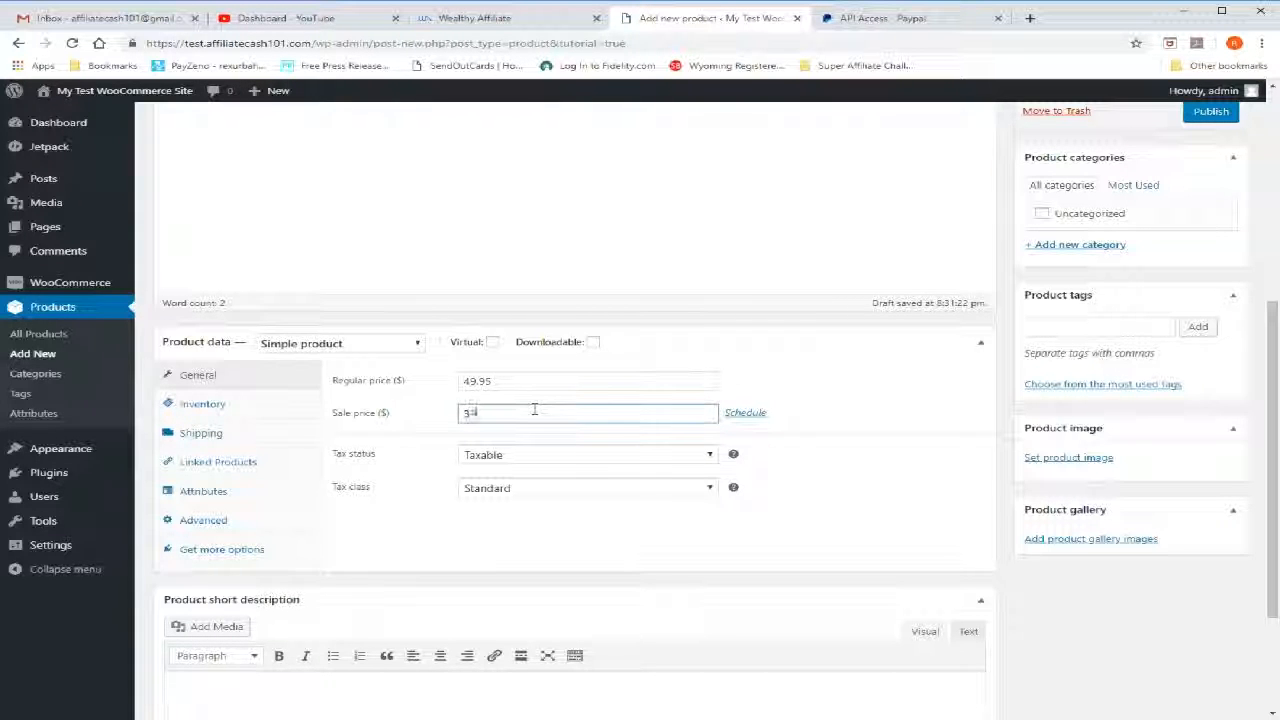
text(9.95)
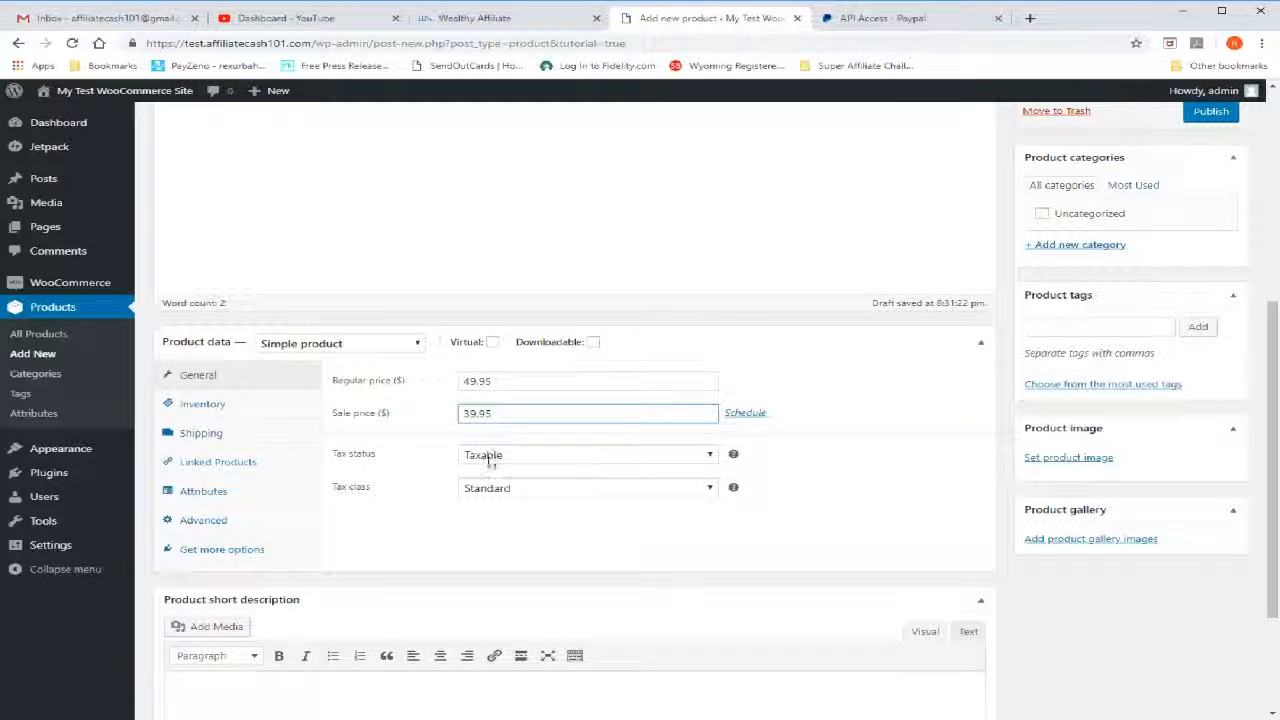
click(560, 496)
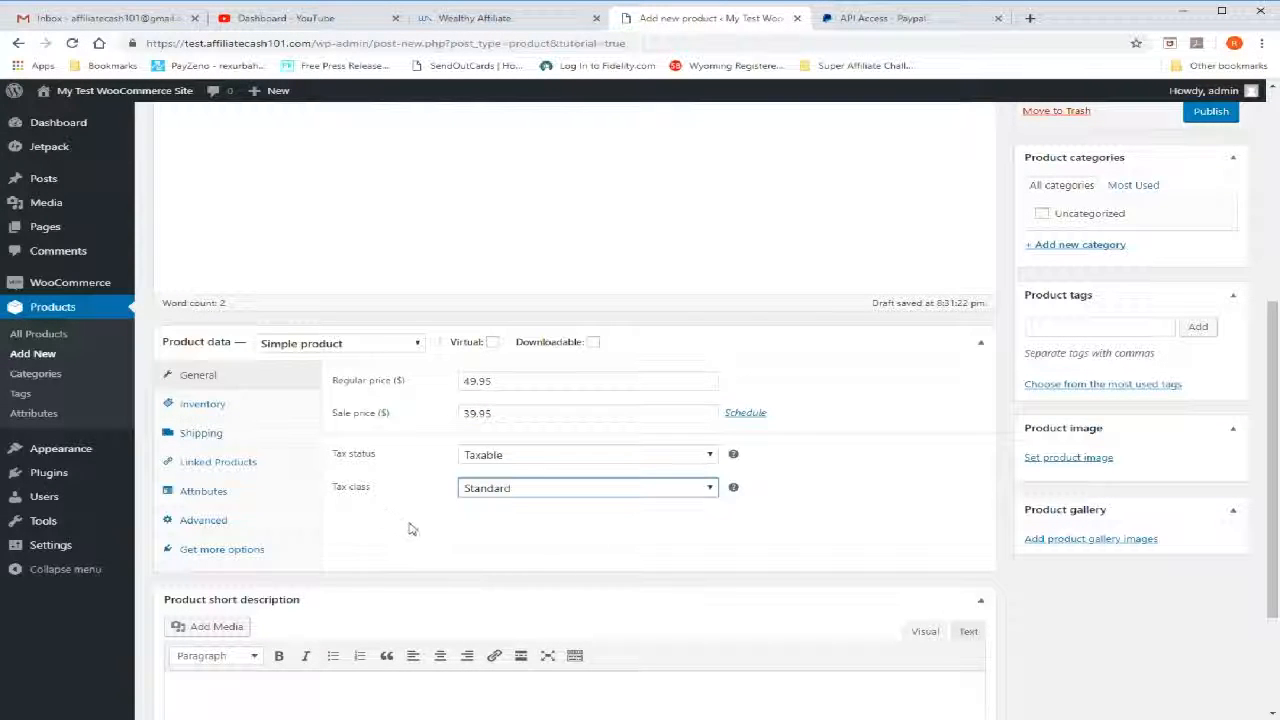
Enter "my downloadable product" as the product short description
scroll(409, 528, down, 3)
scroll(409, 528, down, 1)
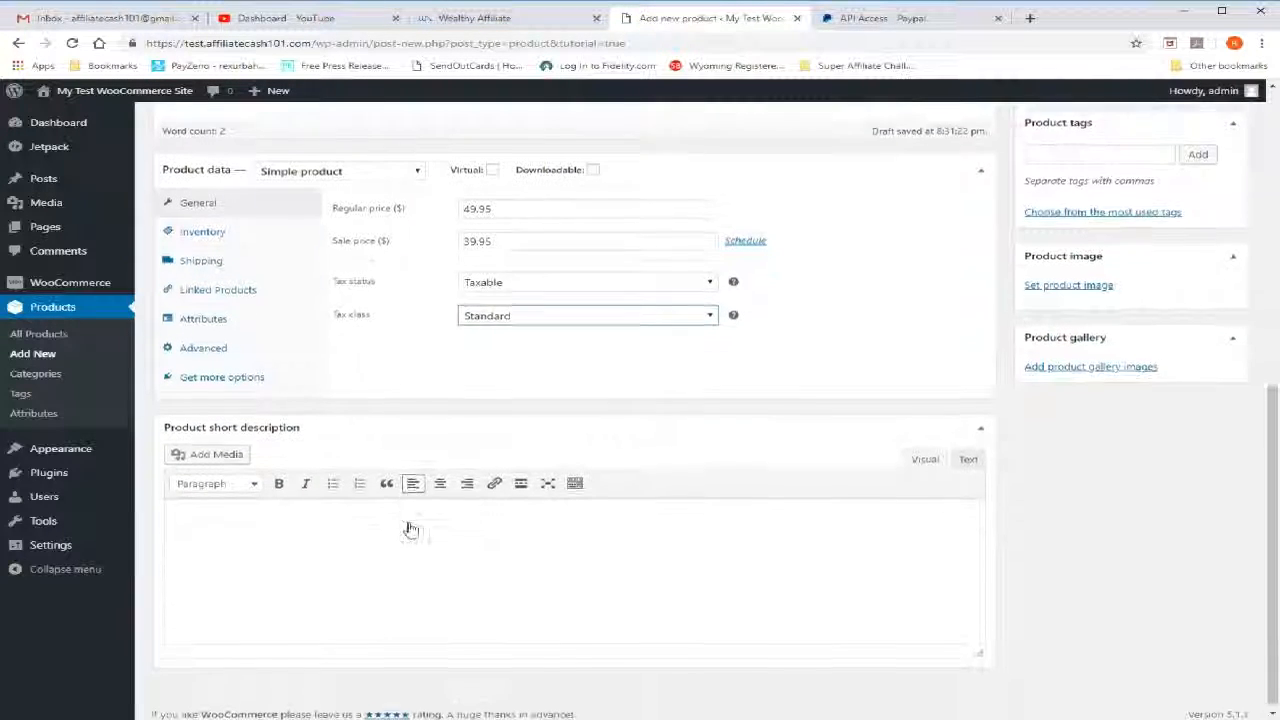
click(322, 512)
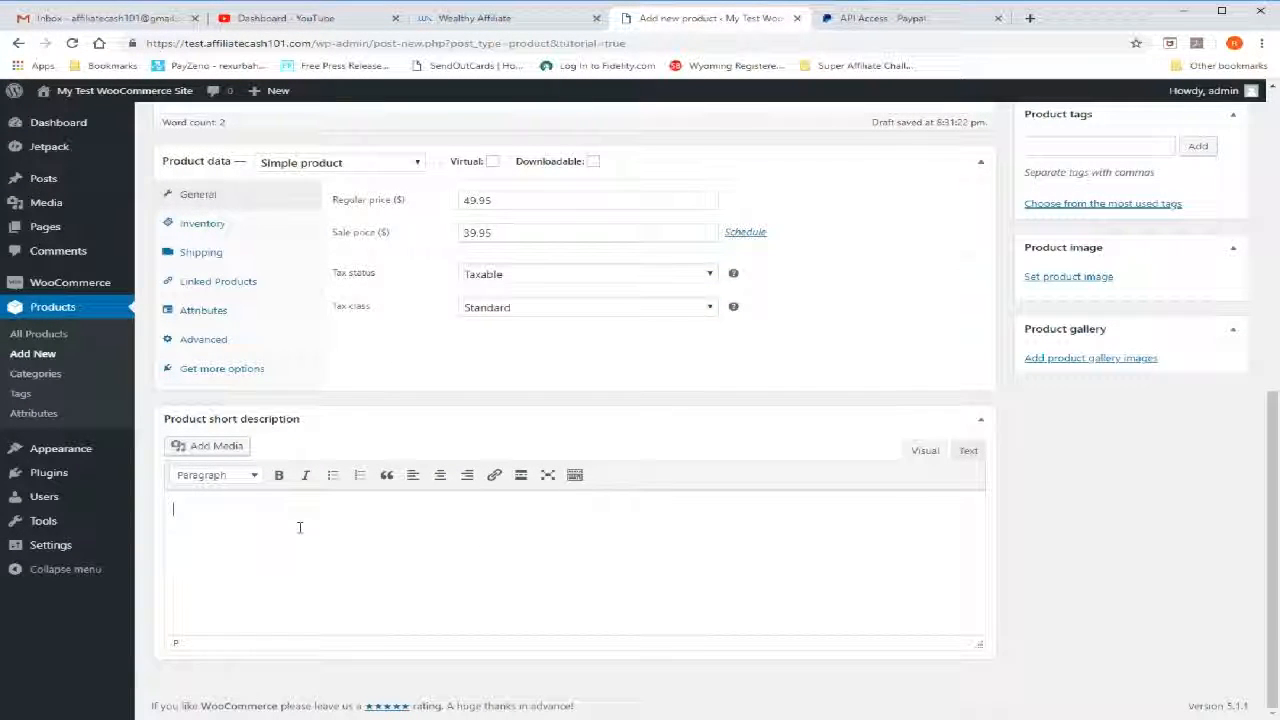
text(my downloadabl)
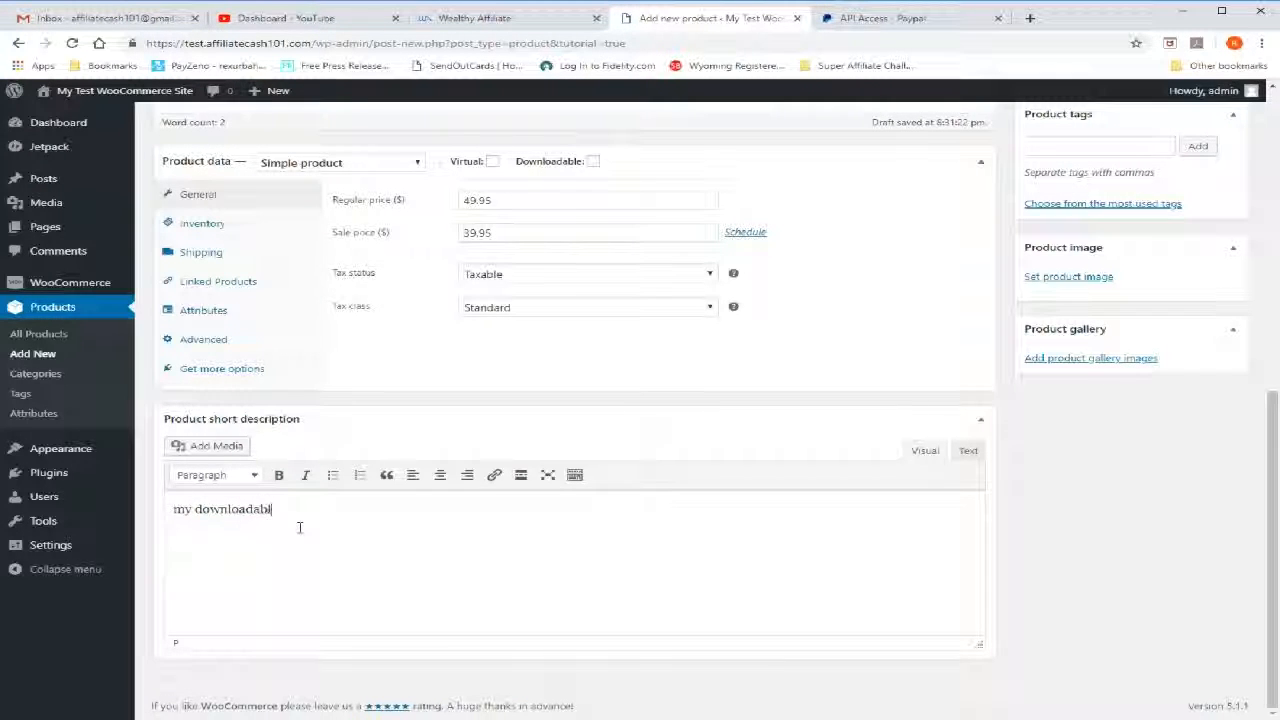
text(e product)
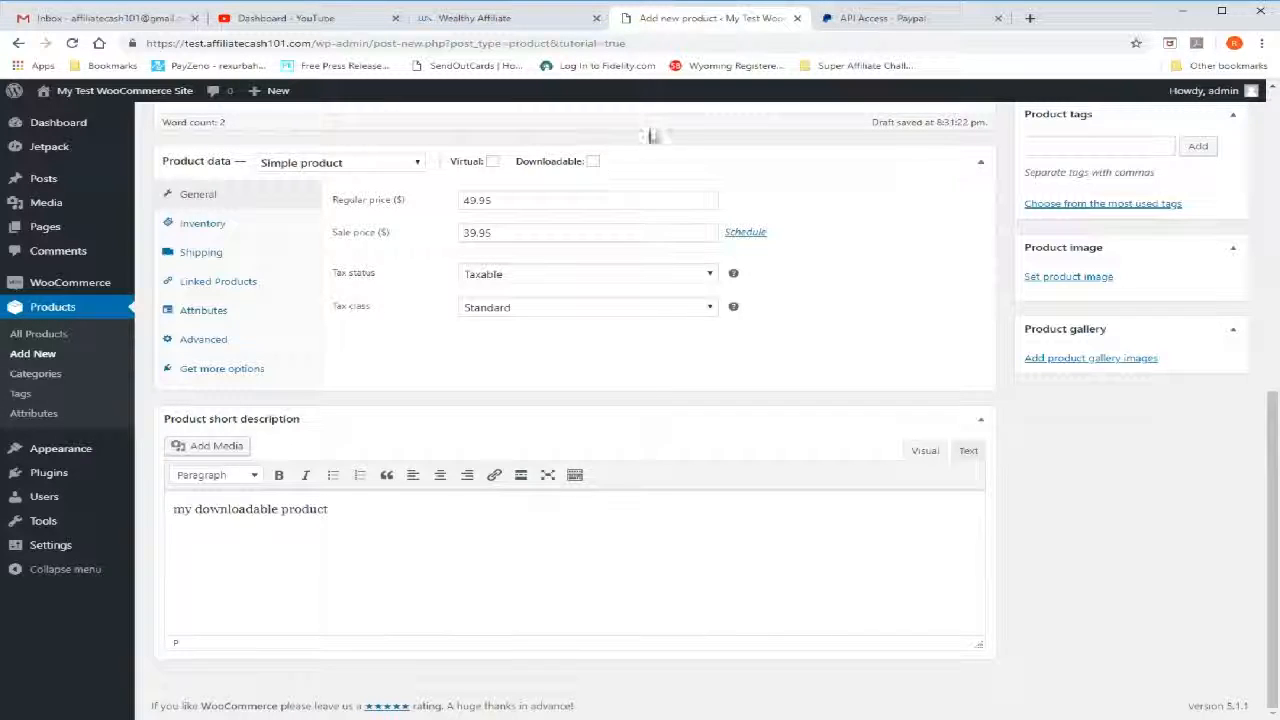
scroll(680, 133, up, 1)
scroll(680, 133, up, 2)
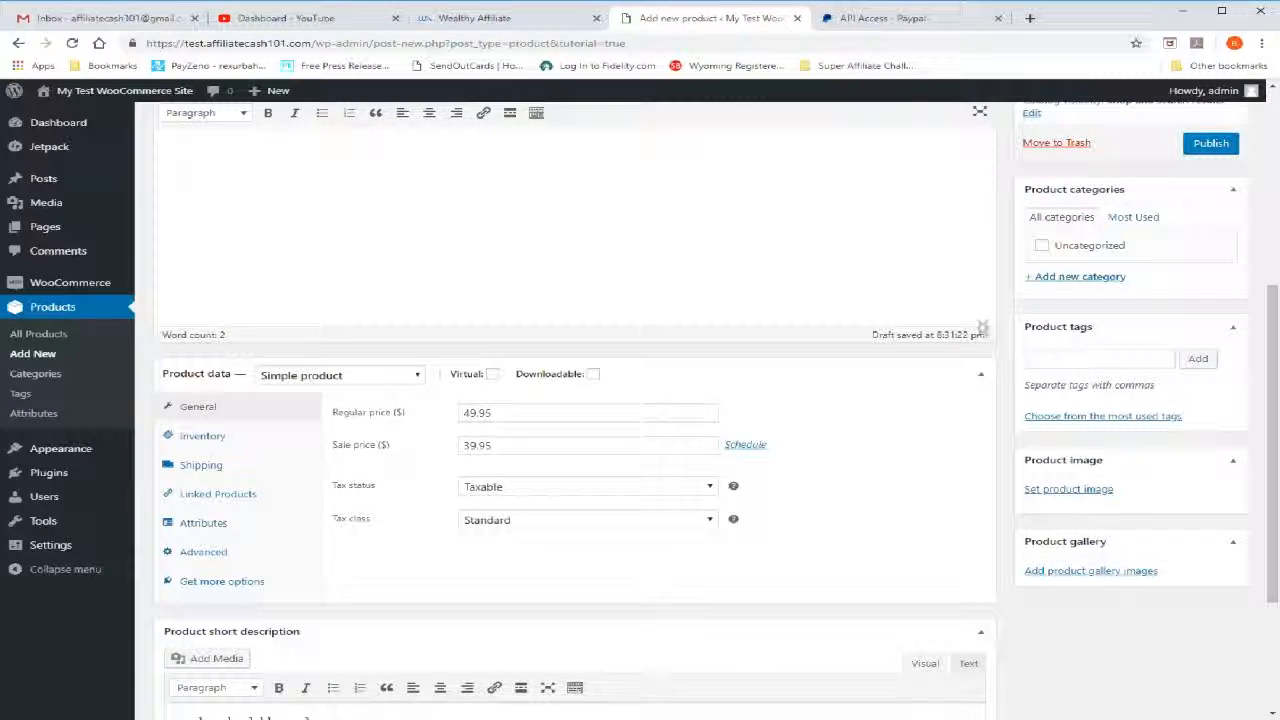
scroll(983, 328, up, 2)
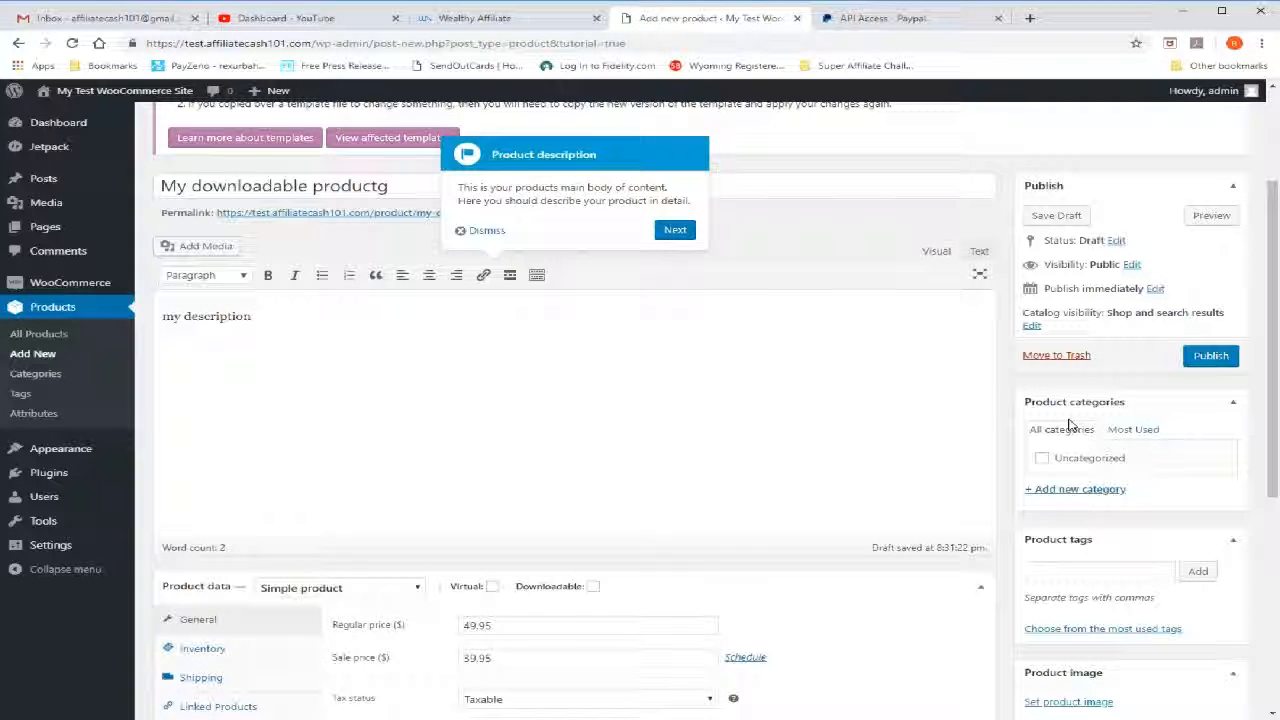
Create a new product category named "Pidtures"
click(1088, 492)
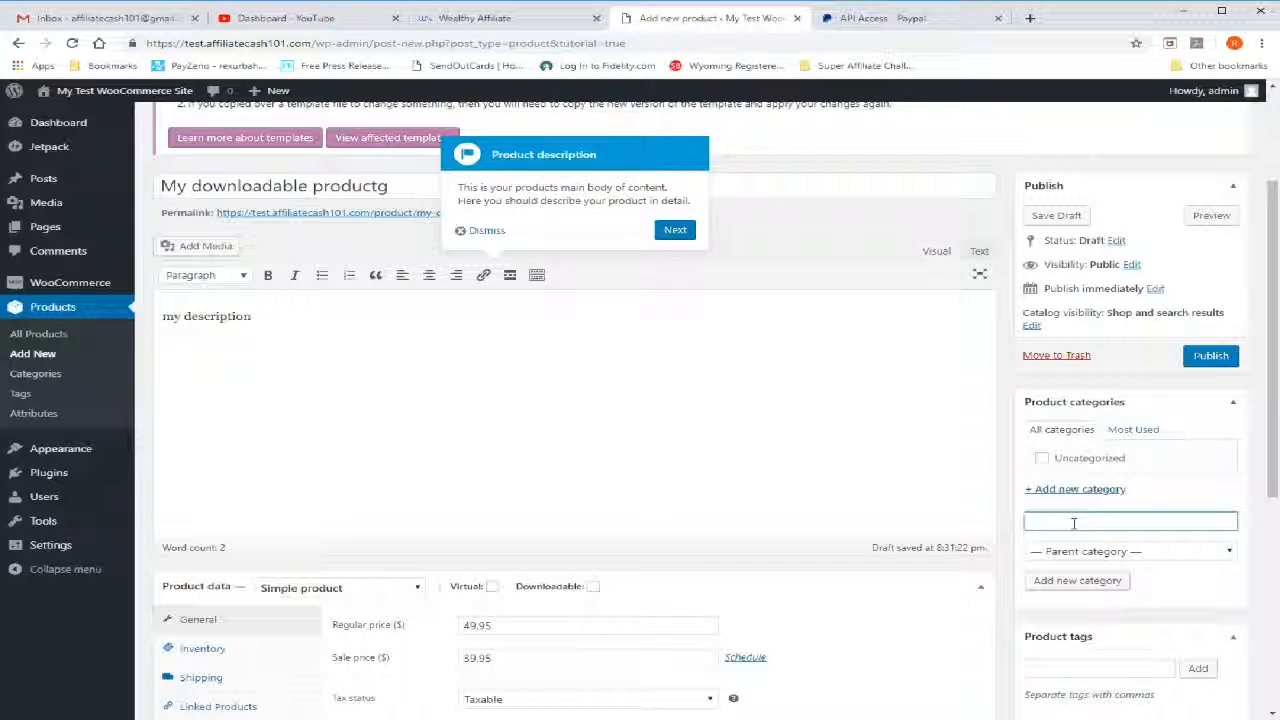
text(Picture)
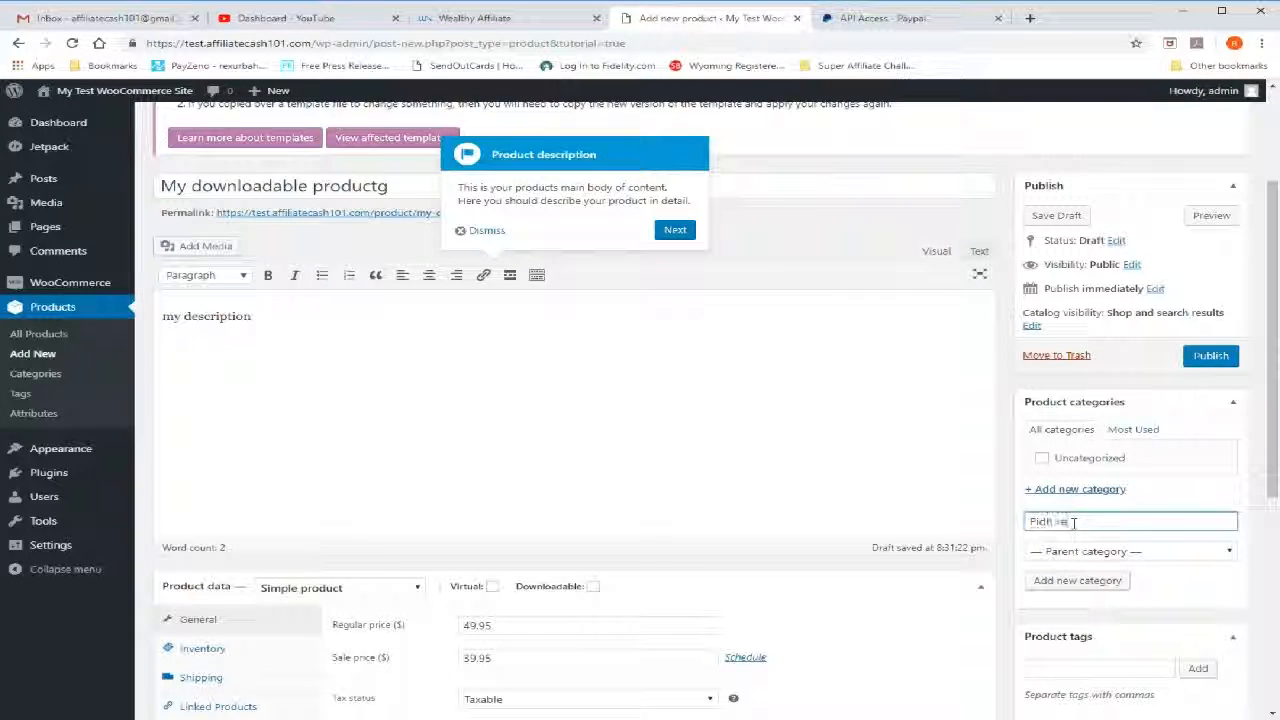
text(s)
click(1057, 580)
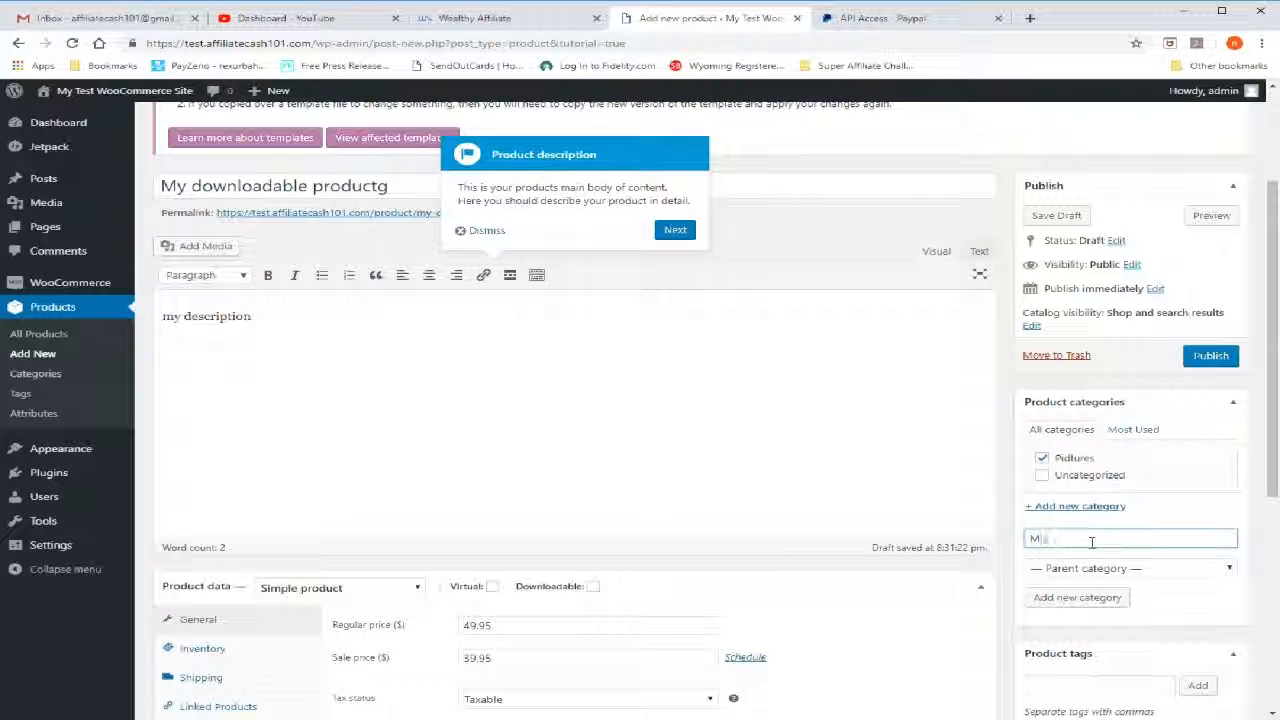
Create two more product categories, Music and Video
text(usic)
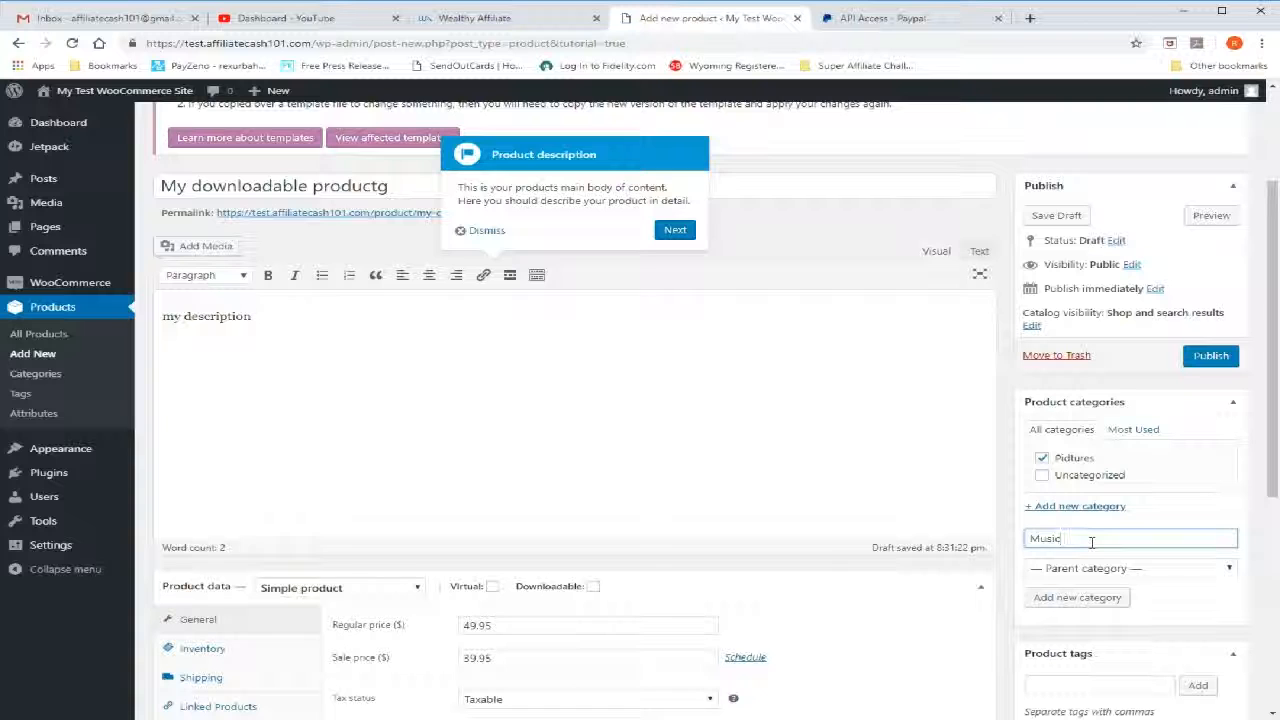
click(1098, 598)
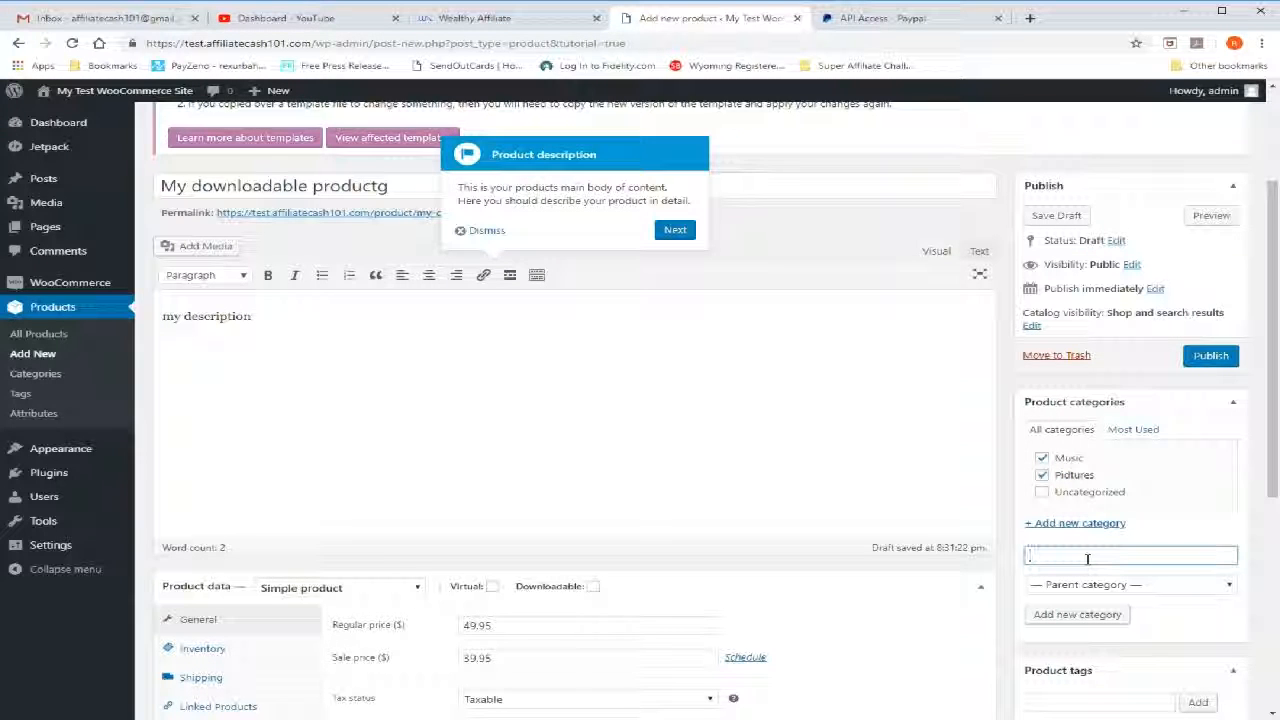
text(deo)
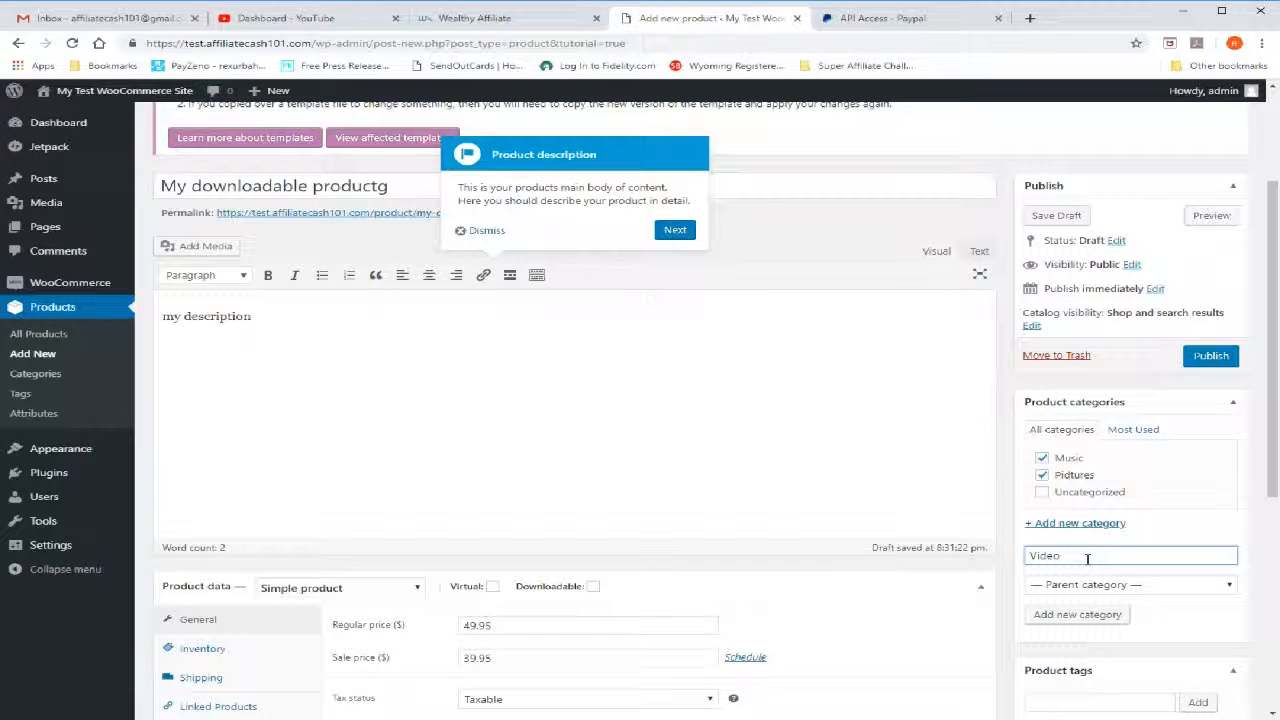
mouse_move(90, 444)
click(1076, 612)
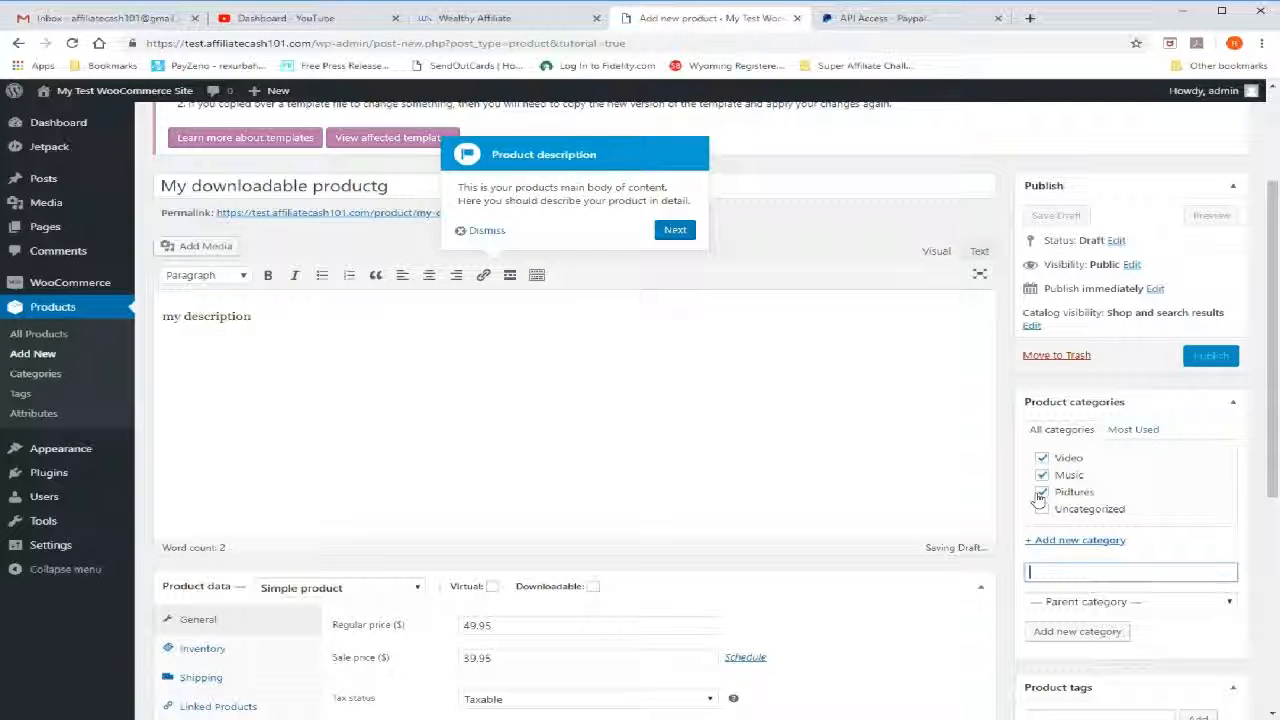
Remove the product from the Pidtures and Video categories, keeping only Music assigned
click(1042, 492)
click(1042, 458)
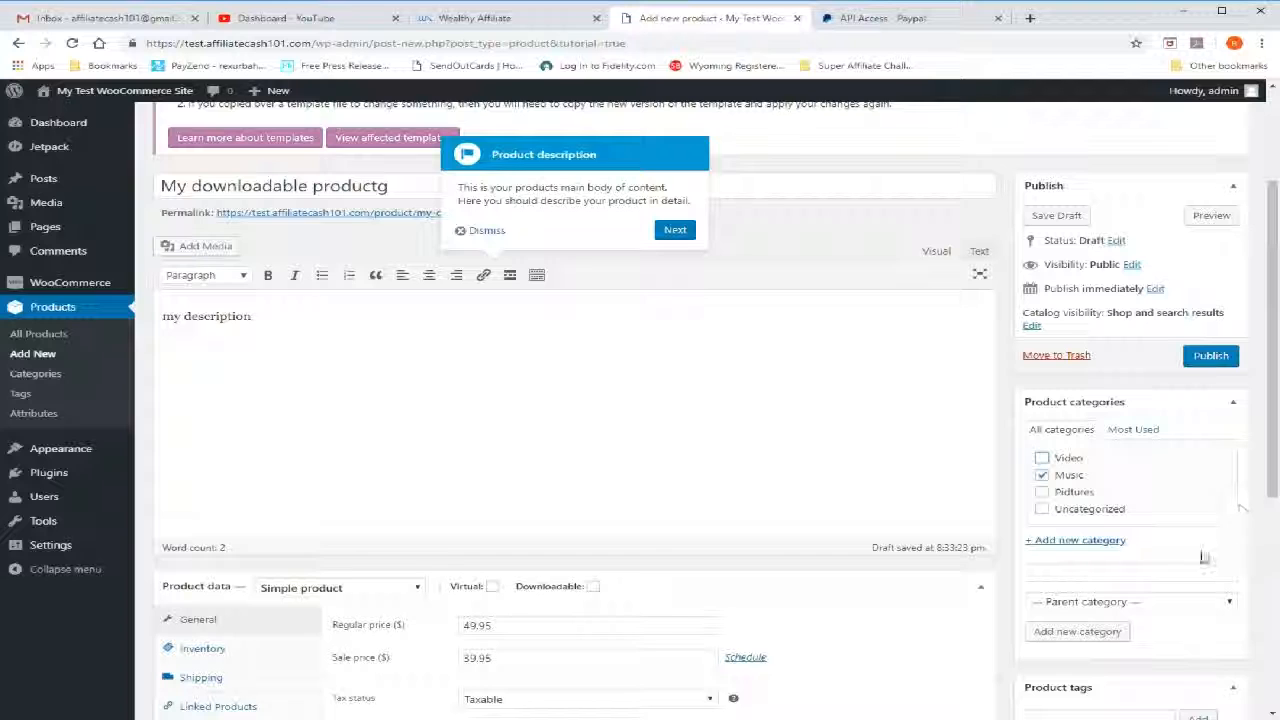
scroll(1203, 557, down, 2)
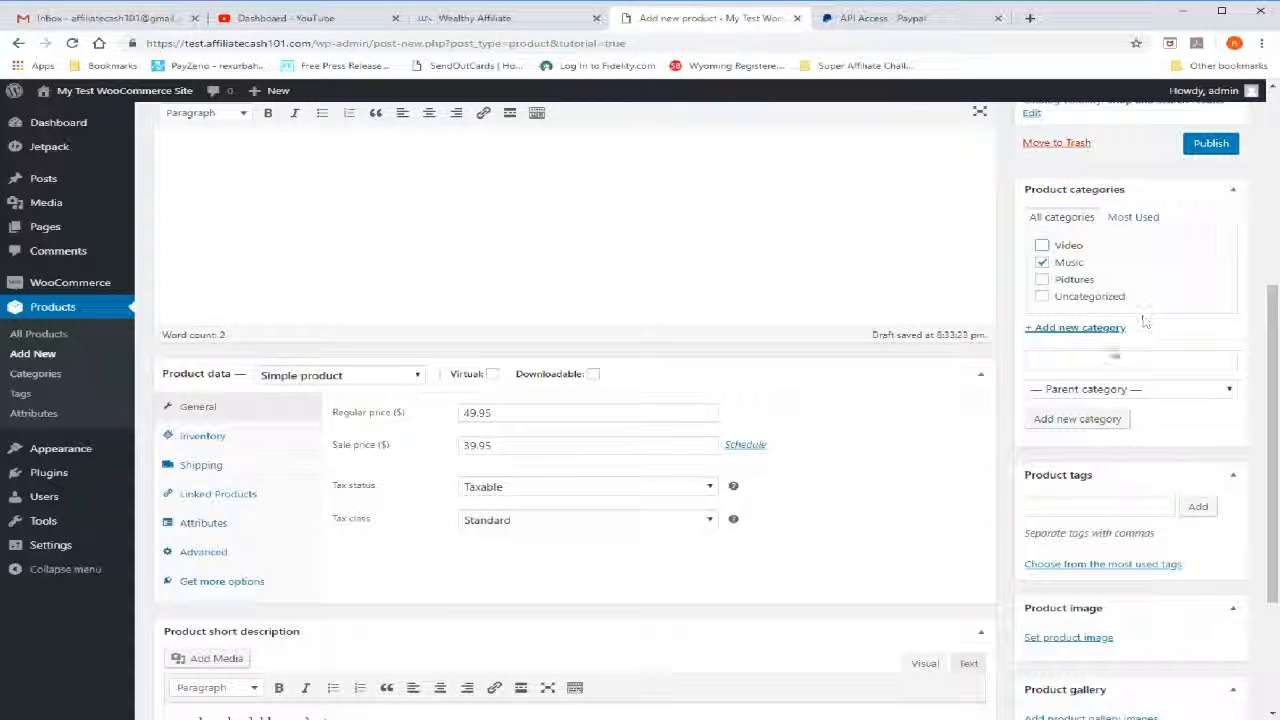
click(1097, 420)
Add the product tag "music video"
scroll(1123, 463, down, 1)
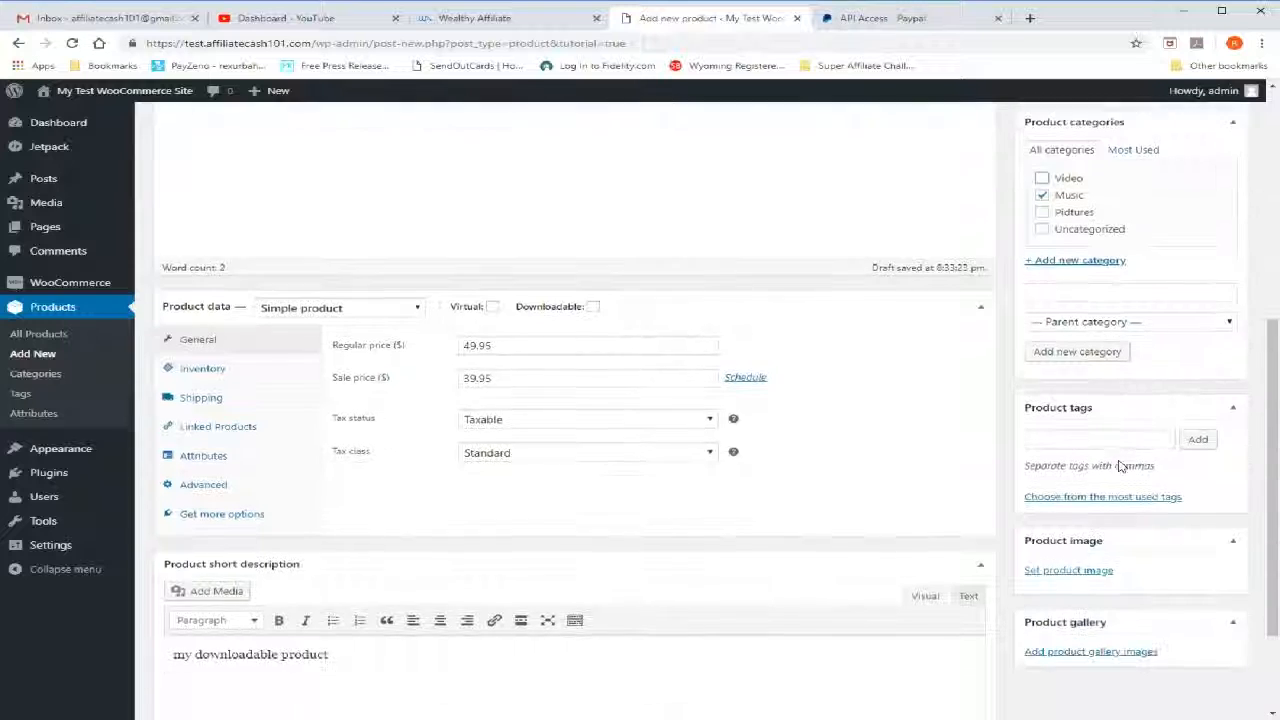
scroll(1120, 466, down, 2)
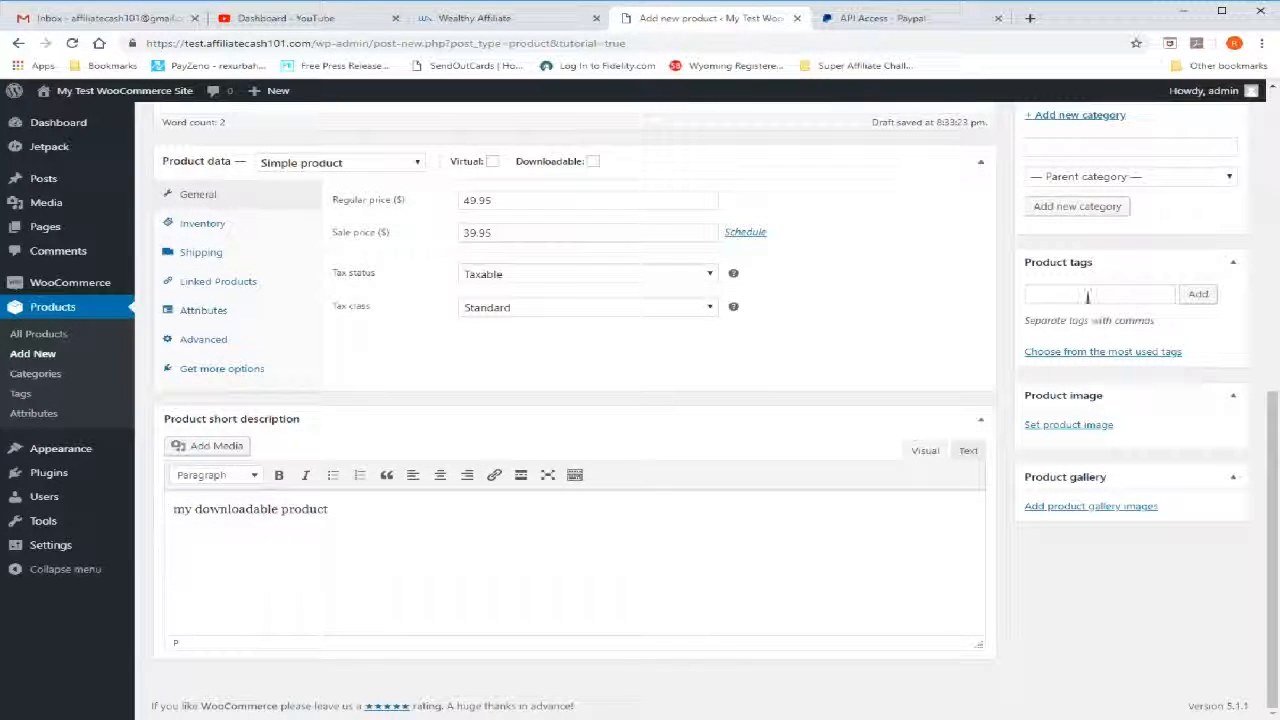
click(1088, 295)
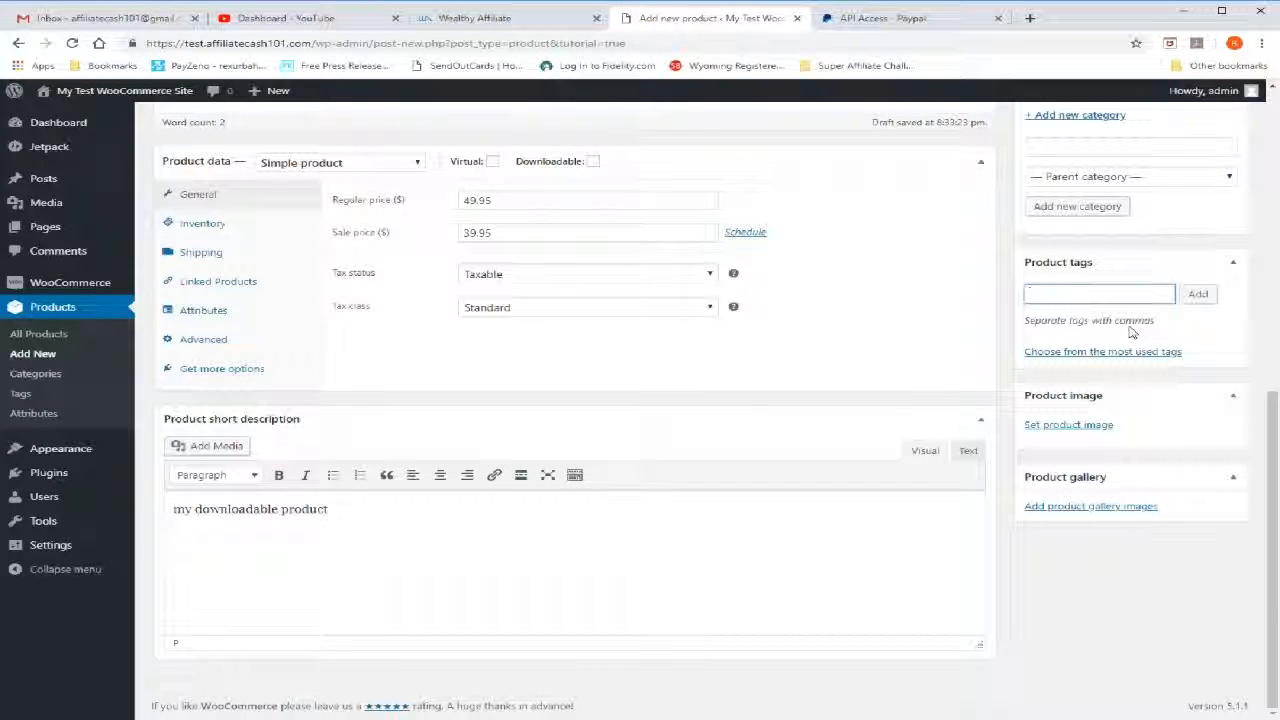
text(mustic)
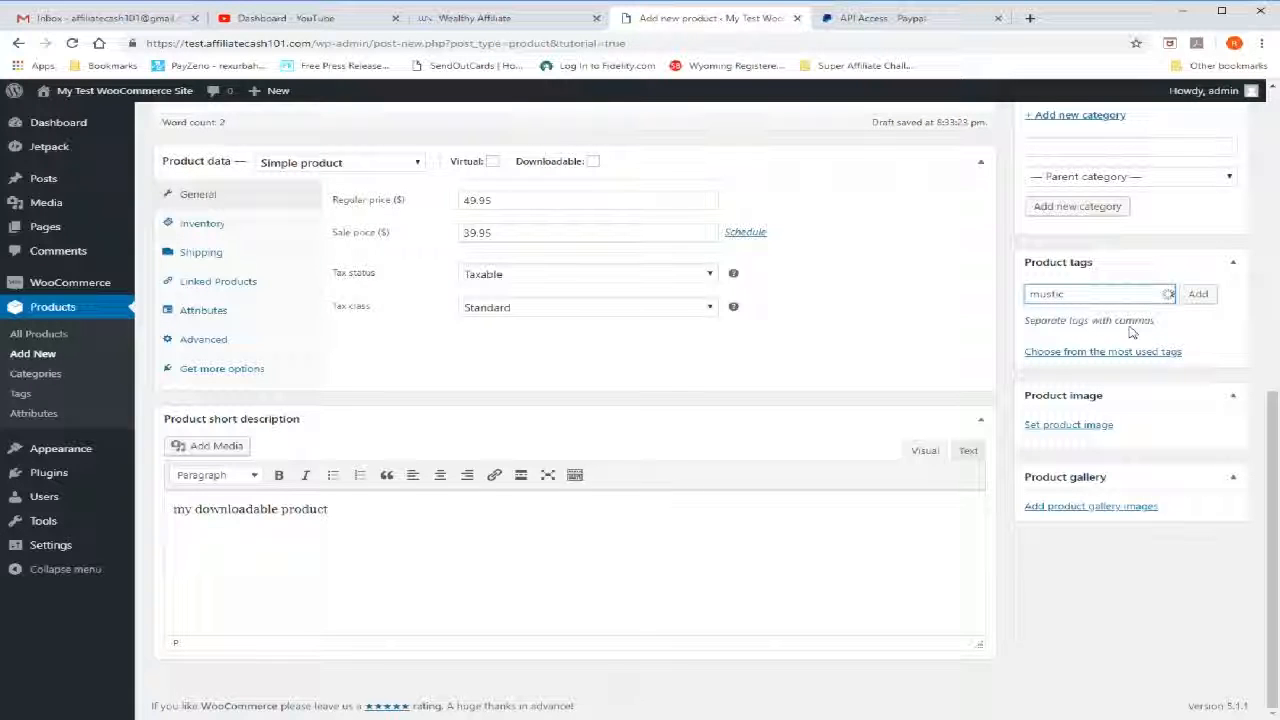
key(BackSpace)
key(BackSpace)
key(BackSpace)
text(ic)
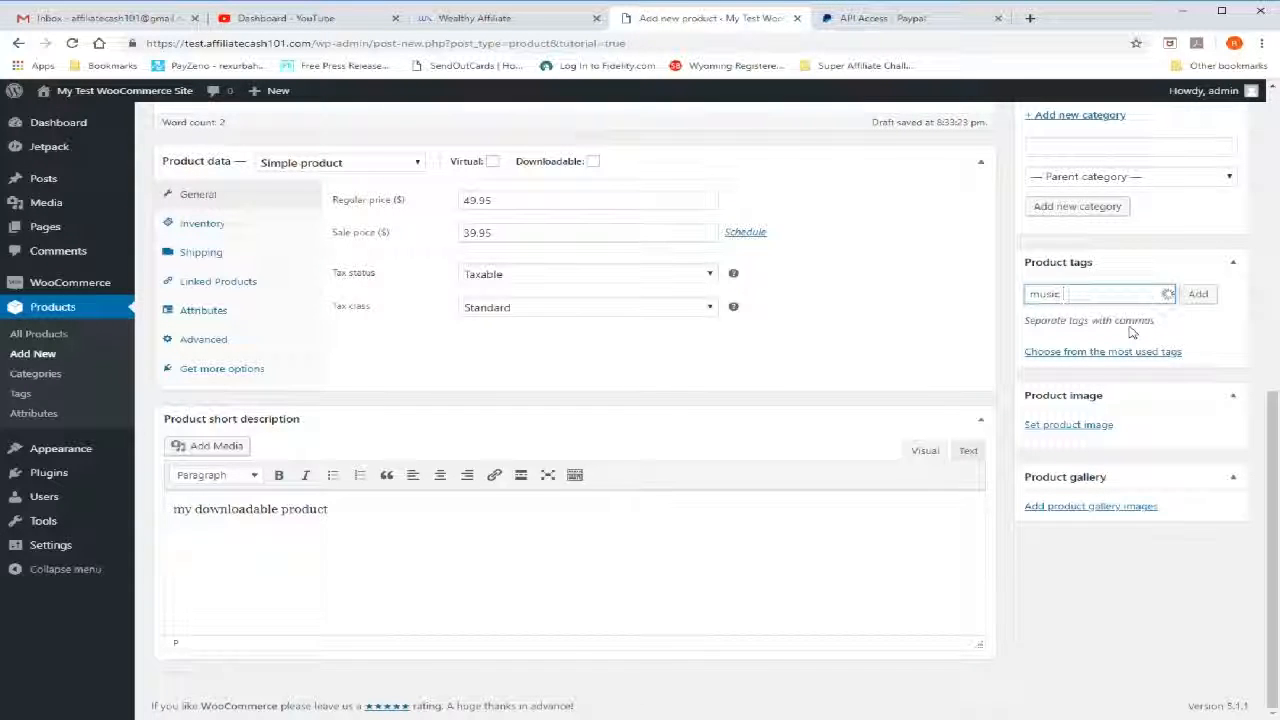
text(,video)
click(1196, 295)
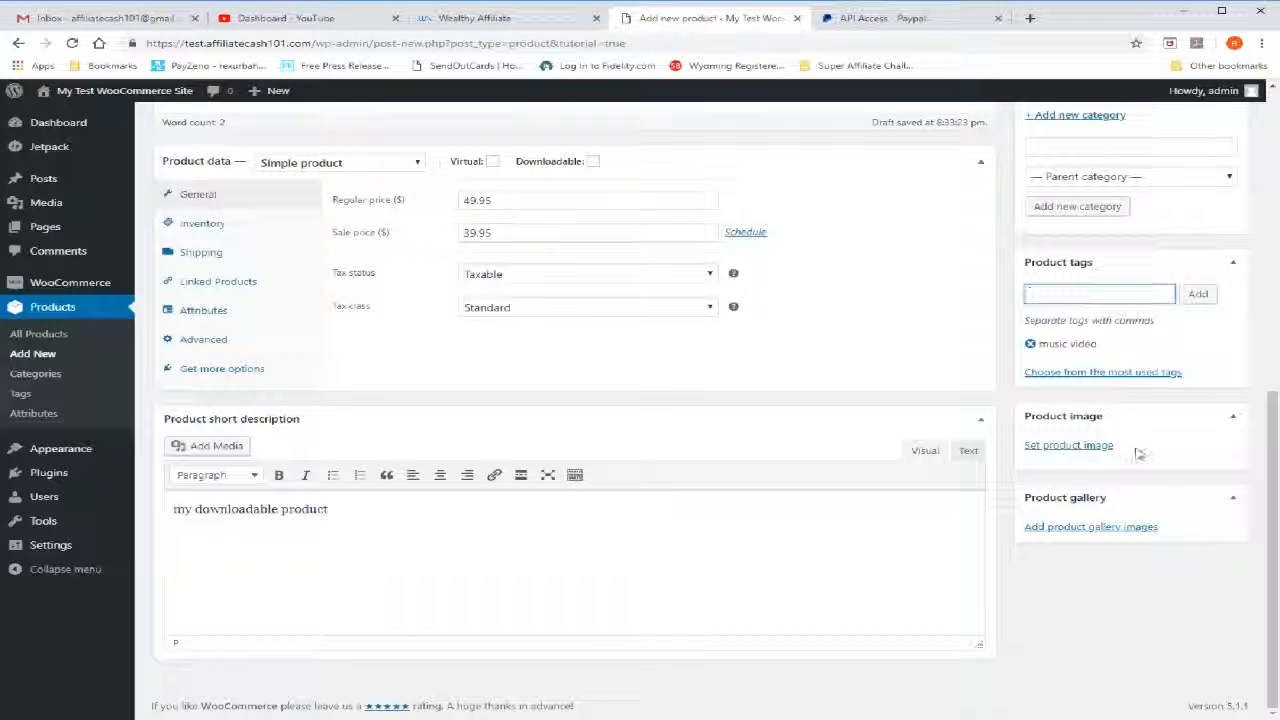
Set AC101.png from the media library as the product image
click(1063, 444)
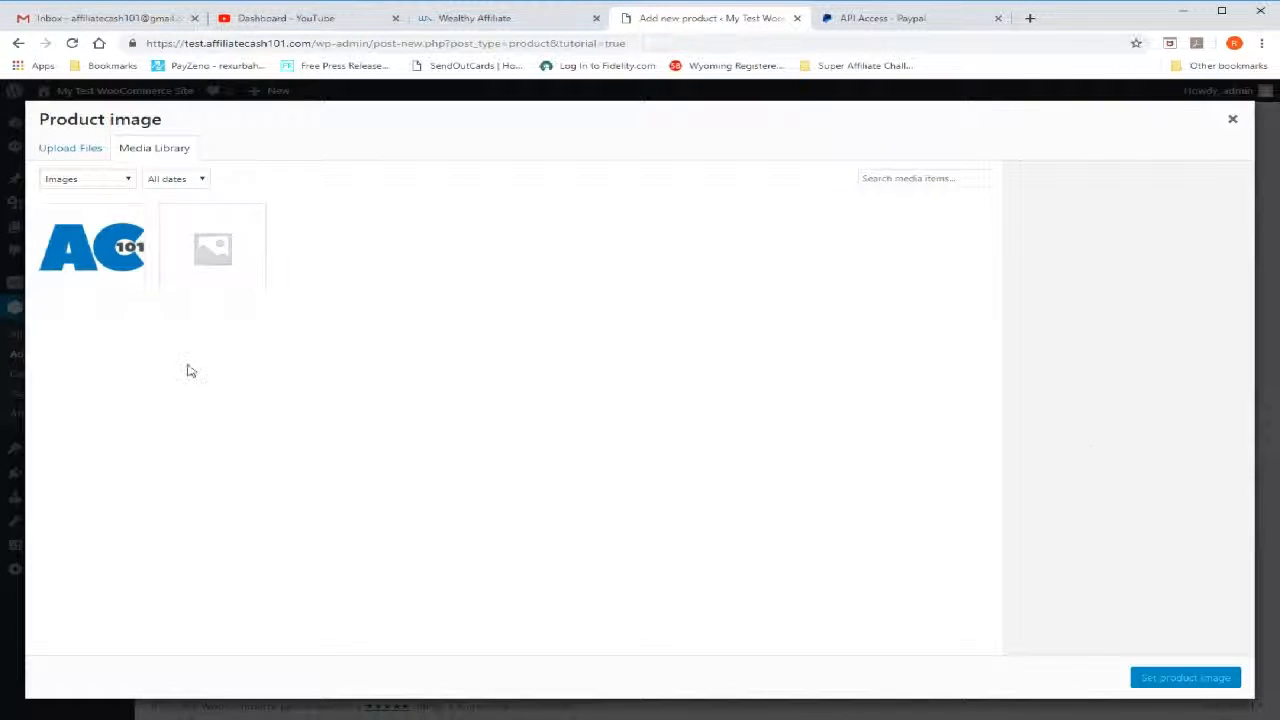
click(92, 262)
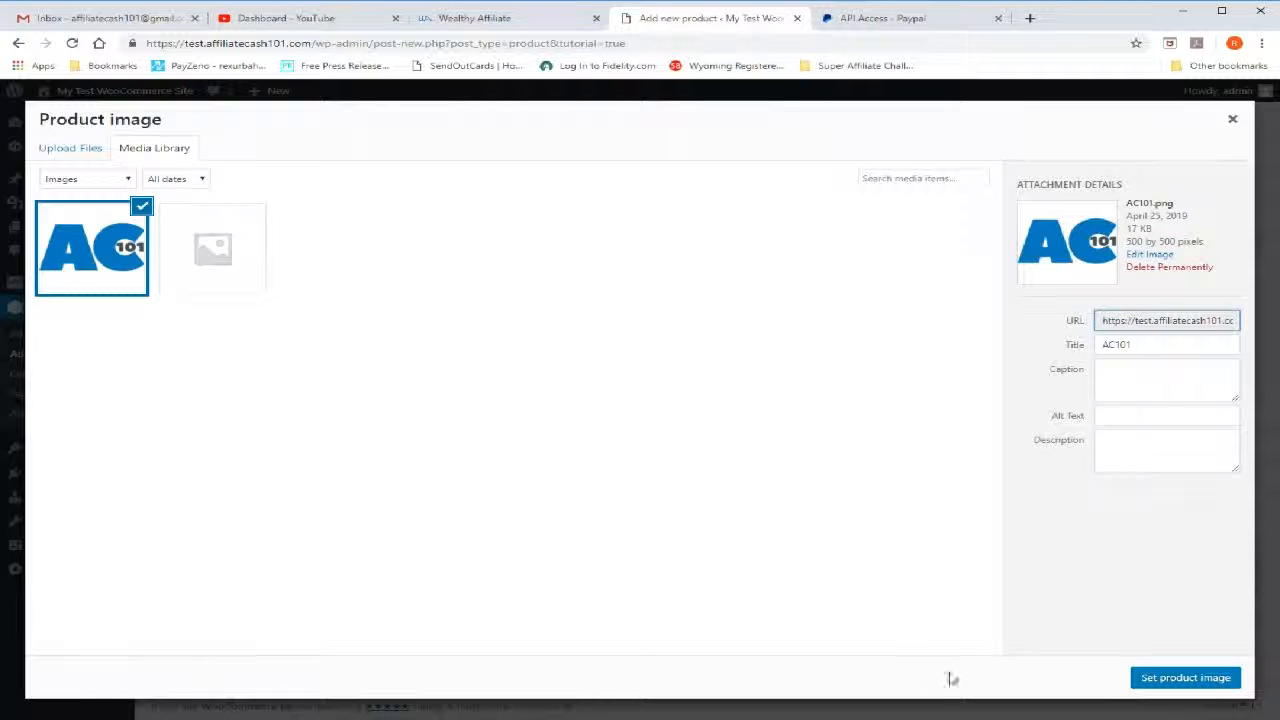
click(1183, 678)
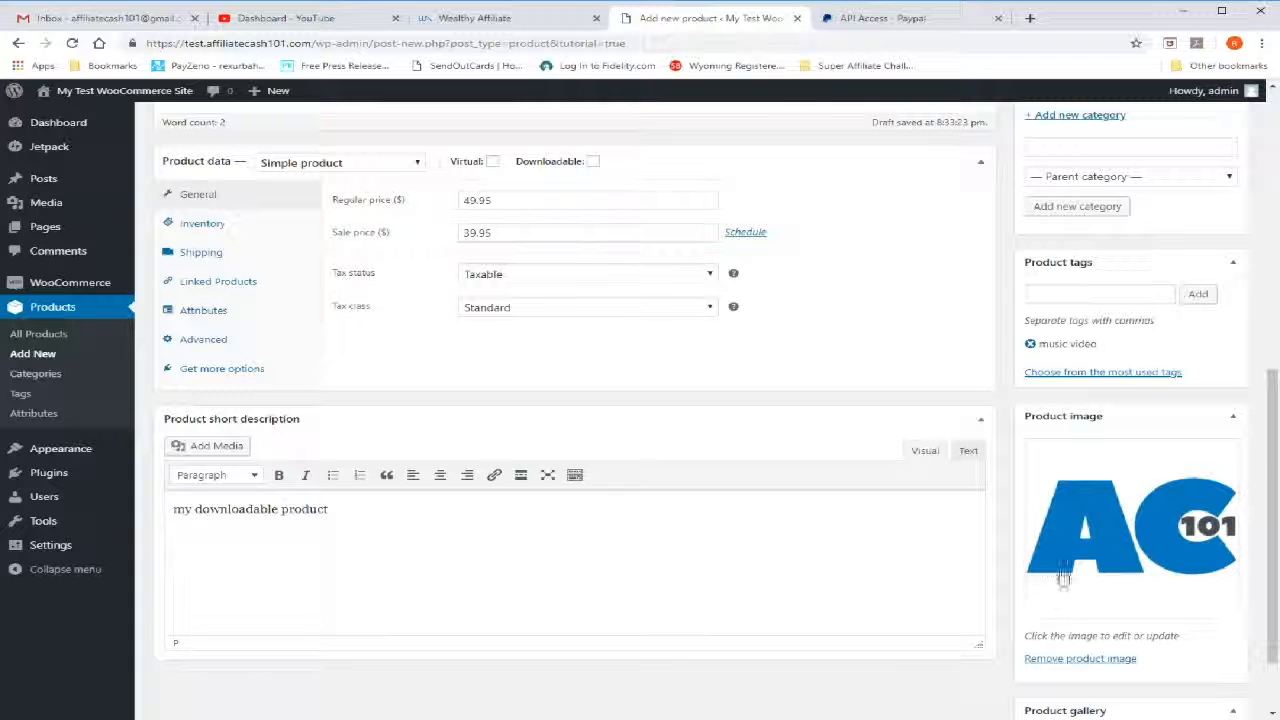
Publish the downloadable product
scroll(1063, 577, down, 1)
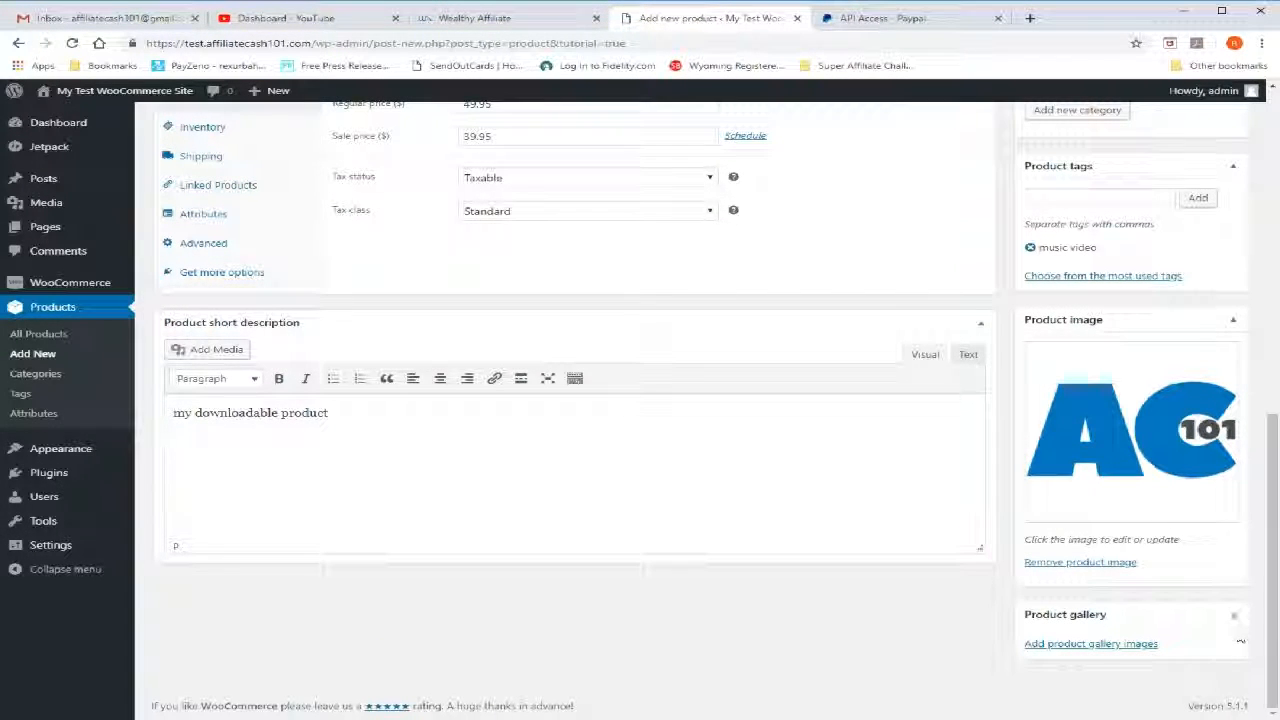
scroll(700, 605, up, 6)
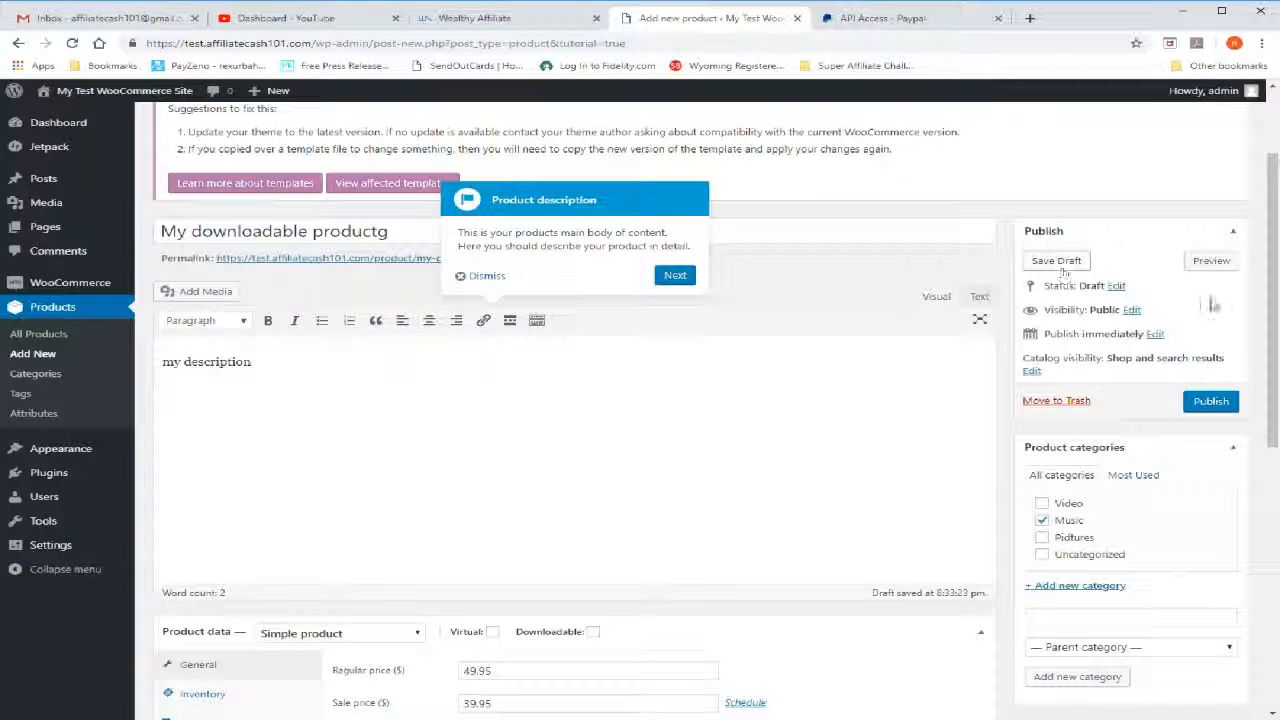
click(1205, 404)
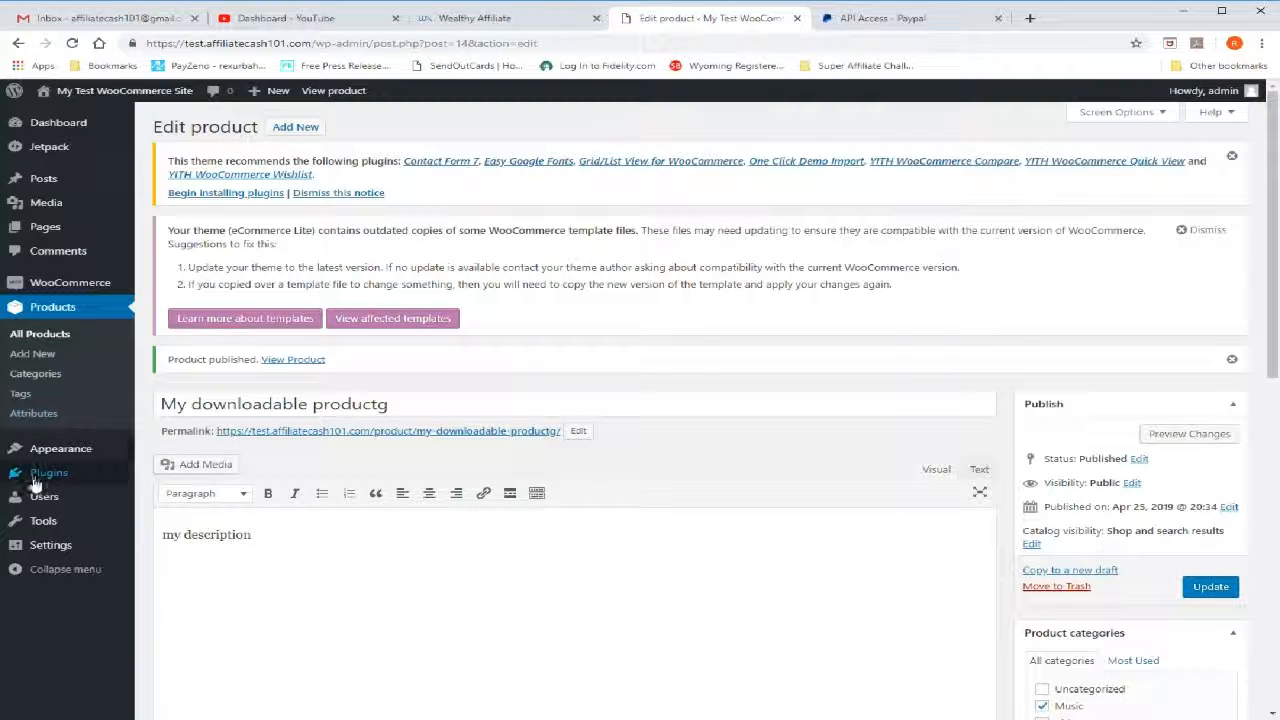
Open the theme customizer and show the Shop page in its site preview
mouse_move(58, 455)
click(152, 472)
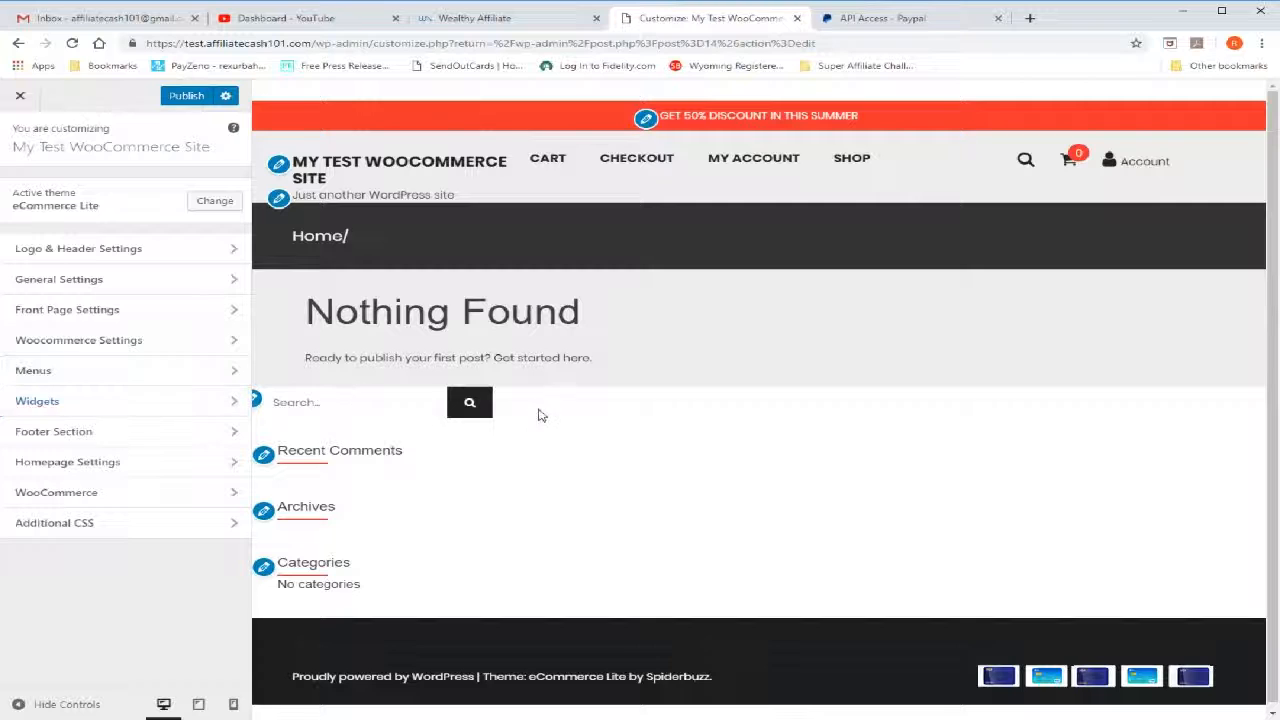
click(863, 160)
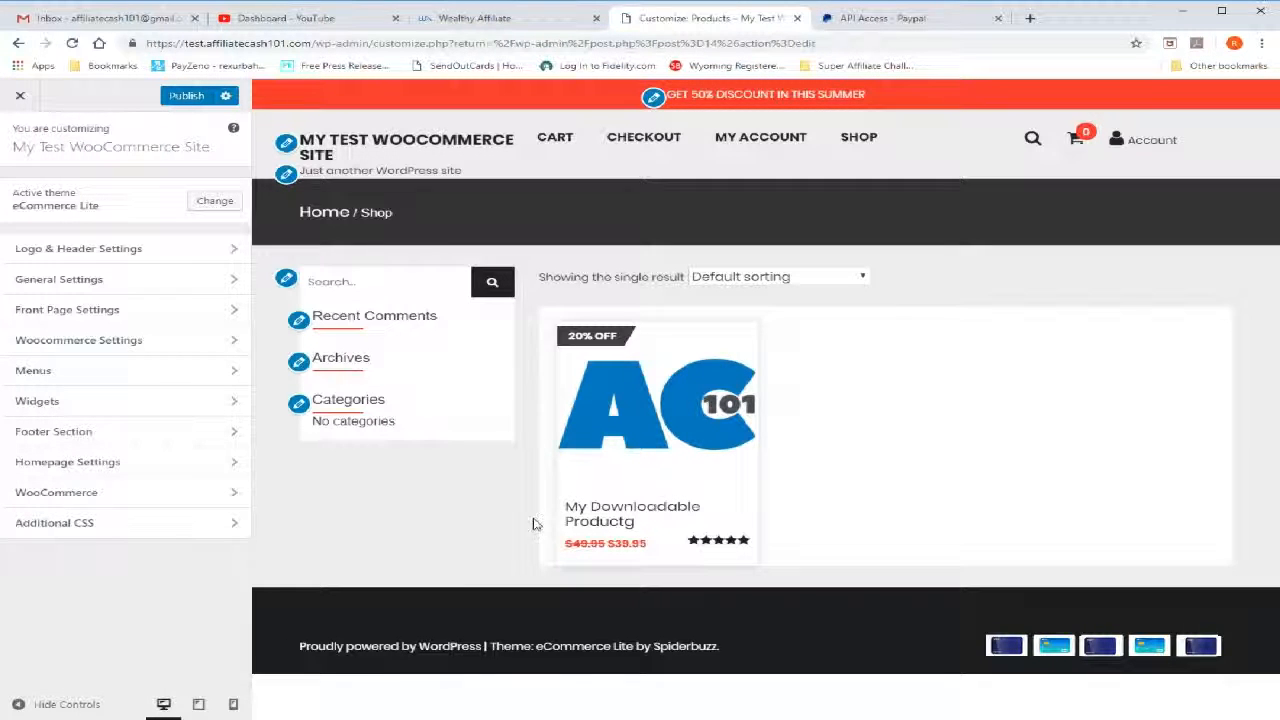
Add the downloadable product to the cart and open the Cart page in the preview
mouse_move(676, 450)
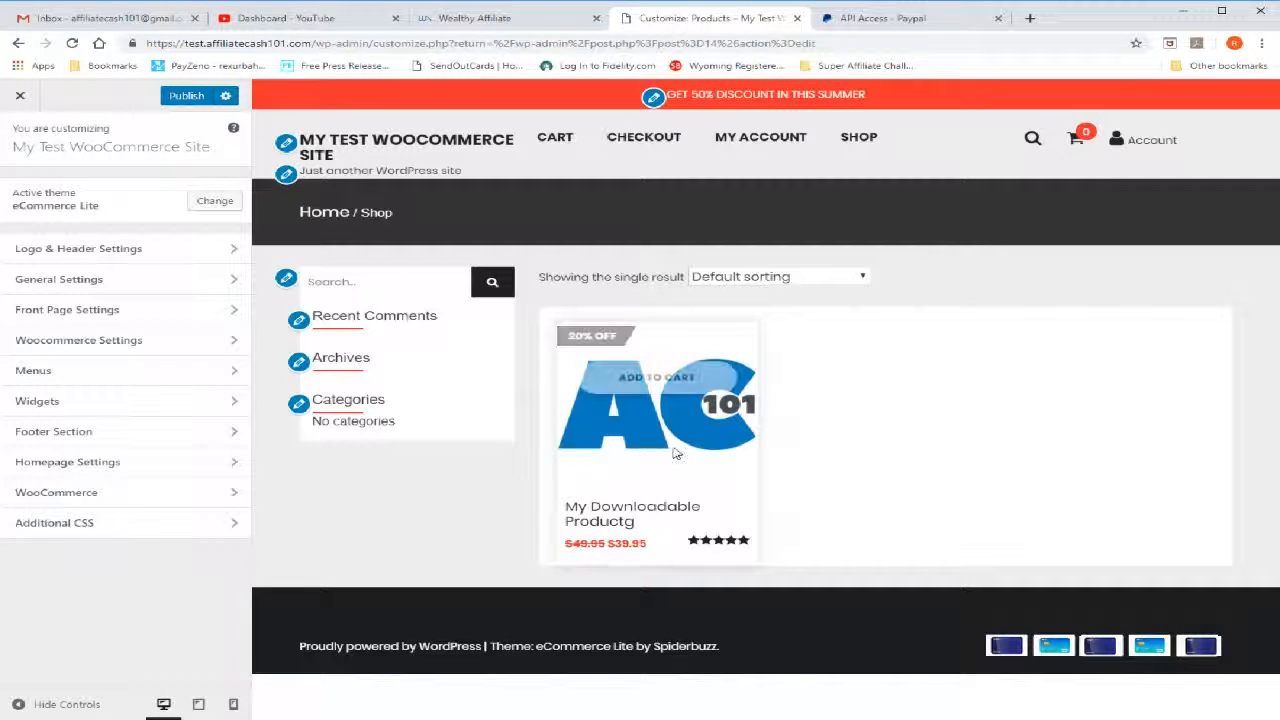
click(680, 385)
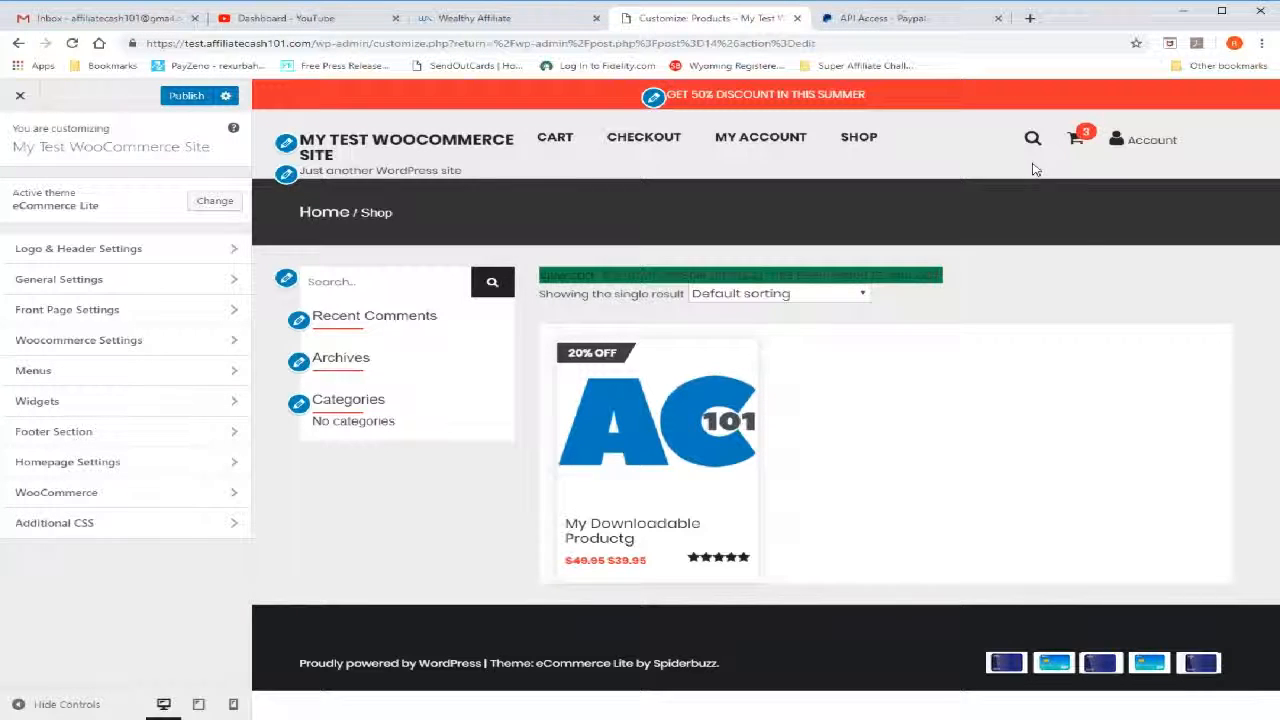
mouse_move(1085, 136)
click(1080, 138)
click(548, 137)
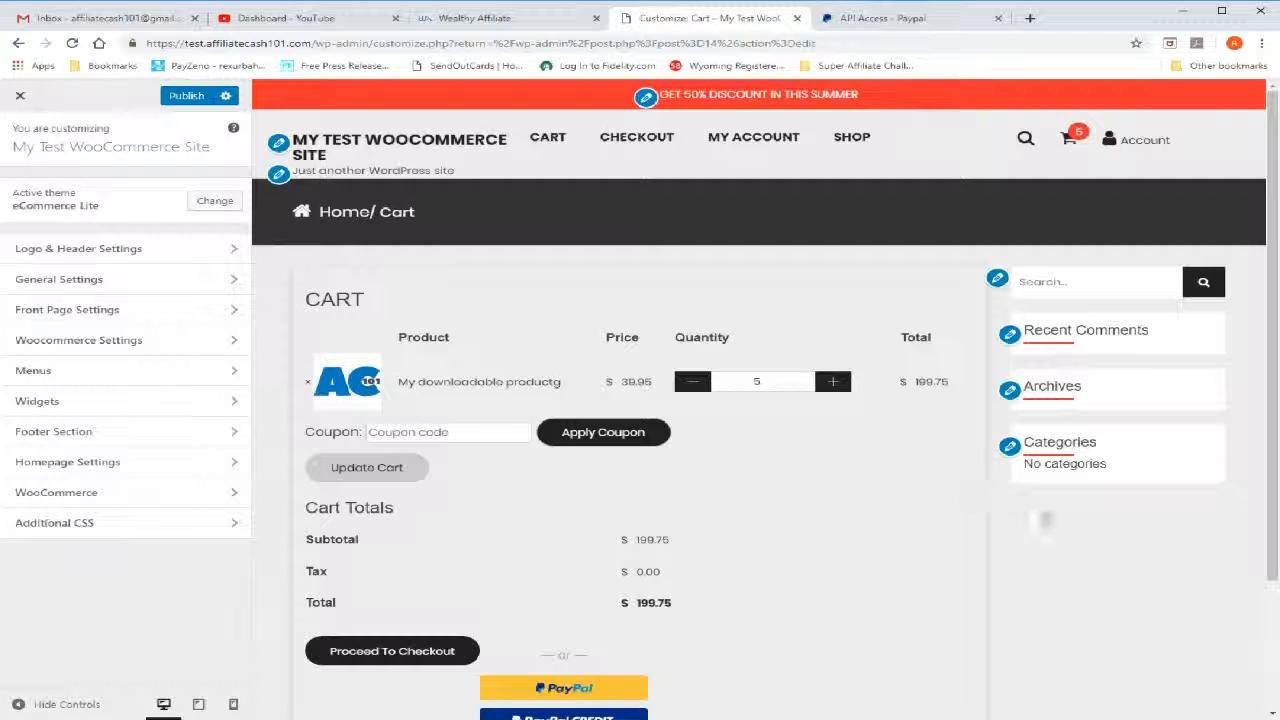
Reduce the product's cart quantity to 1 and update the cart
scroll(760, 537, down, 1)
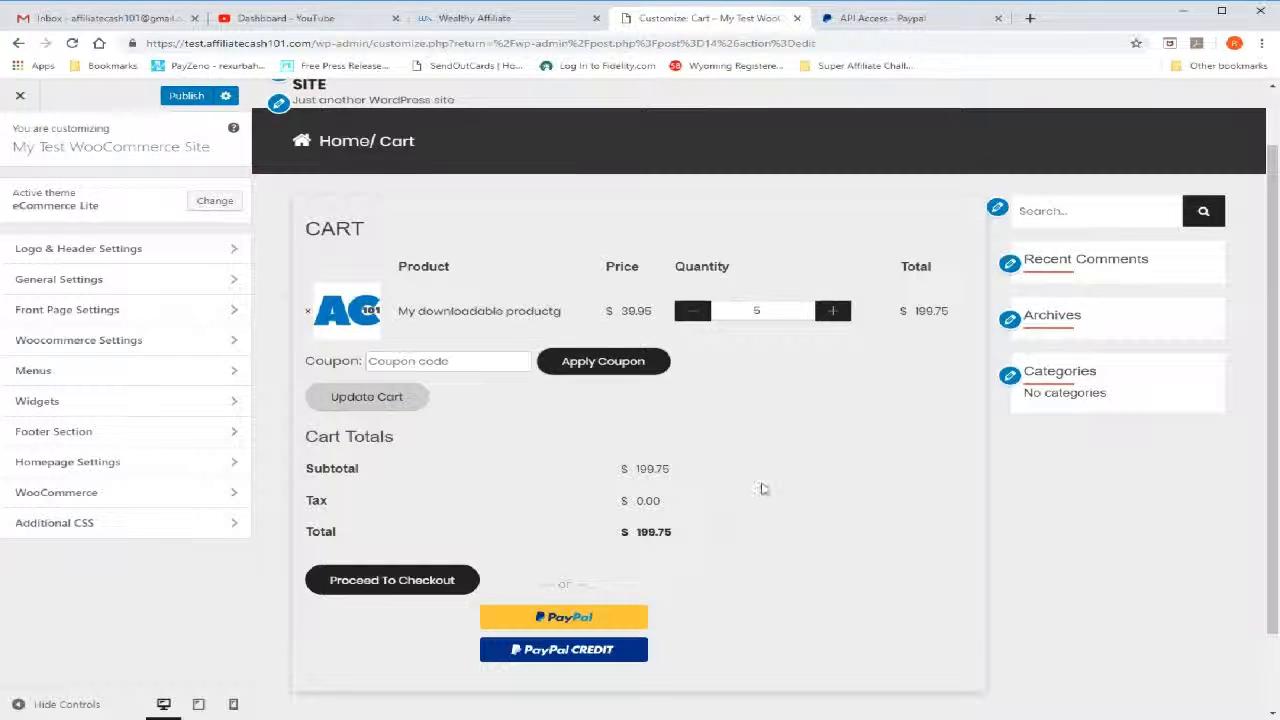
click(692, 313)
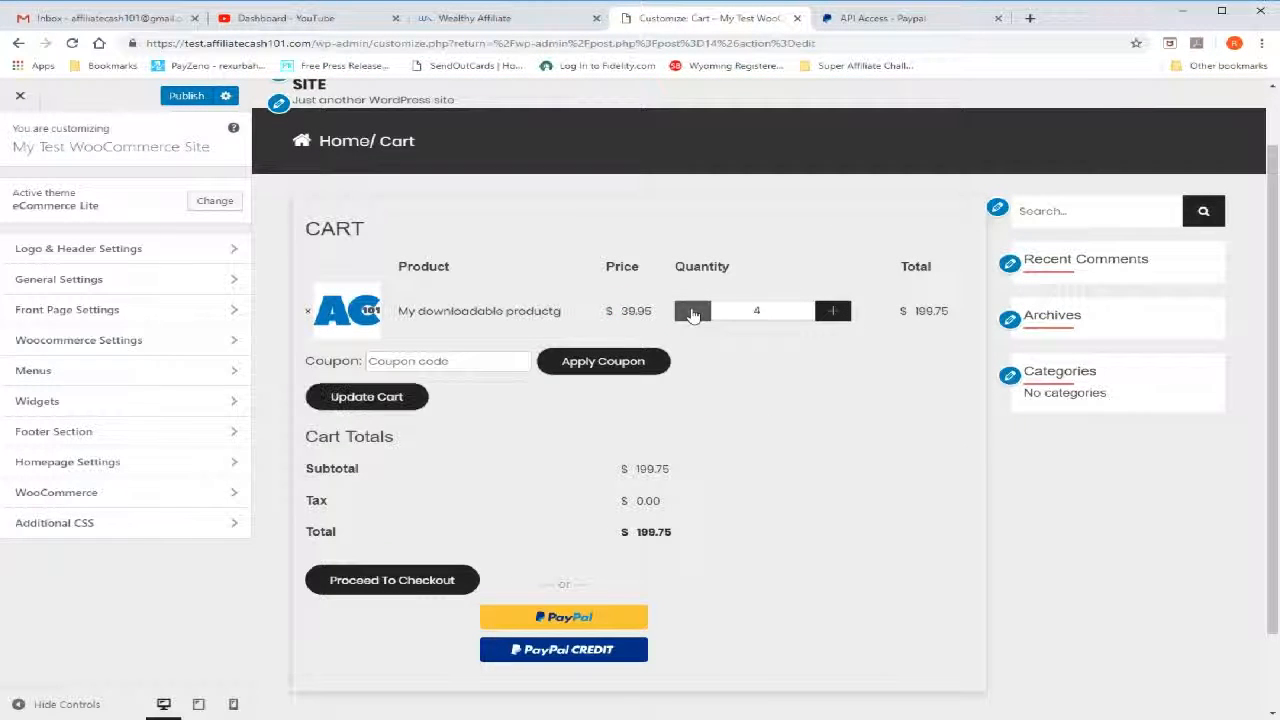
click(692, 313)
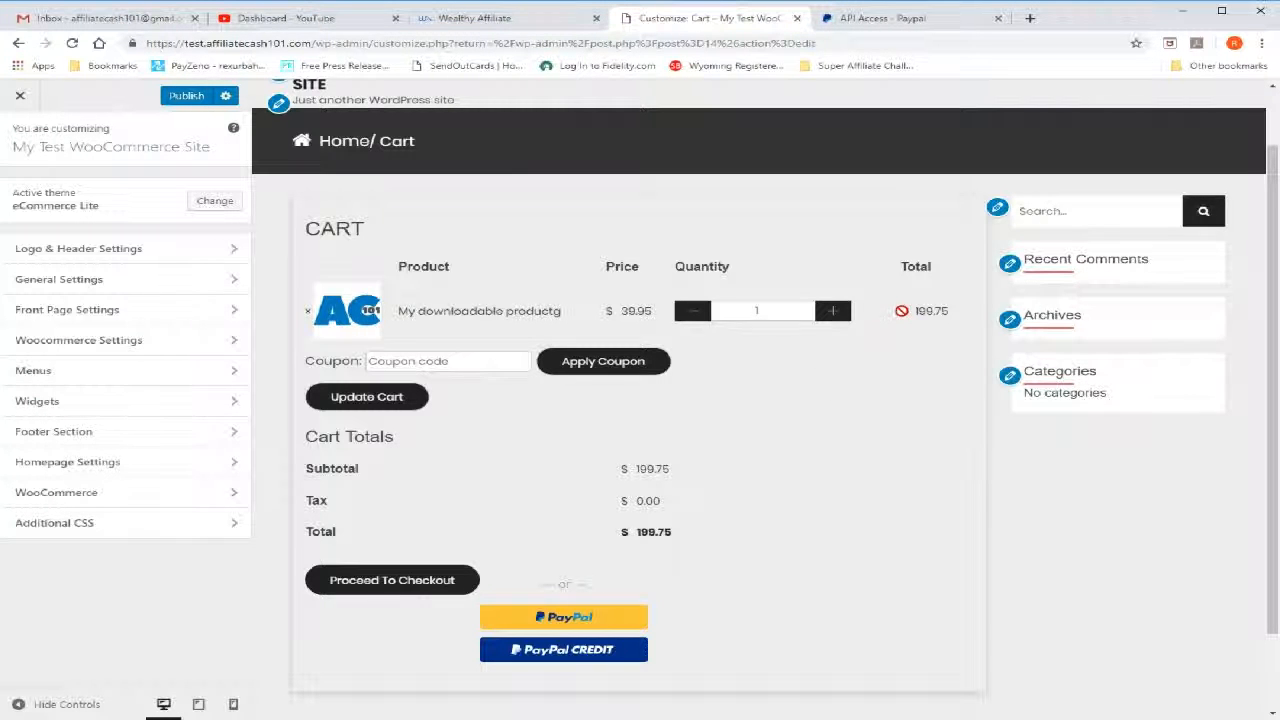
click(407, 404)
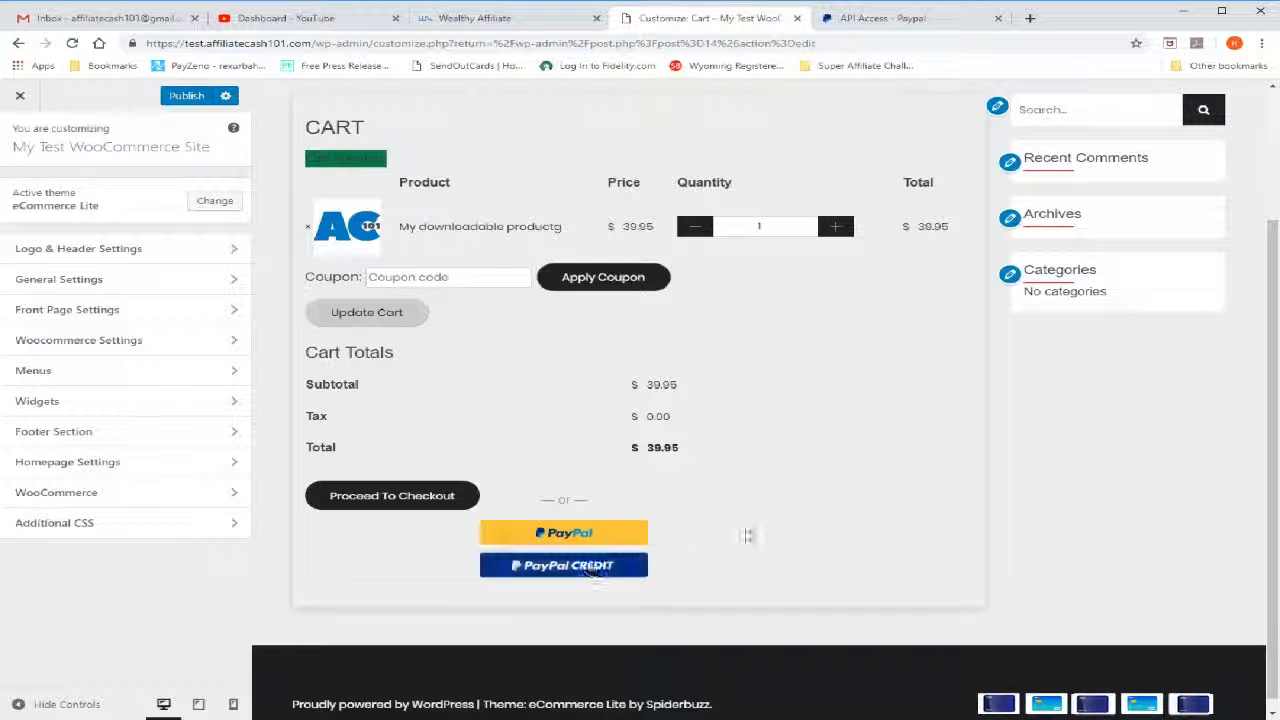
Close the theme customizer, accepting the loss of unsaved changes
scroll(766, 560, up, 2)
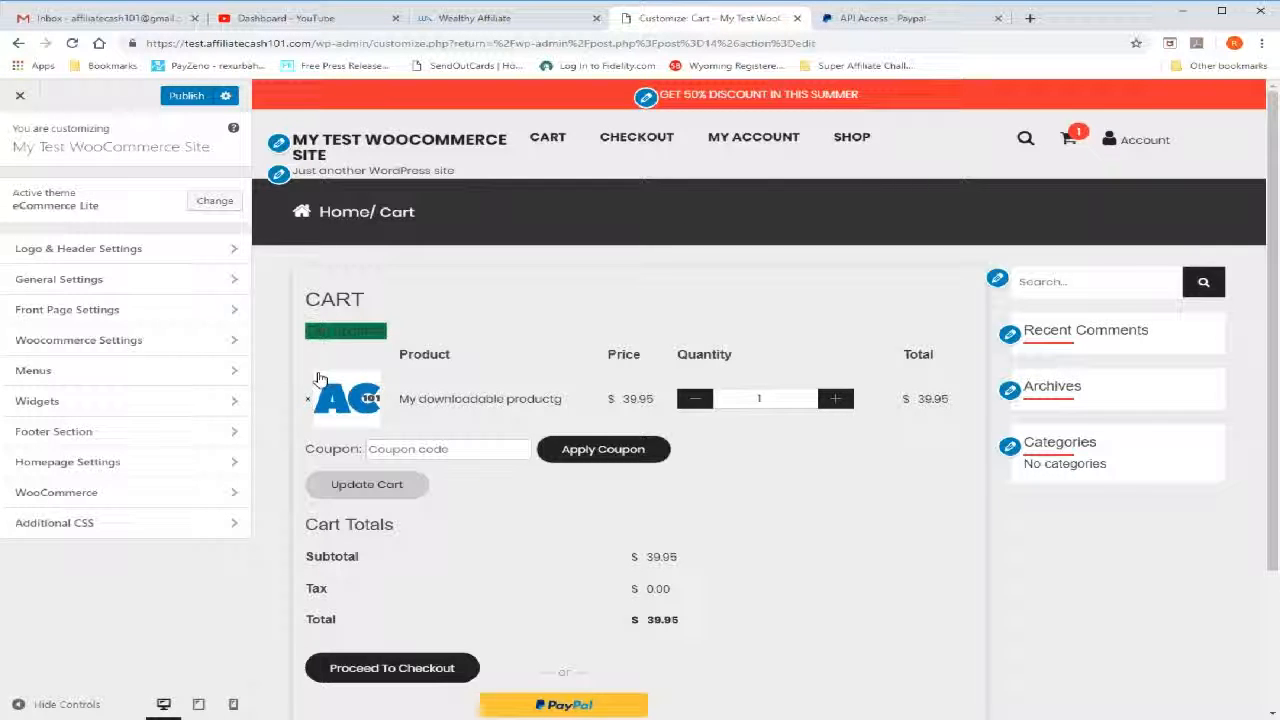
click(20, 95)
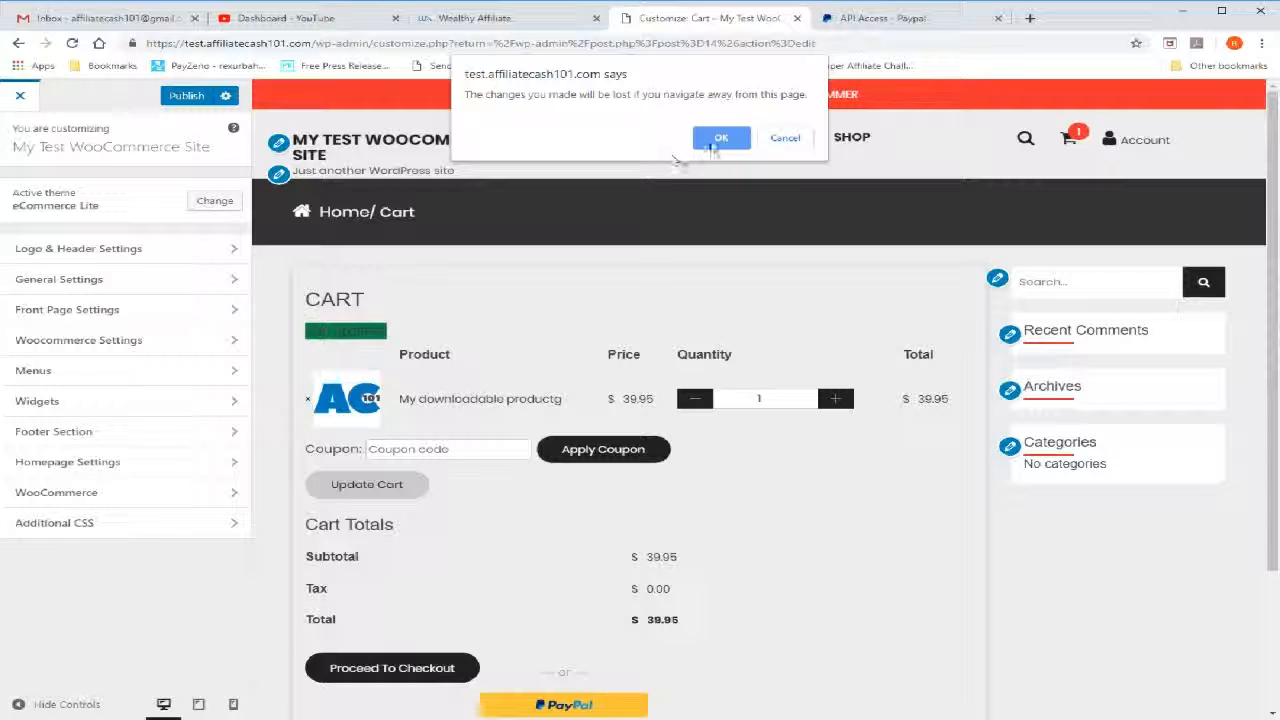
click(716, 142)
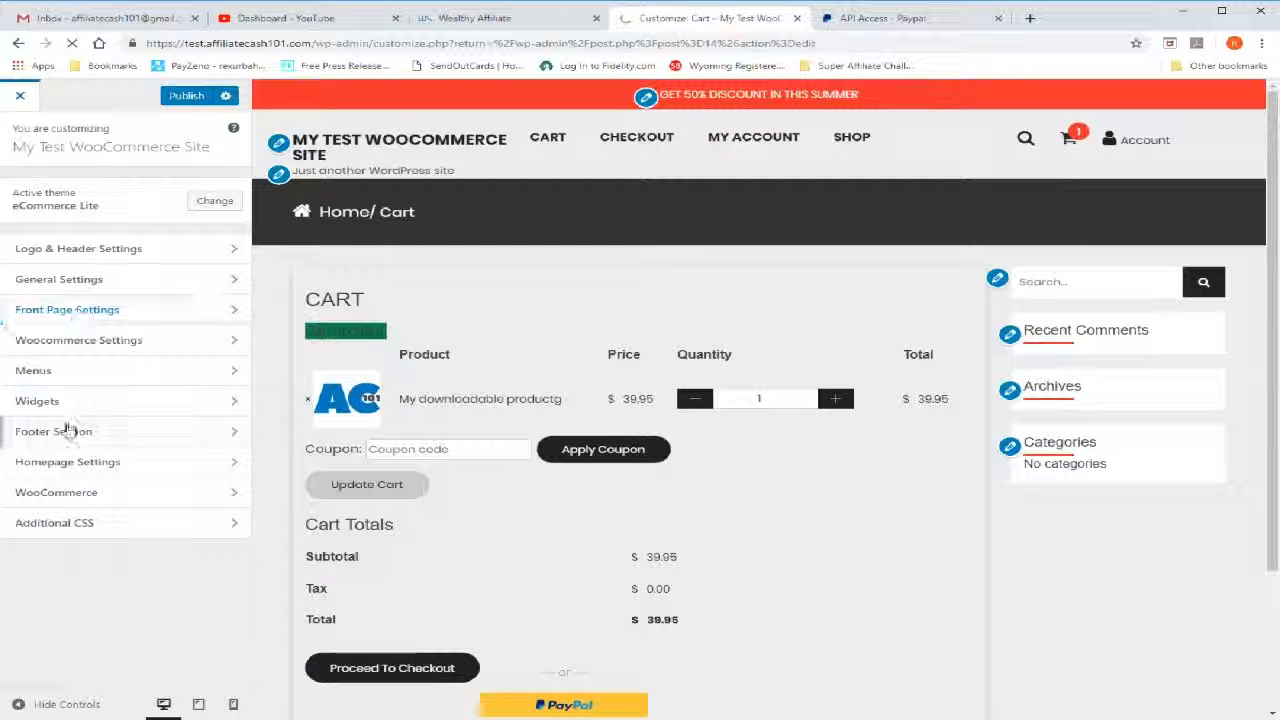